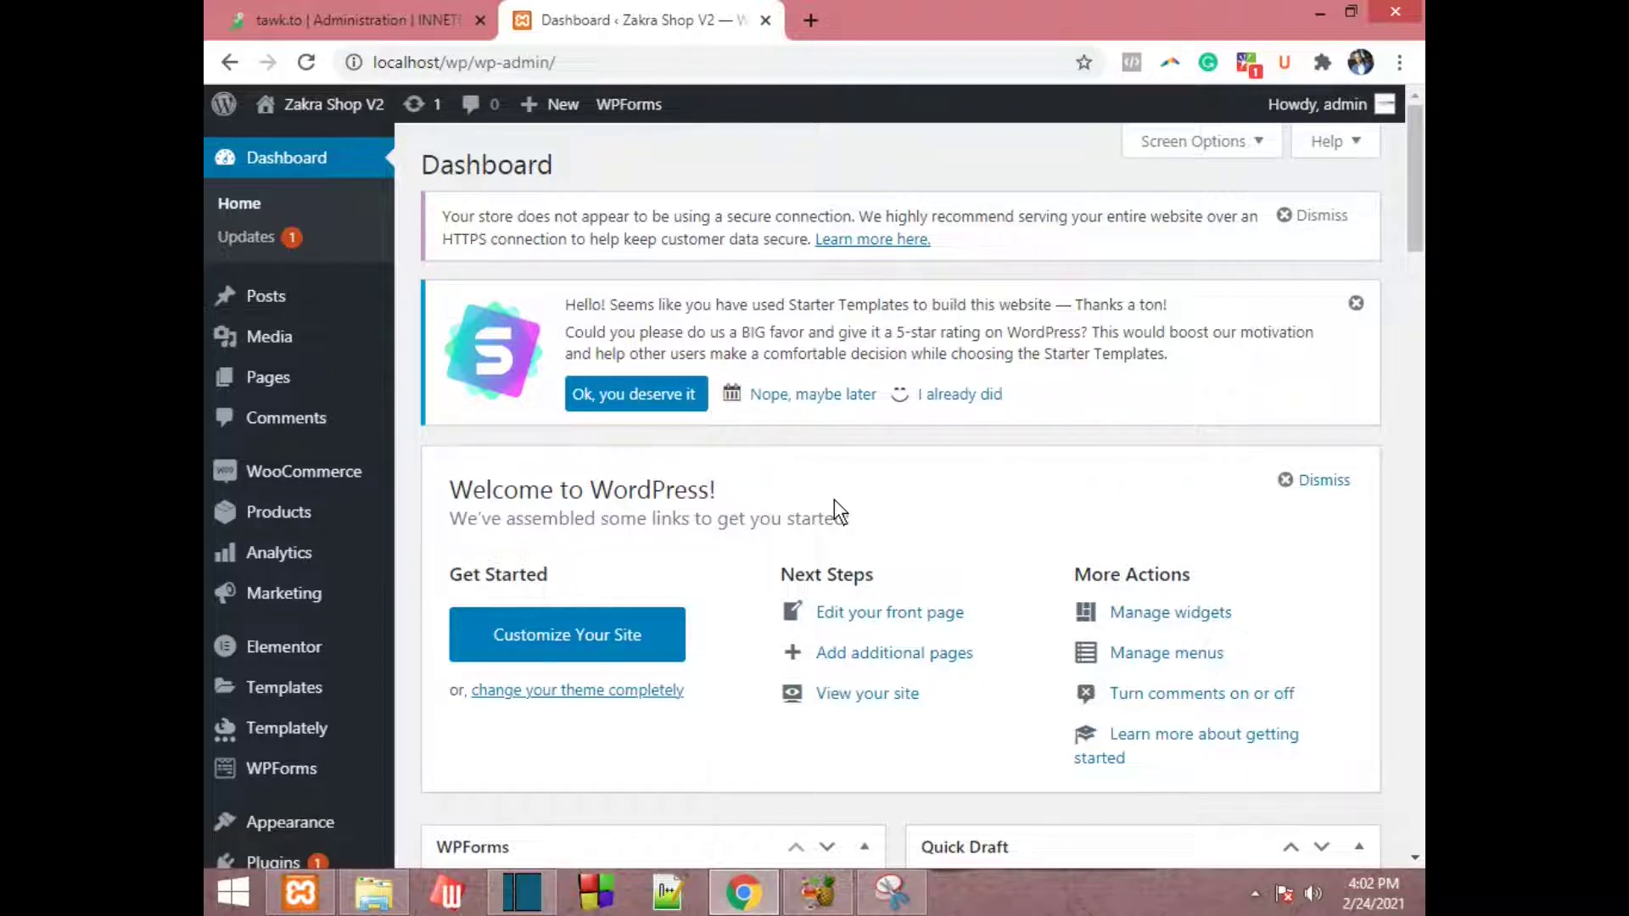
- Visit the Zakra Shop V2 site and look through its home page from the hero banner to the footer
left_click(321, 130)
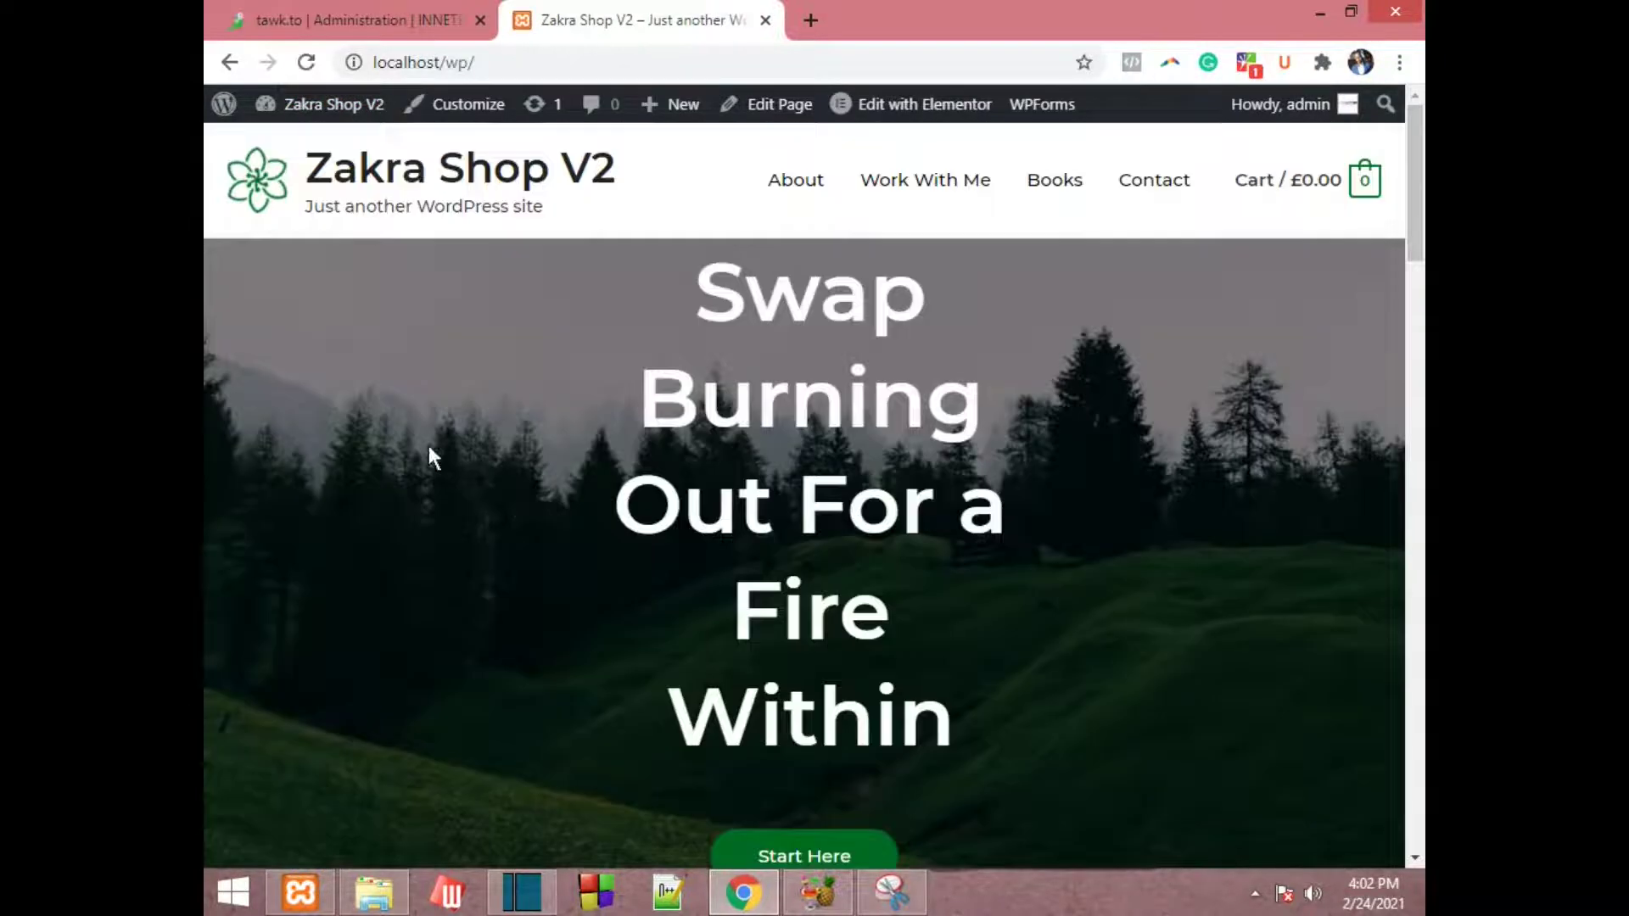
scroll(1149, 386, "down", 4)
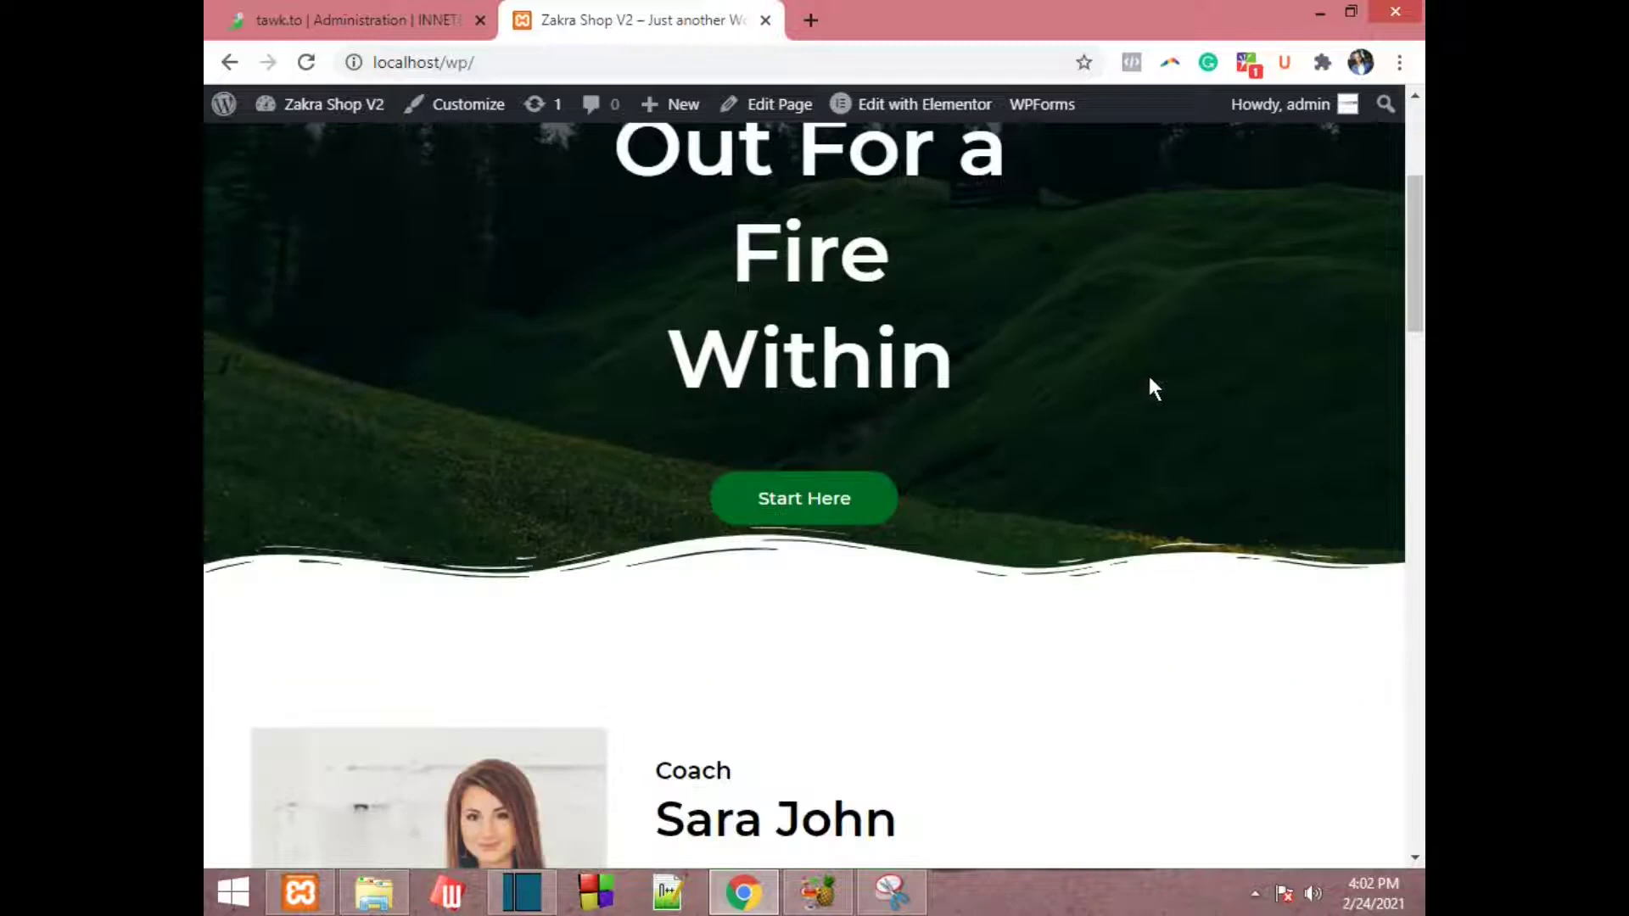
scroll(1150, 383, "up", 5)
scroll(1022, 597, "down", 6)
scroll(1064, 387, "down", 10)
scroll(1064, 387, "down", 10)
scroll(1066, 455, "up", 14)
scroll(1063, 444, "up", 10)
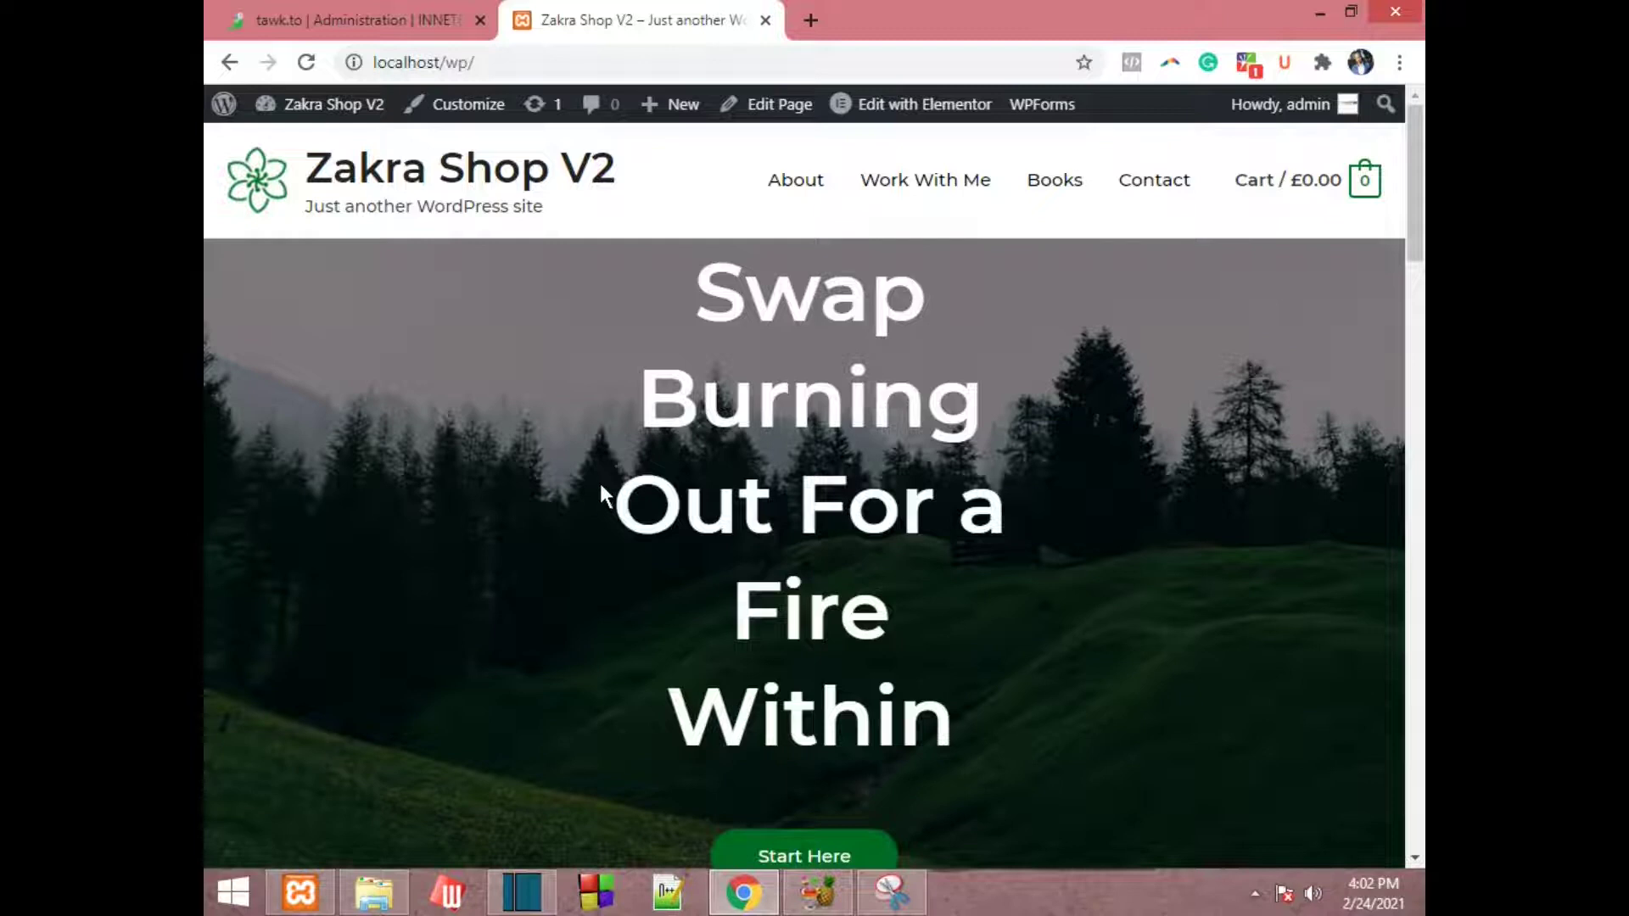
scroll(716, 476, "down", 4)
scroll(1041, 509, "up", 1)
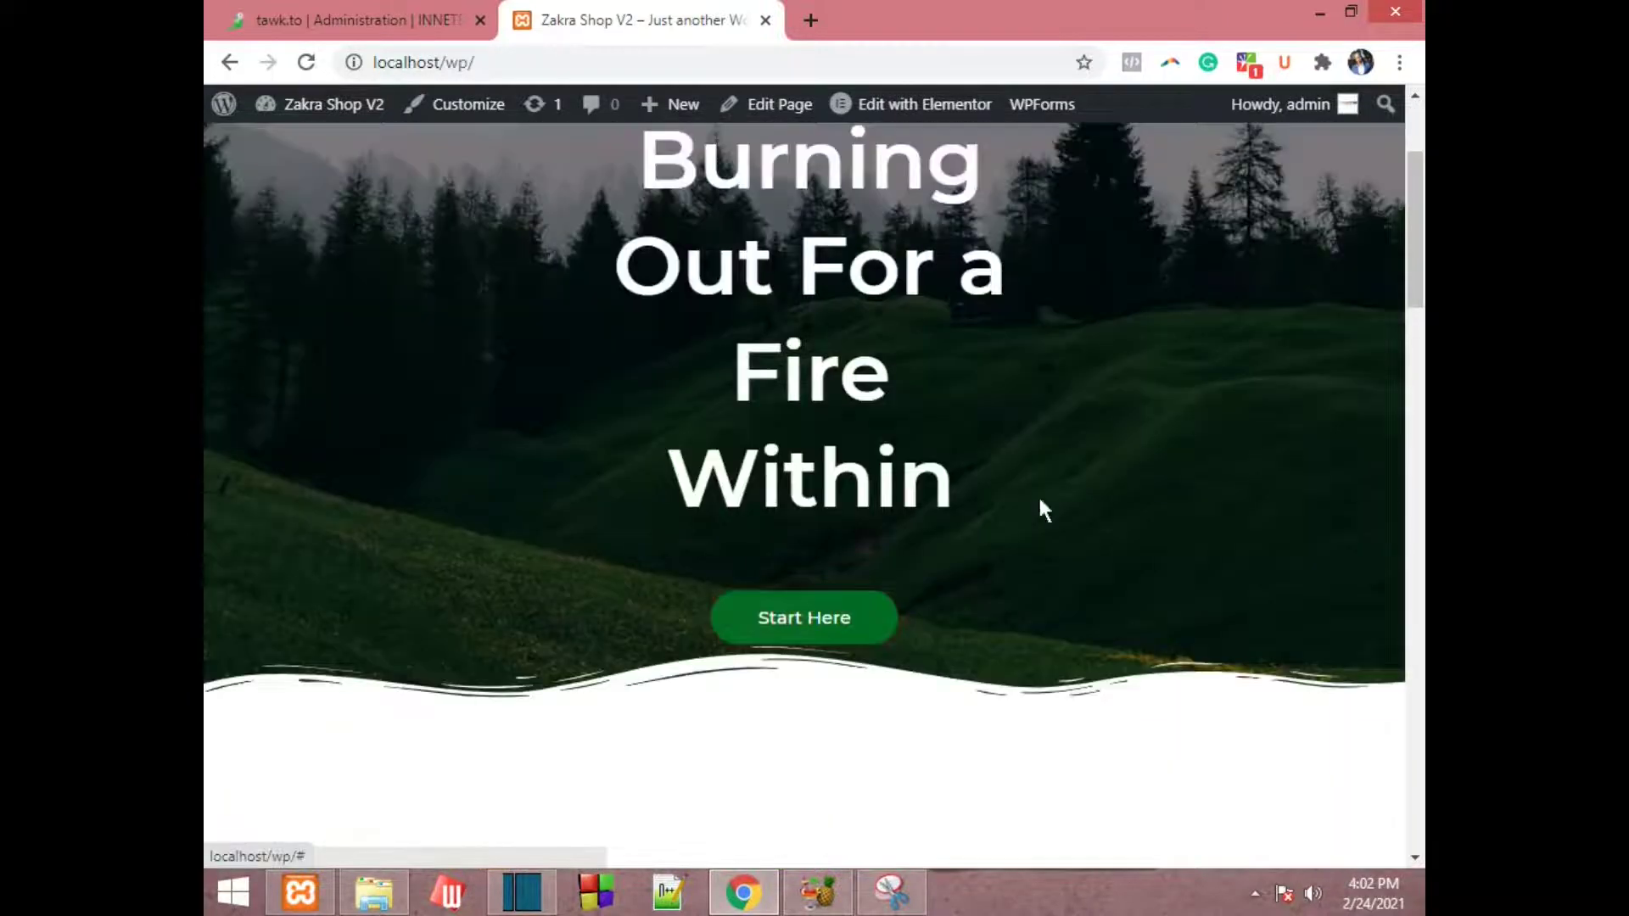
scroll(730, 435, "up", 3)
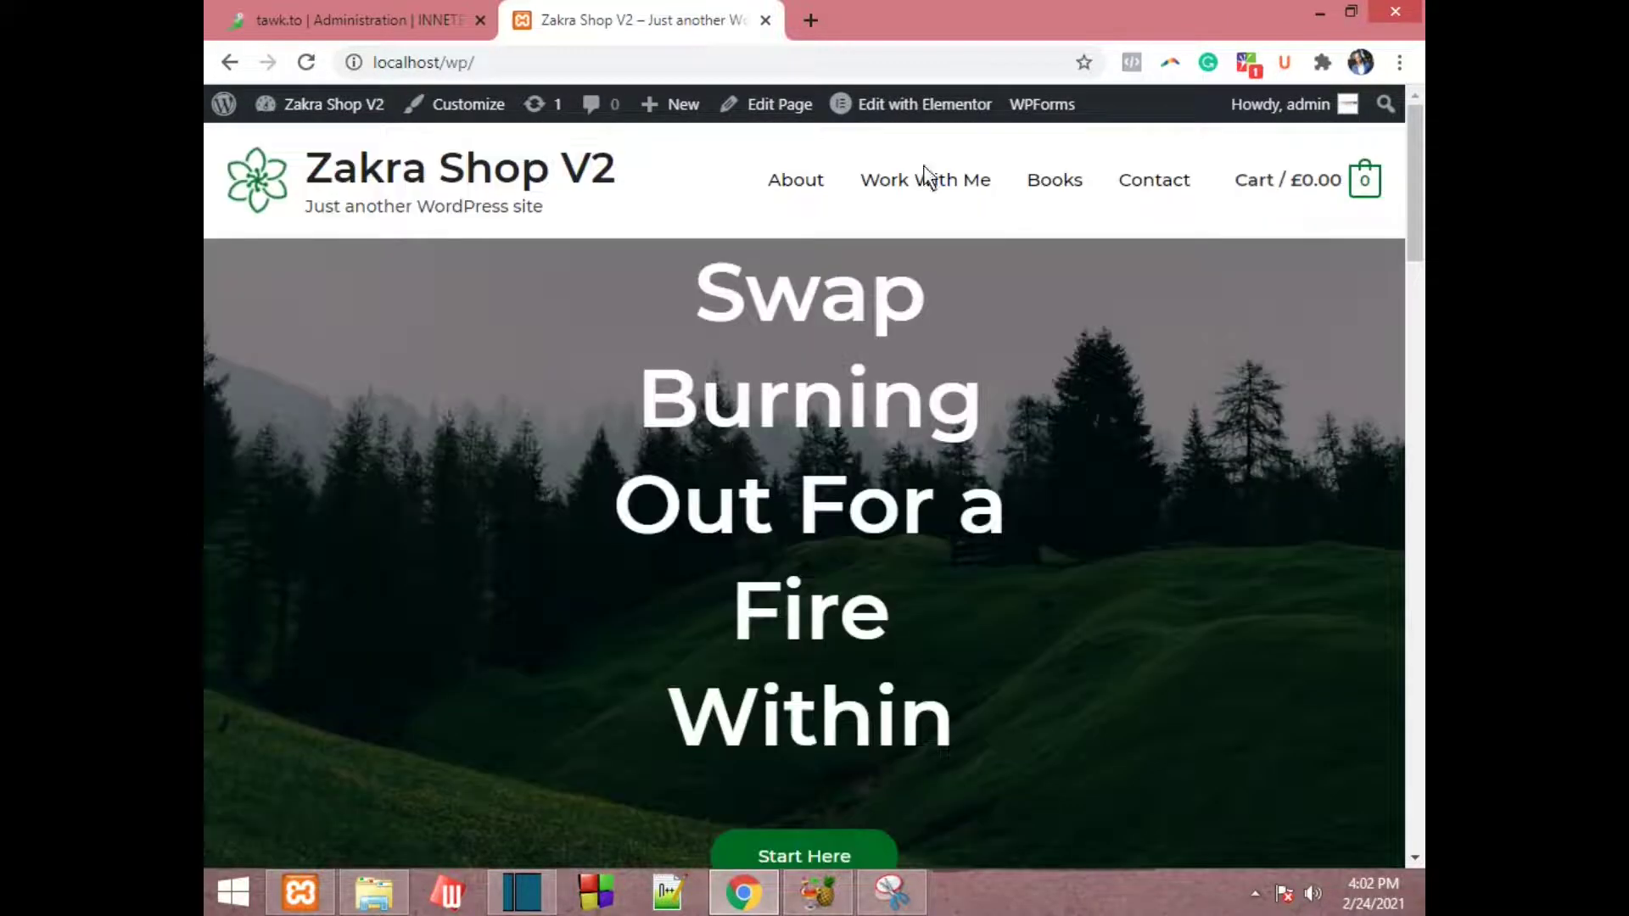
- Open the home page in the Elementor editor and change the hero heading to "Sap Burning Out For a Fire Within"
left_click(884, 109)
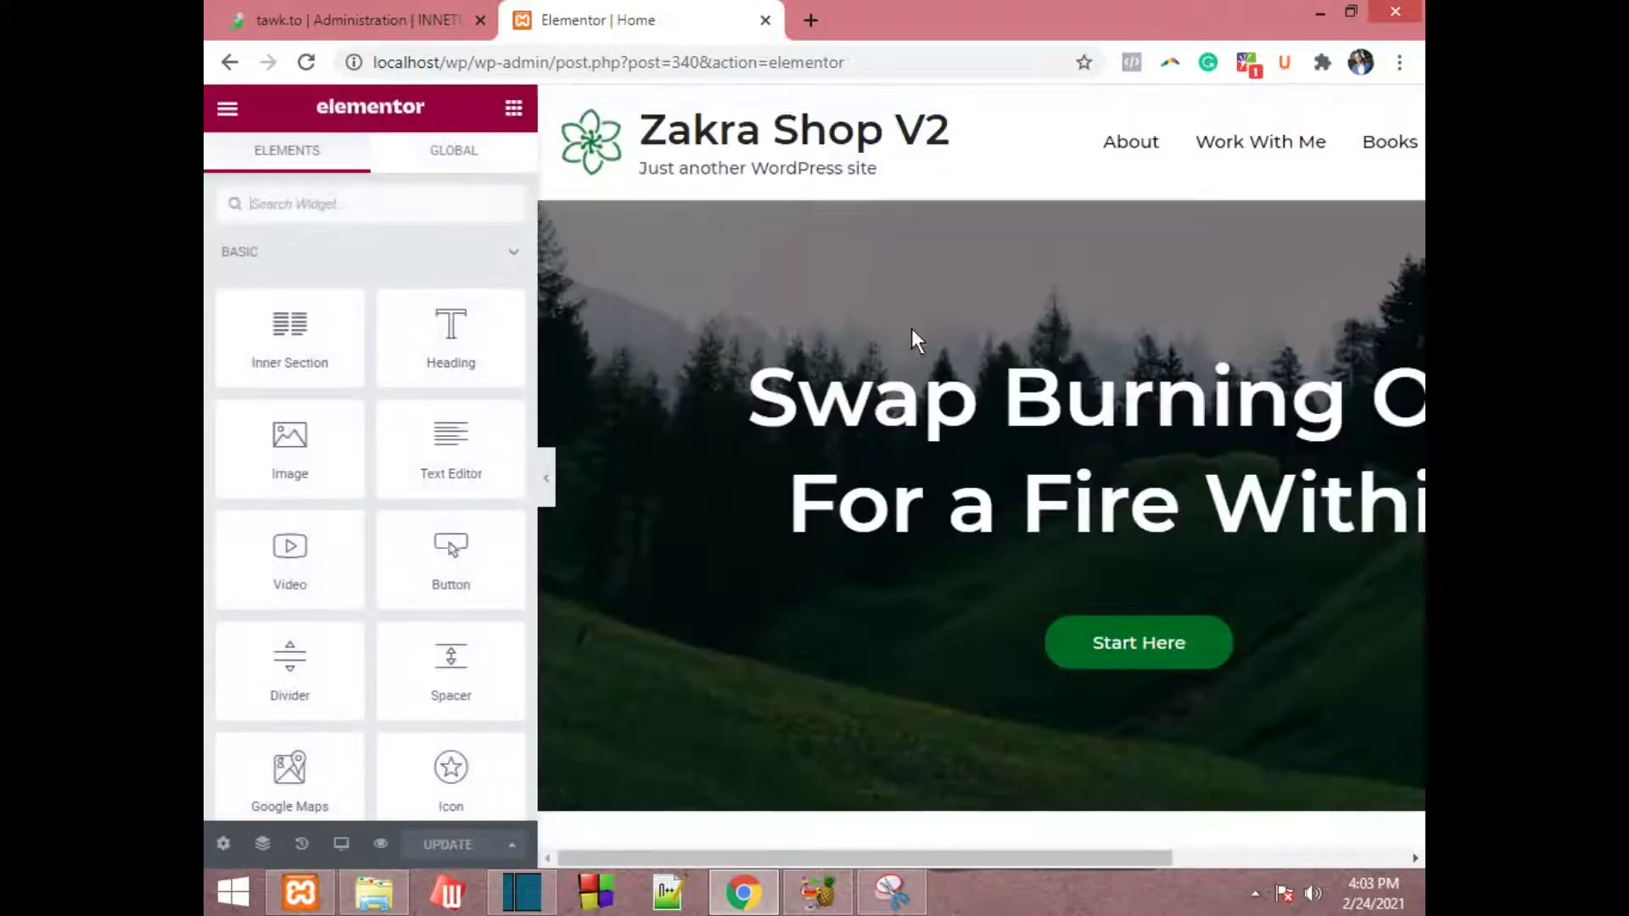
left_click(877, 394)
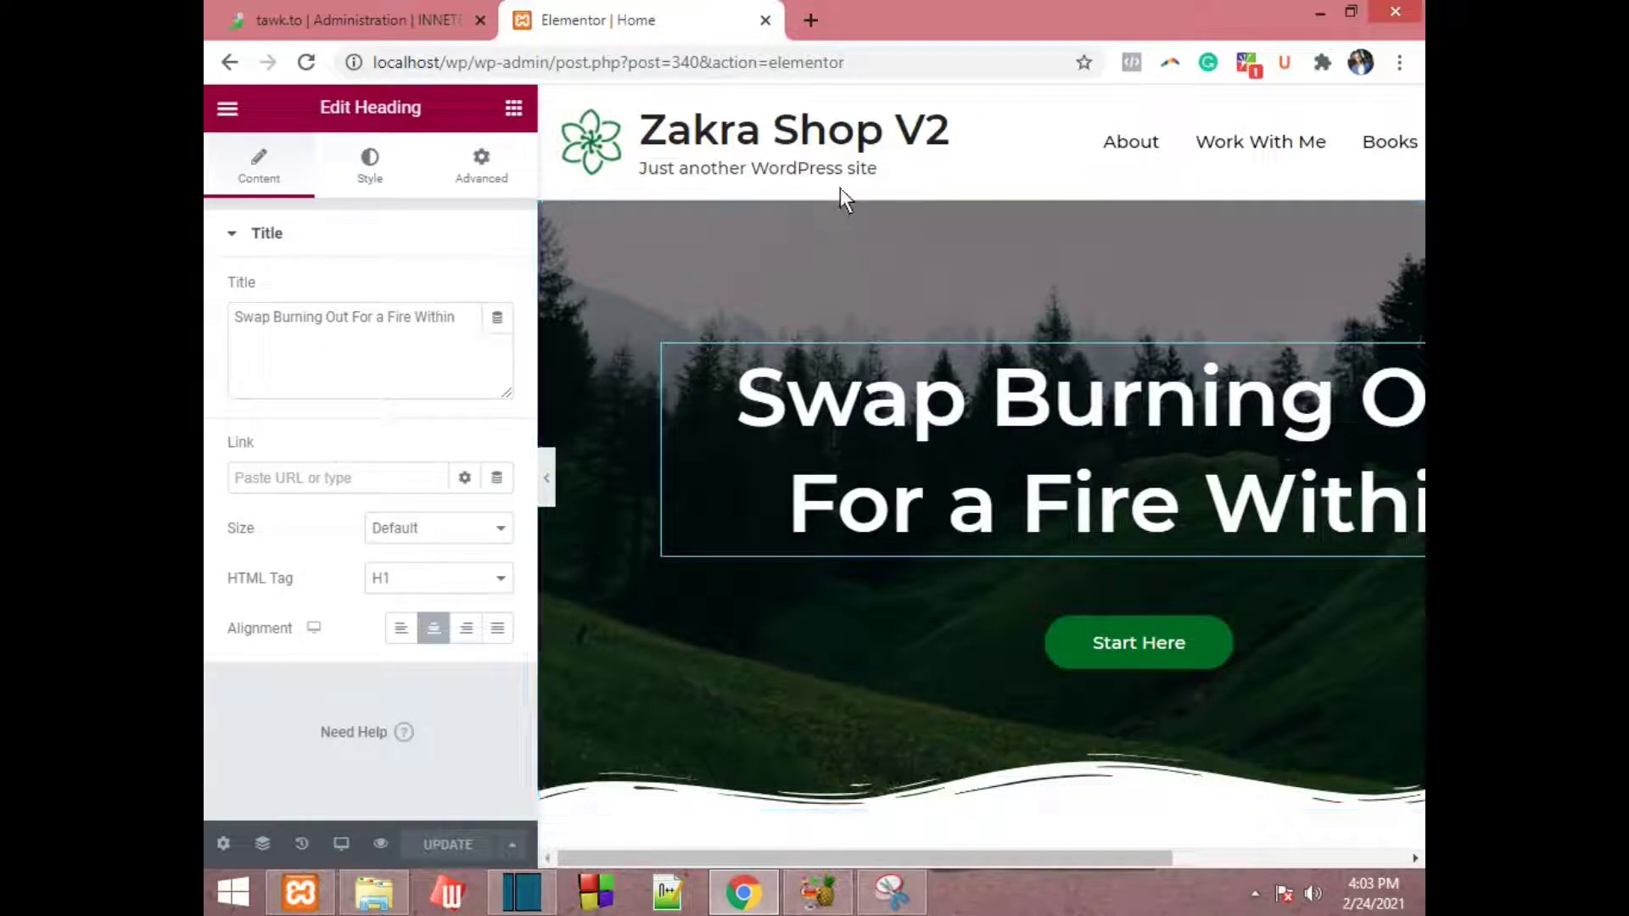
key("BackSpace")
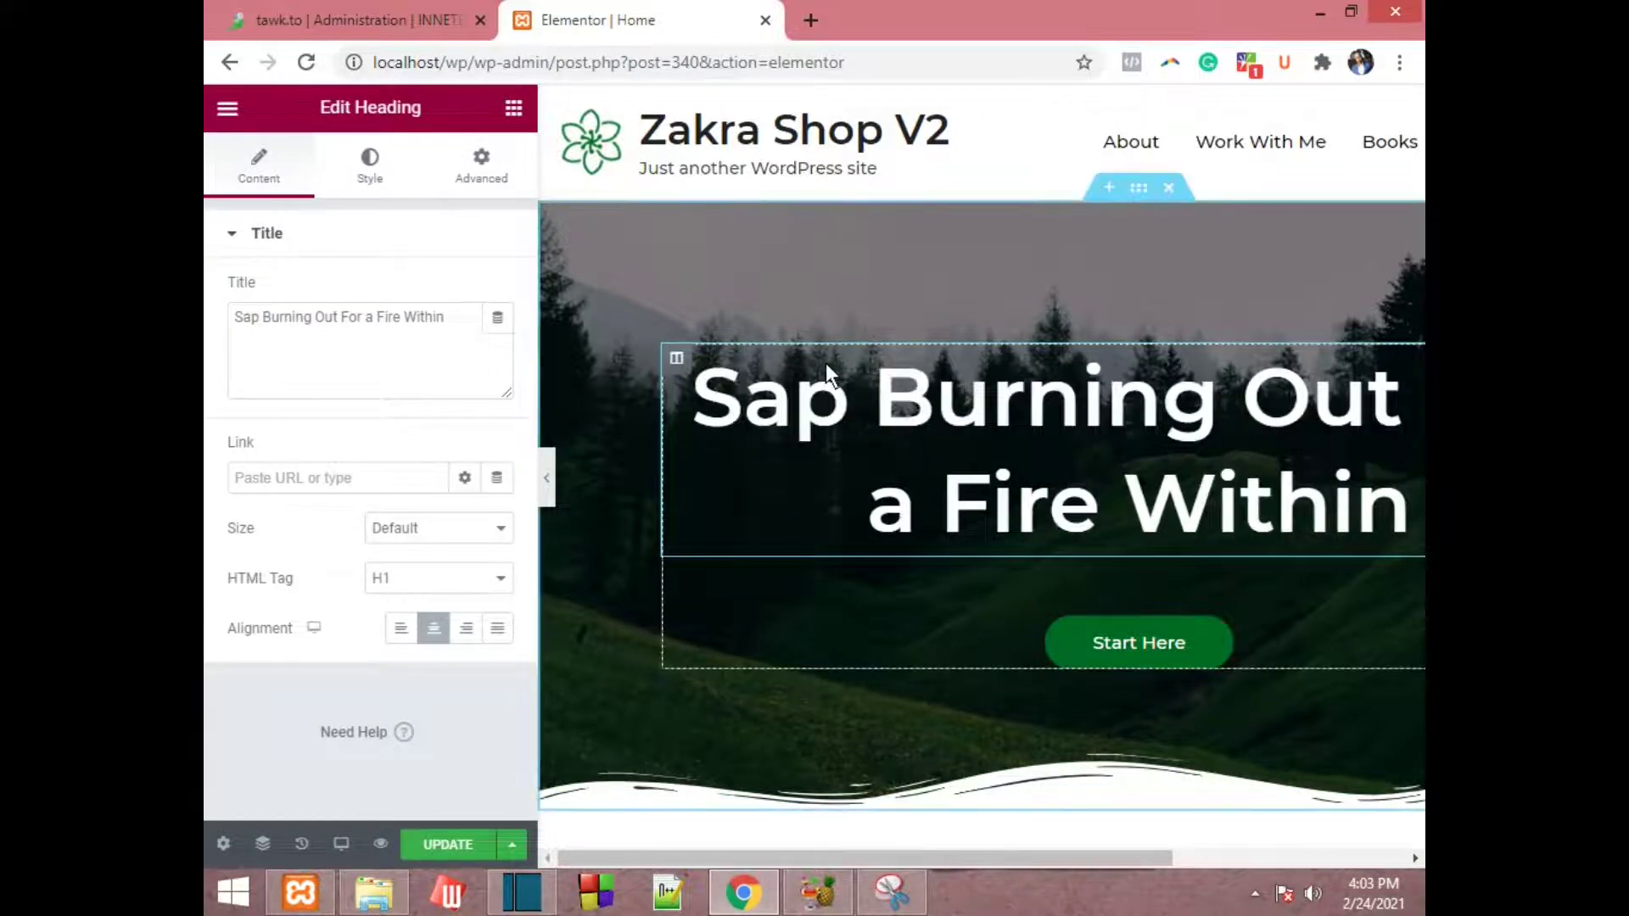
scroll(826, 363, "down", 8)
scroll(827, 363, "up", 8)
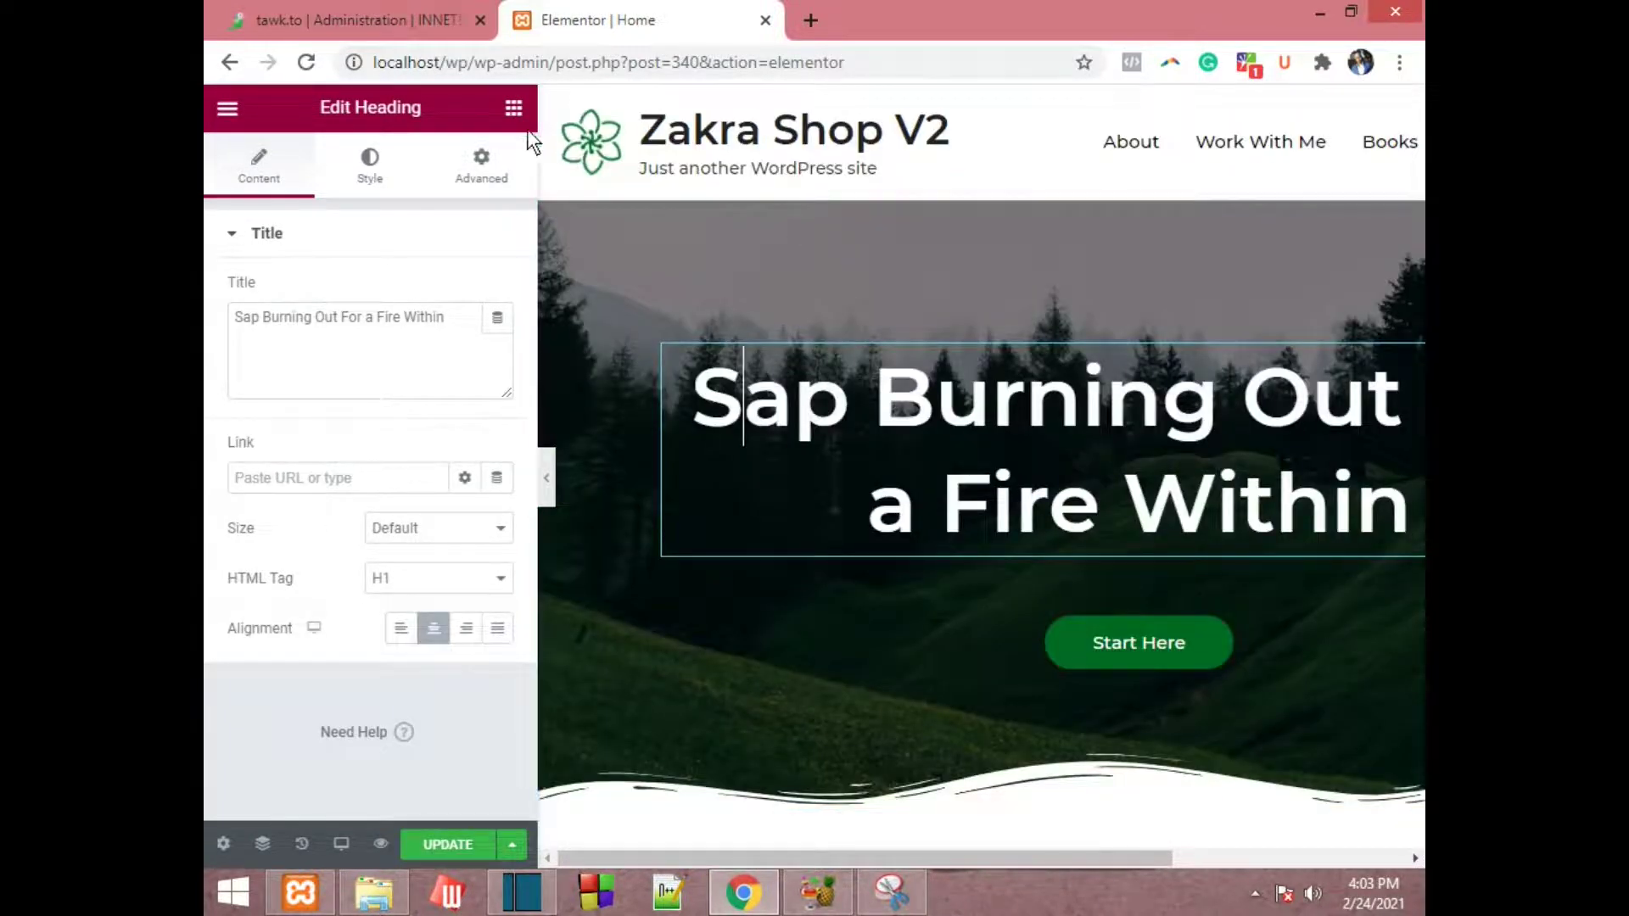
scroll(797, 339, "down", 10)
scroll(795, 341, "down", 10)
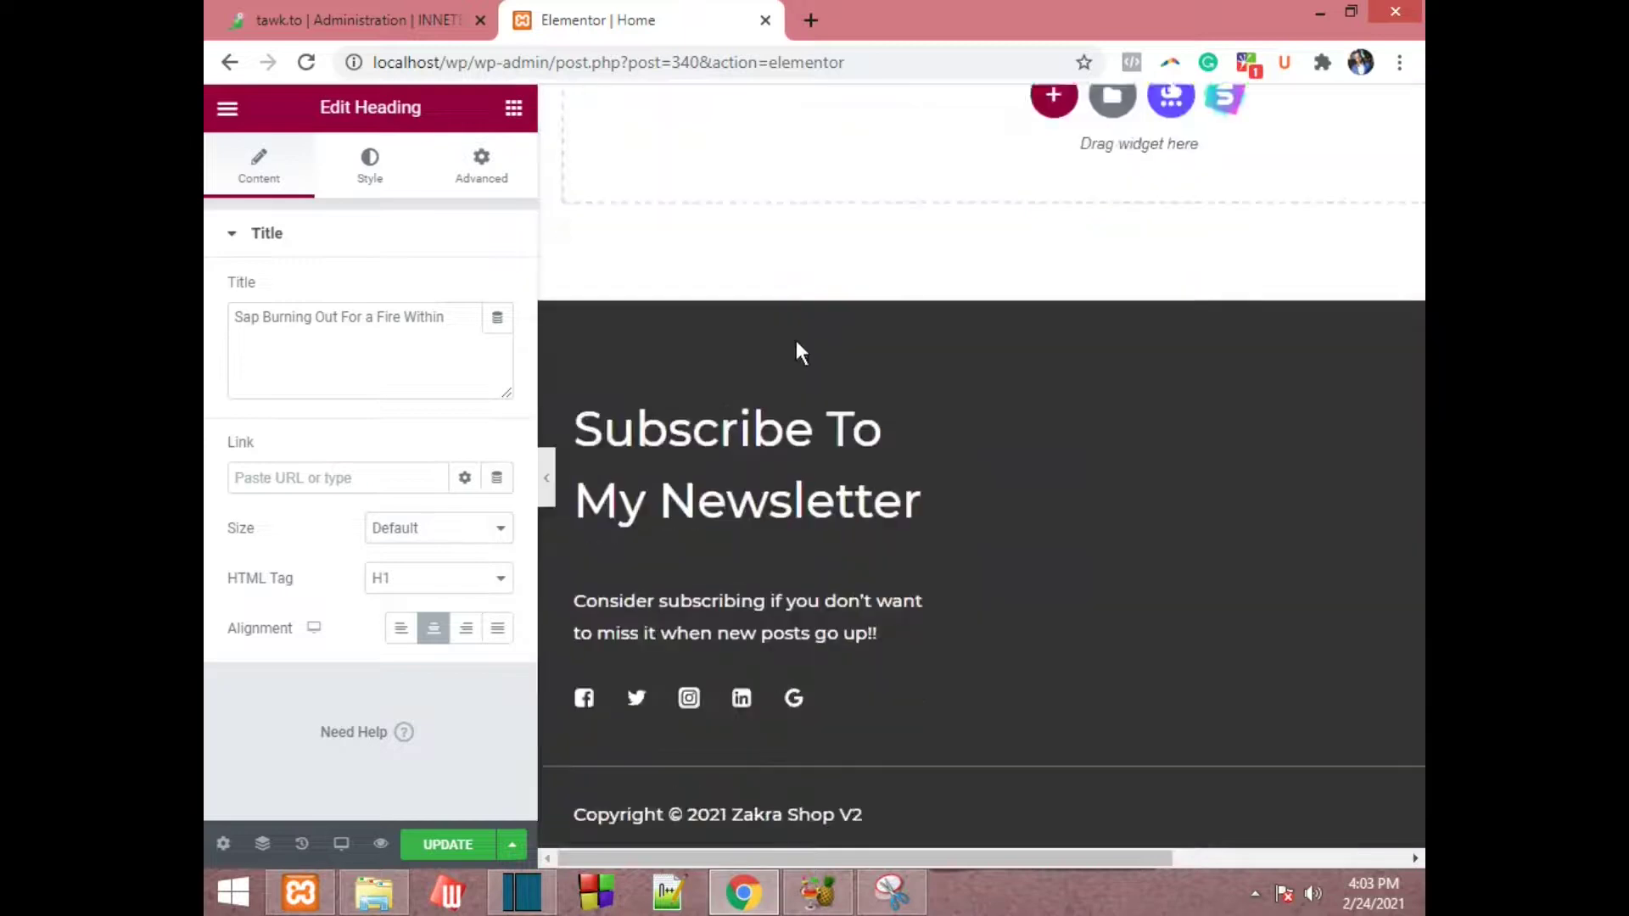
scroll(796, 341, "up", 4)
scroll(829, 407, "down", 1)
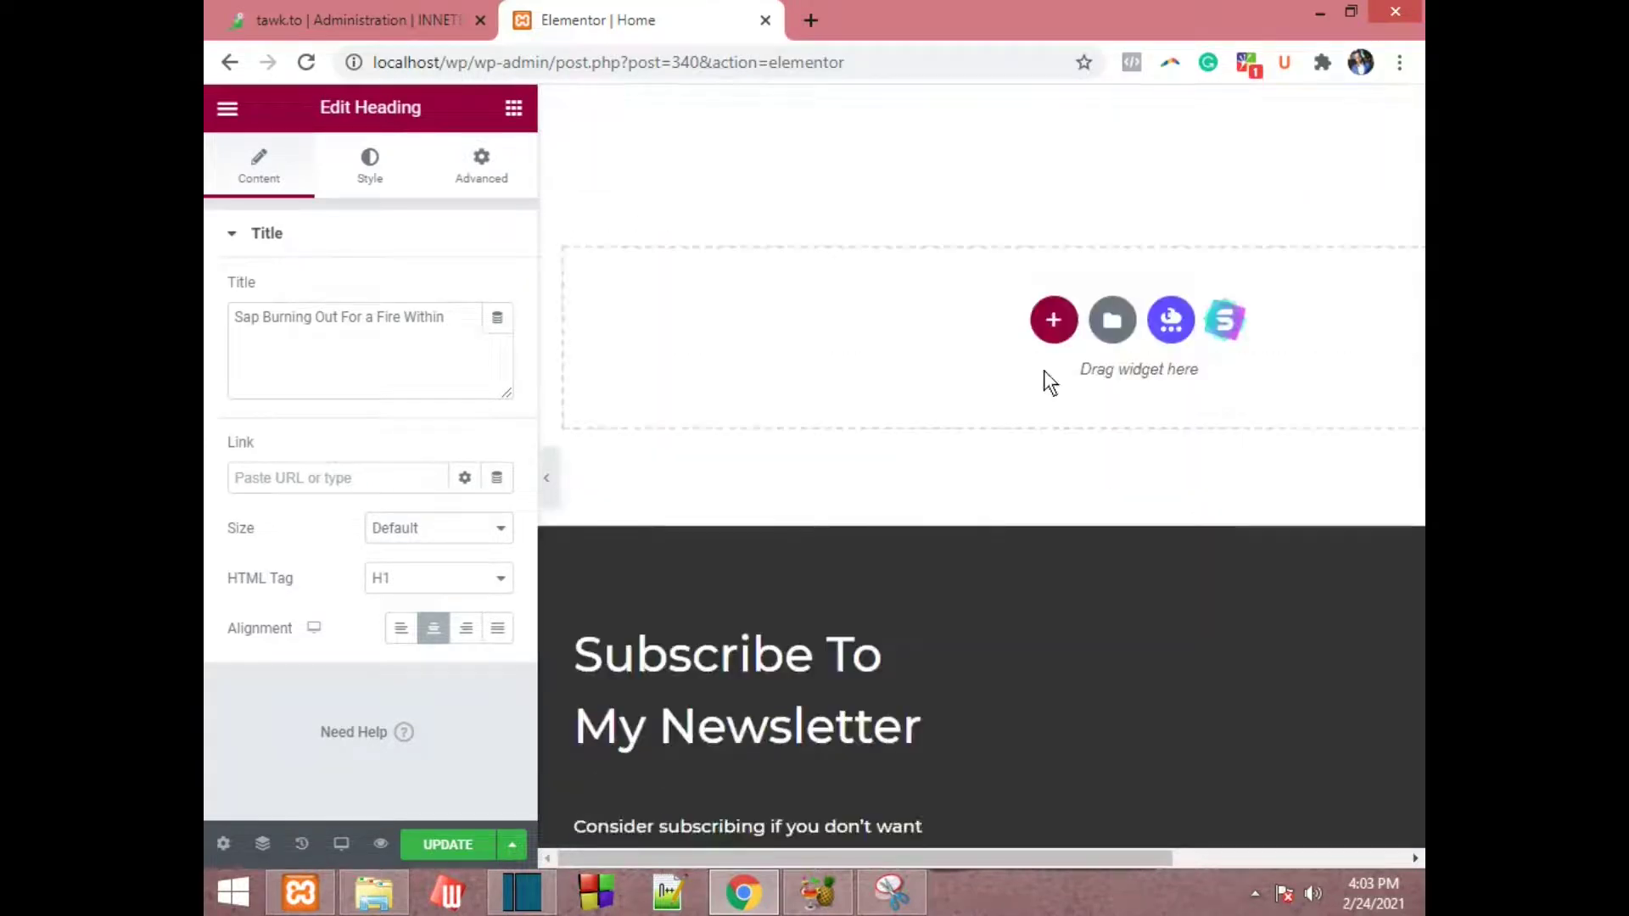
left_click(1051, 320)
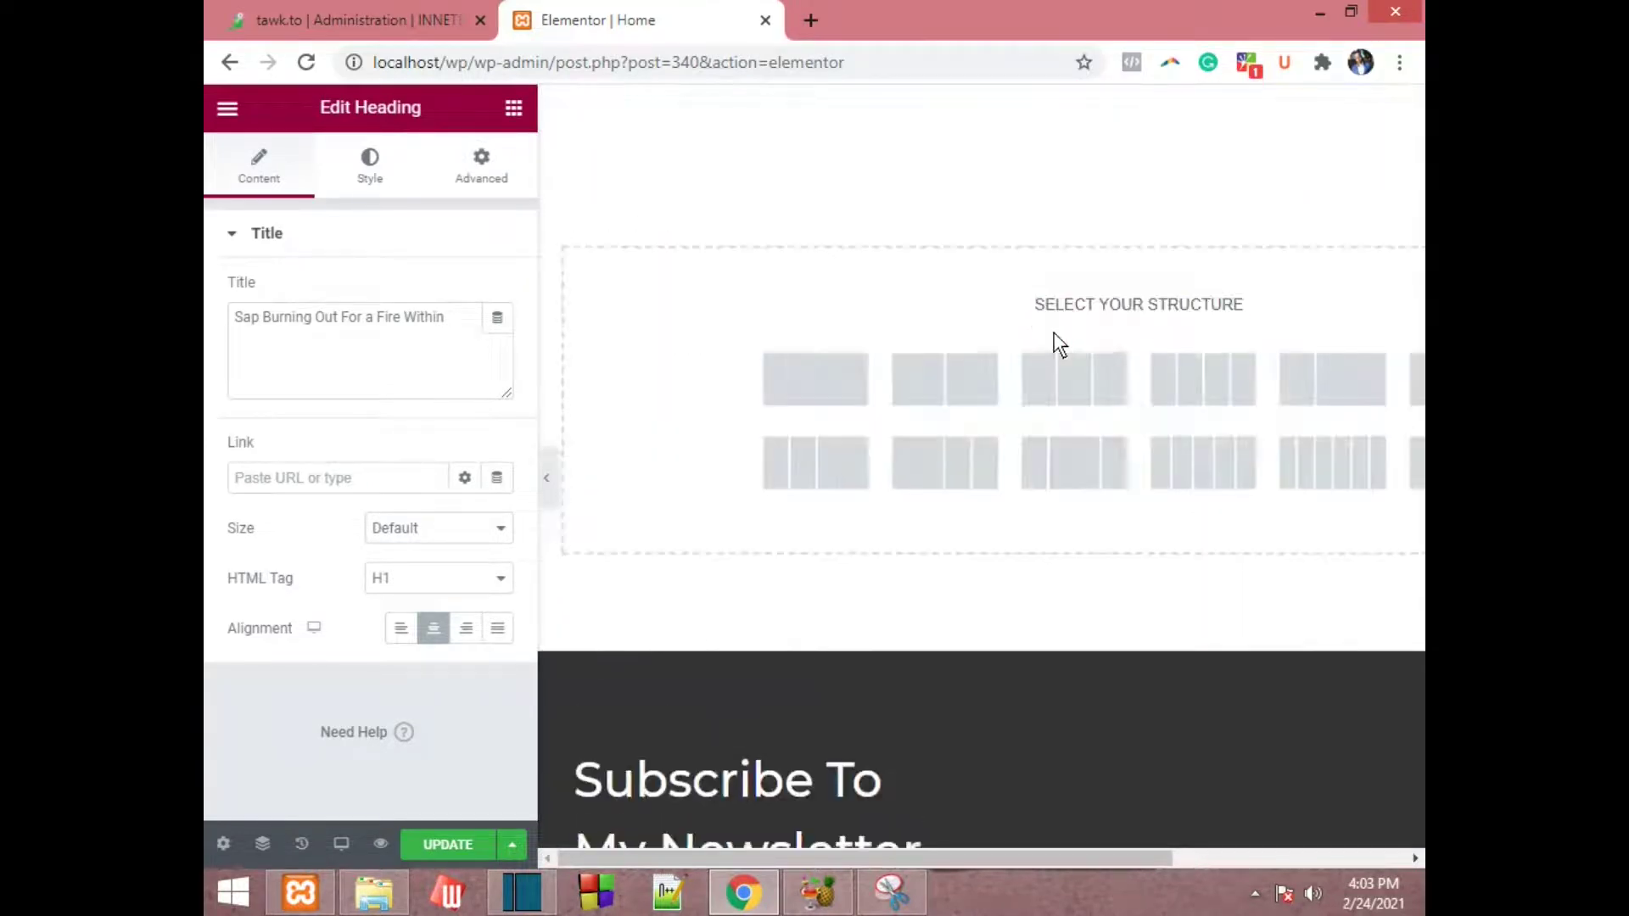
left_click(813, 369)
scroll(1121, 386, "up", 8)
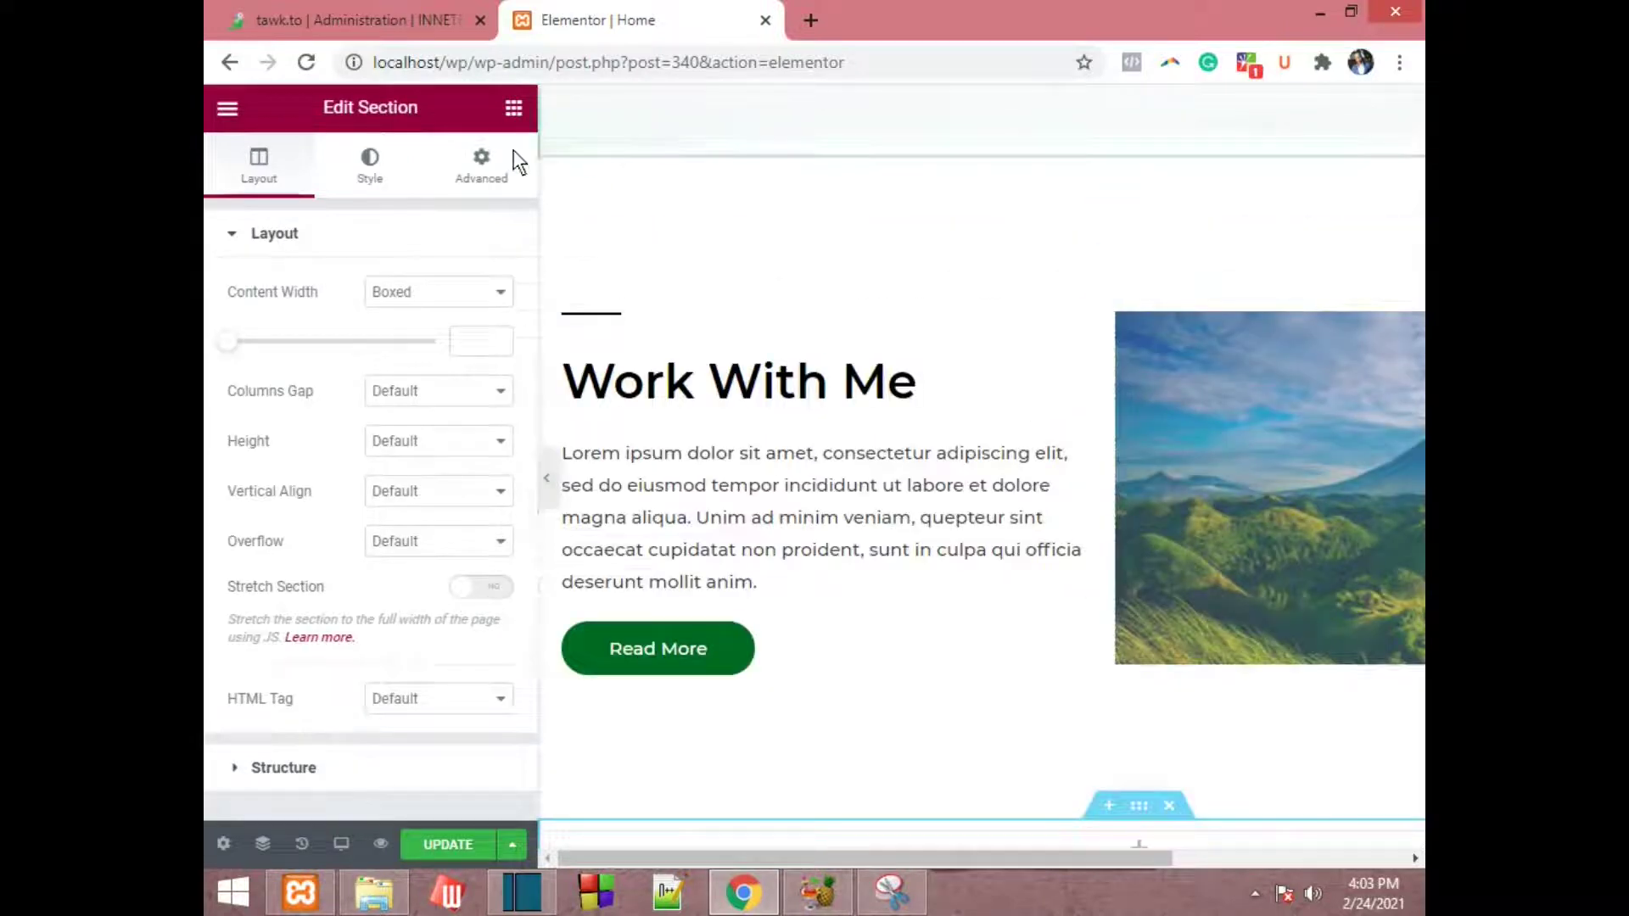
left_click(512, 108)
scroll(630, 228, "down", 5)
scroll(651, 231, "up", 10)
scroll(1111, 536, "down", 5)
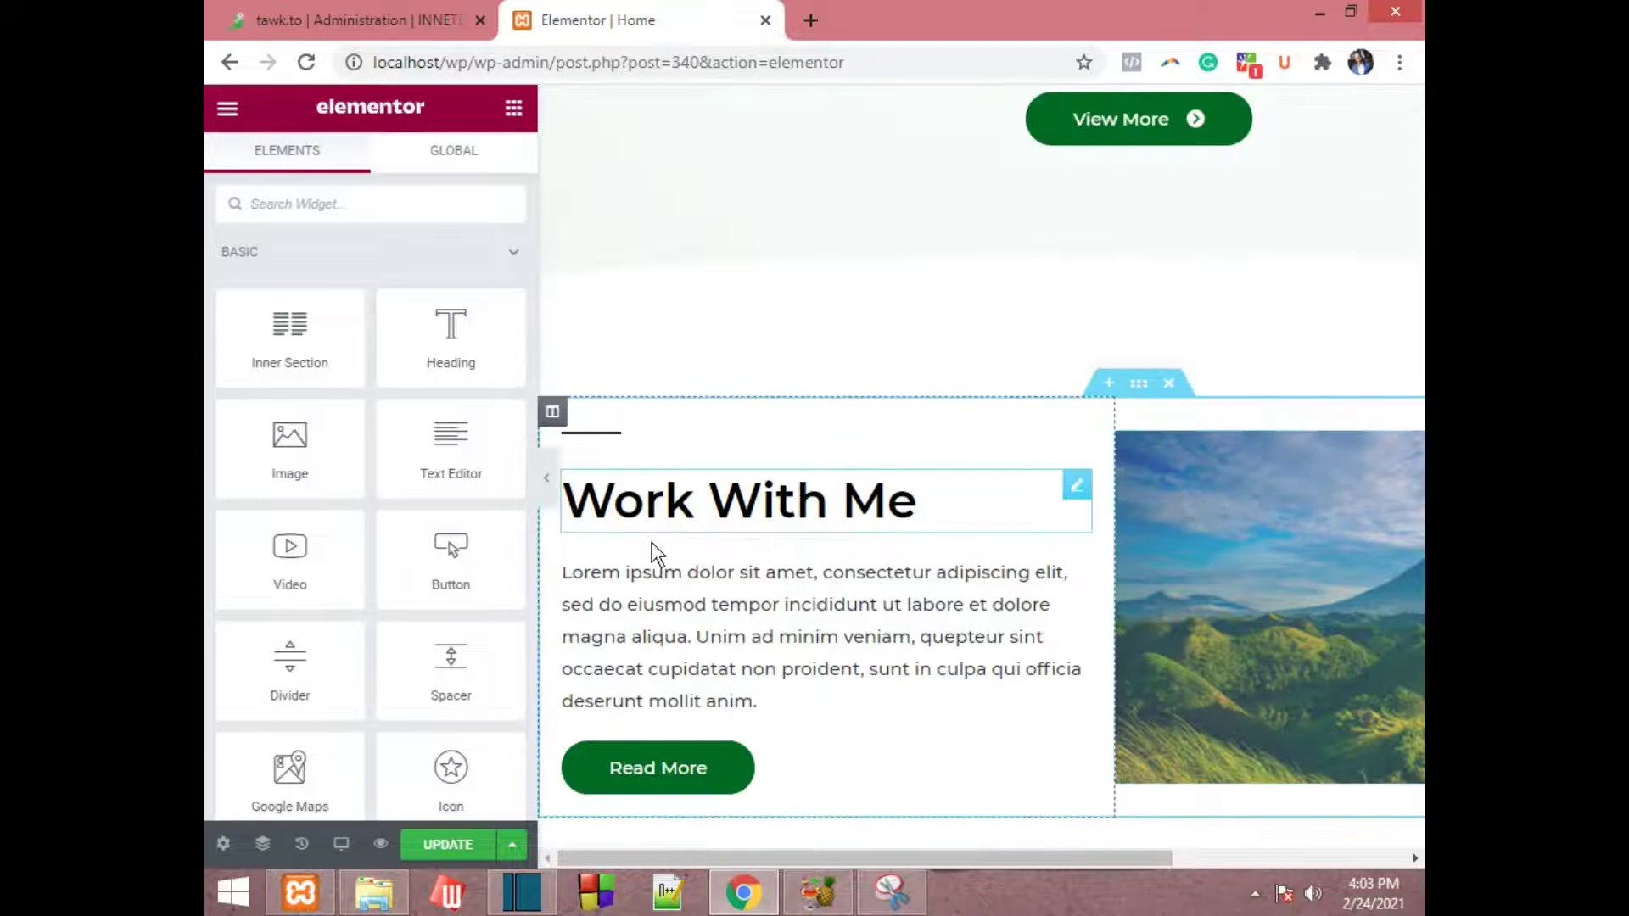
scroll(1081, 482, "down", 5)
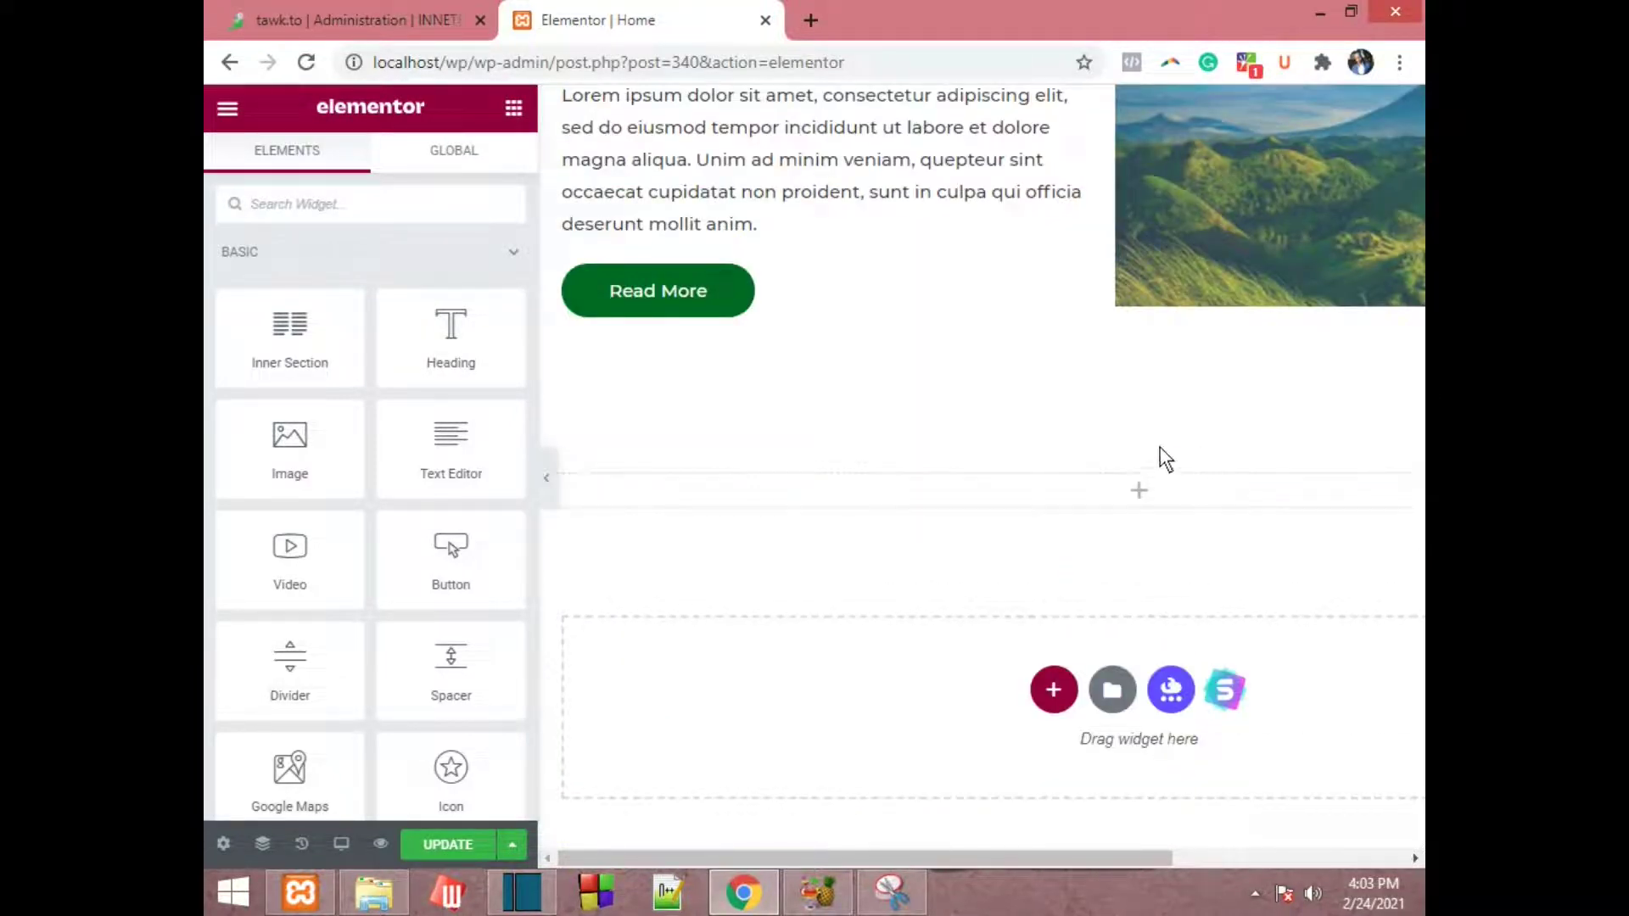
left_click(1173, 445)
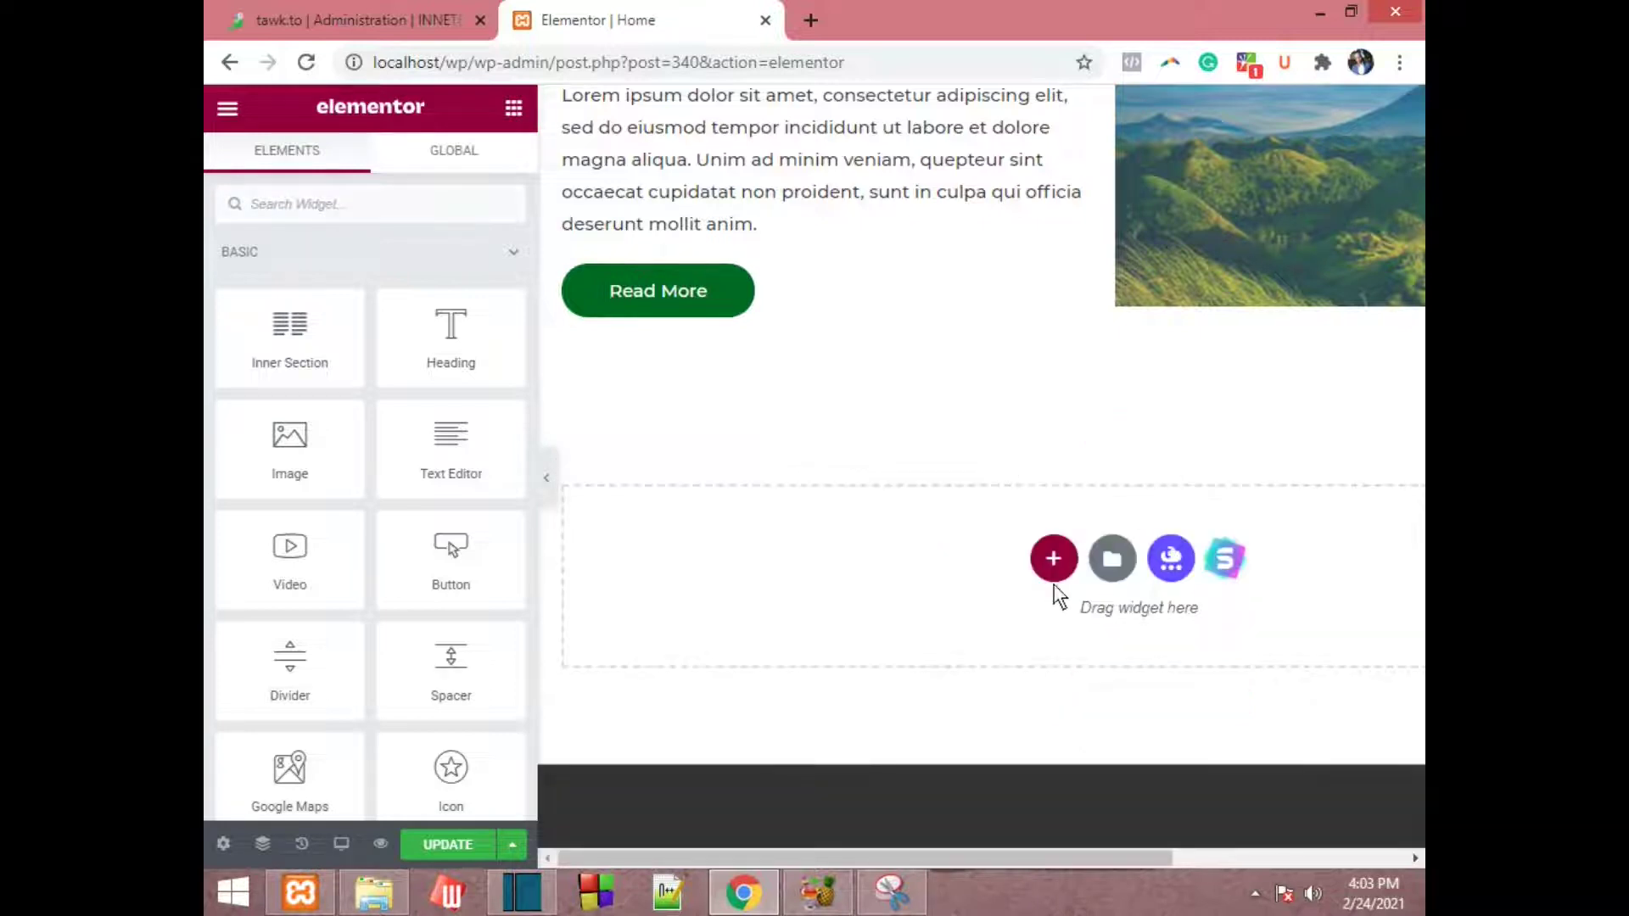
- Add a new section with two equal columns below the Work With Me section
left_click(1057, 562)
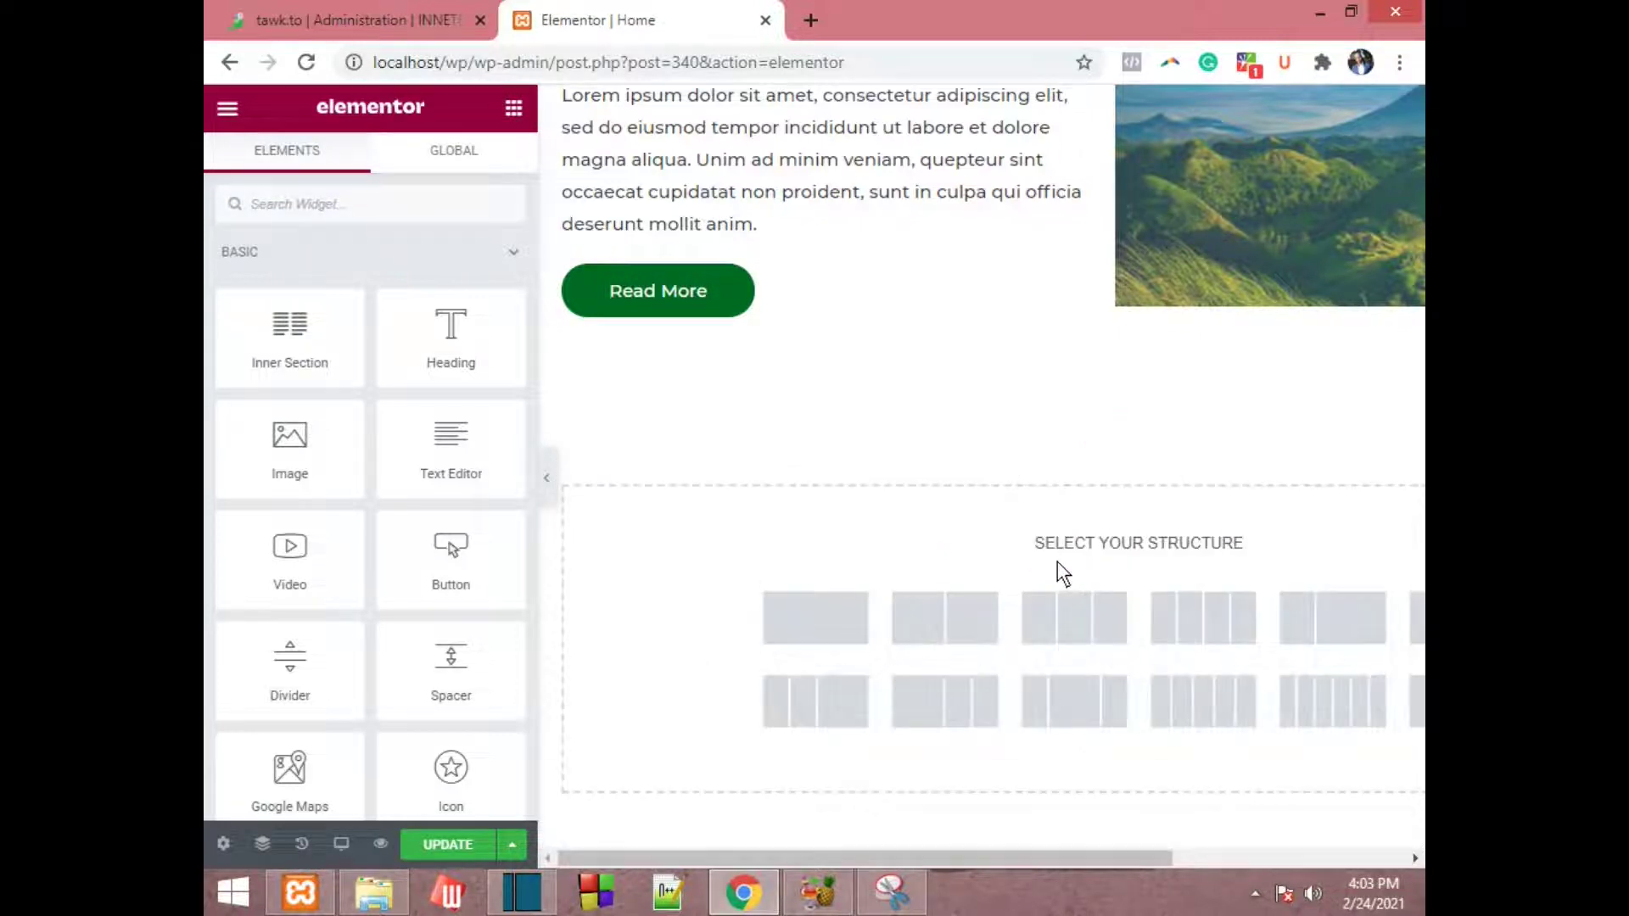
left_click(971, 609)
scroll(1292, 585, "up", 3)
scroll(1098, 552, "down", 3)
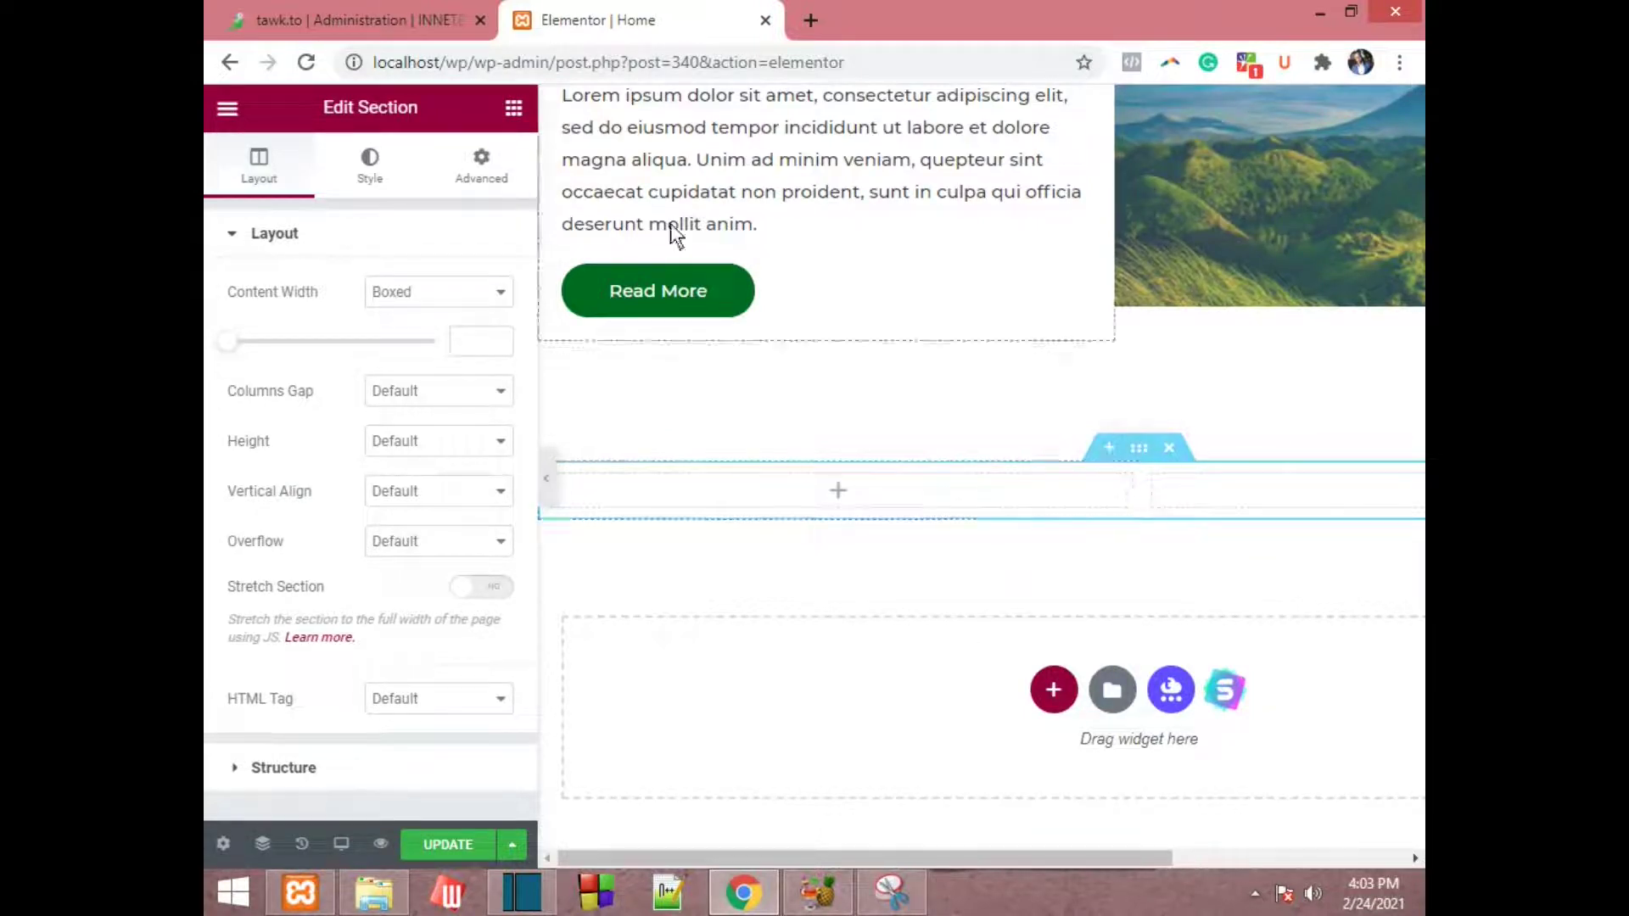
- Place an Image widget in the new section's left column and set its picture to 2.jpg from the Media Library
left_click(521, 111)
scroll(473, 564, "down", 4)
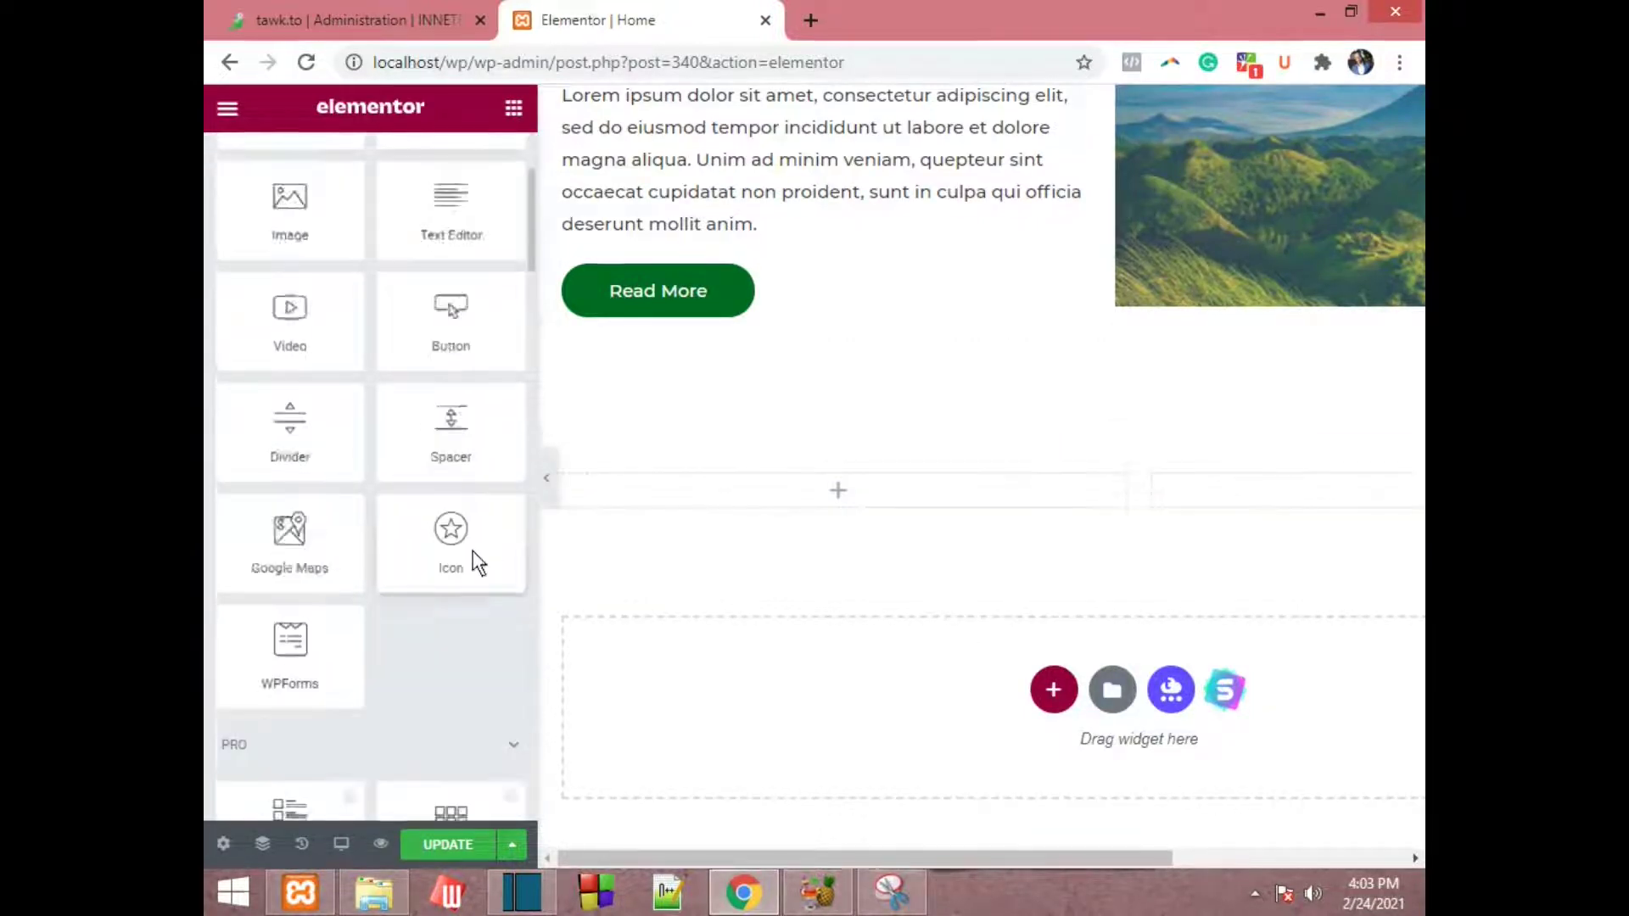
scroll(400, 483, "up", 4)
left_click_drag(289, 450, 876, 482)
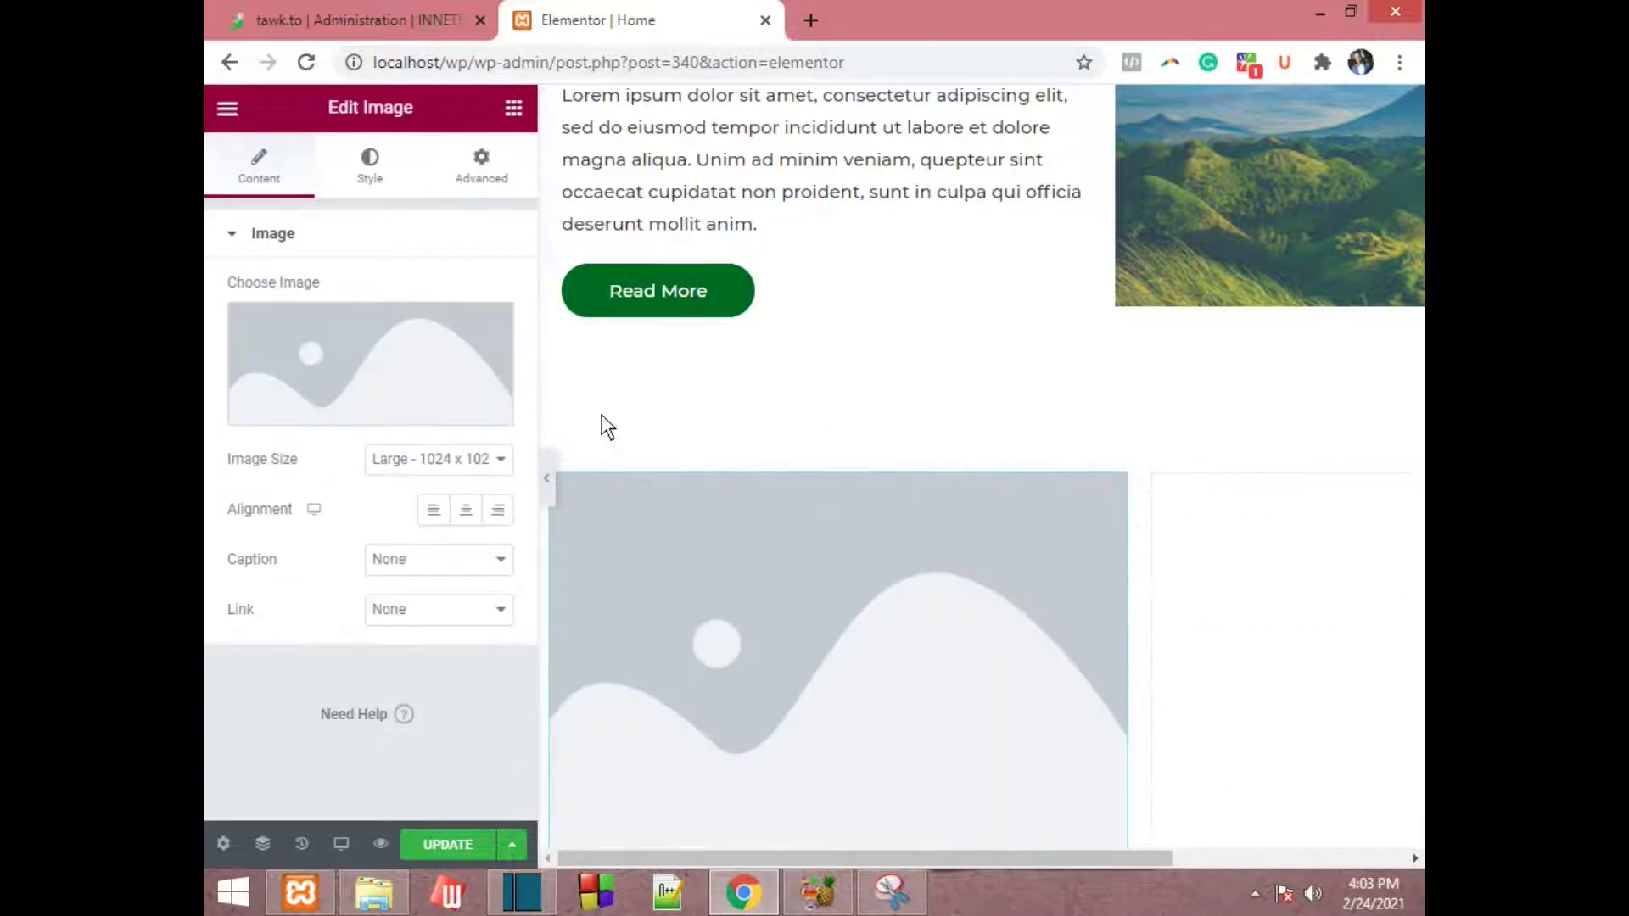
left_click(410, 395)
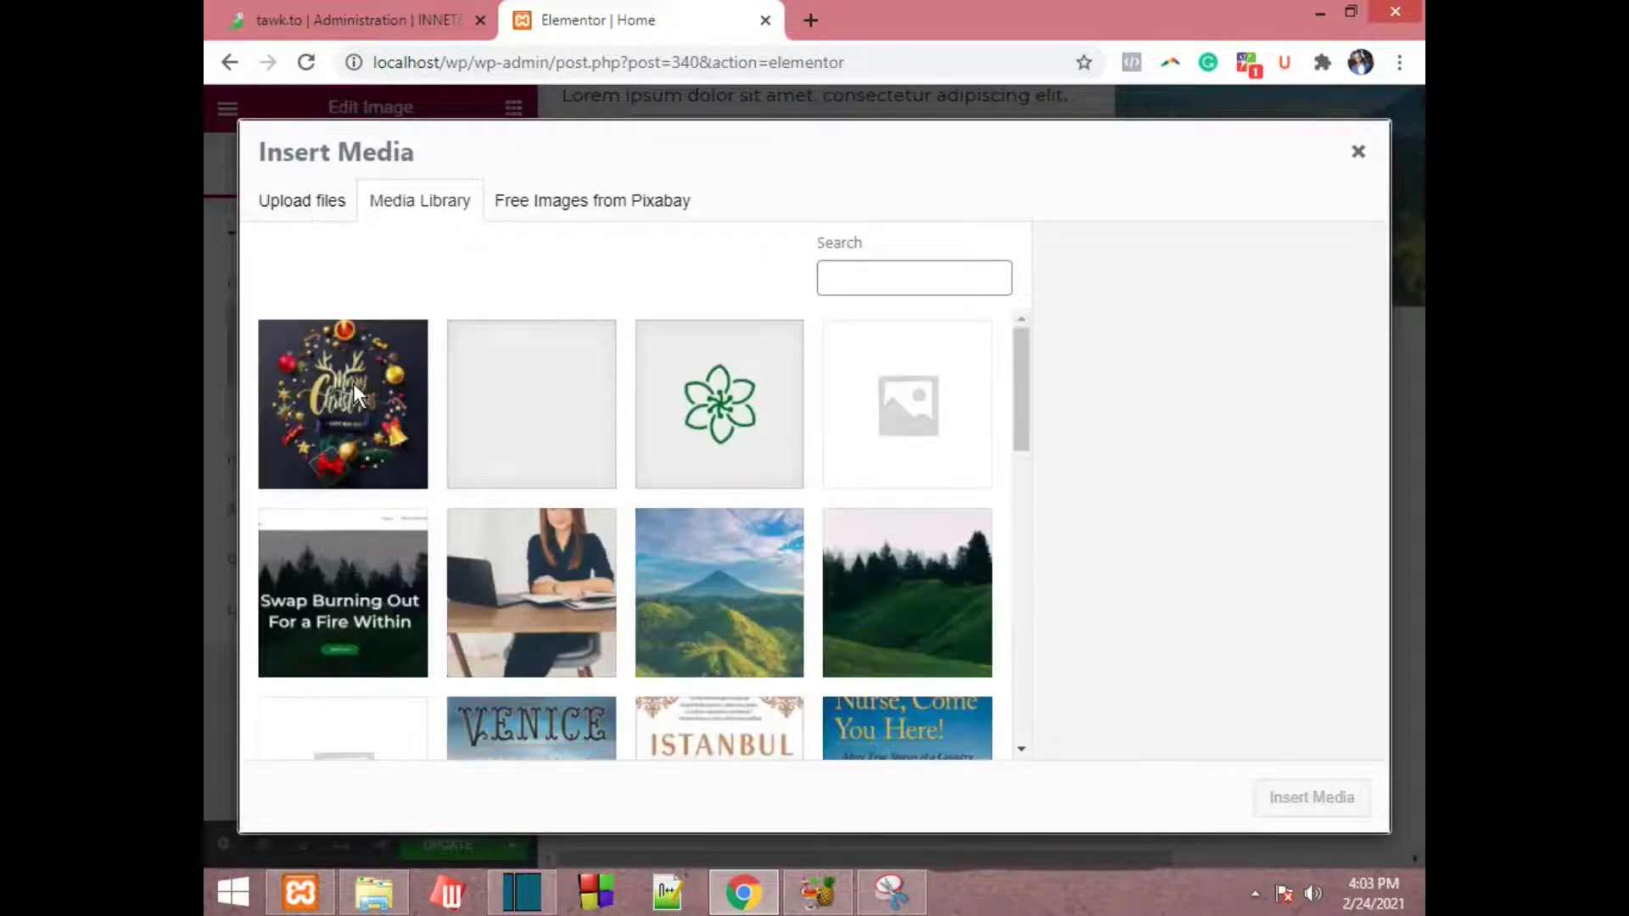
left_click(389, 392)
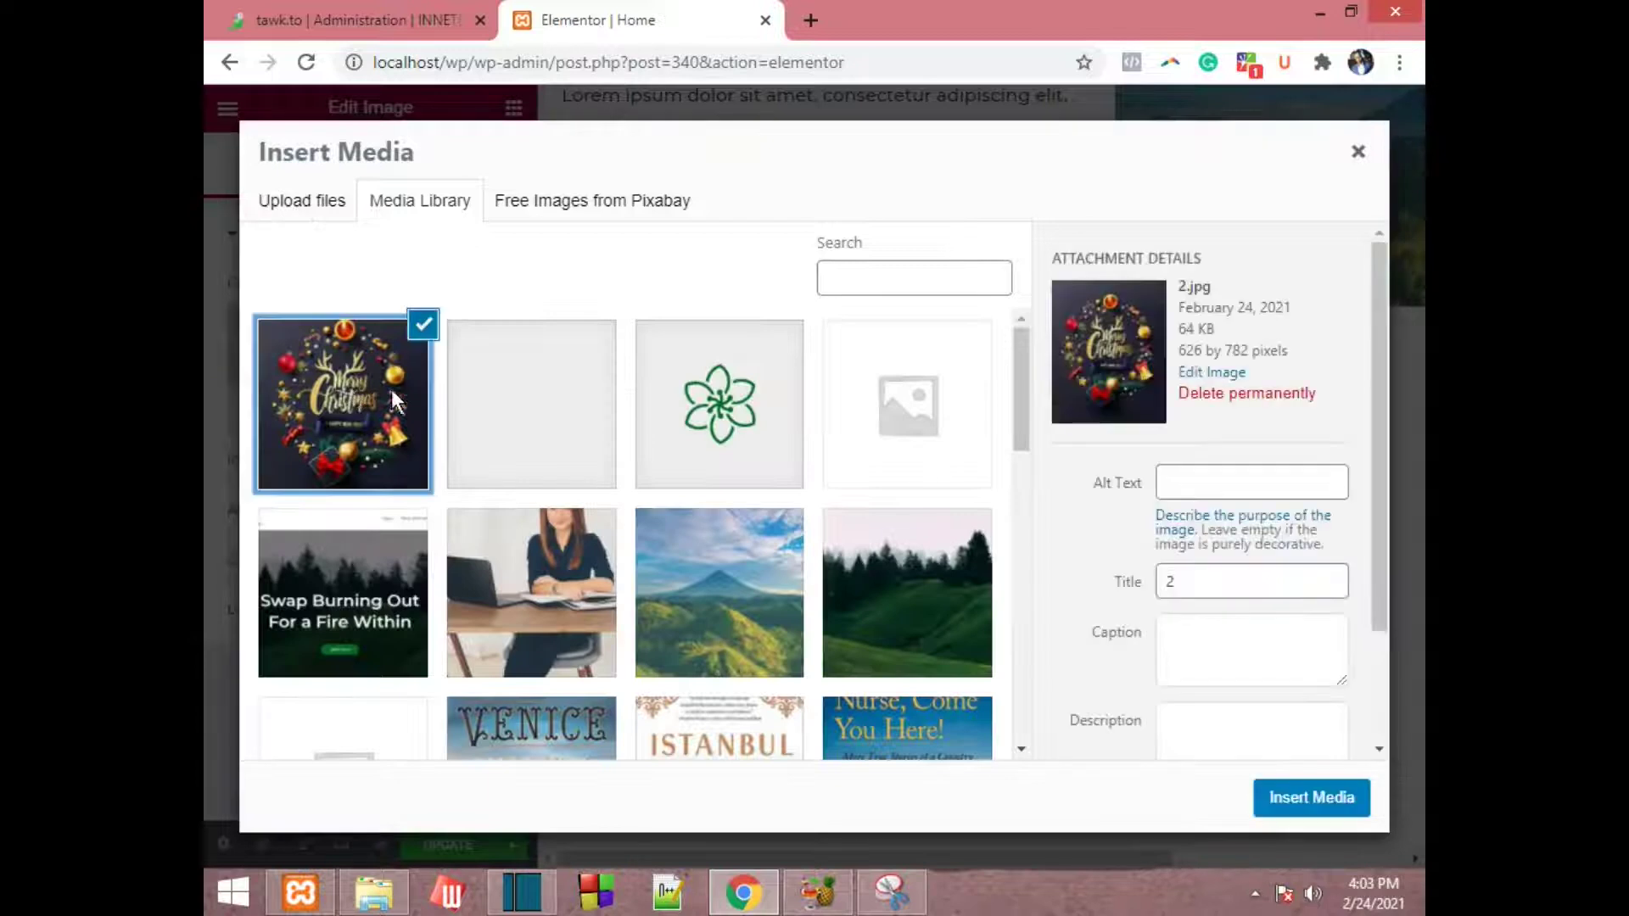
left_click(1313, 798)
scroll(891, 420, "down", 3)
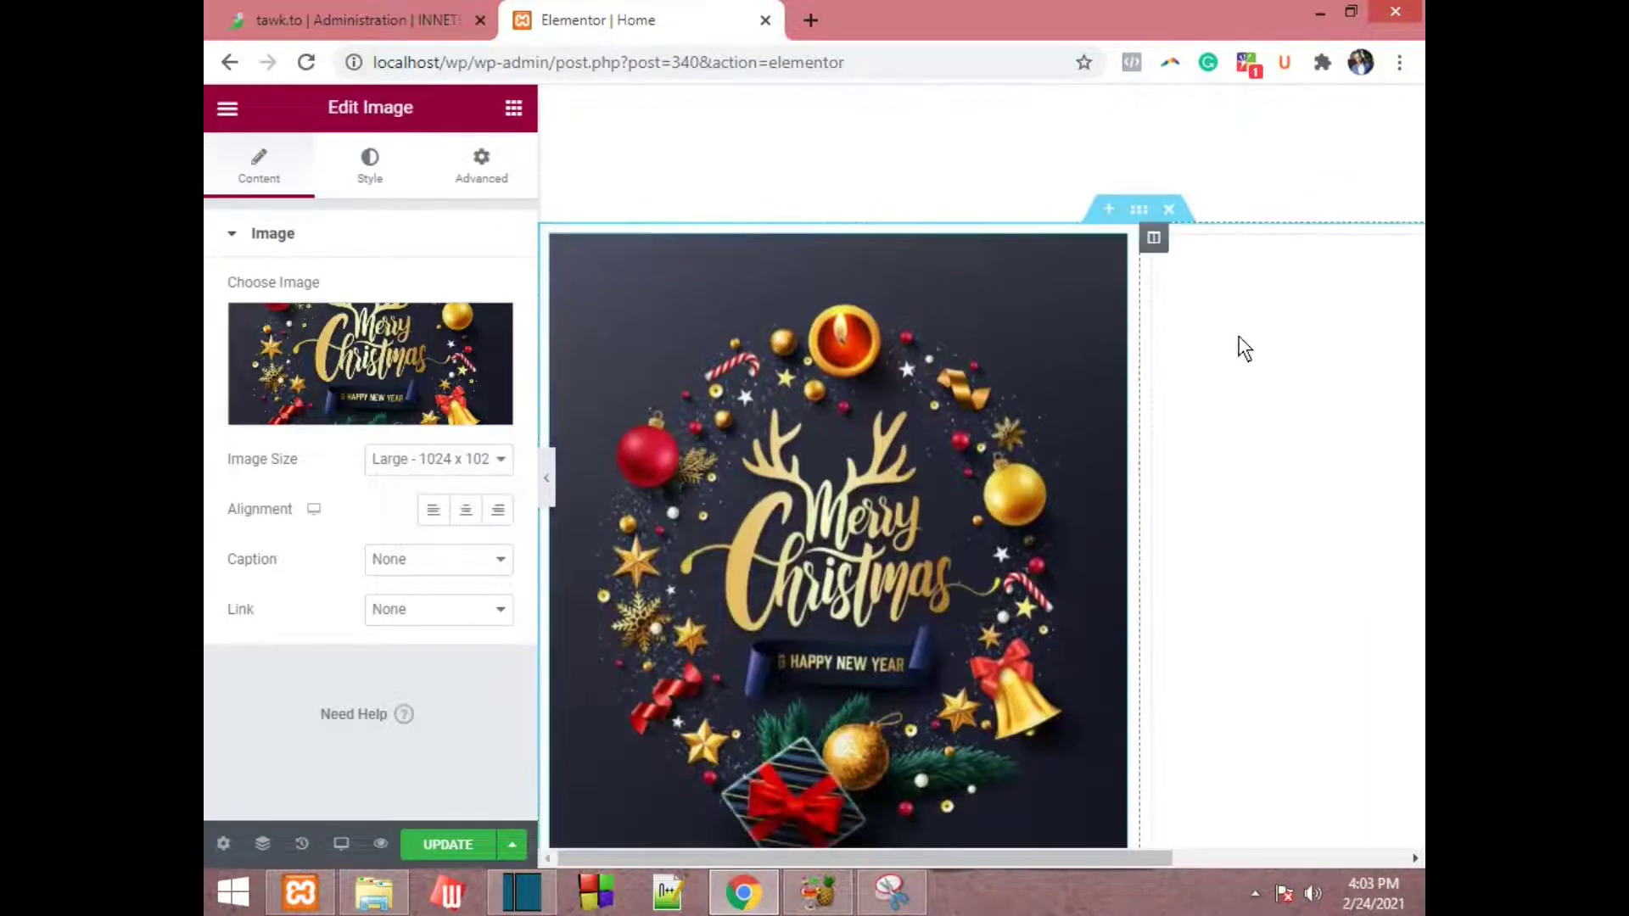
- Place a Text Editor widget in the new section's right column and select all its placeholder text
left_click(1240, 338)
left_click_drag(423, 450, 1323, 480)
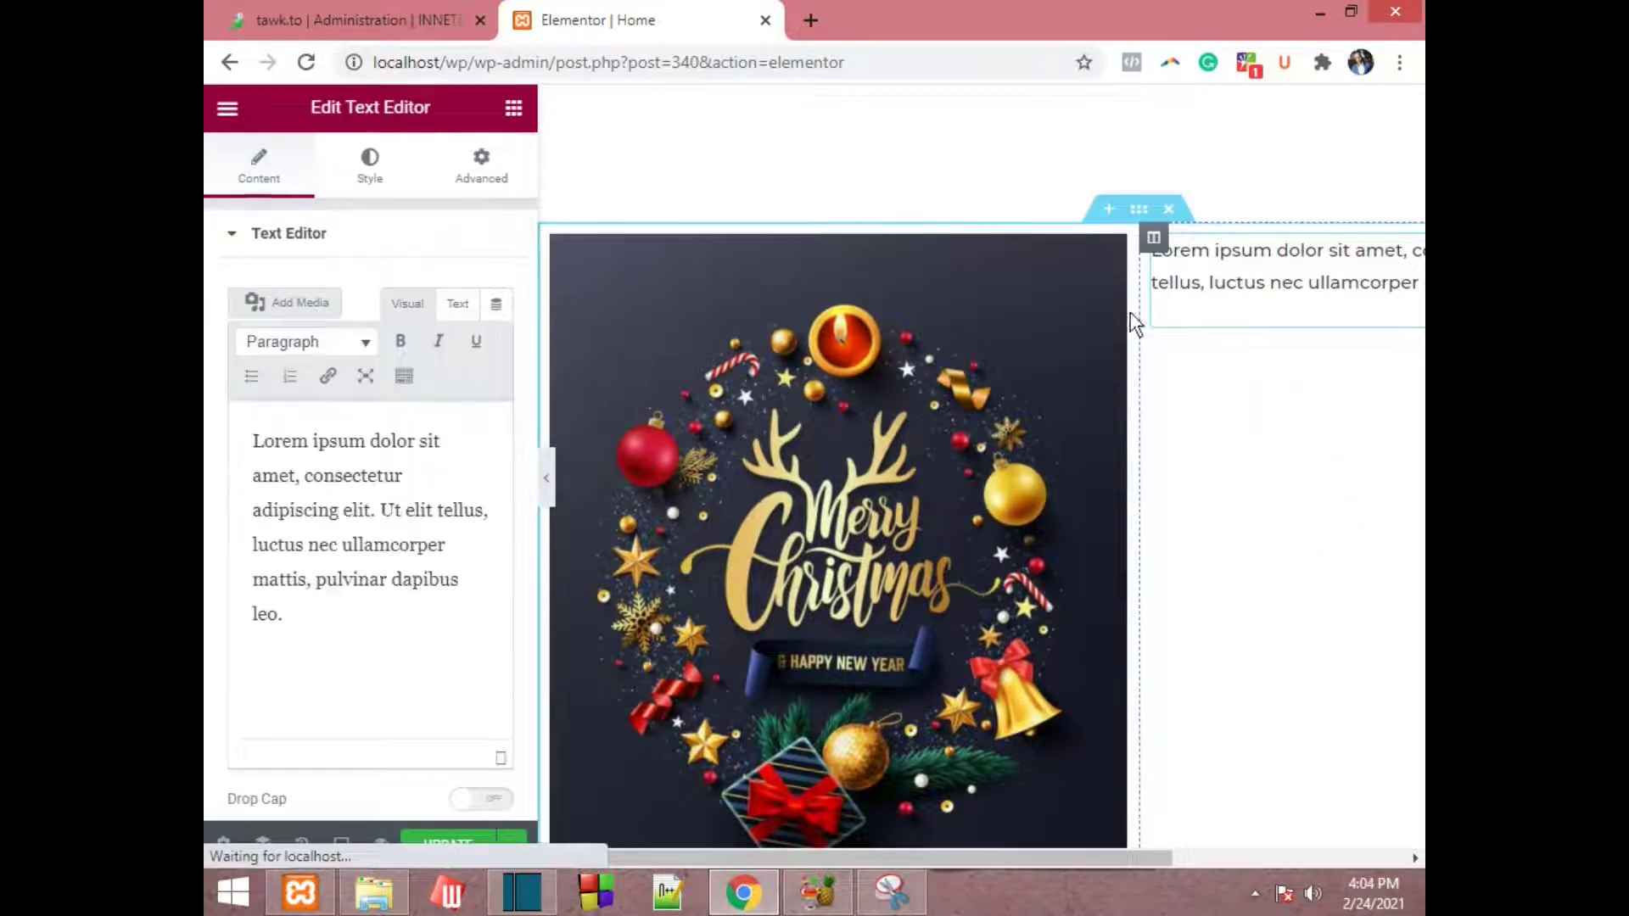
left_click_drag(331, 648, 208, 429)
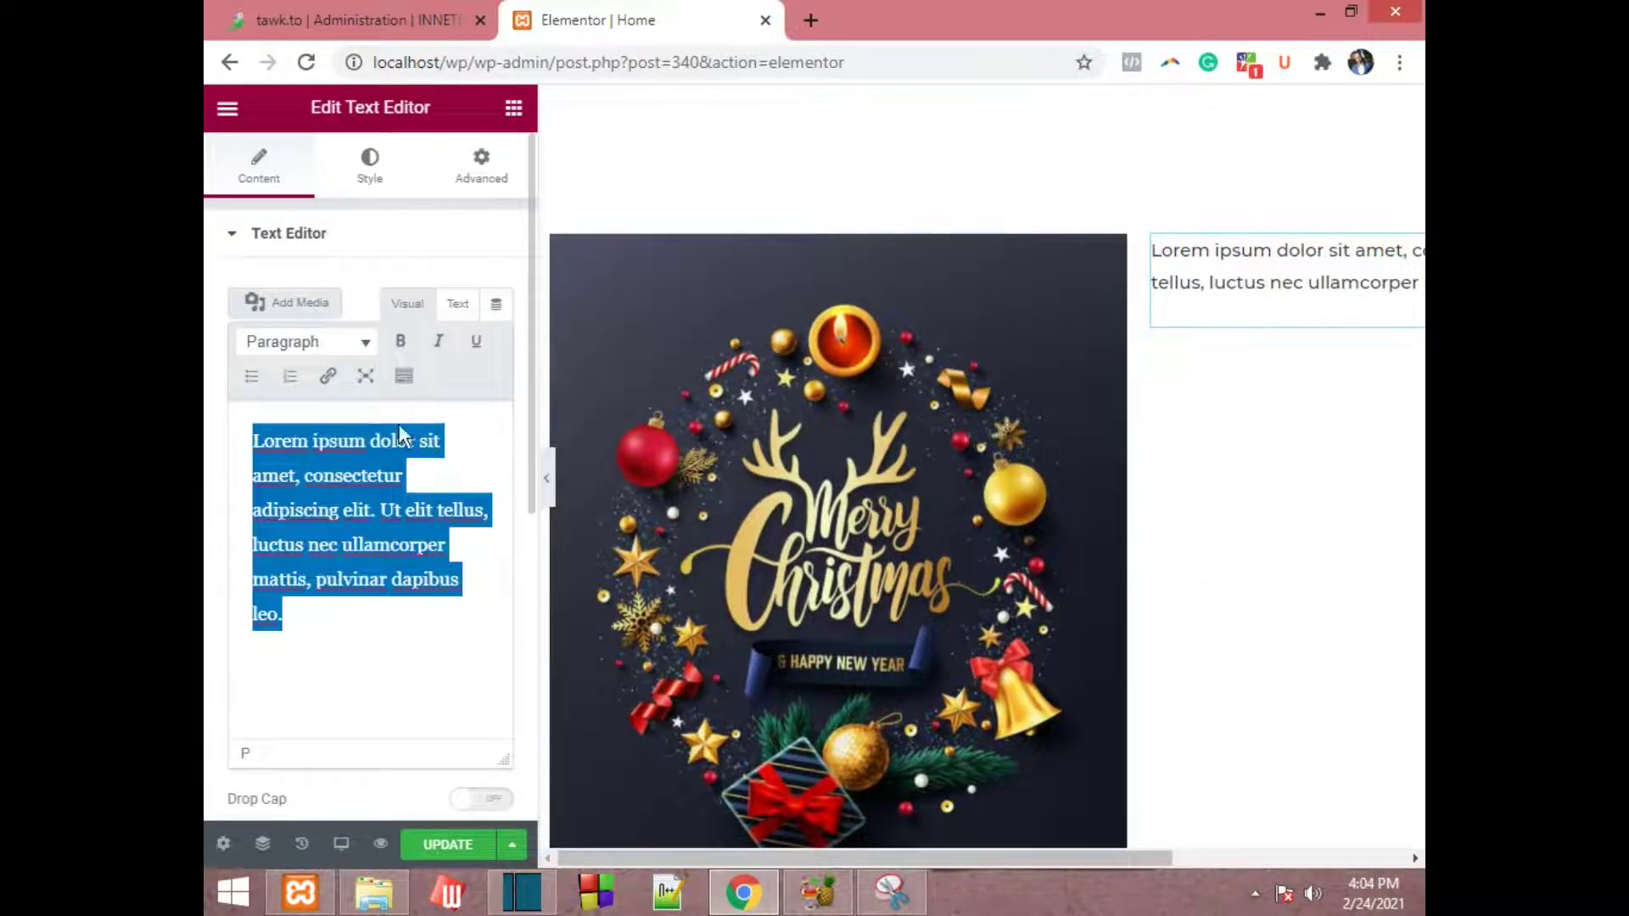
scroll(1273, 415, "up", 4)
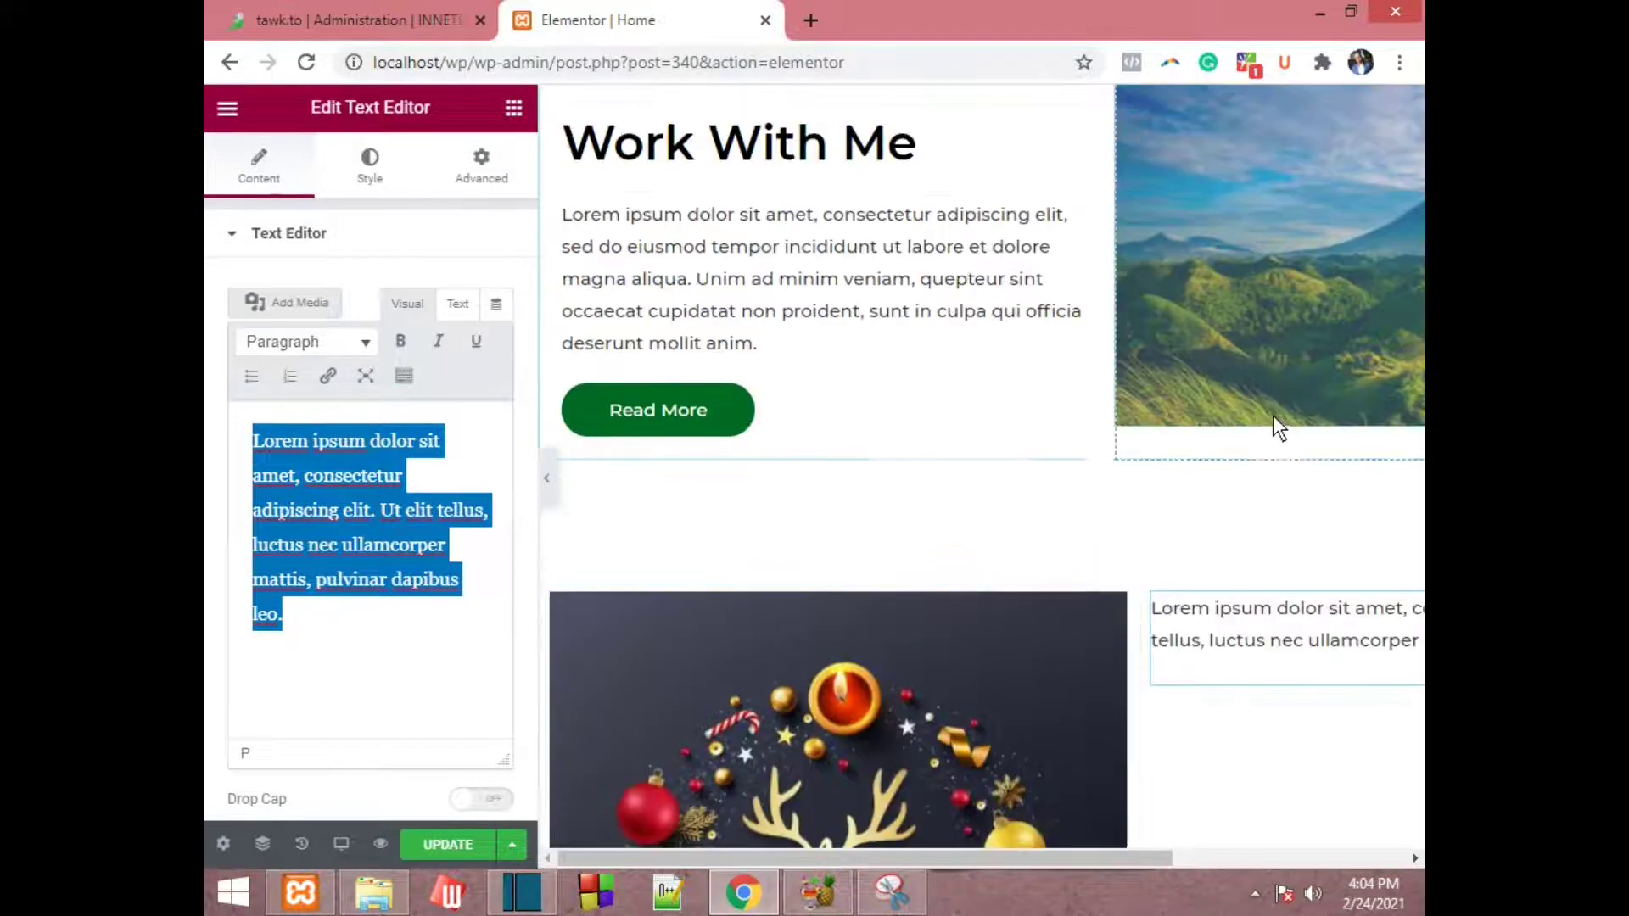
scroll(703, 470, "up", 2)
scroll(703, 470, "up", 1)
scroll(705, 473, "down", 4)
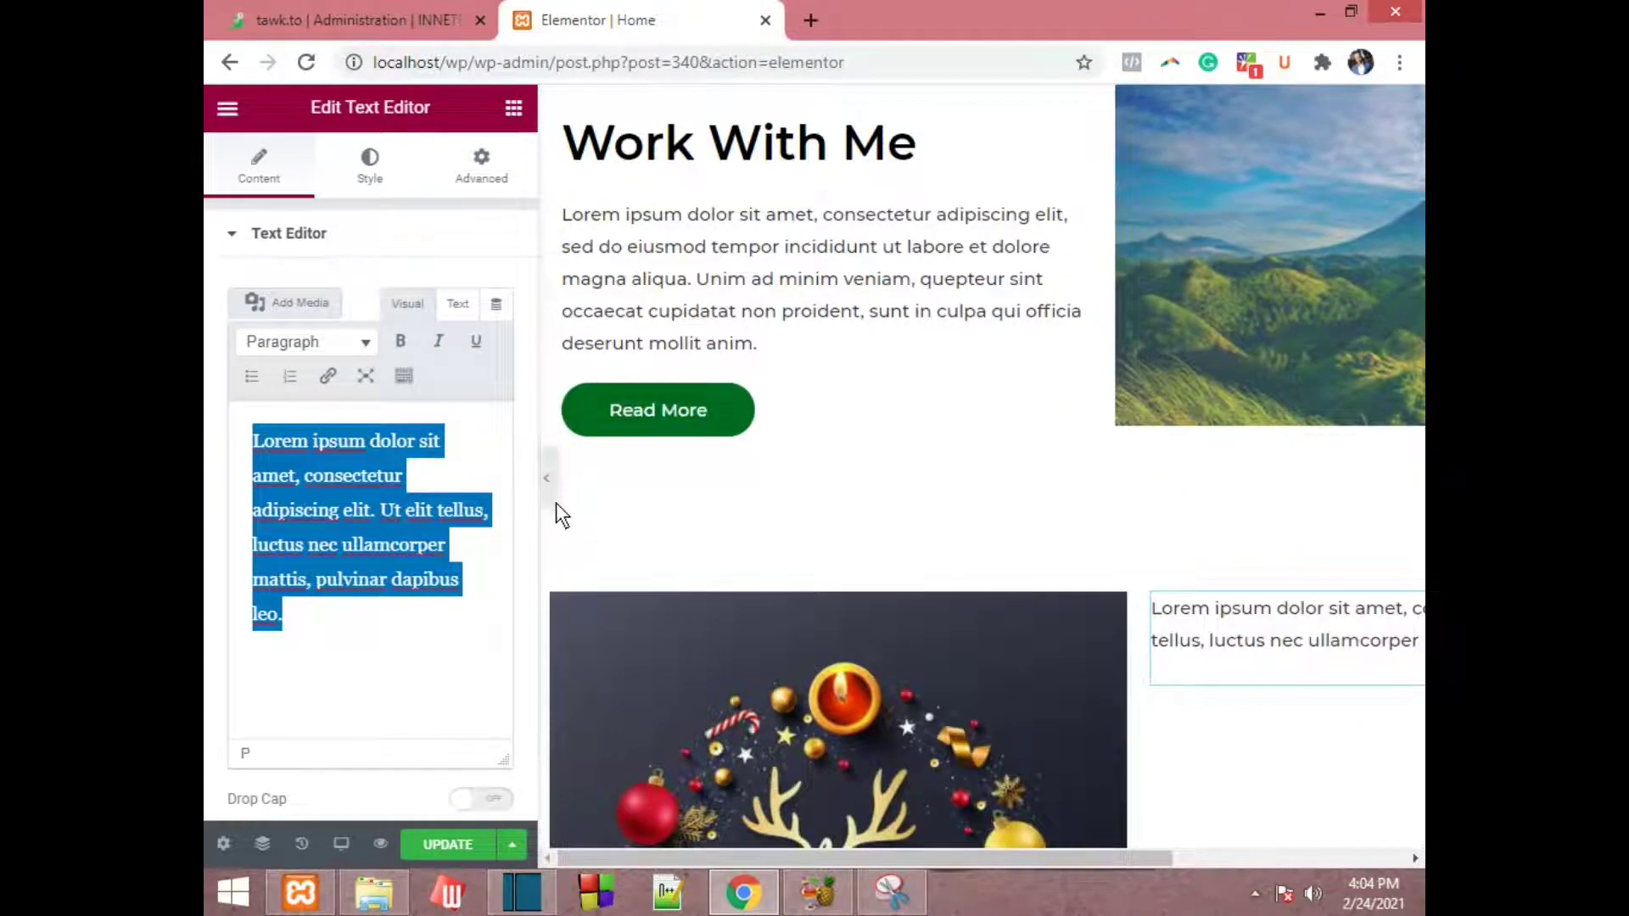
scroll(1319, 609, "up", 4)
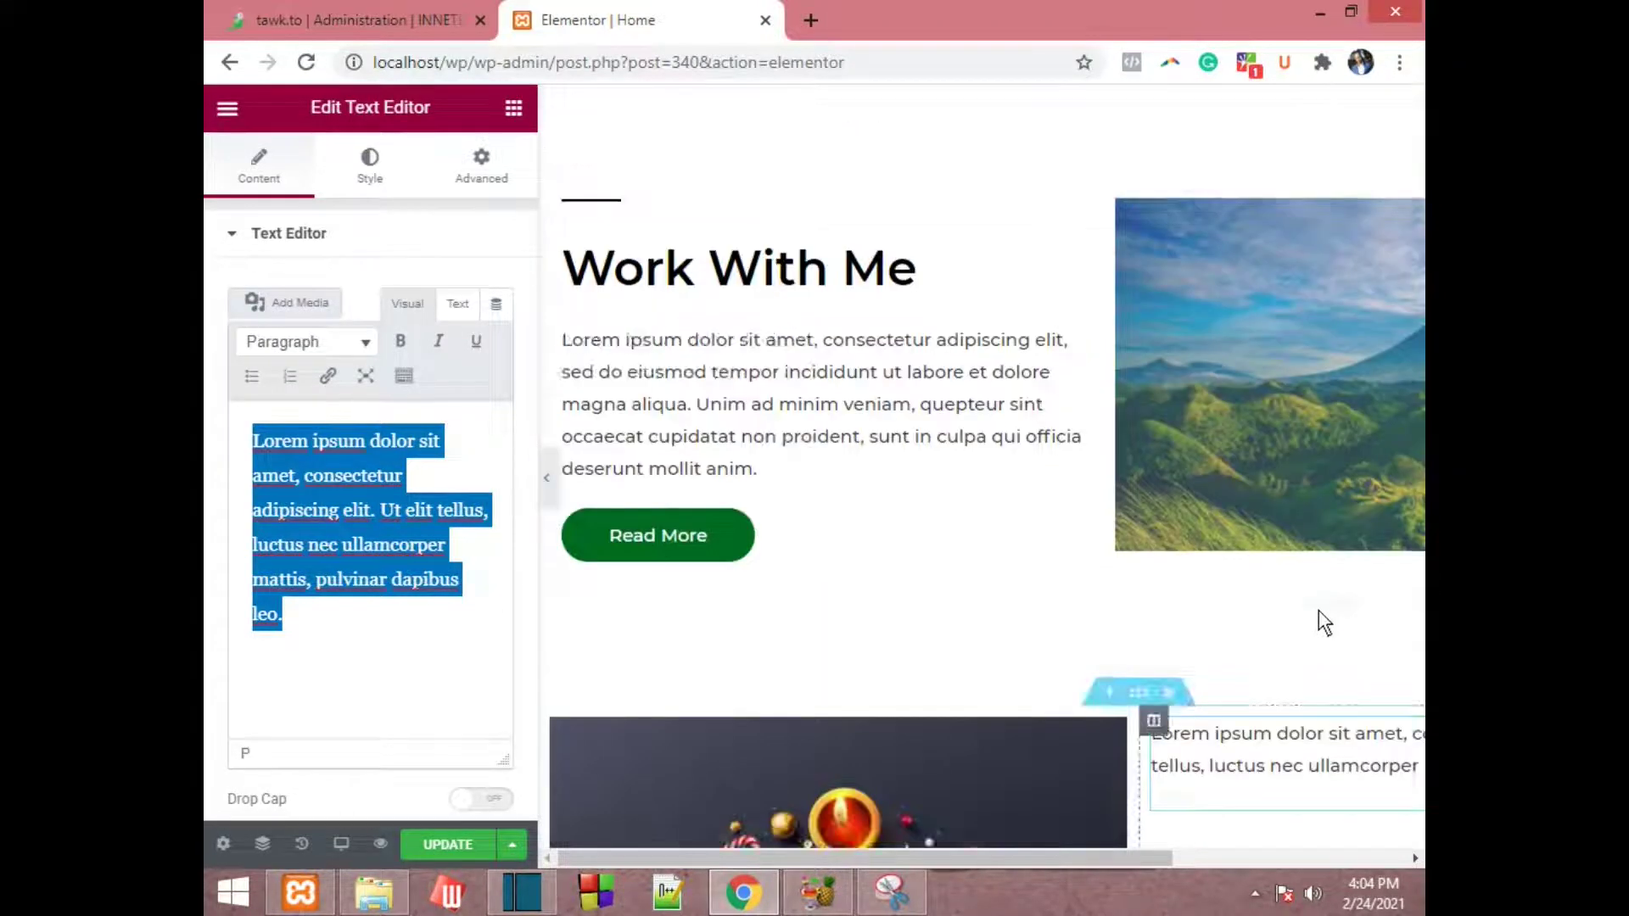
scroll(1314, 609, "down", 4)
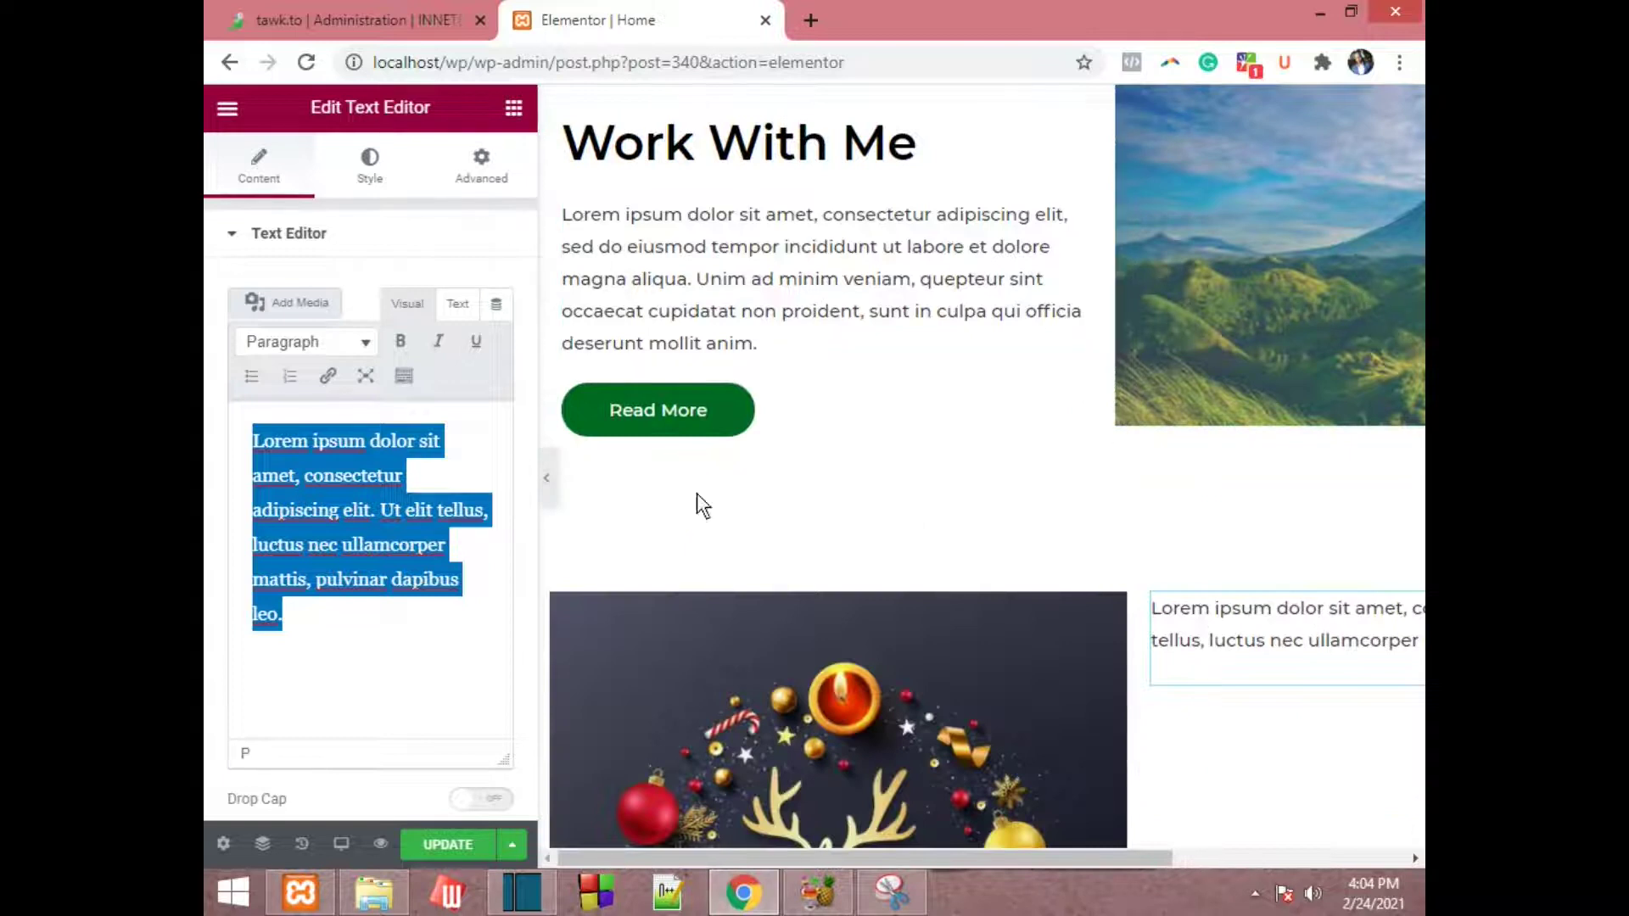
scroll(563, 409, "up", 4)
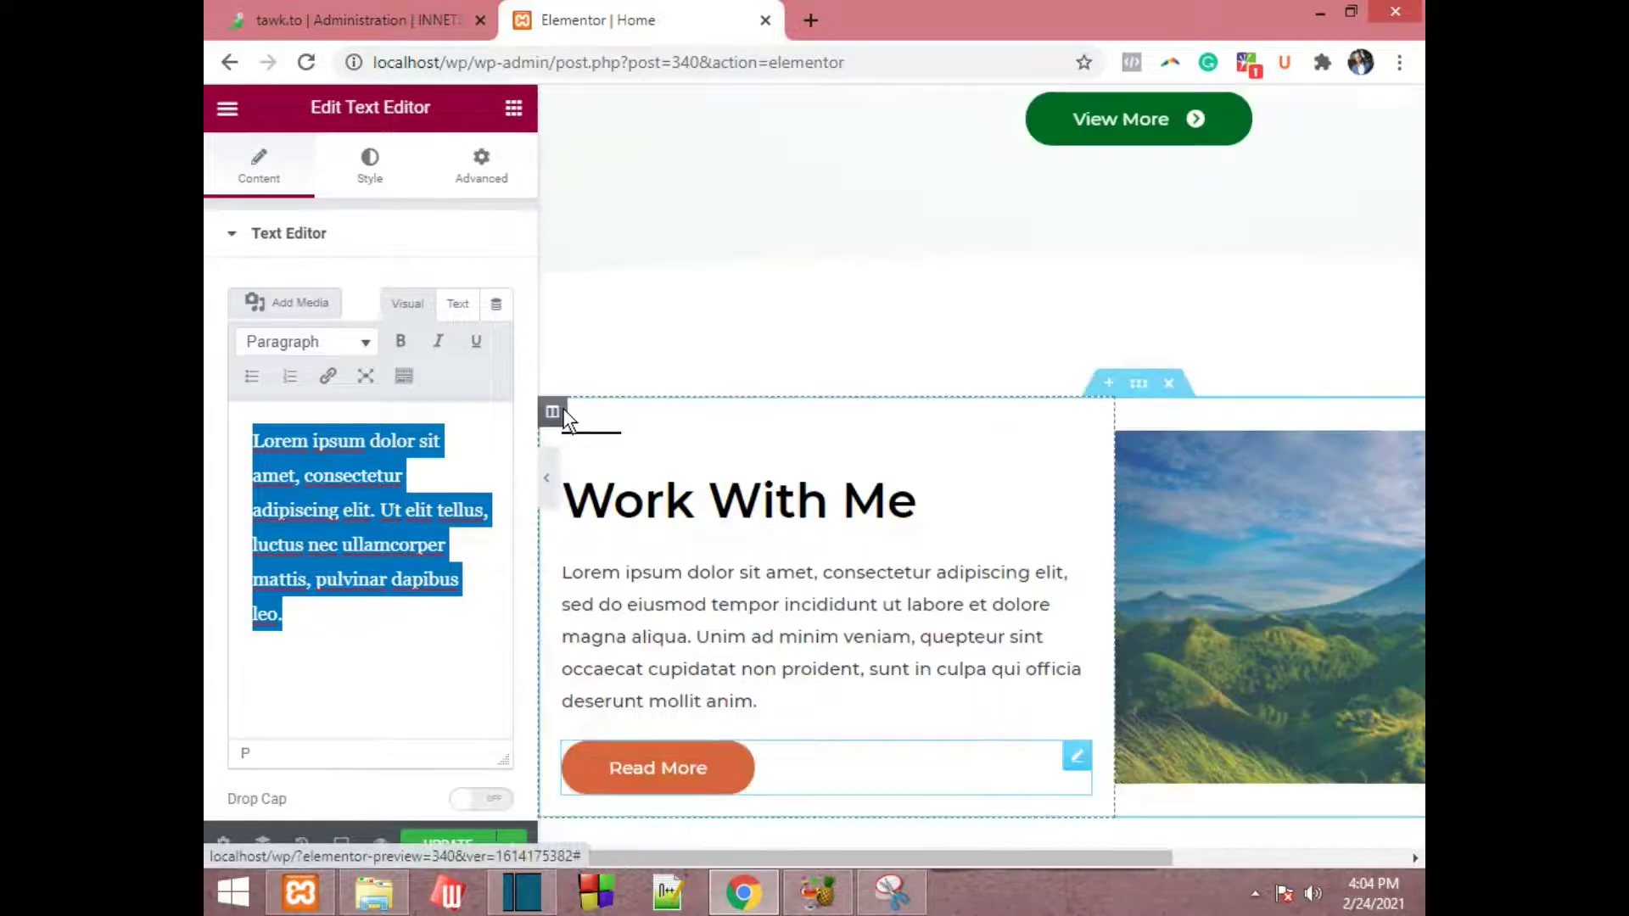
- Browse the available Elementor widgets in the Basic and Pro categories
left_click(513, 109)
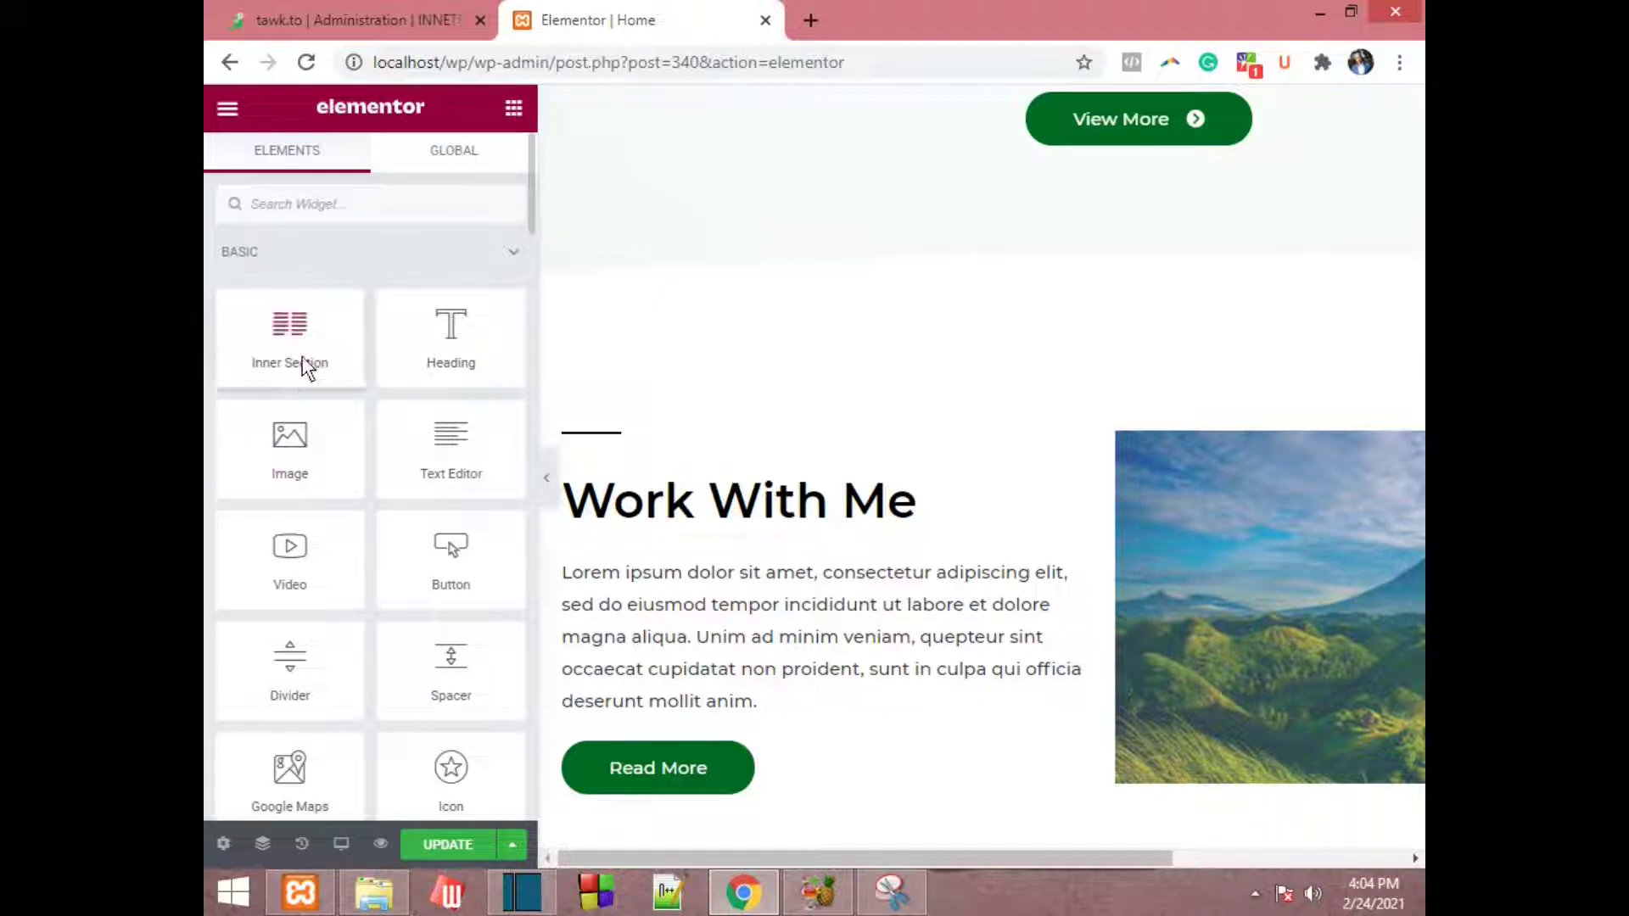
scroll(311, 361, "down", 1)
scroll(309, 351, "up", 1)
scroll(309, 351, "down", 2)
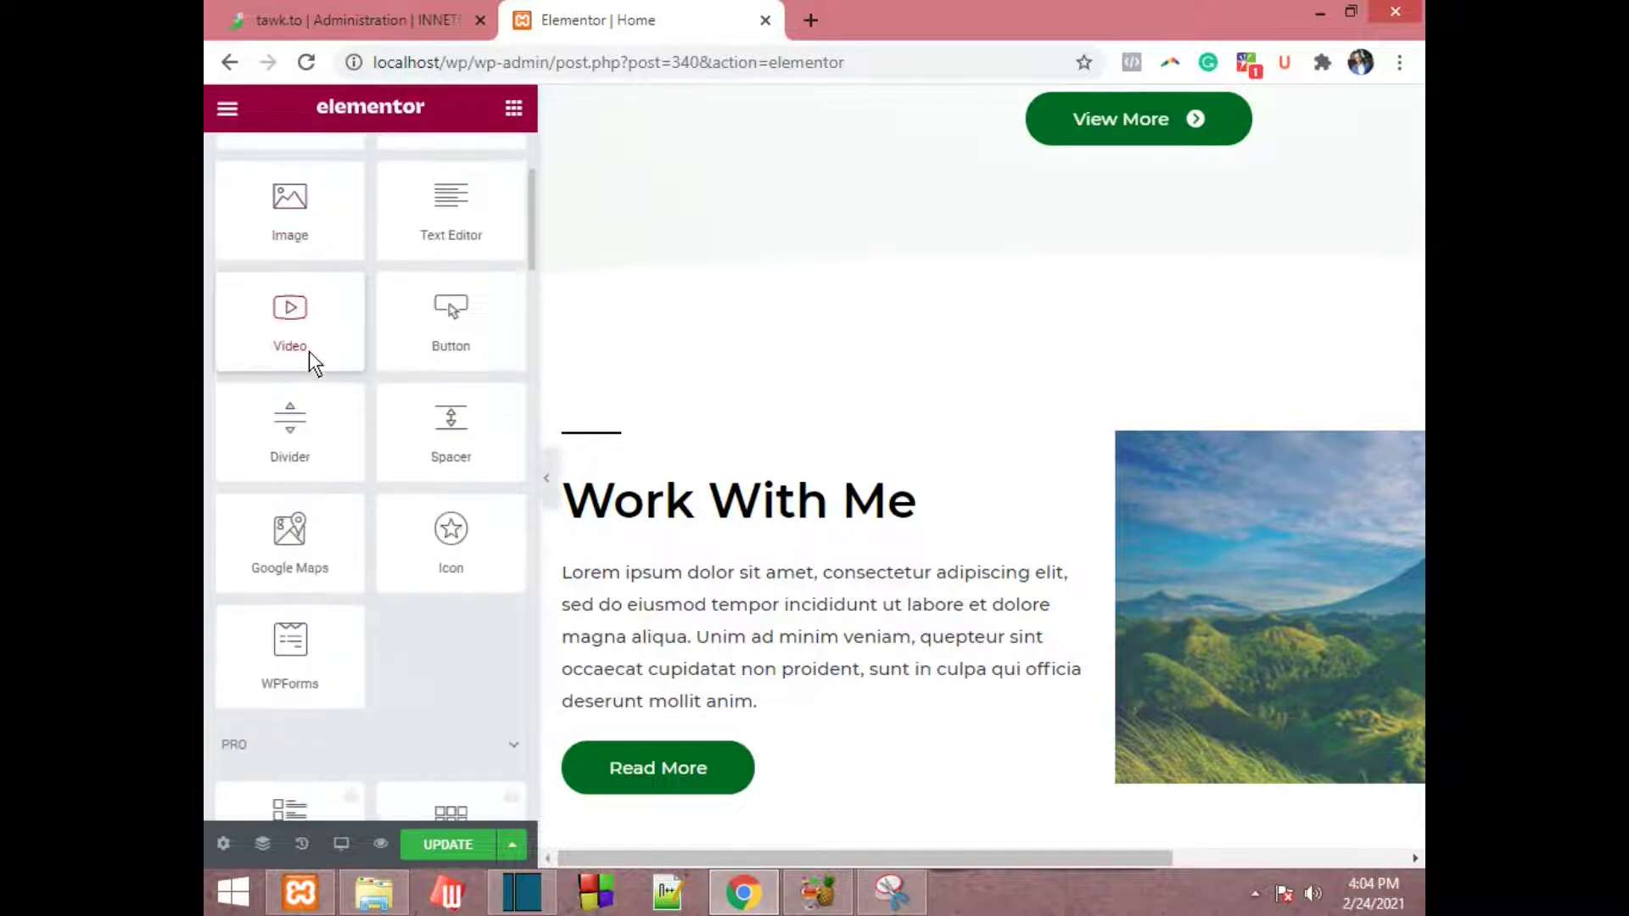
scroll(308, 351, "down", 2)
scroll(309, 351, "up", 2)
scroll(308, 351, "up", 2)
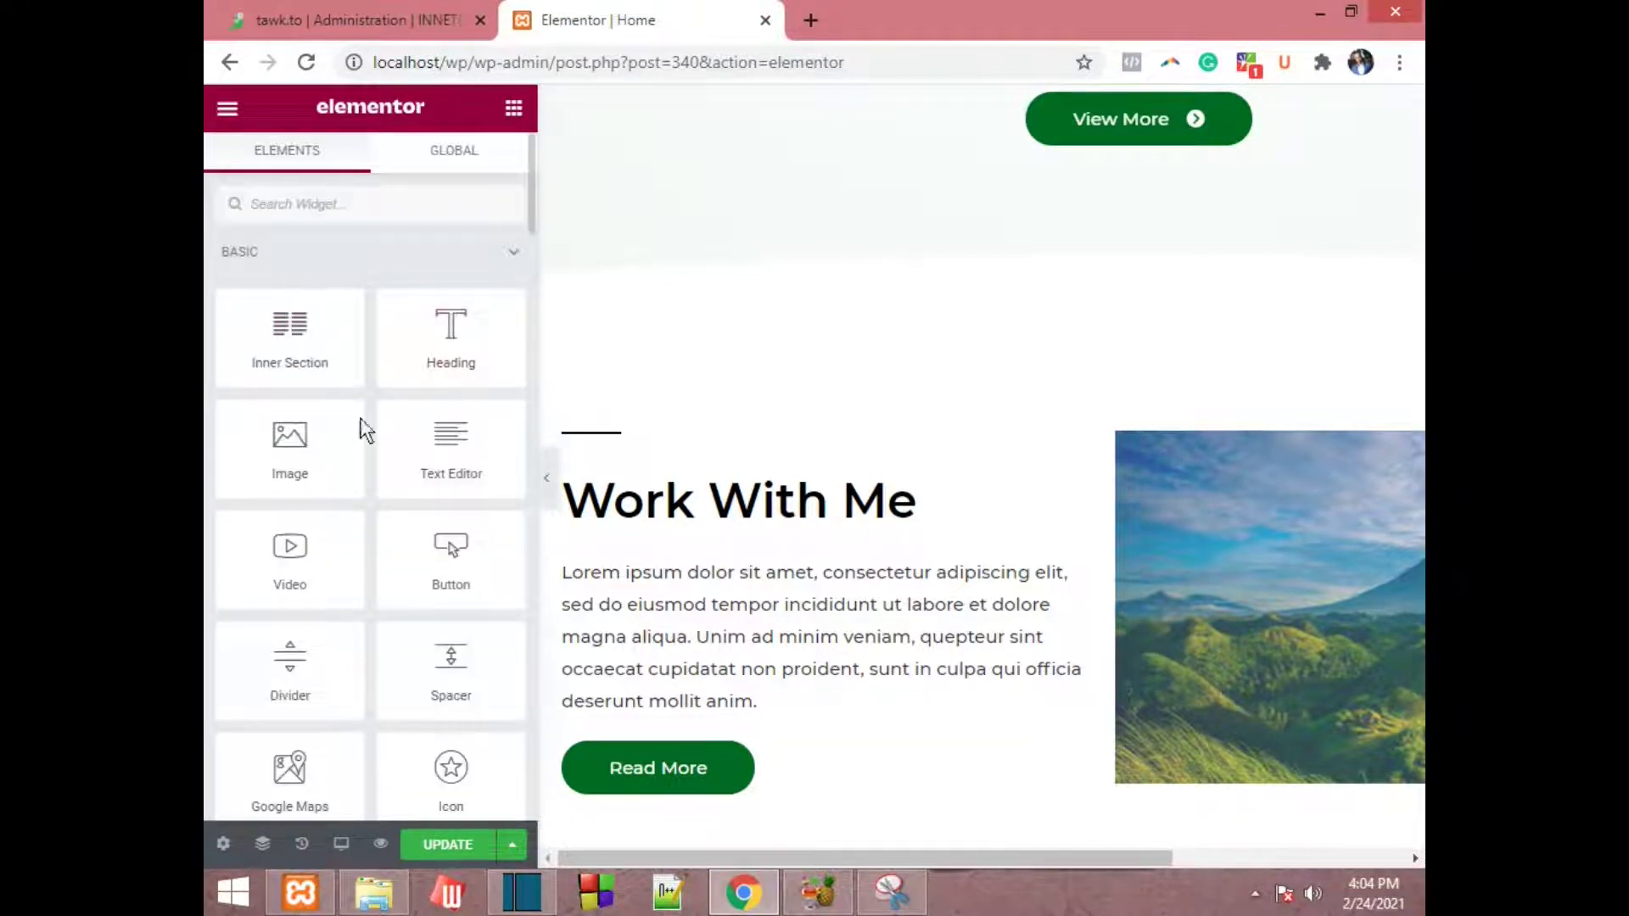
scroll(327, 434, "down", 2)
scroll(382, 424, "down", 2)
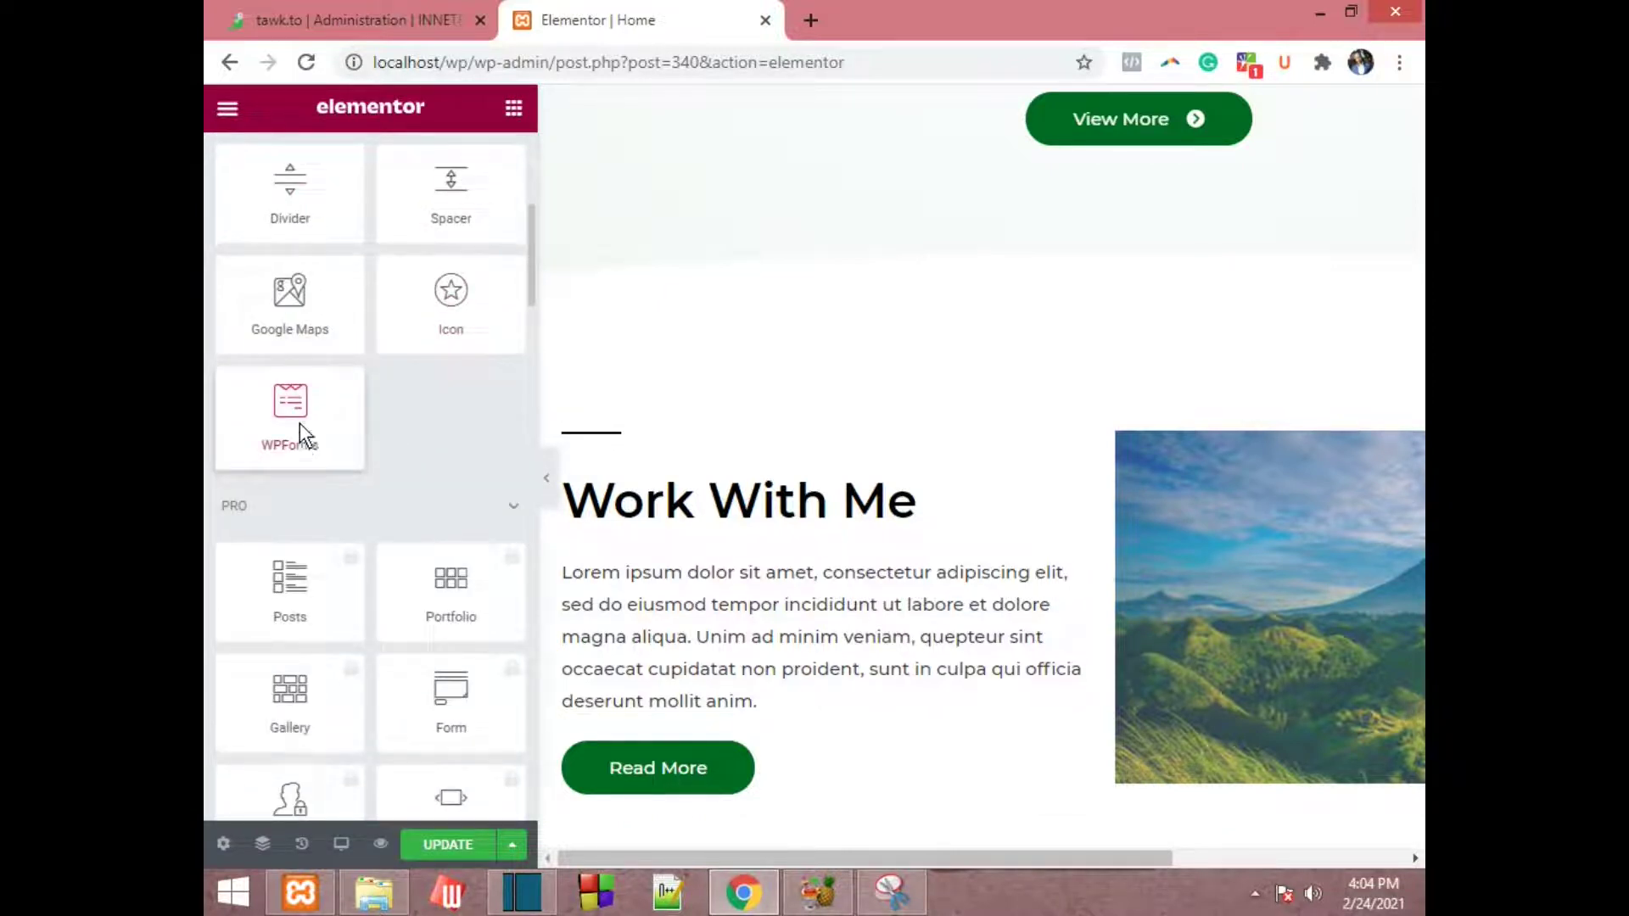
scroll(299, 423, "up", 4)
scroll(428, 424, "down", 2)
scroll(424, 487, "down", 4)
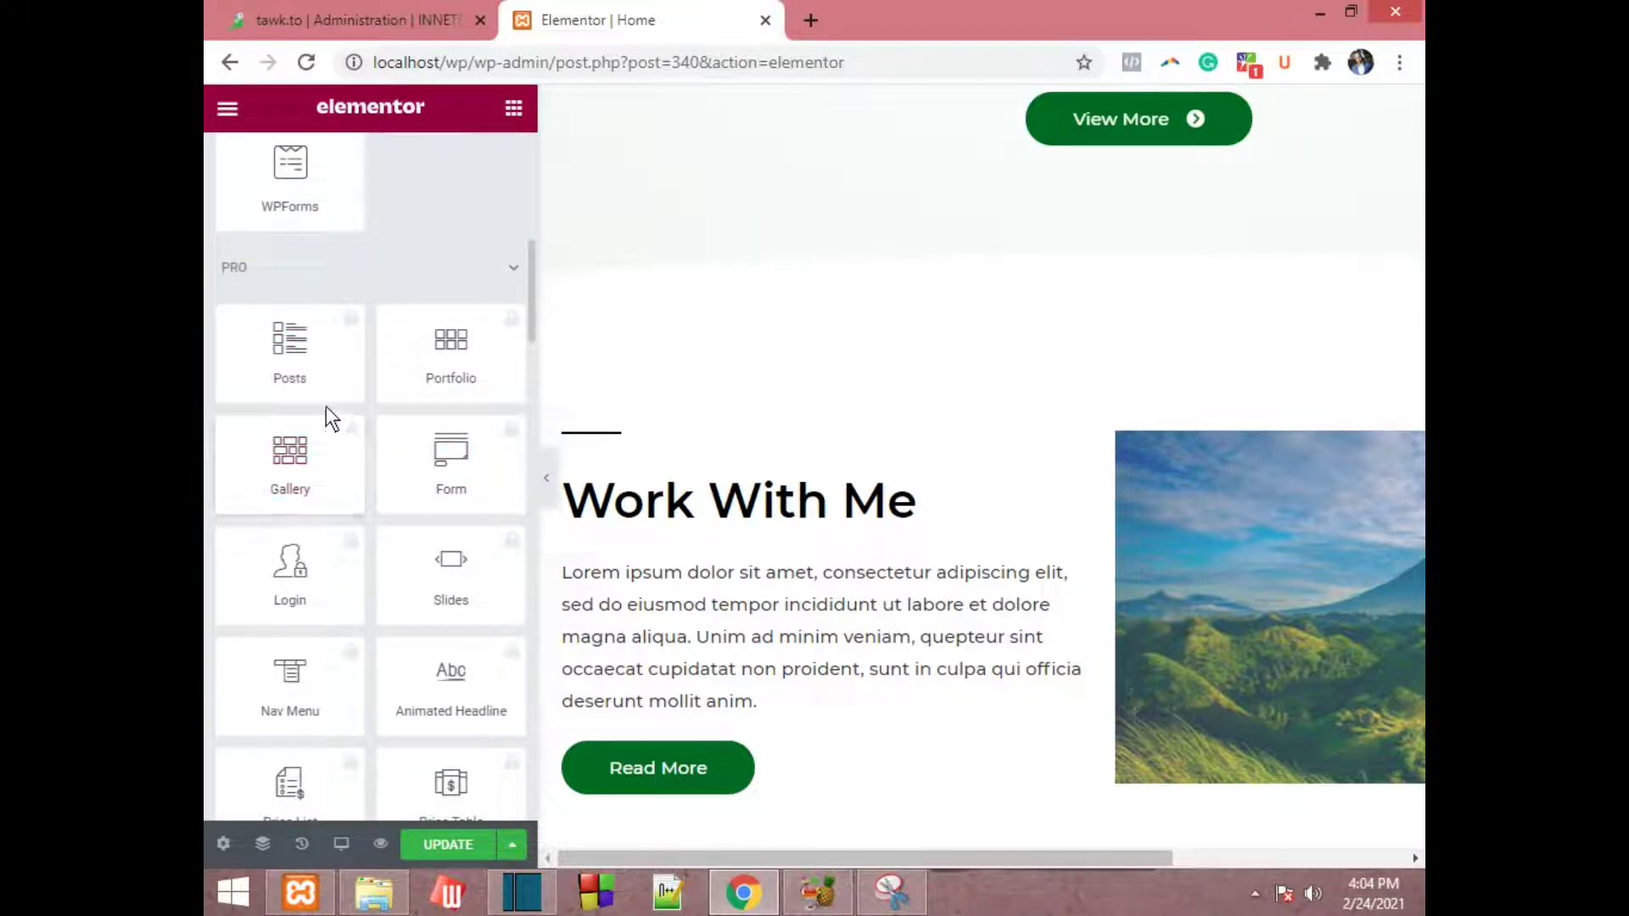
- View the Pro feature notices for the Slides and Price Table widgets, and dismiss them
double_click(217, 267)
left_click(458, 604)
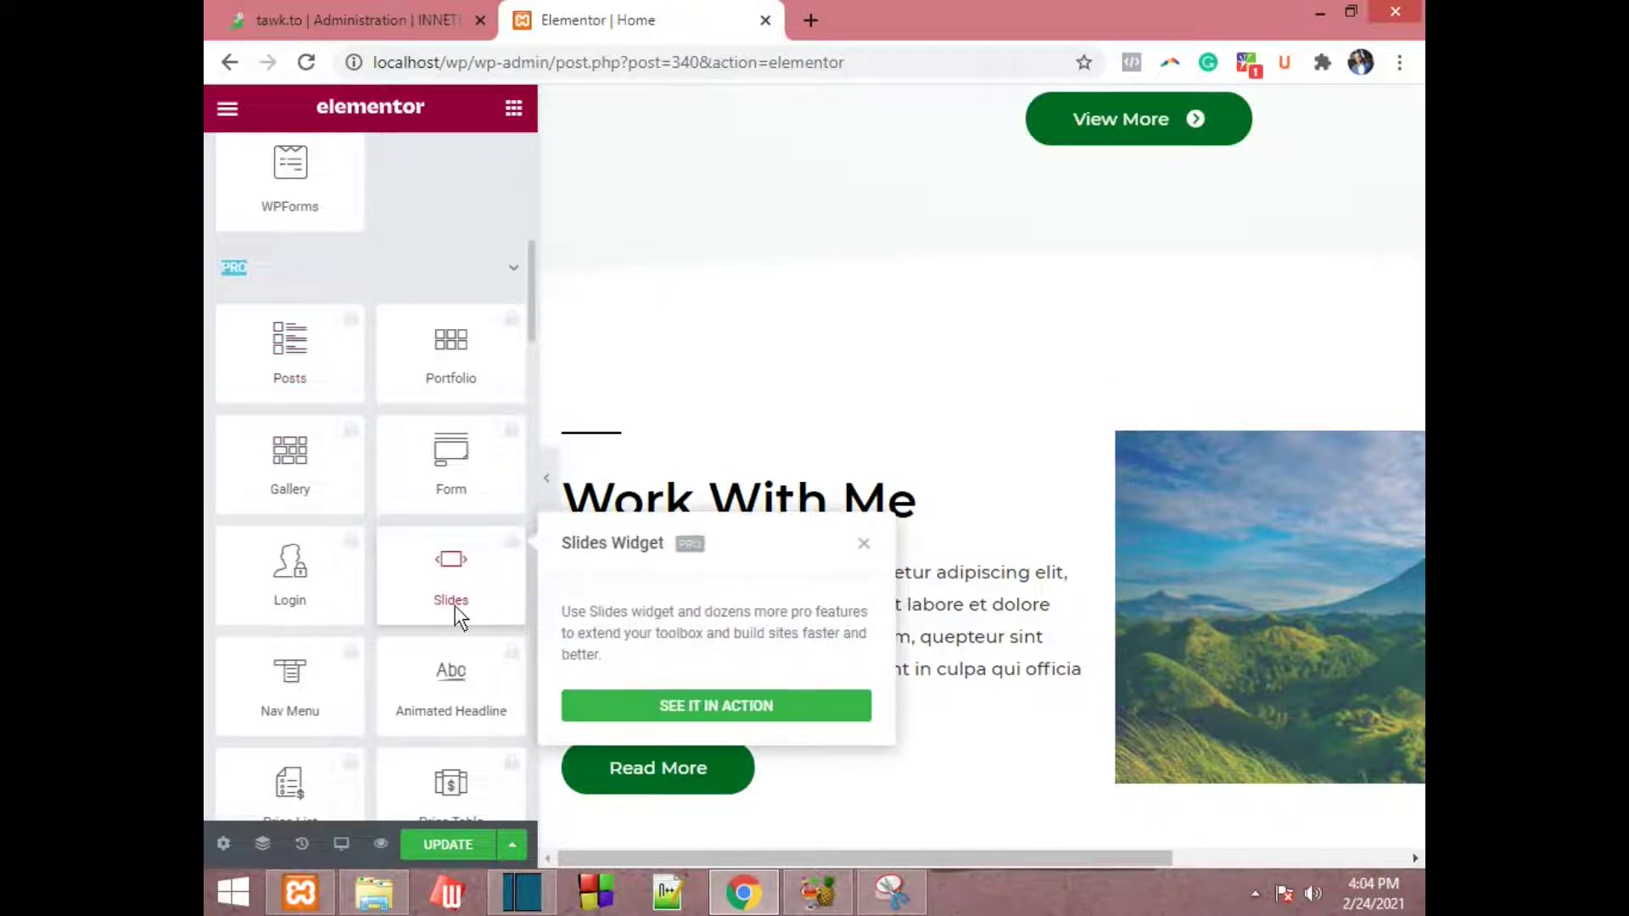
scroll(280, 543, "down", 3)
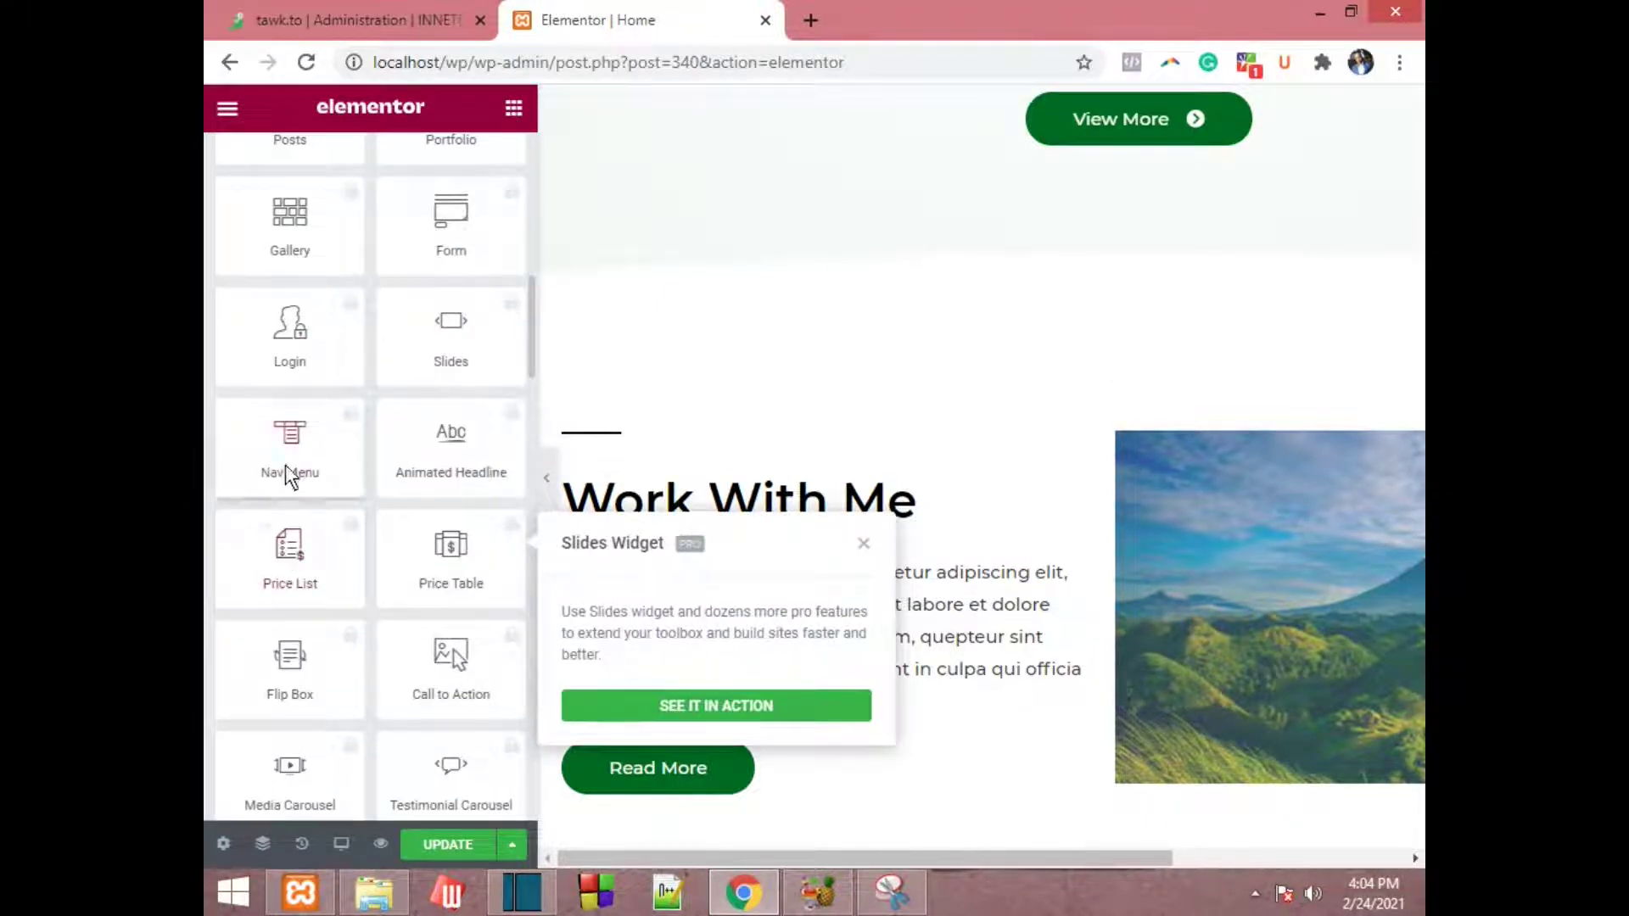
left_click(465, 586)
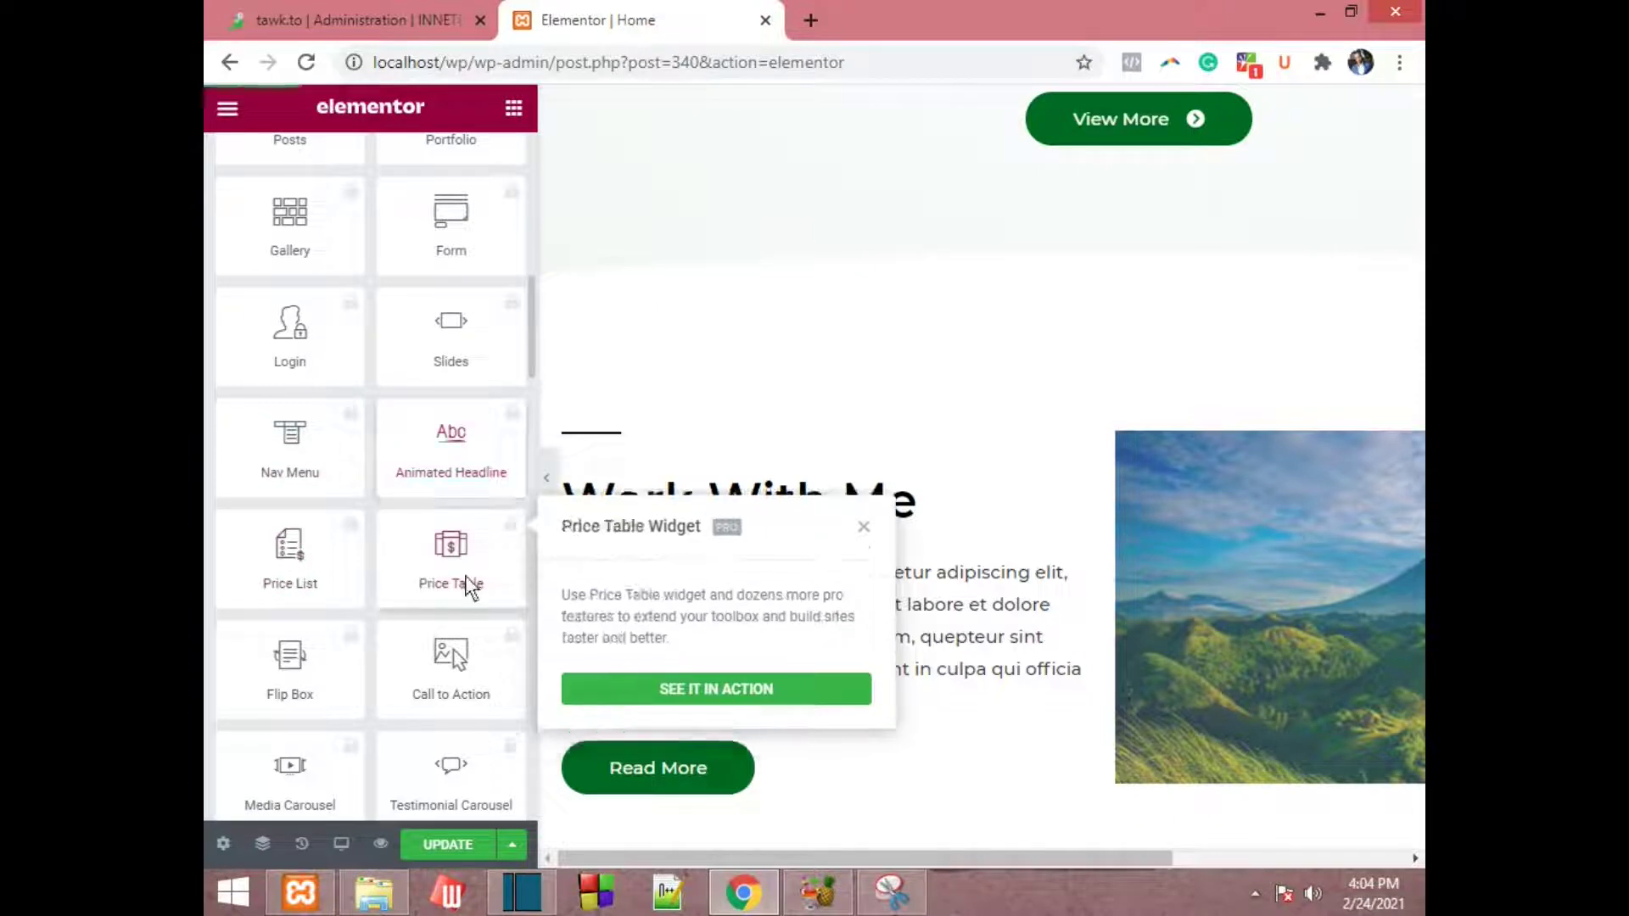
left_click(863, 526)
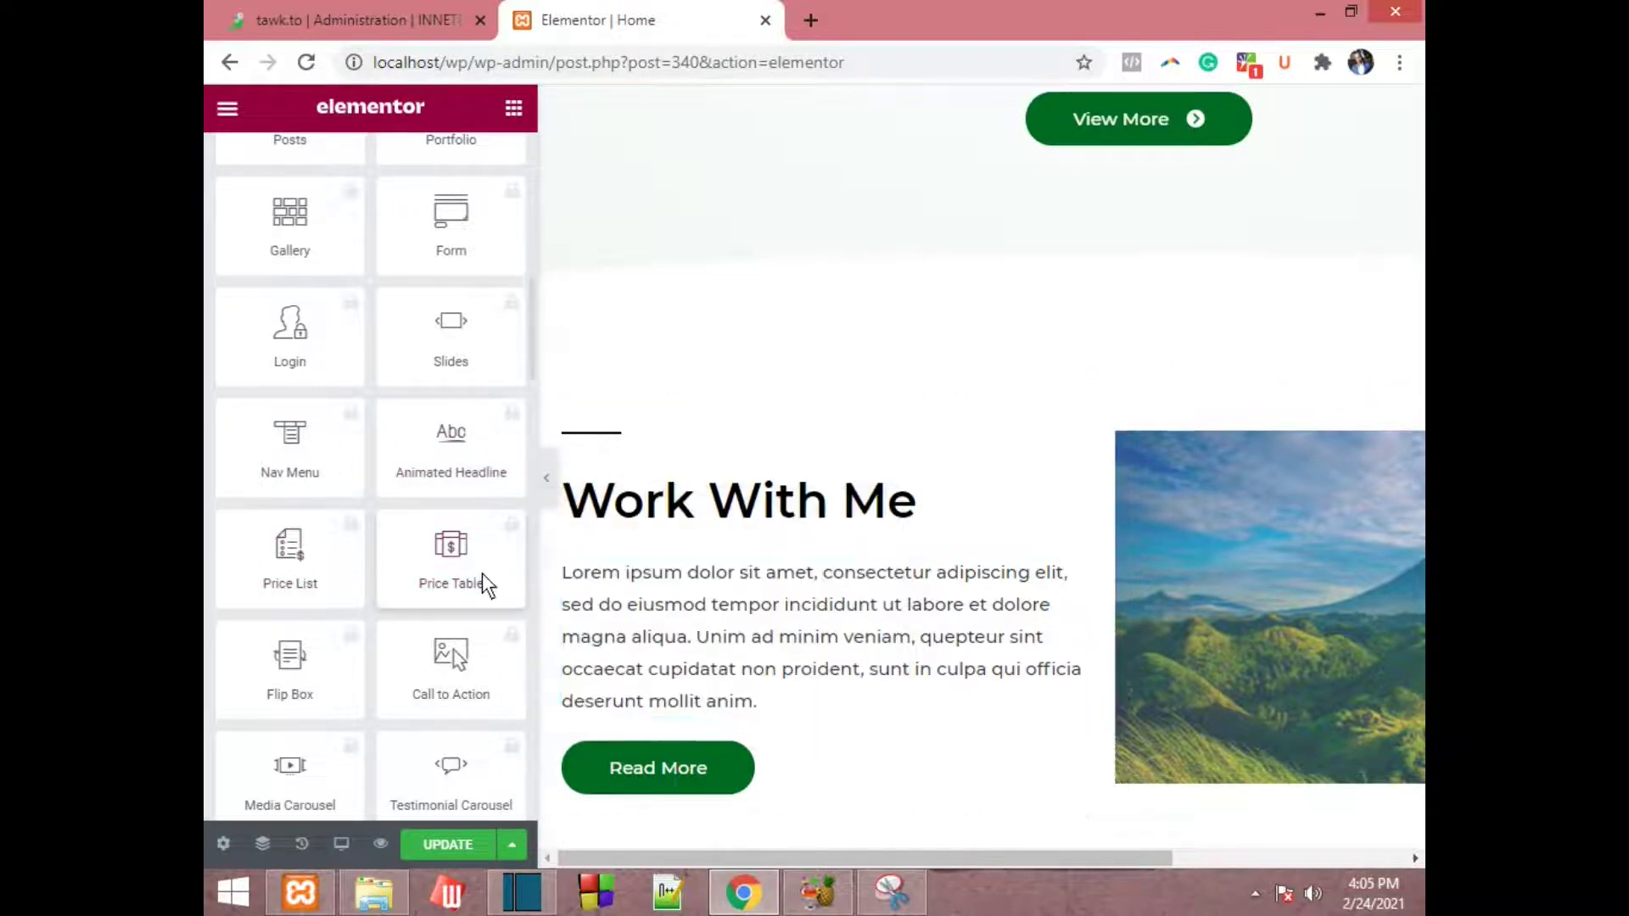
left_click(471, 544)
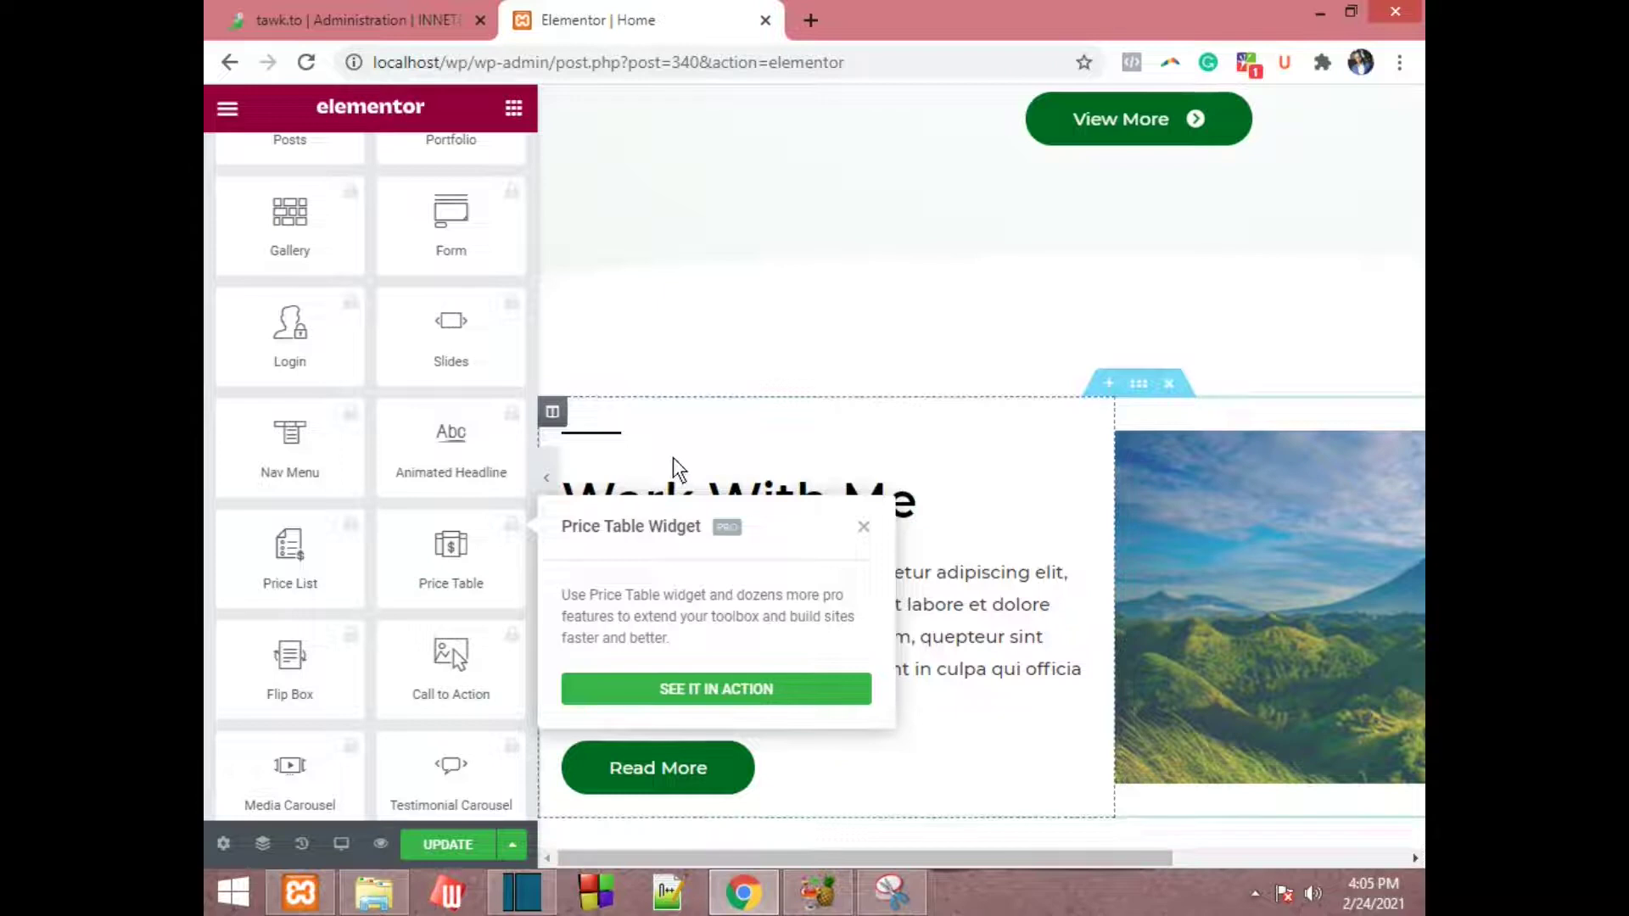
left_click(994, 281)
- Examine the remaining widget categories, from Pro and General through Header, Footer & Blocks to WordPress
scroll(1294, 484, "down", 10)
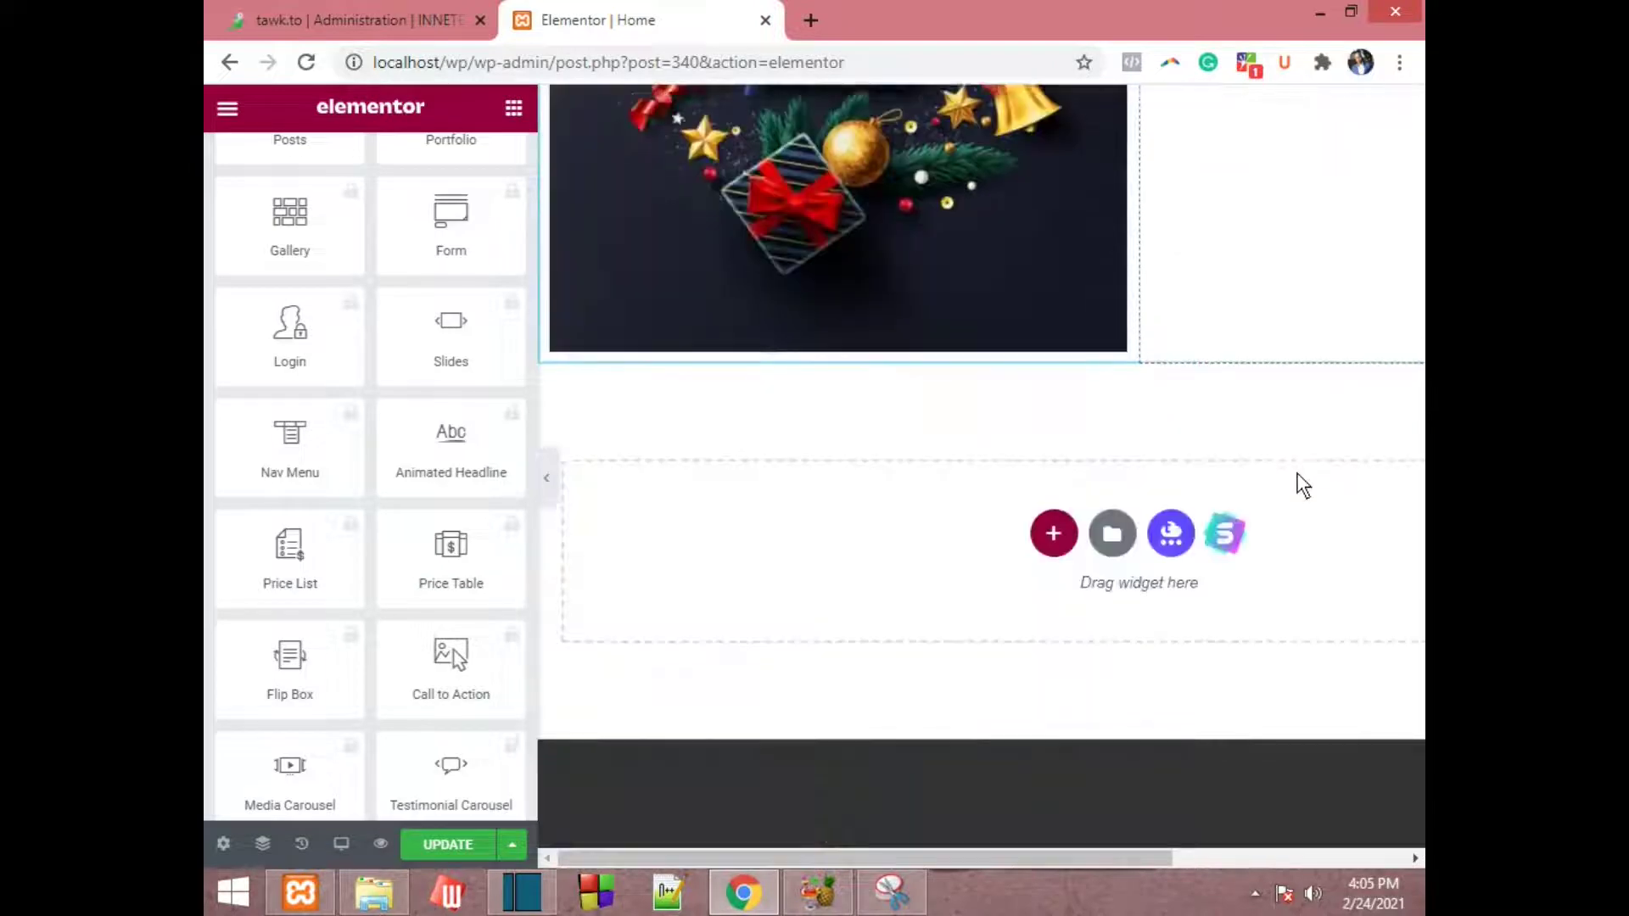
scroll(1295, 484, "up", 5)
scroll(430, 568, "down", 8)
scroll(429, 569, "up", 1)
scroll(429, 568, "down", 1)
scroll(429, 568, "down", 4)
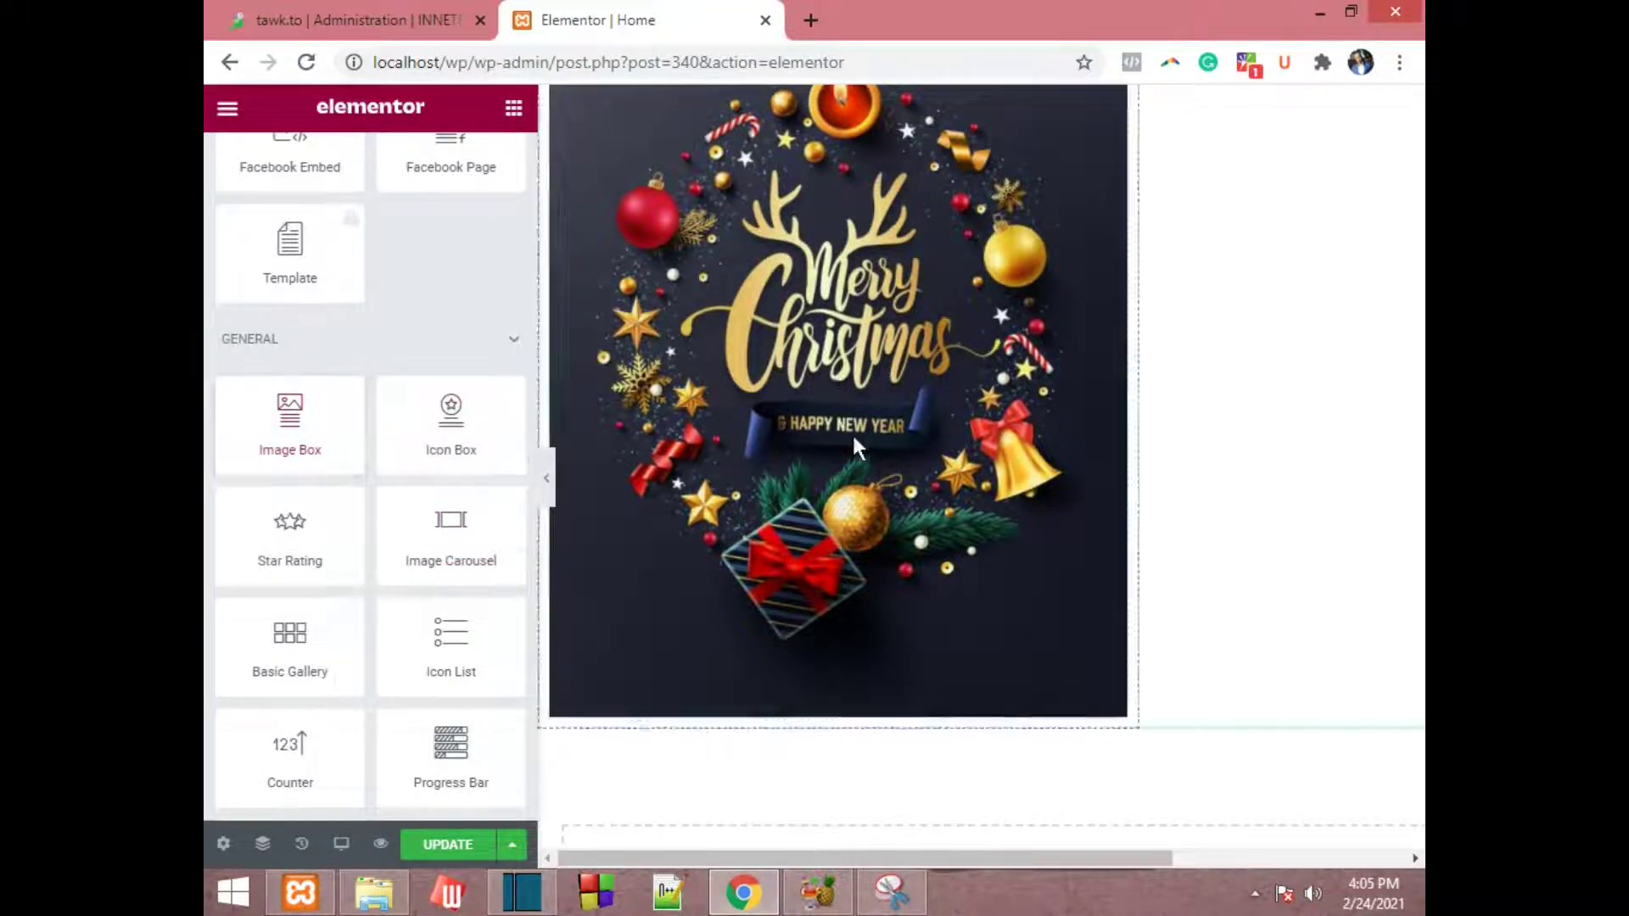
scroll(268, 440, "down", 1)
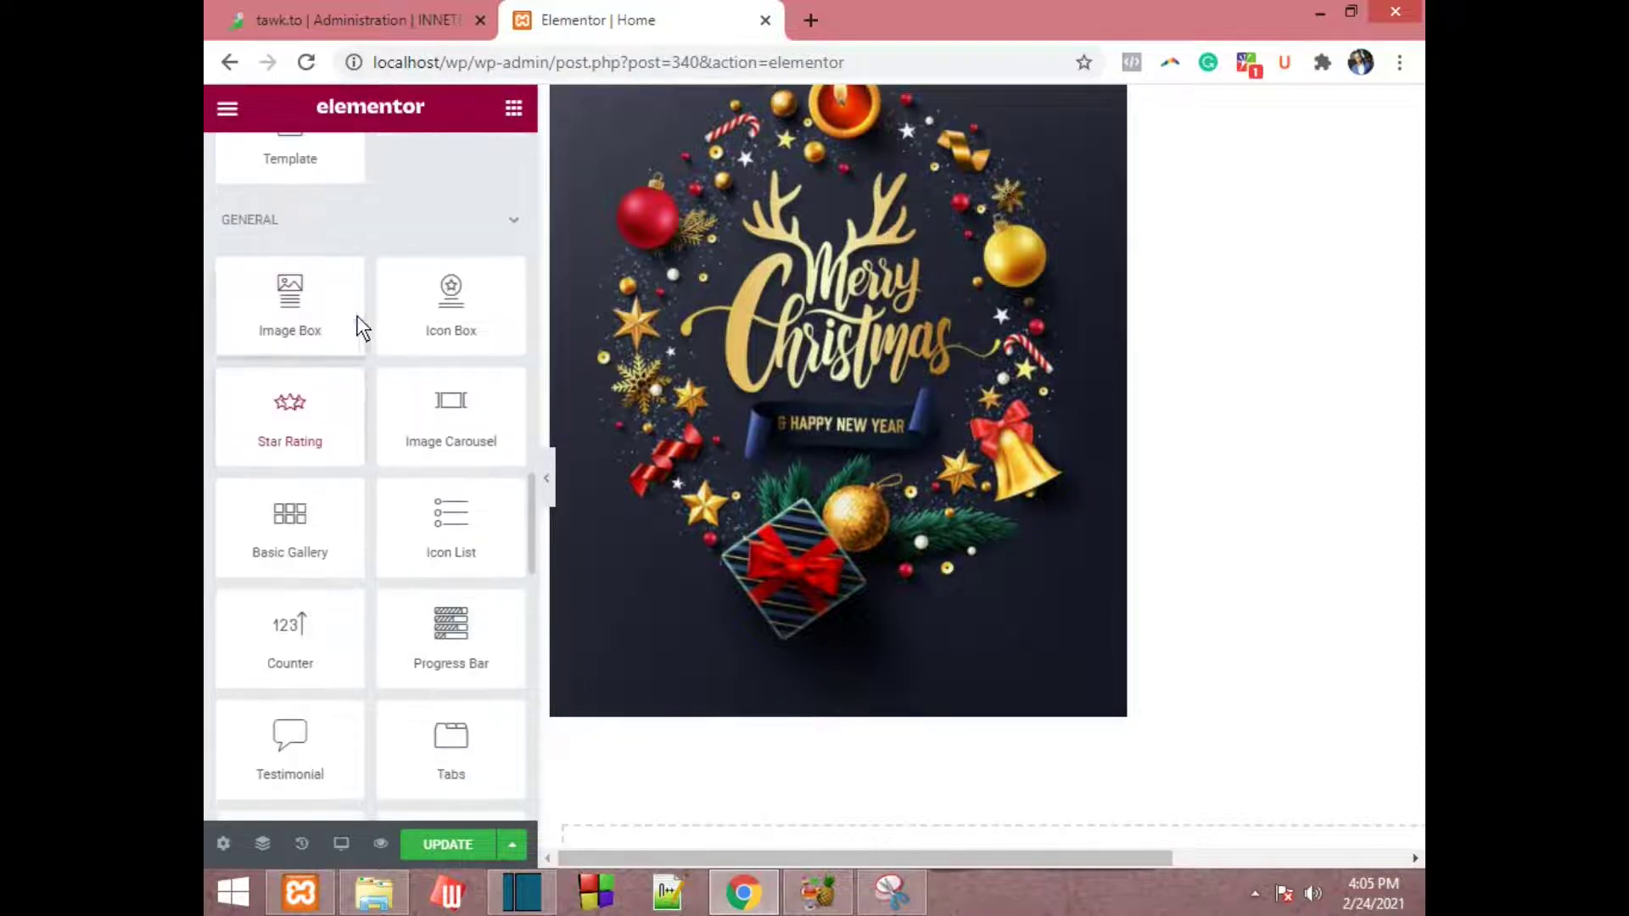
scroll(290, 448, "down", 1)
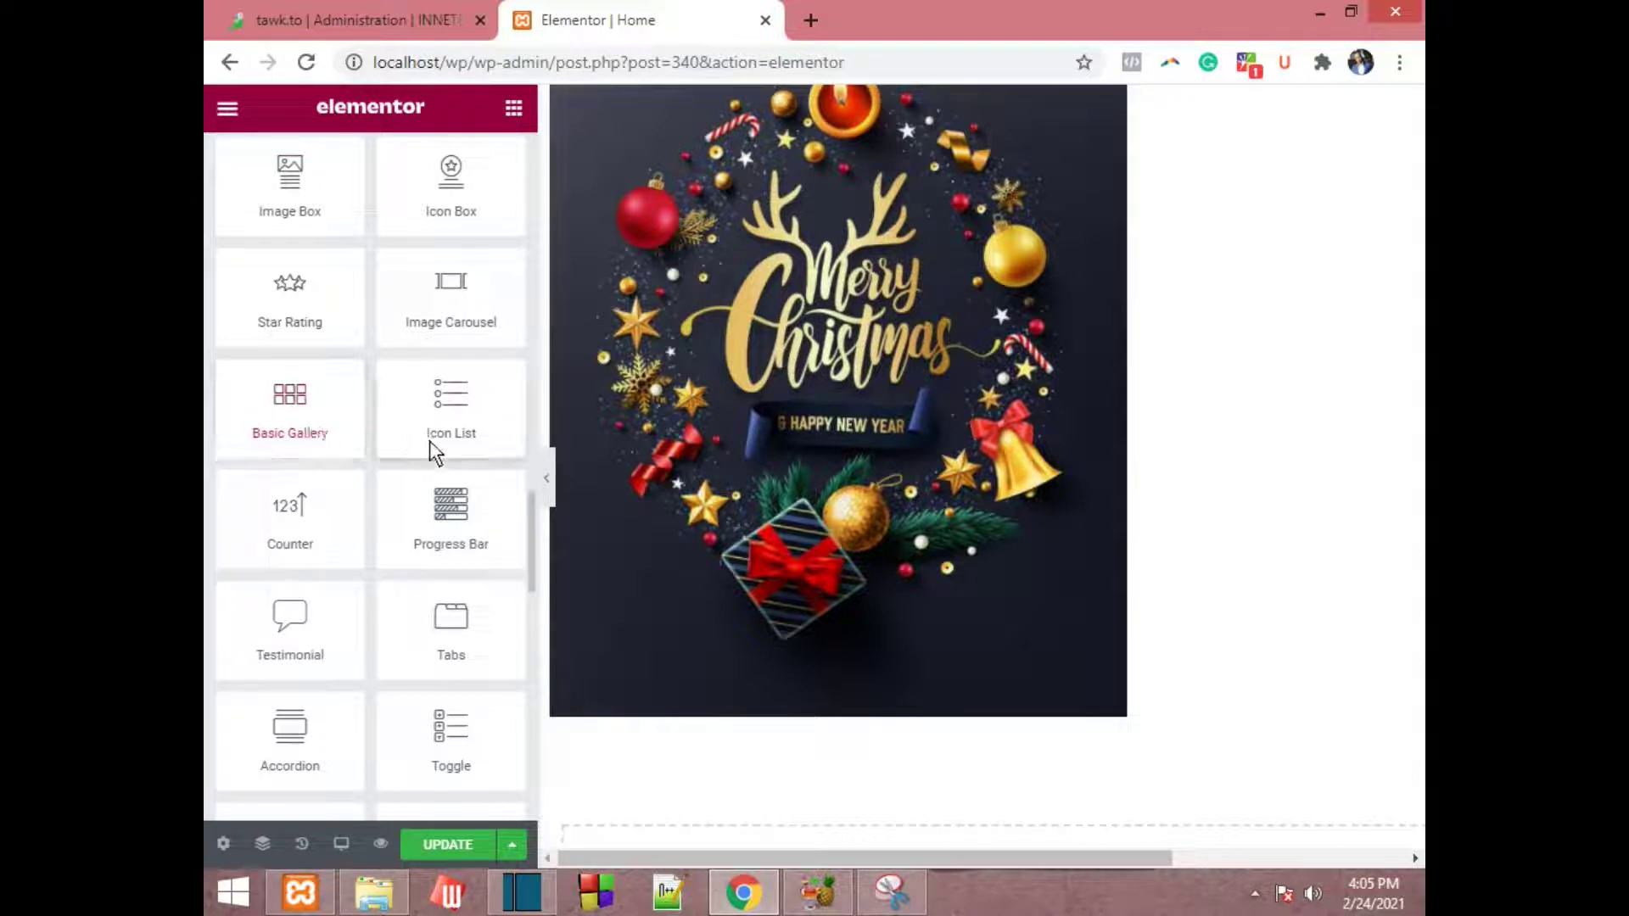
scroll(416, 437, "down", 1)
scroll(307, 424, "down", 15)
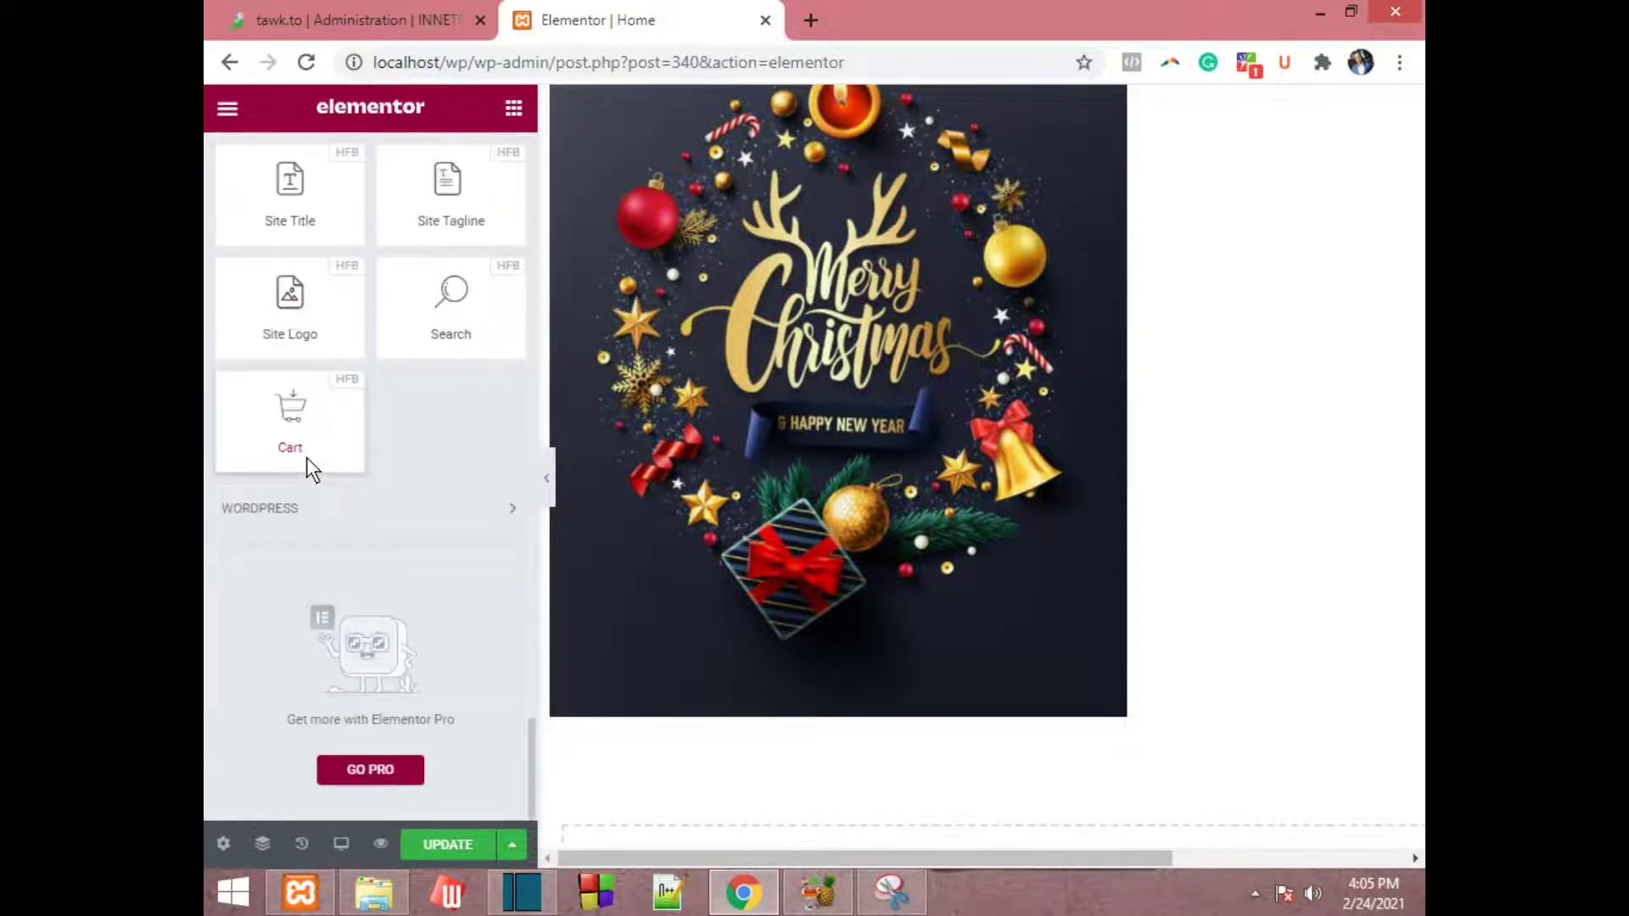
- Review the locked Pro widgets again, from the Facebook, Countdown and Reviews widgets back to Slides, Login and Gallery
scroll(307, 472, "up", 5)
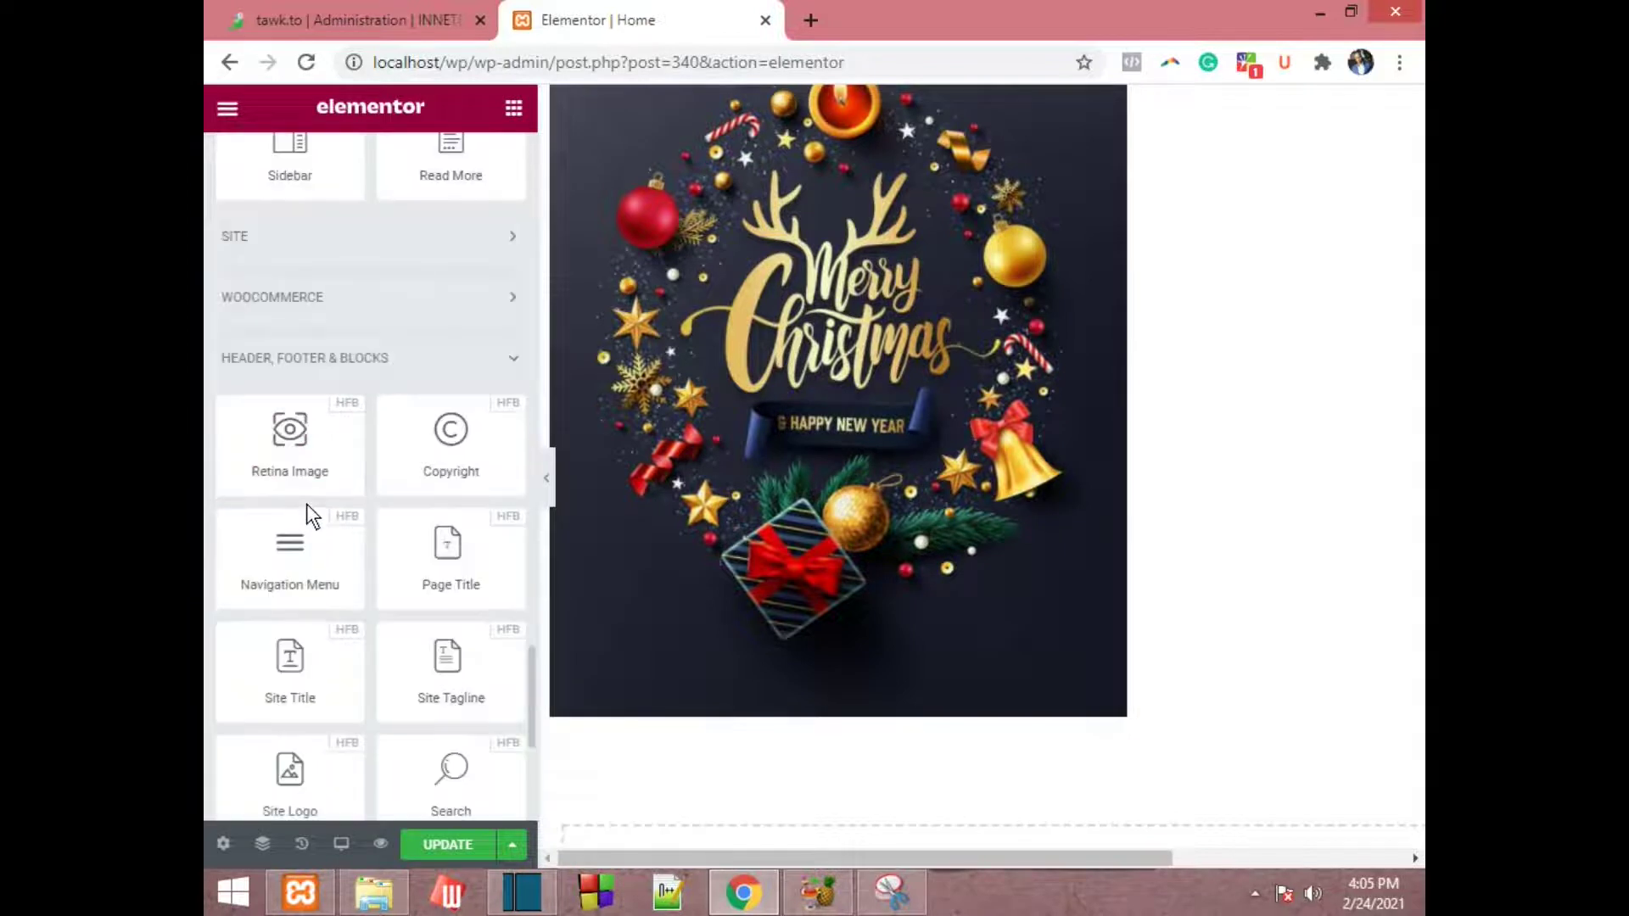
scroll(307, 502, "up", 4)
scroll(414, 573, "up", 10)
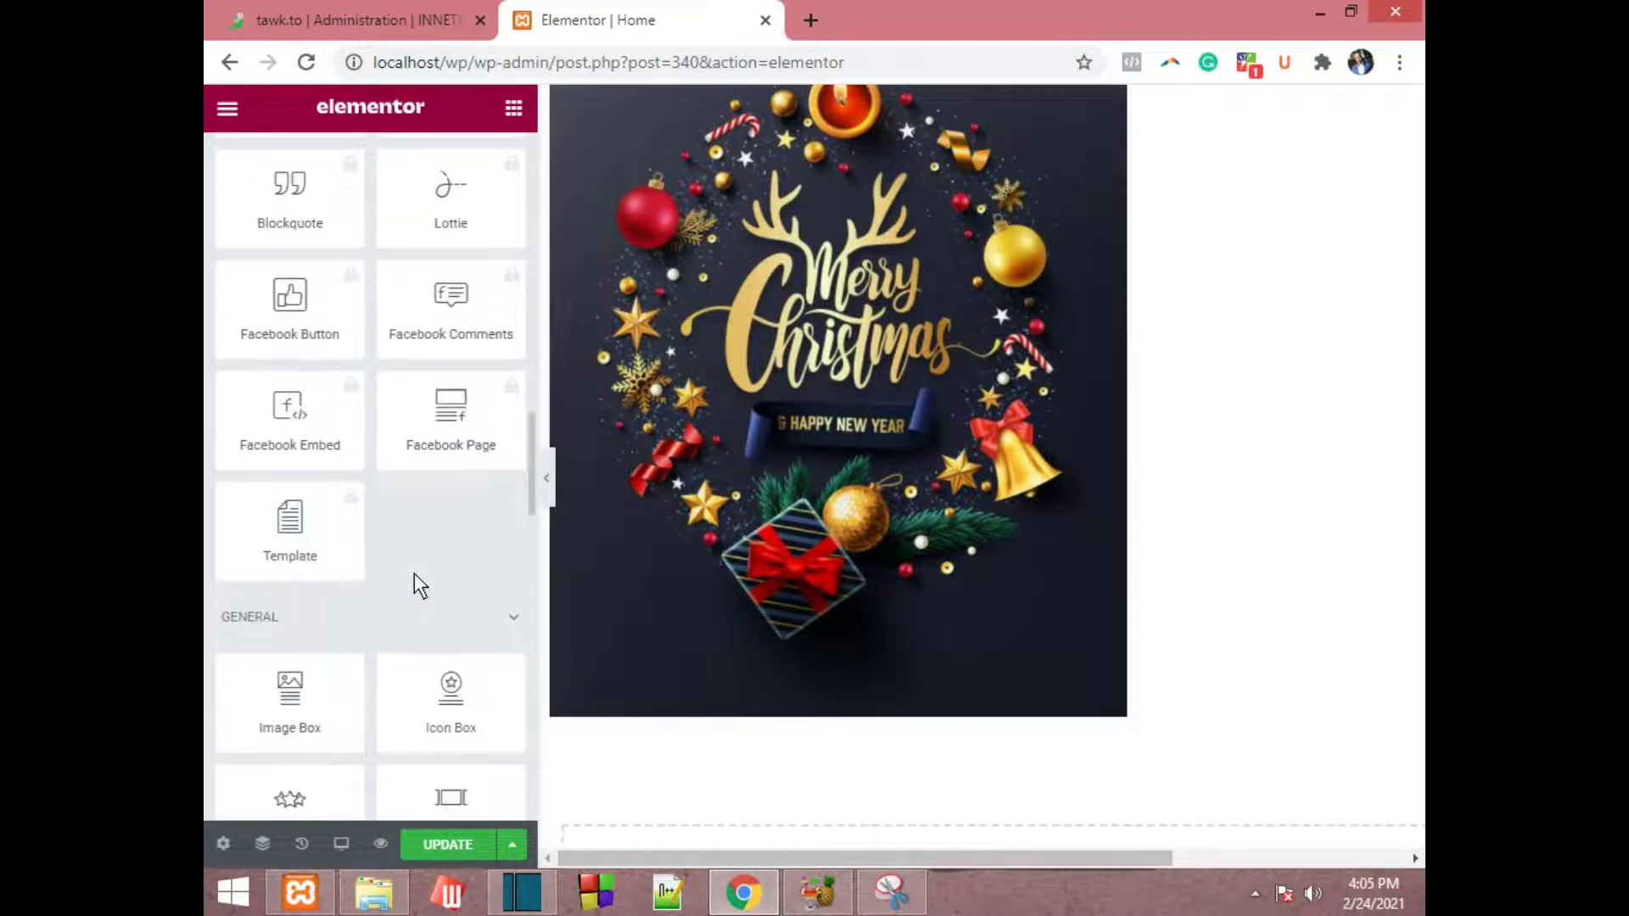
scroll(414, 572, "up", 3)
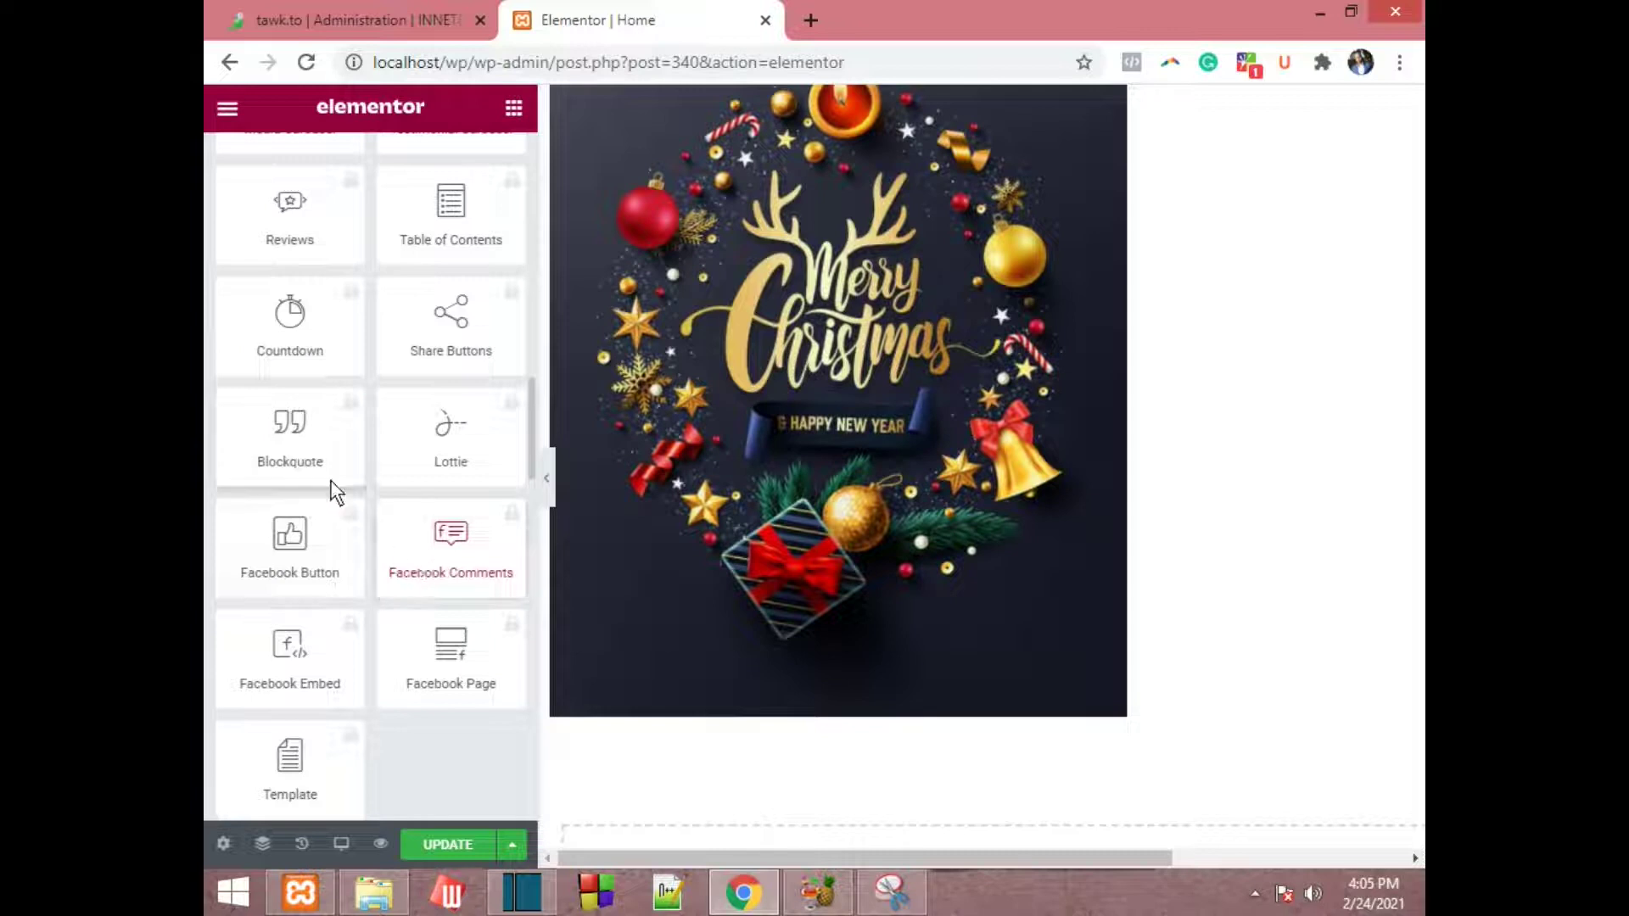
scroll(332, 483, "up", 4)
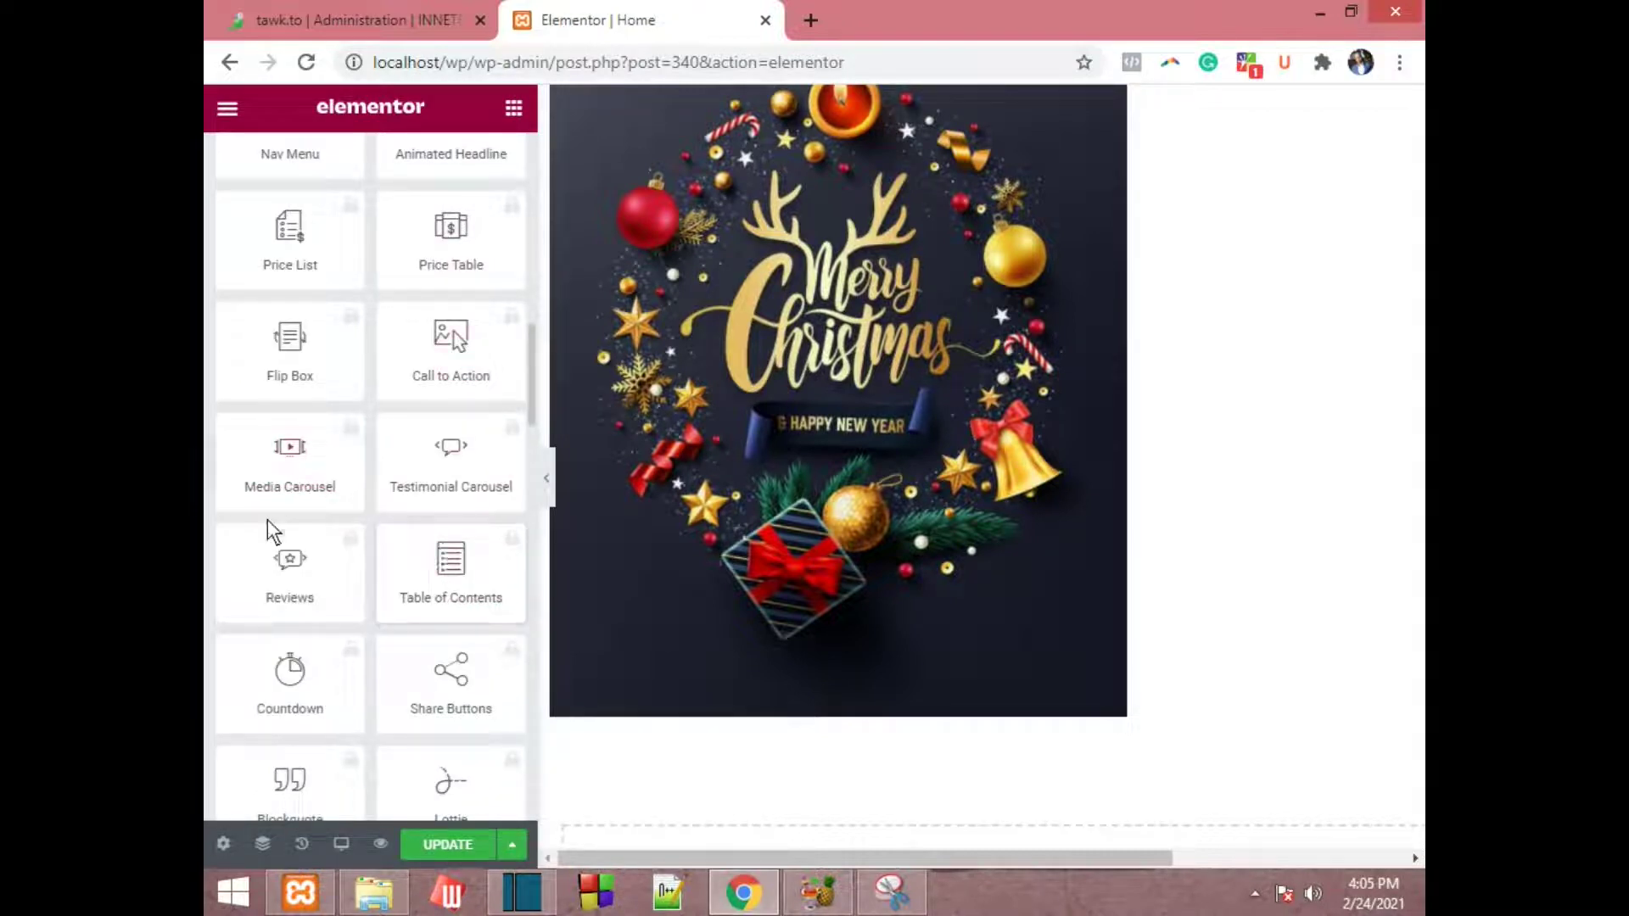
scroll(406, 619, "down", 3)
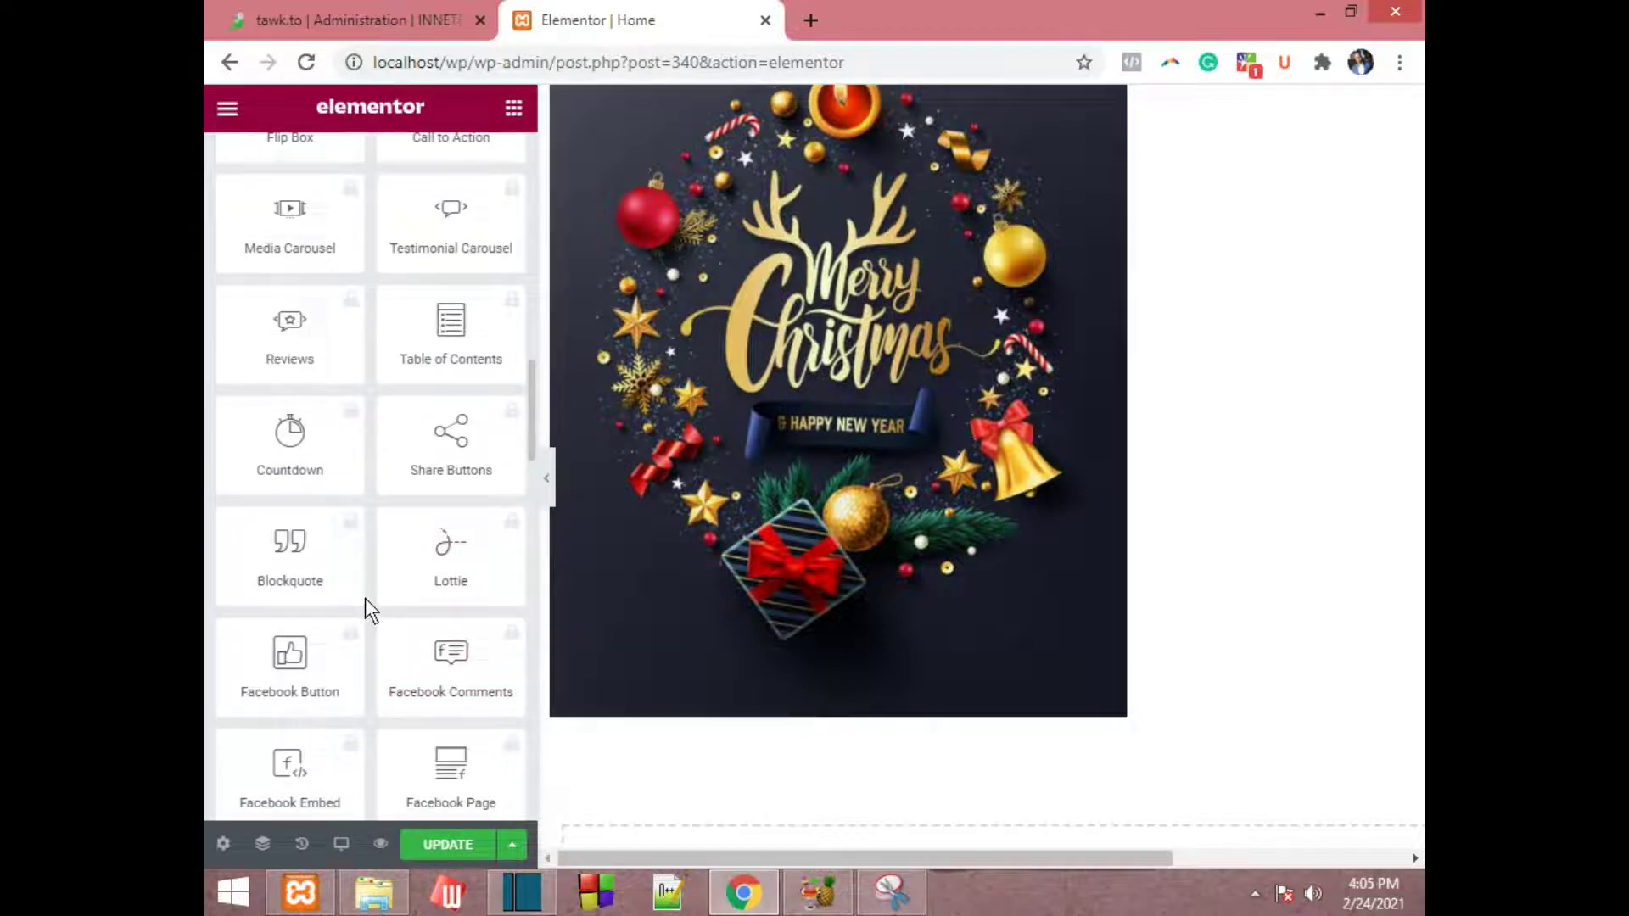
scroll(365, 598, "up", 1)
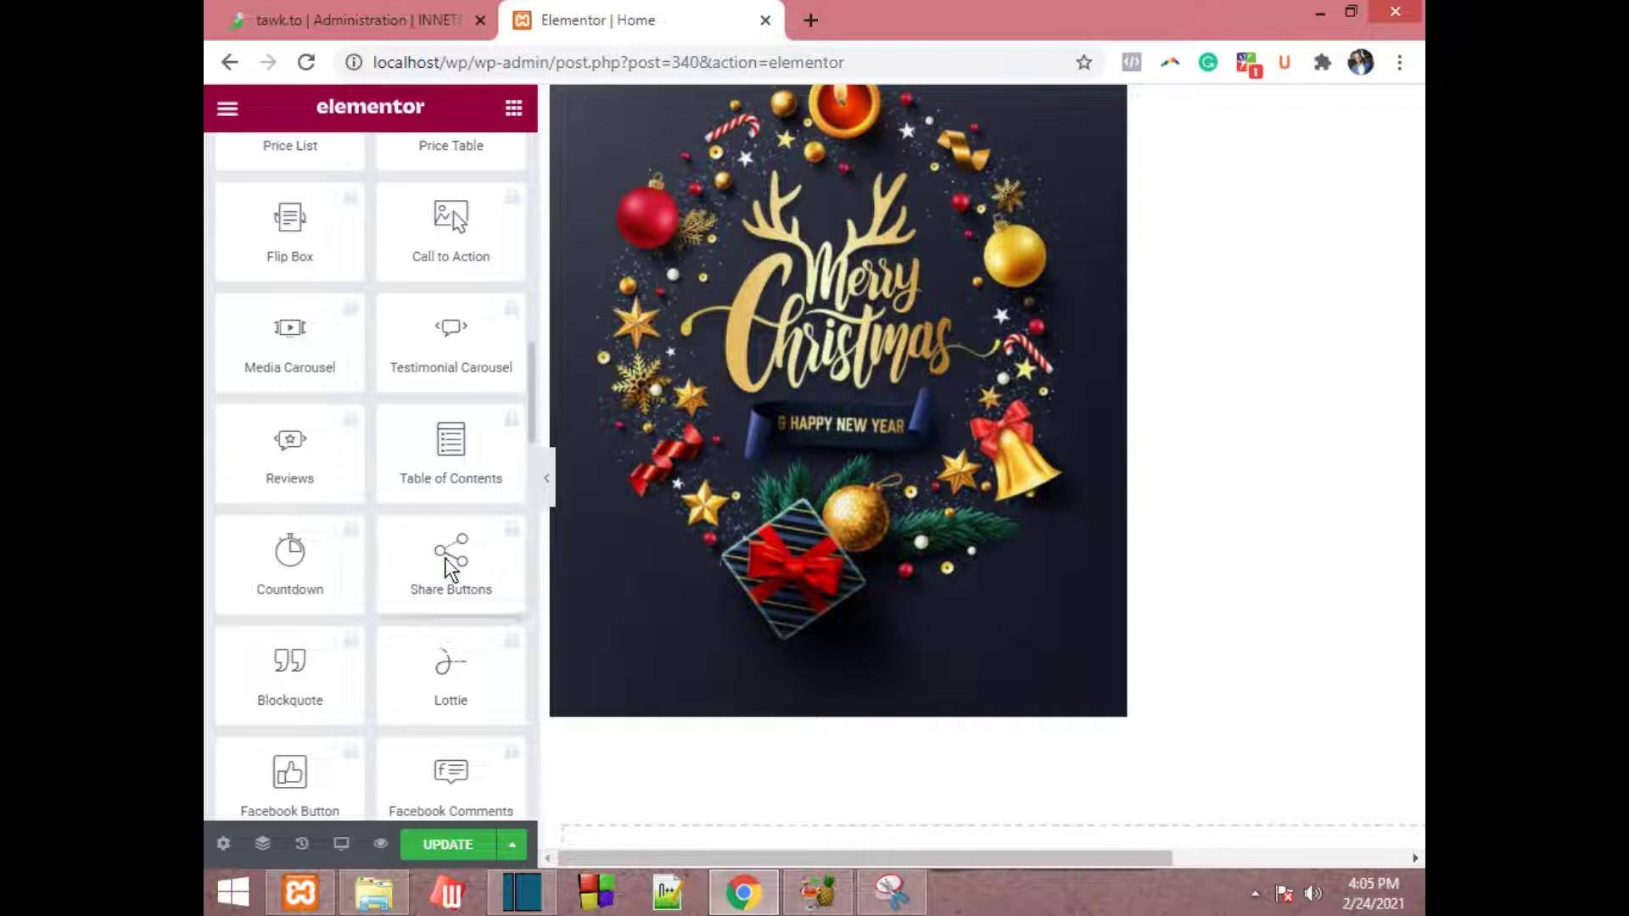
scroll(441, 532, "up", 1)
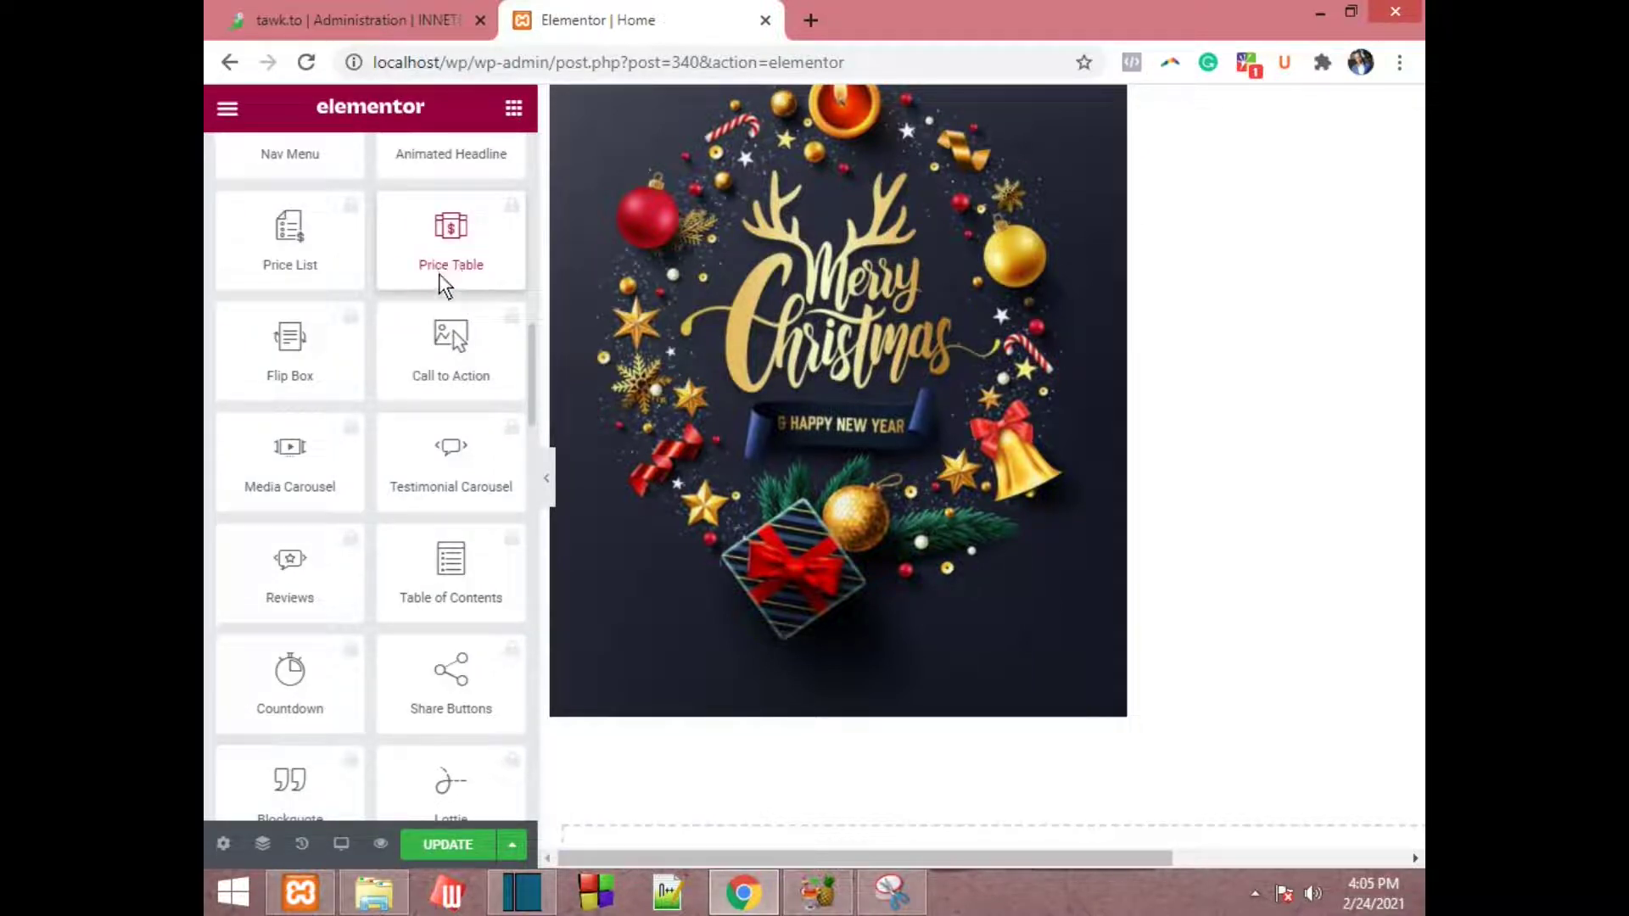
scroll(461, 429, "up", 2)
scroll(455, 471, "up", 3)
scroll(456, 487, "down", 2)
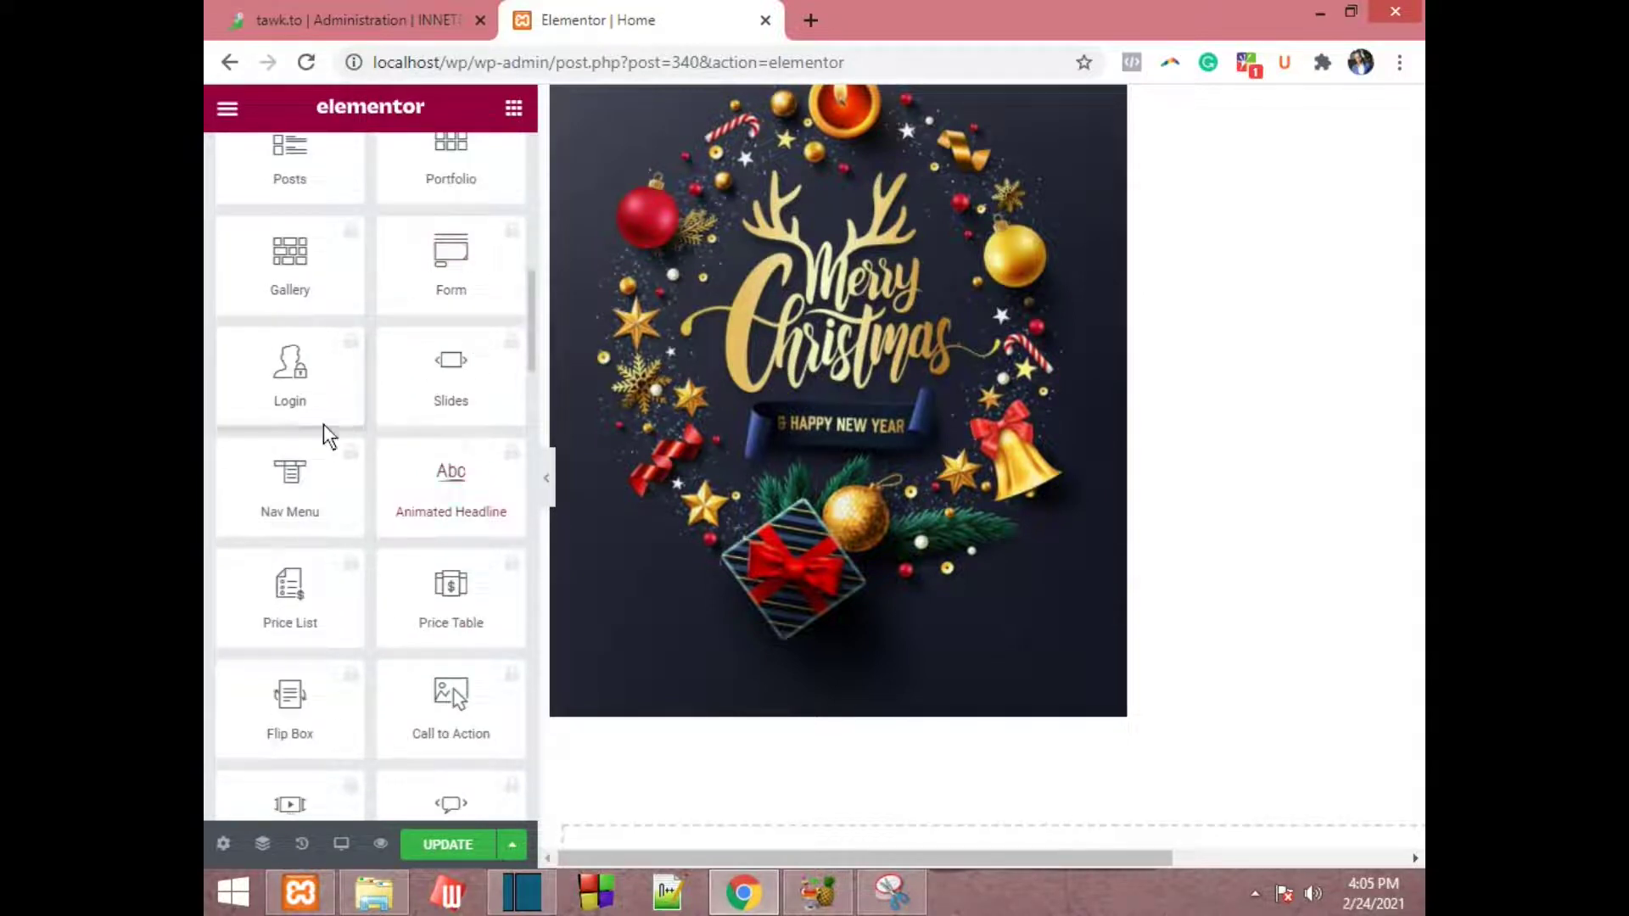
scroll(374, 475, "down", 4)
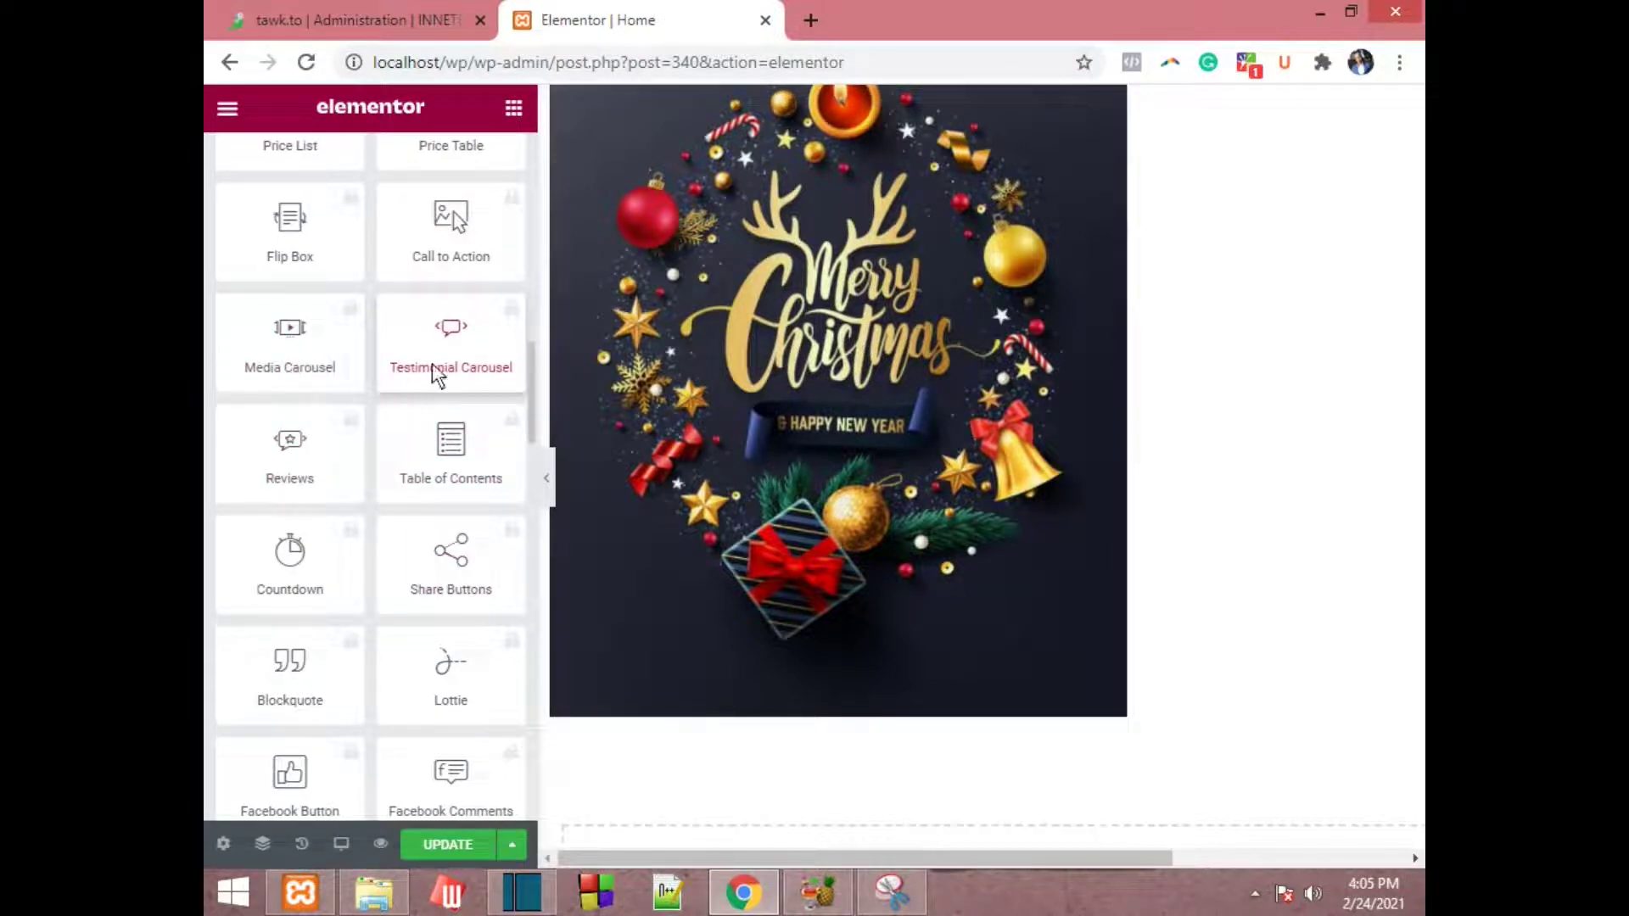
scroll(426, 402, "down", 2)
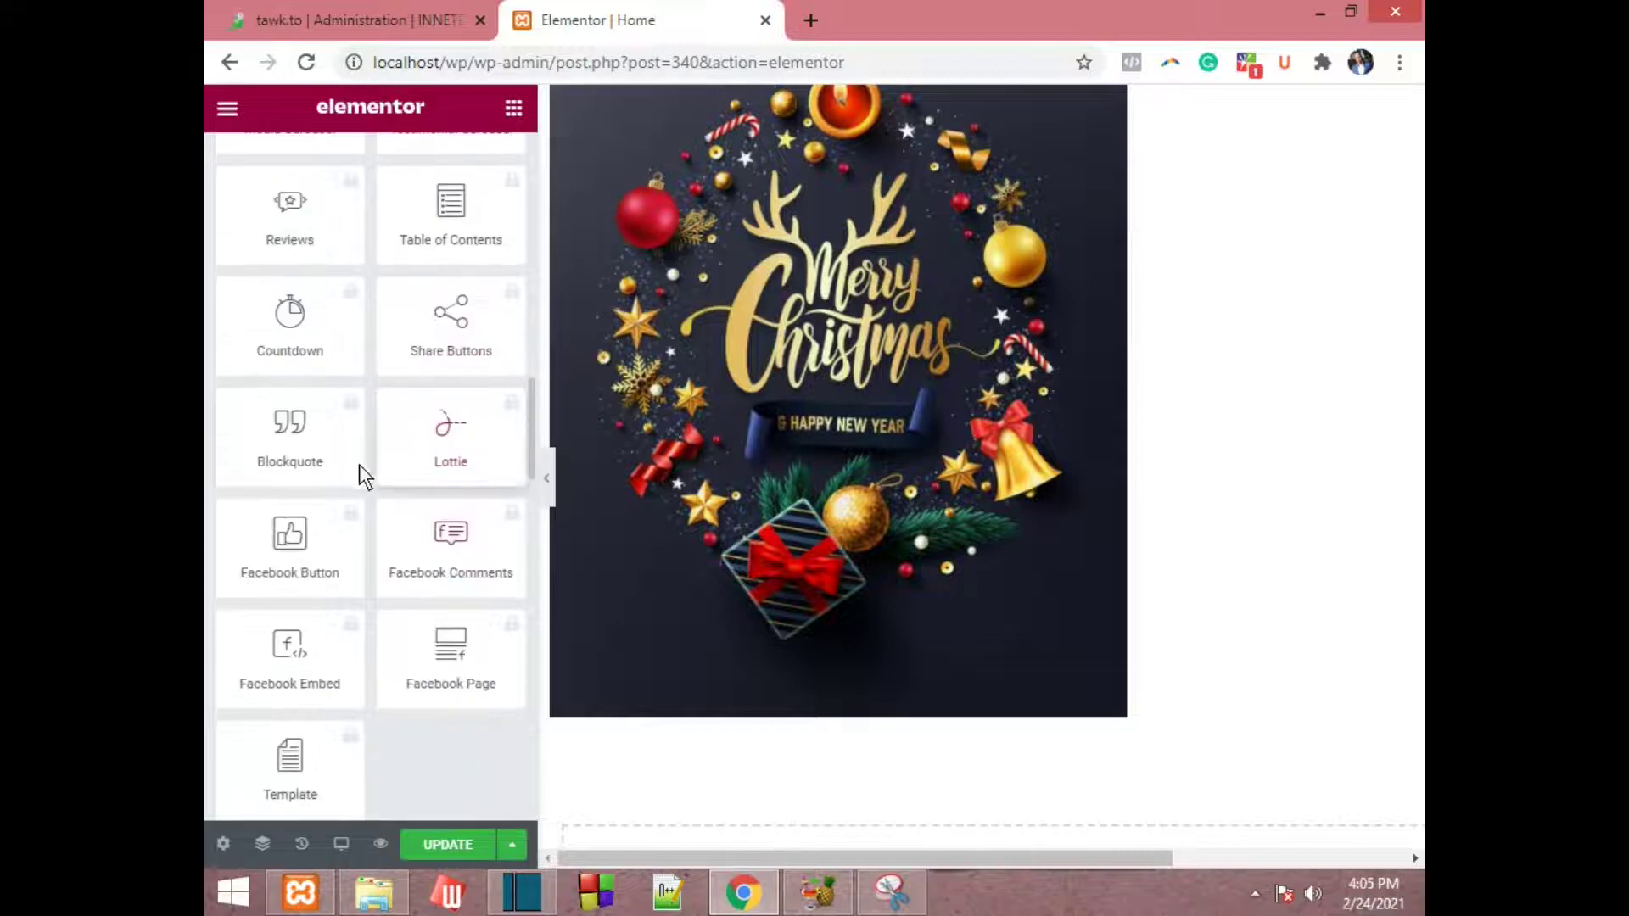
scroll(317, 536, "up", 15)
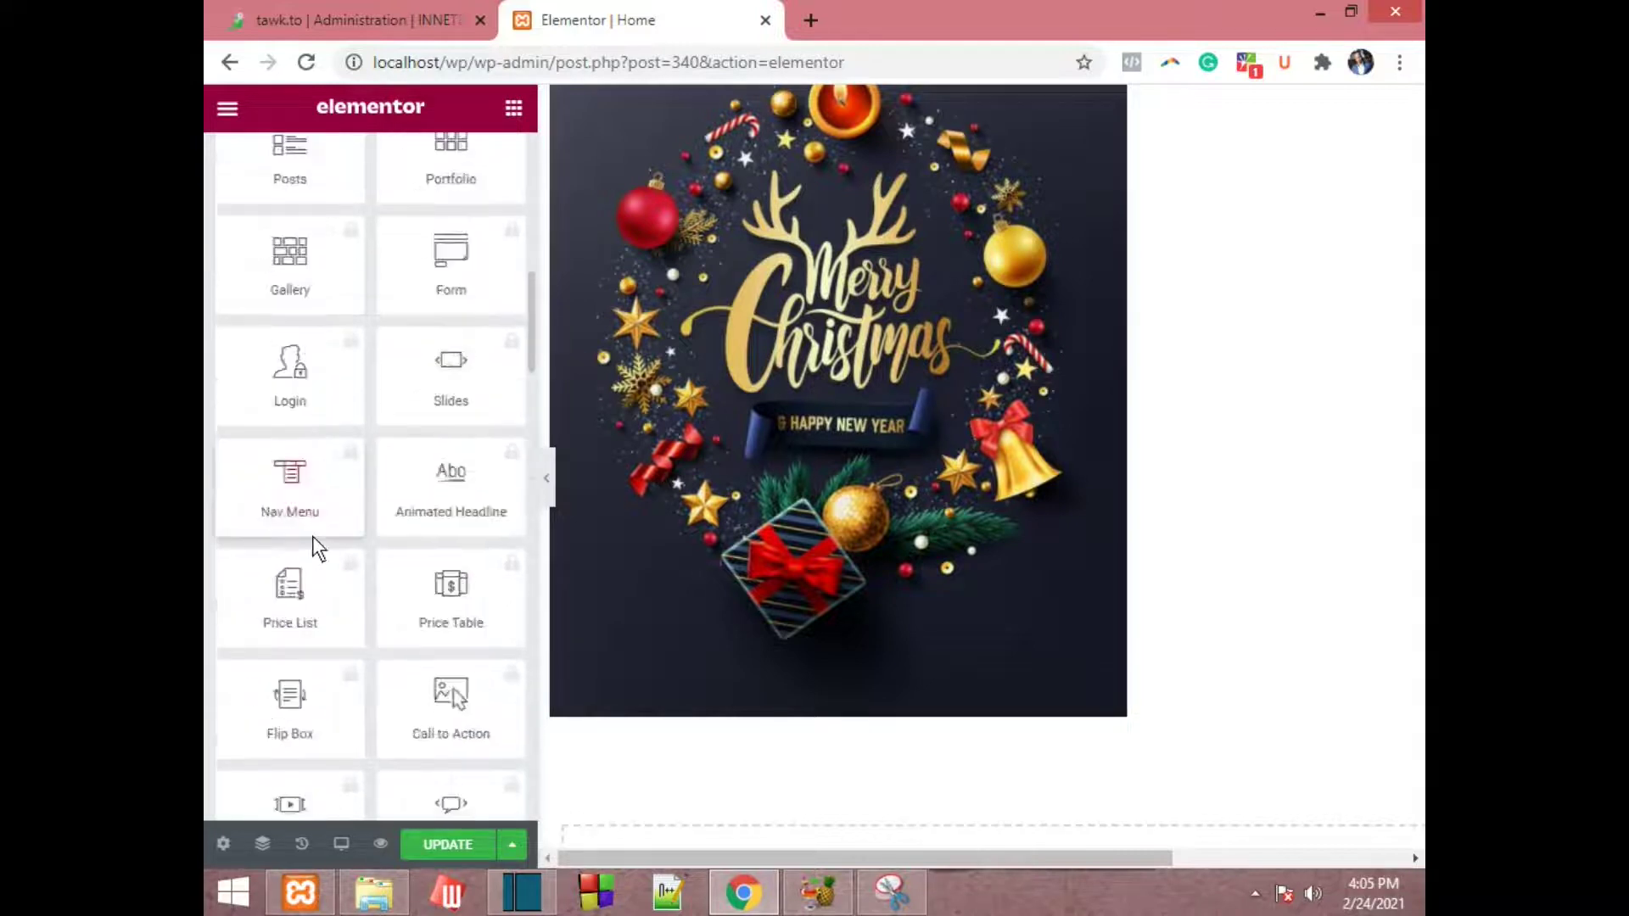
- Leave the Elementor editor without saving the changes and open the site's WordPress dashboard
left_click(234, 61)
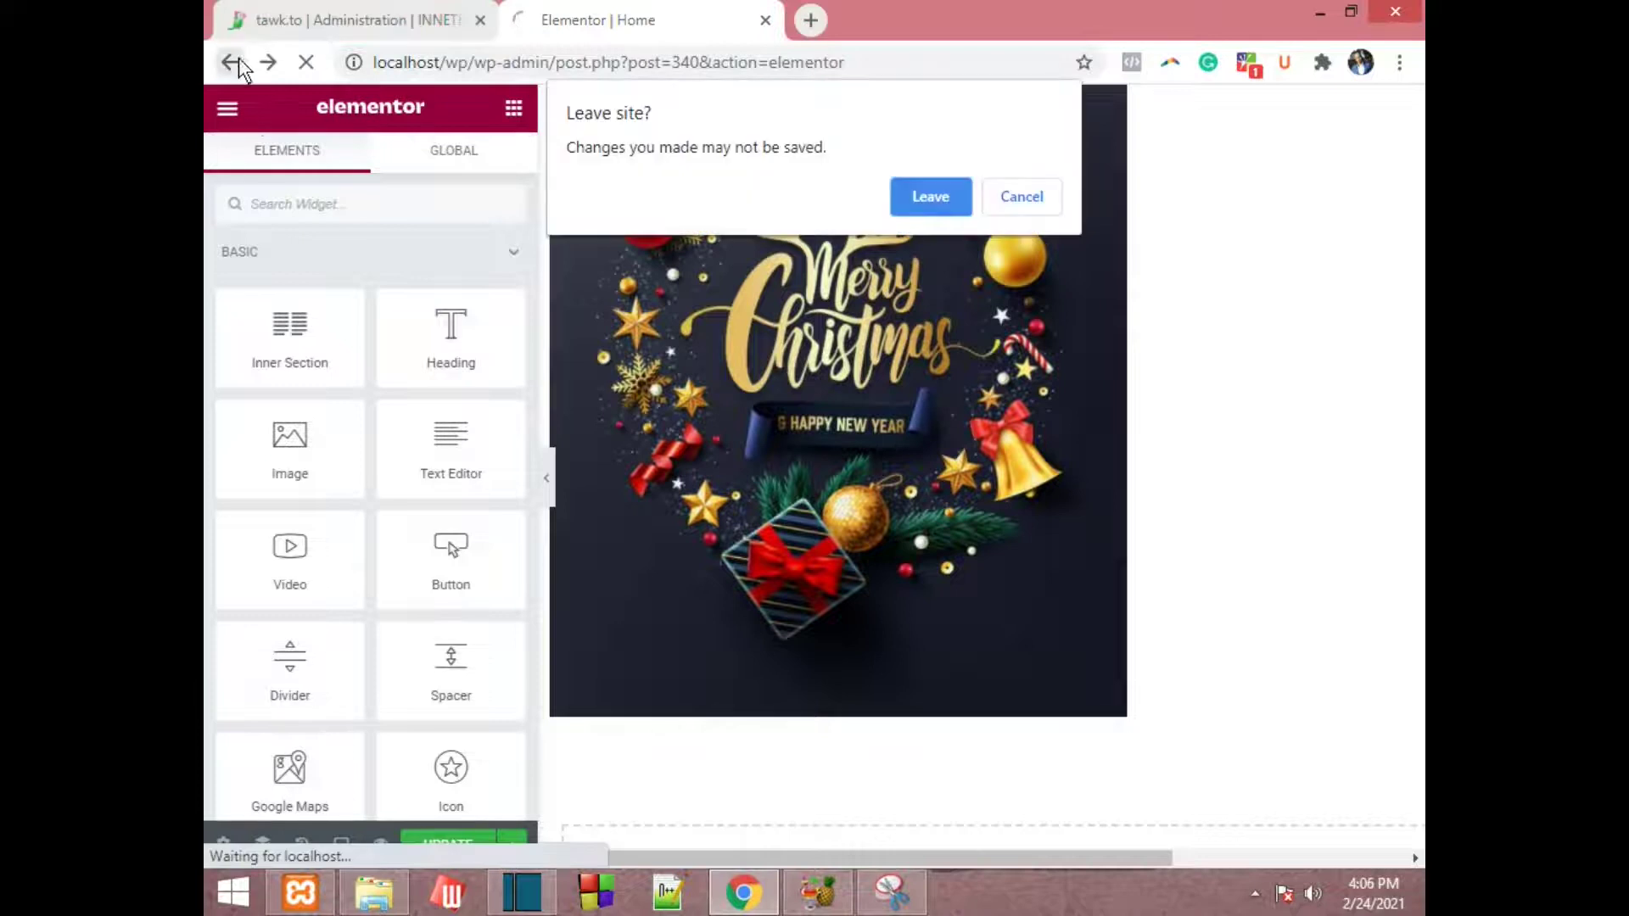
left_click(929, 196)
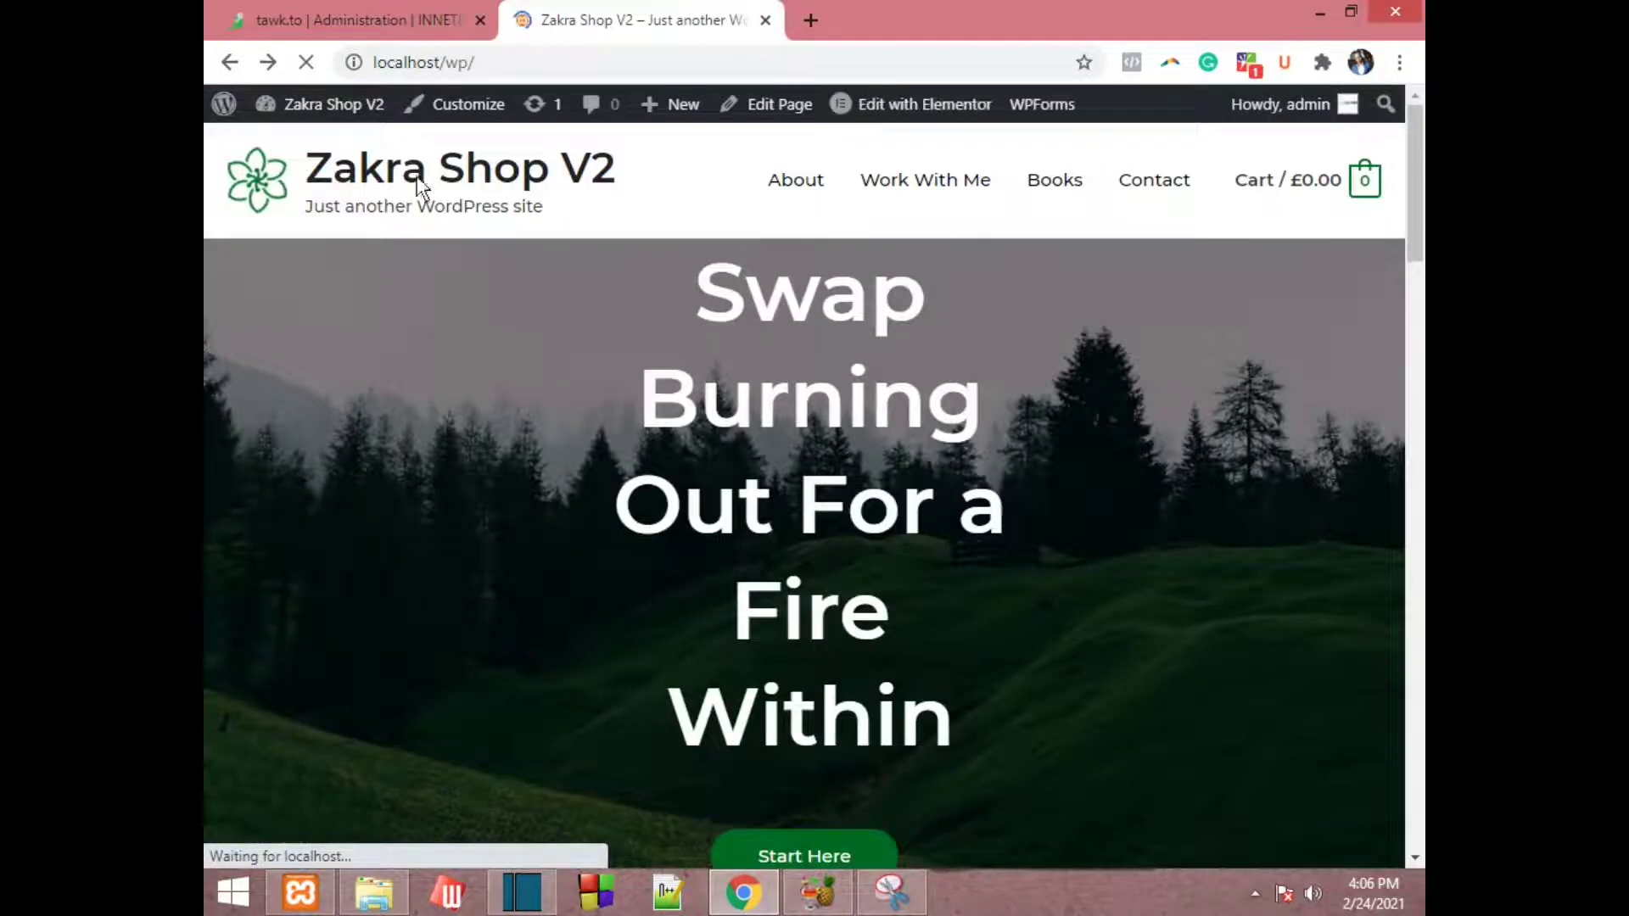
mouse_move(326, 112)
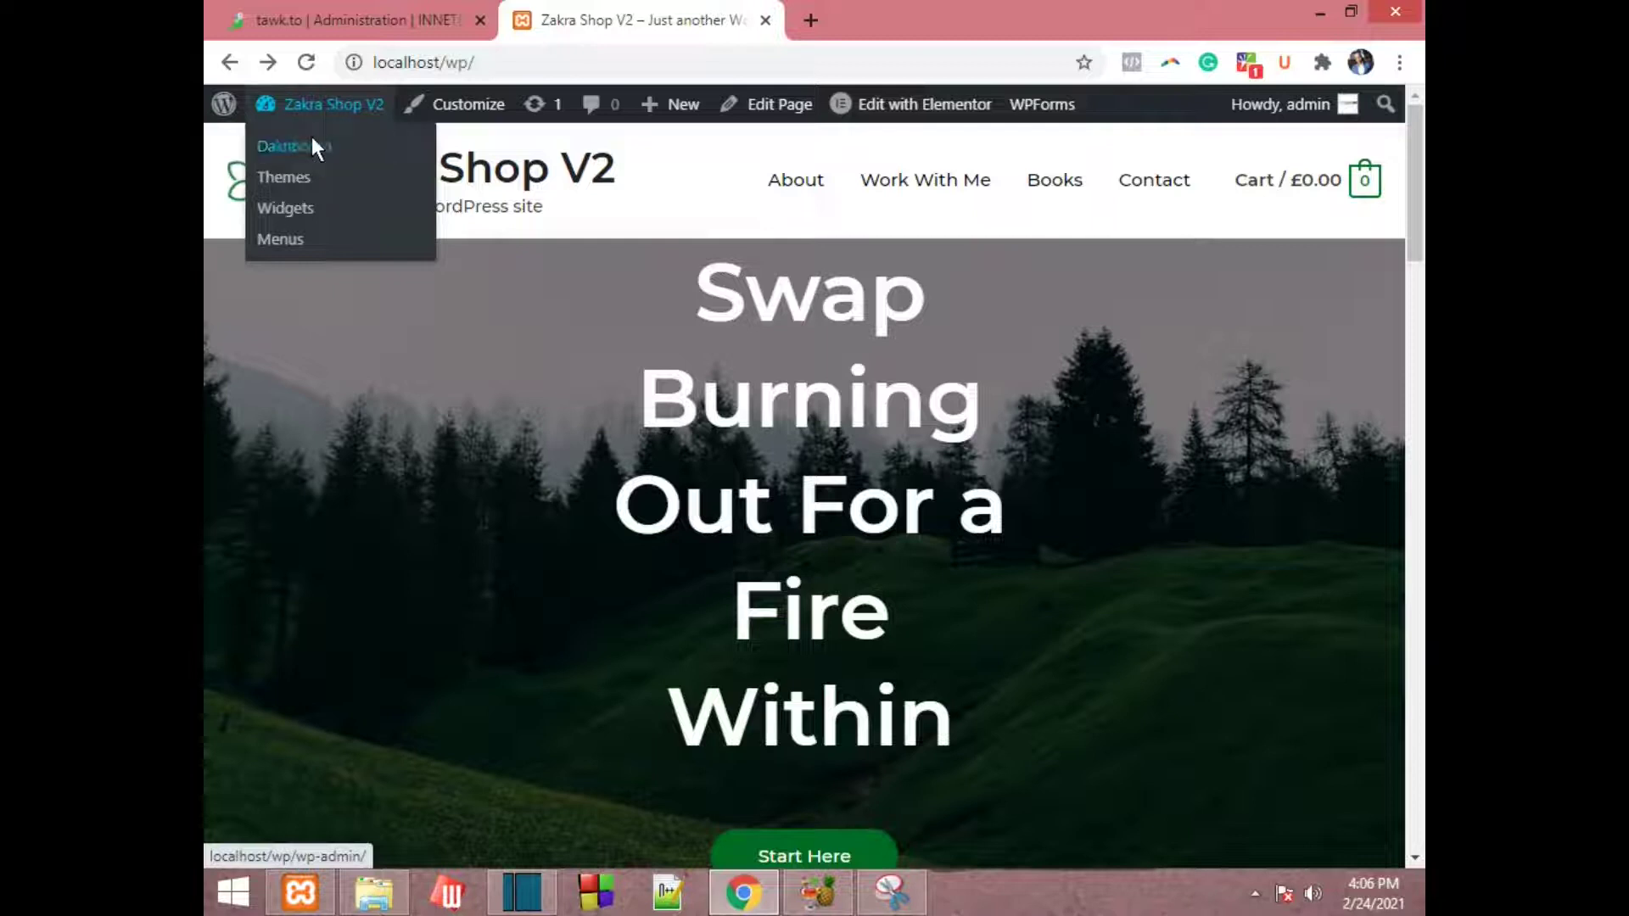
left_click(307, 149)
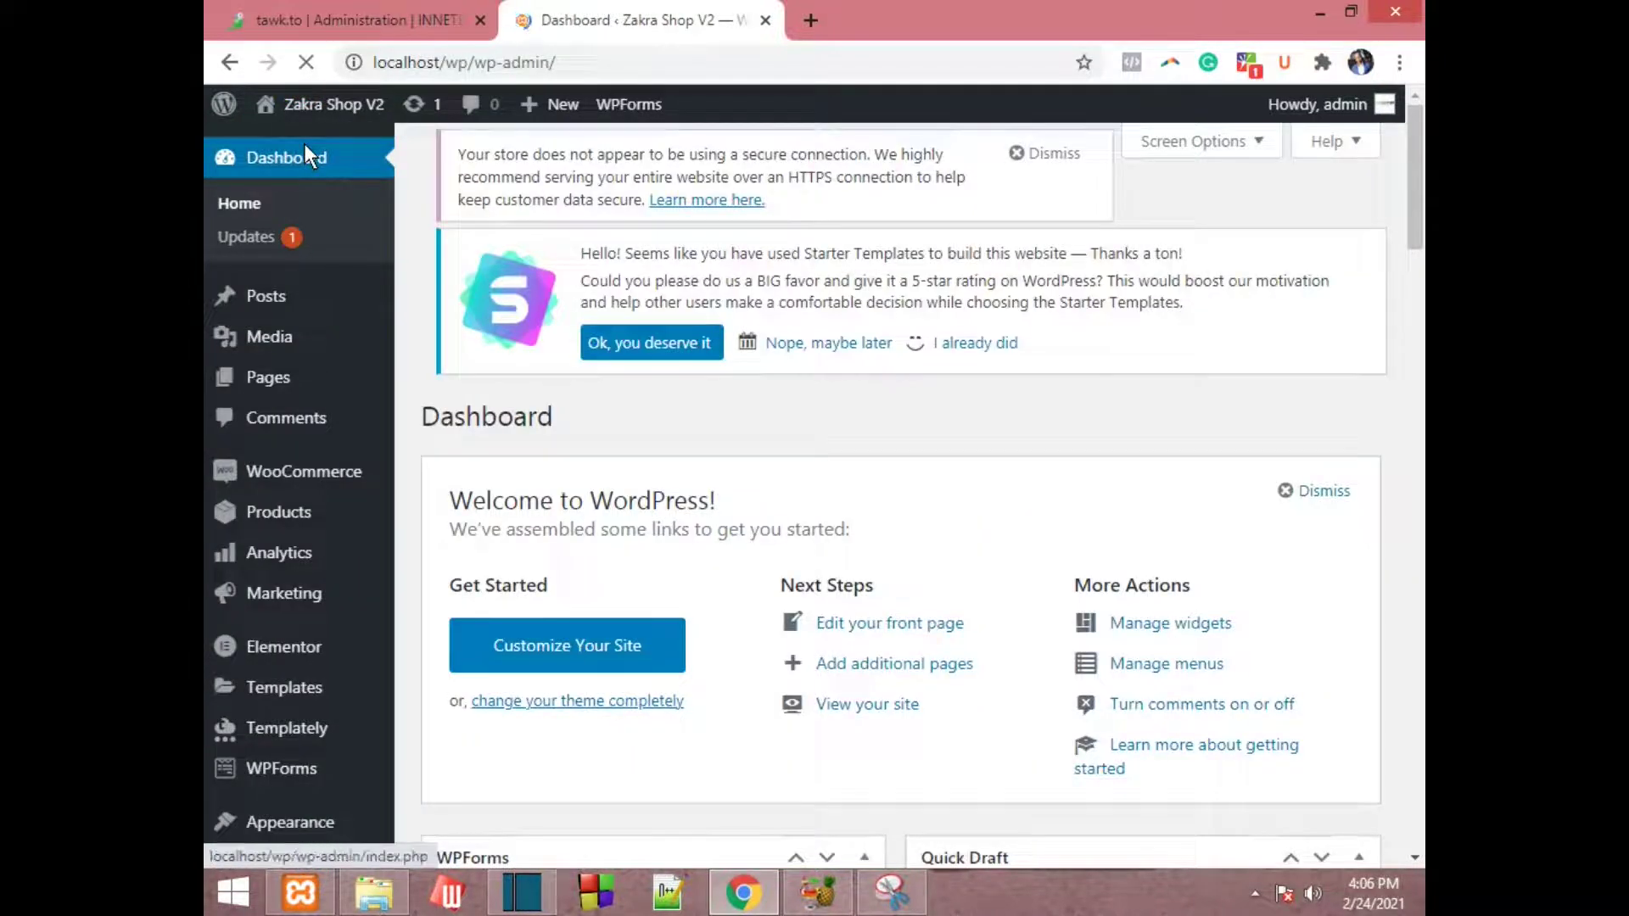
- Open the WordPress page for adding new plugins
mouse_move(311, 315)
scroll(297, 407, "down", 1)
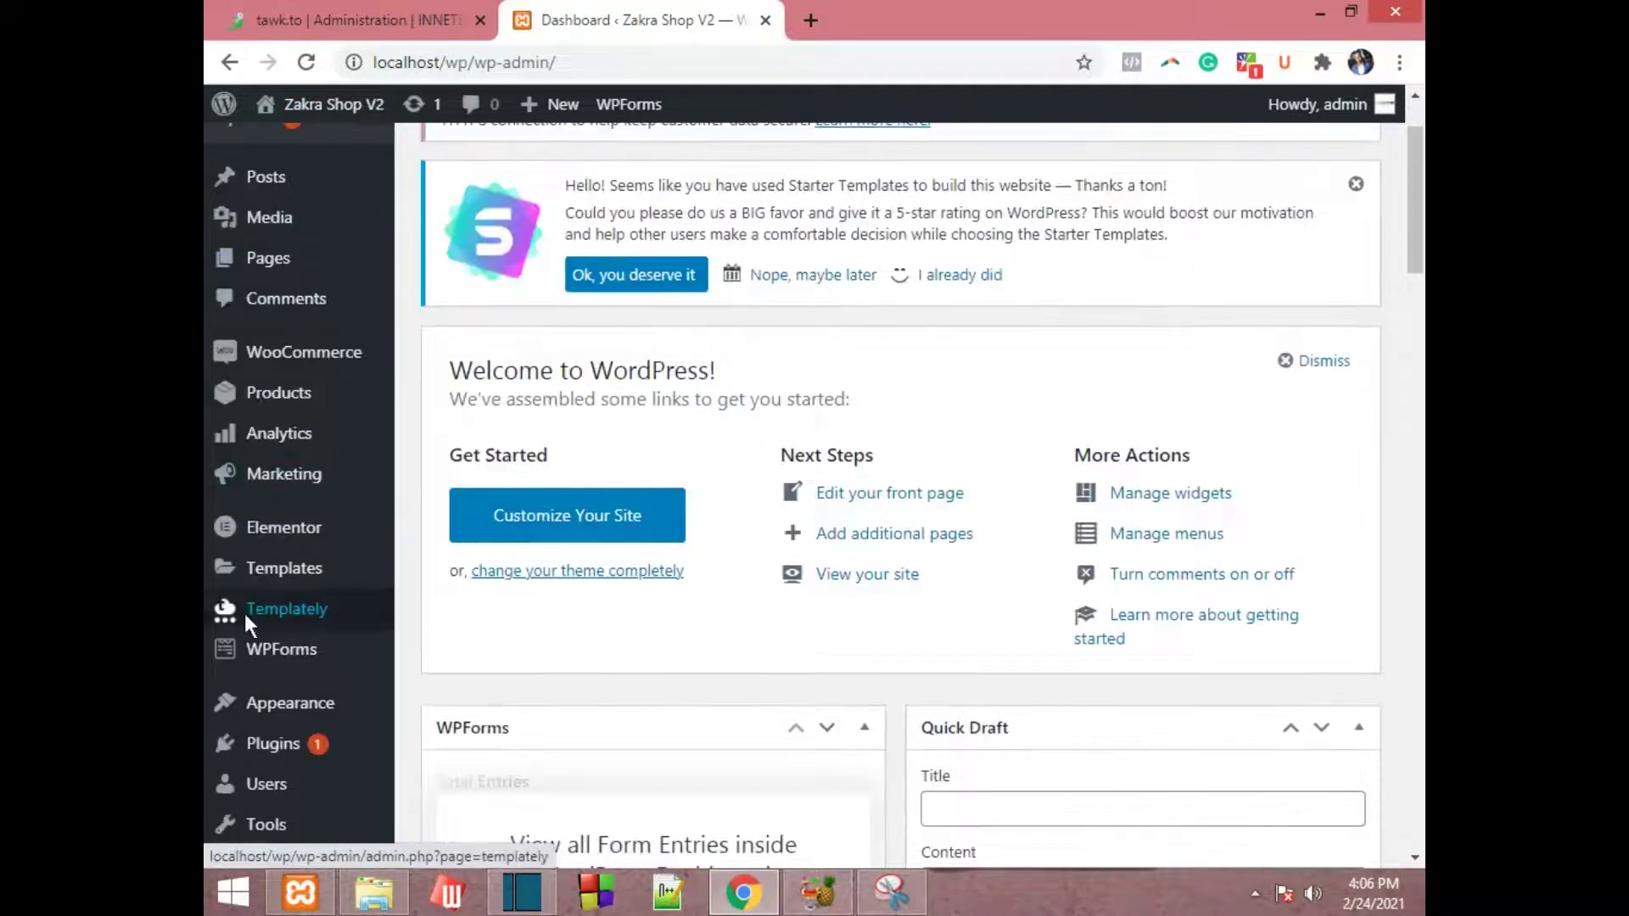
scroll(241, 645, "down", 1)
mouse_move(240, 672)
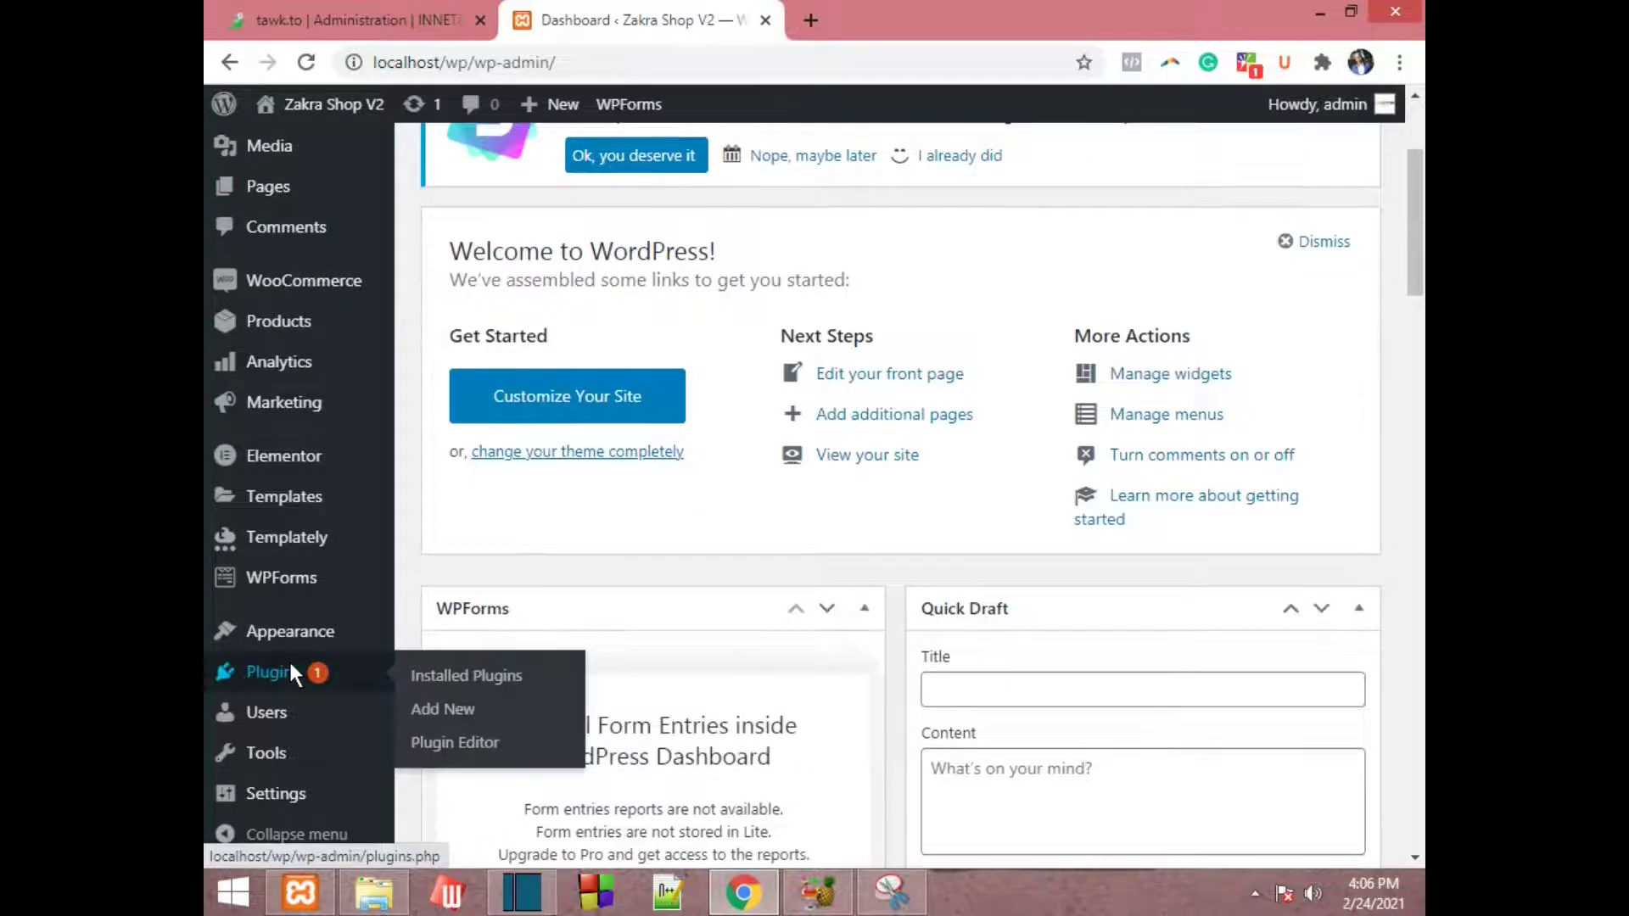
left_click(438, 701)
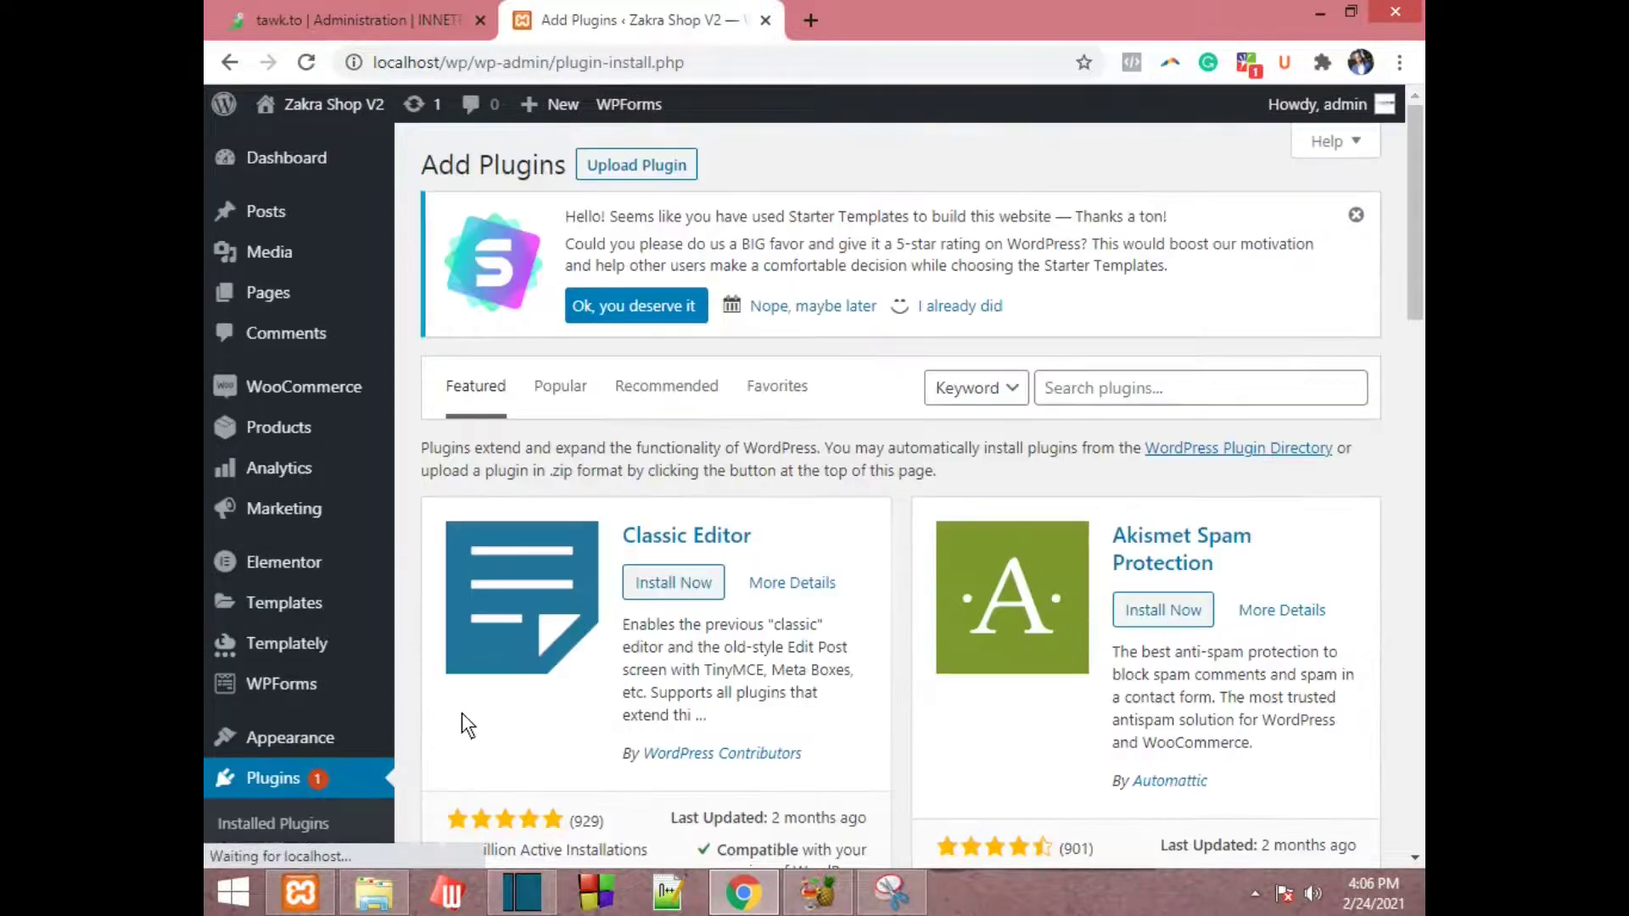
- Search the plugin directory for "elementor"
left_click(1057, 387)
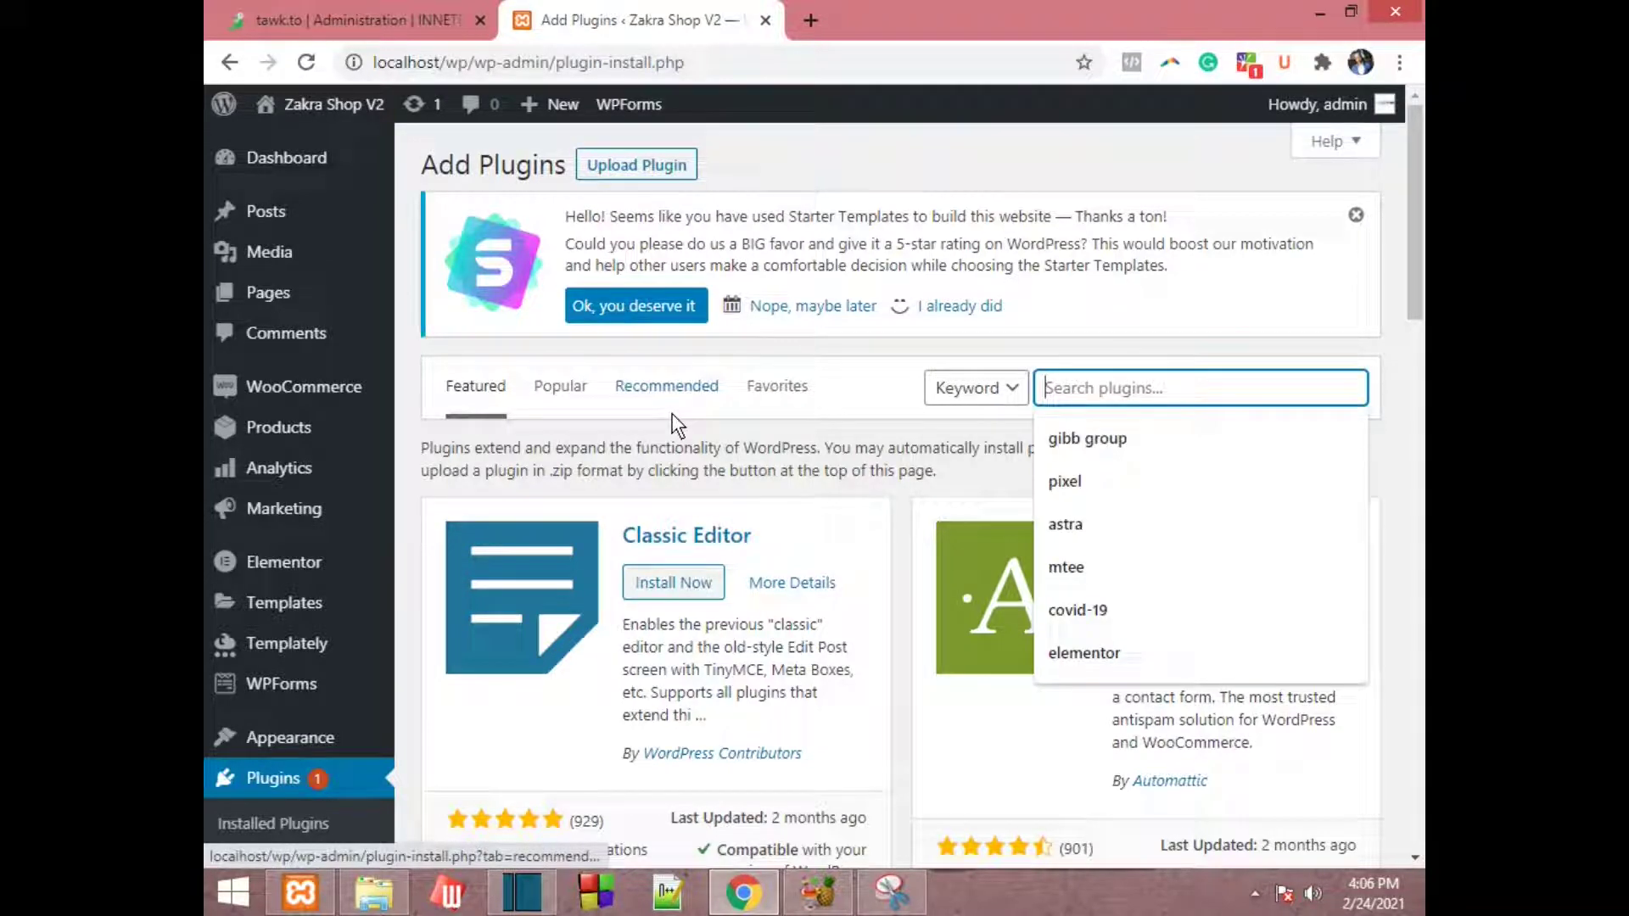
type("ele")
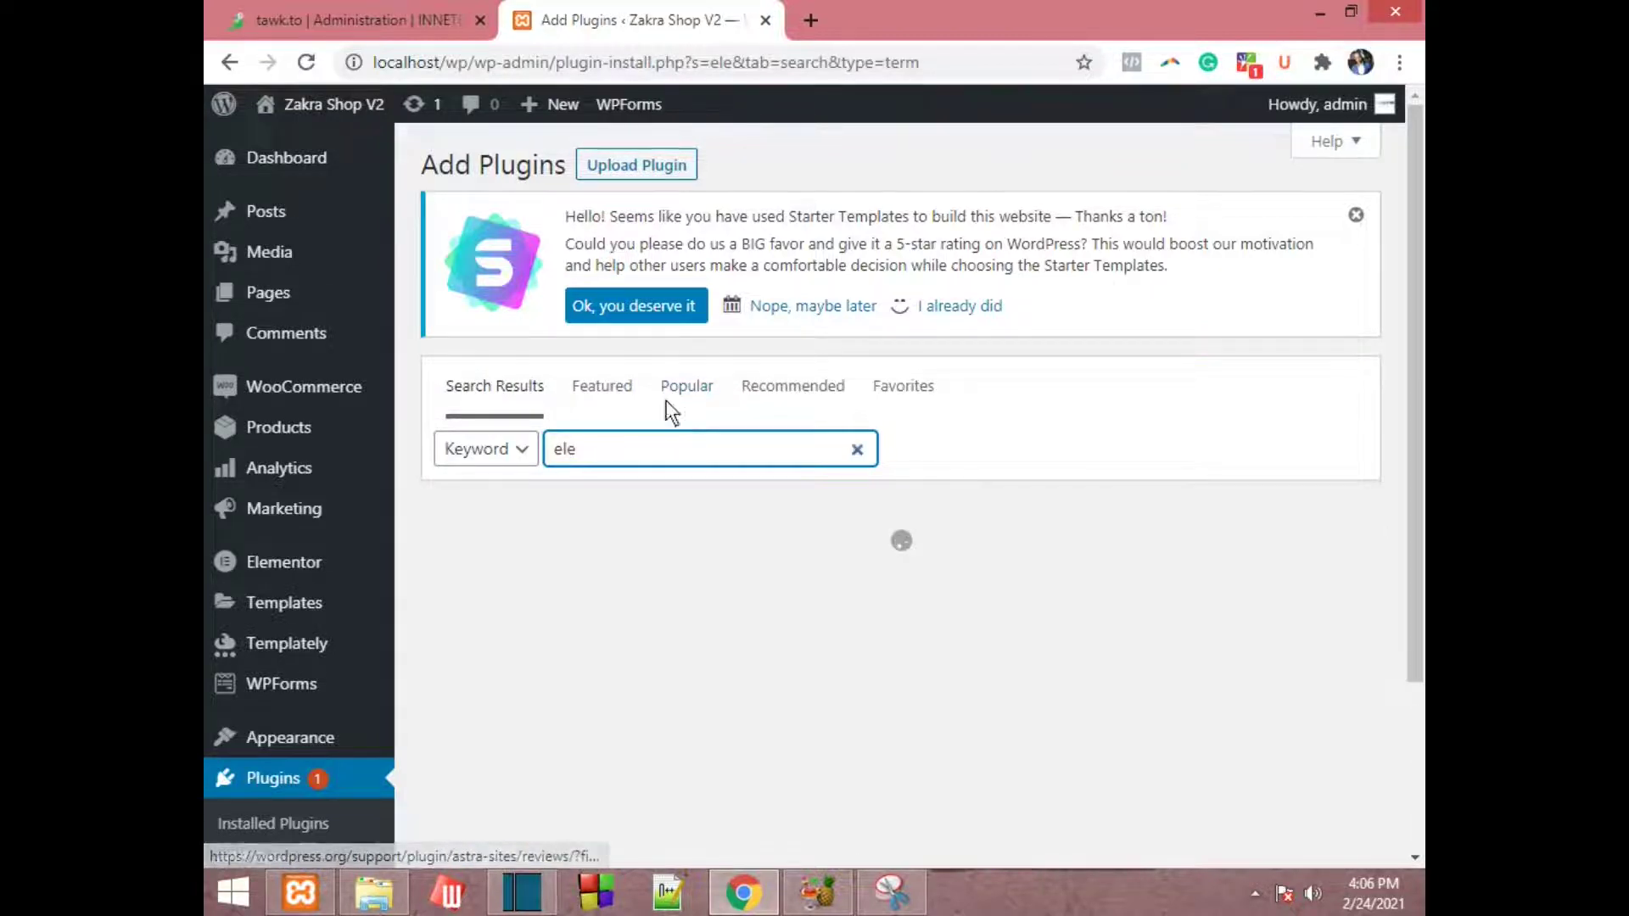
left_click(659, 462)
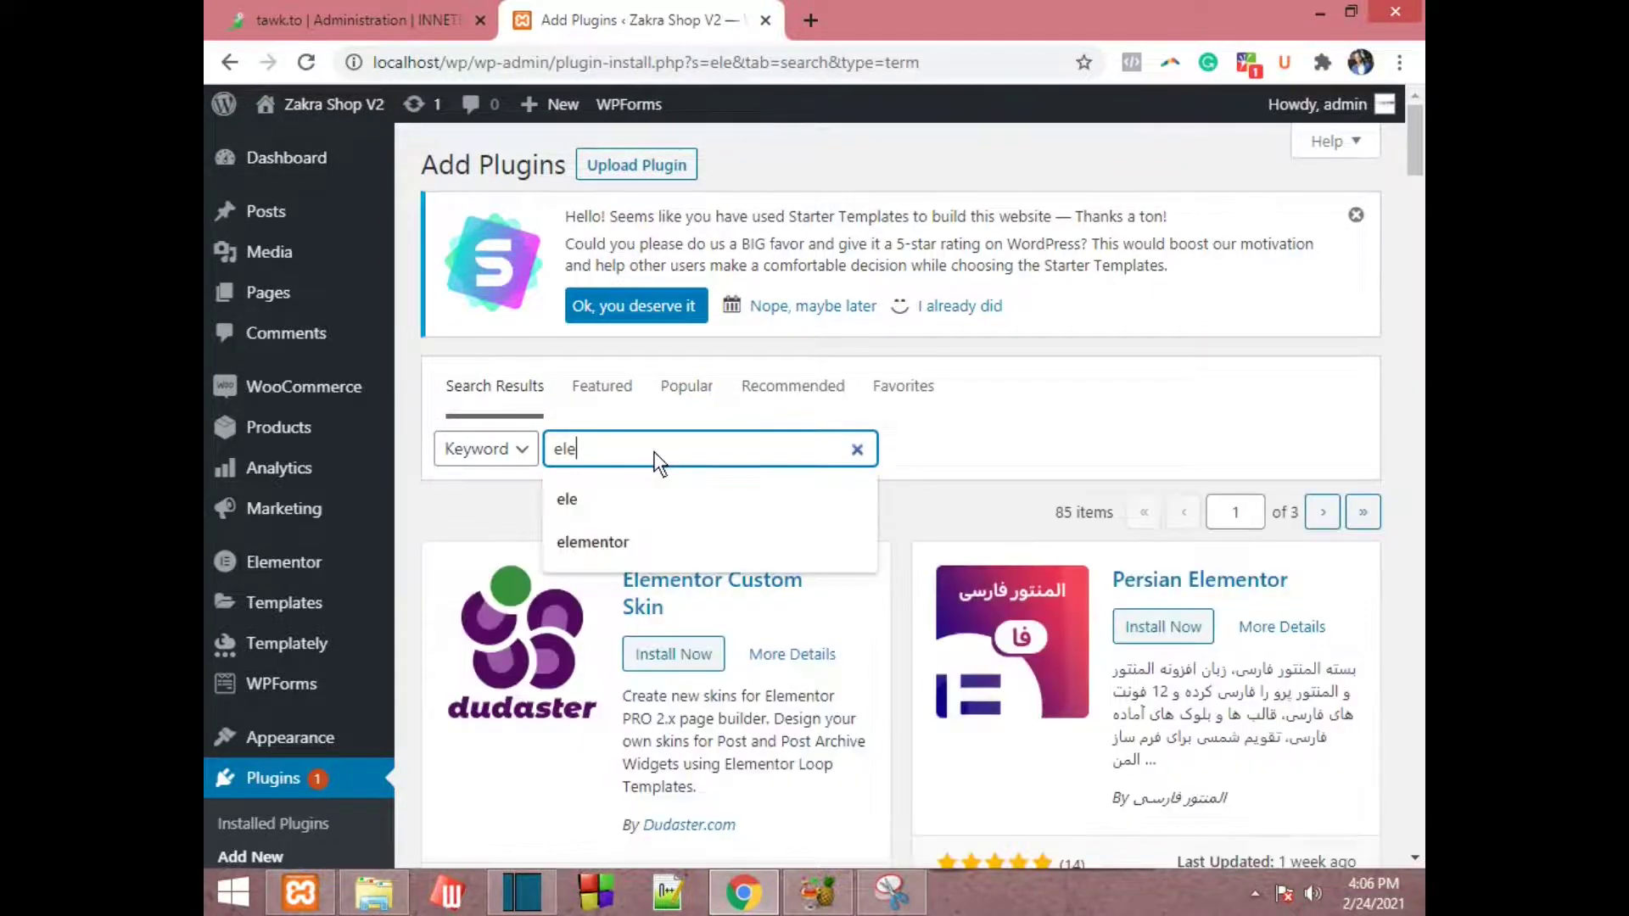
left_click(617, 538)
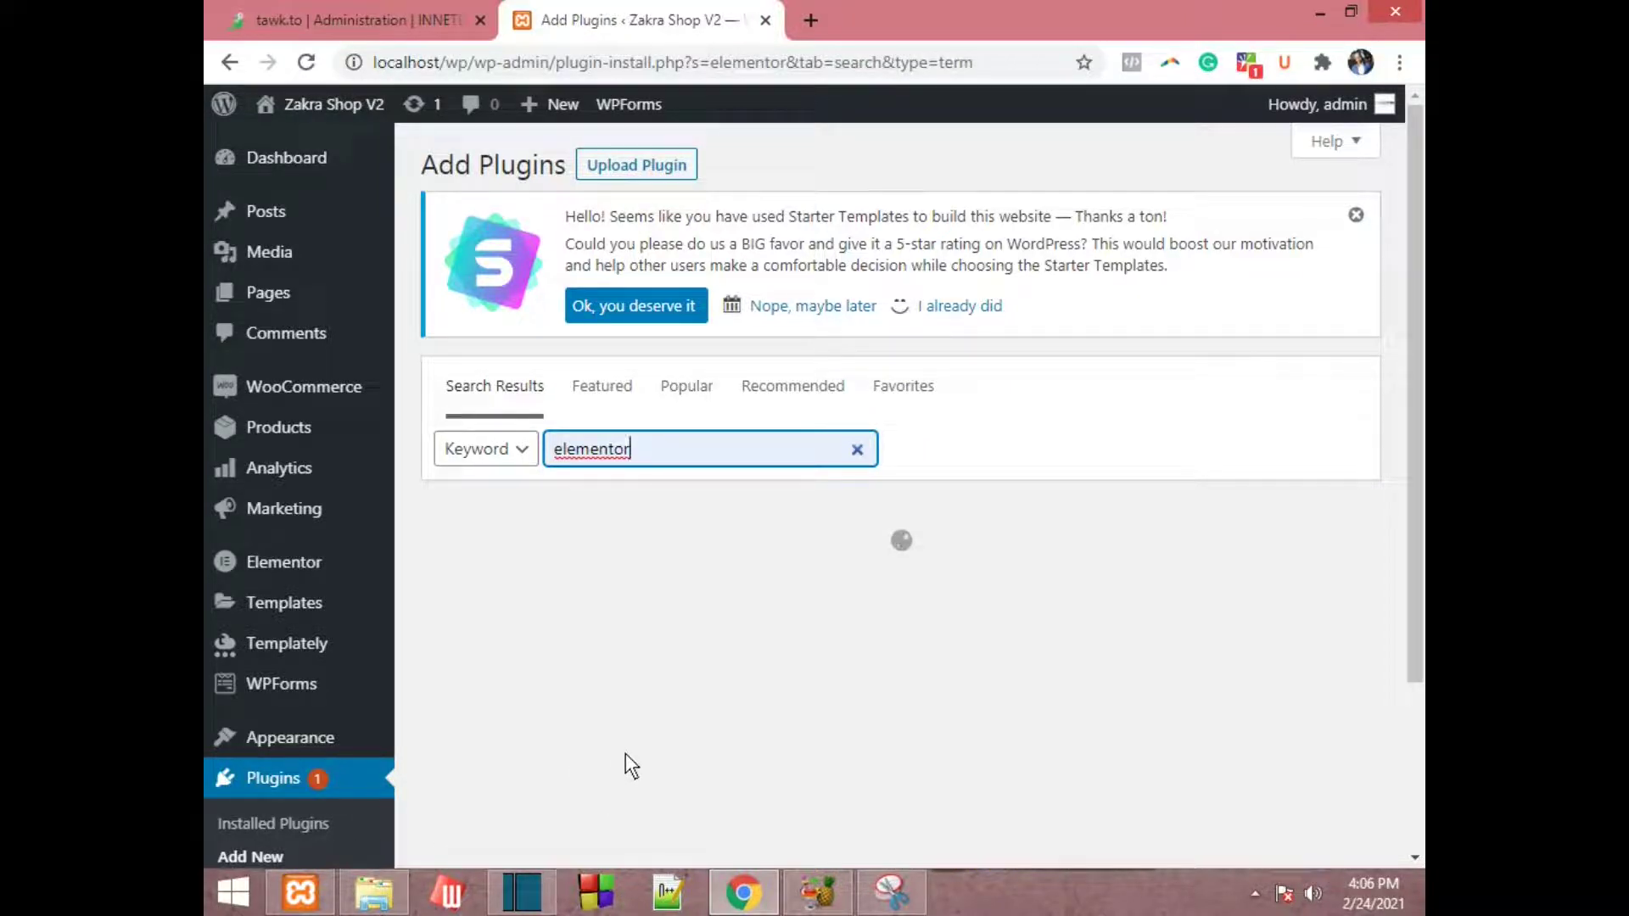
- Find Essential Addons for Elementor among the search results and highlight its title to examine the plugin
scroll(646, 685, "down", 3)
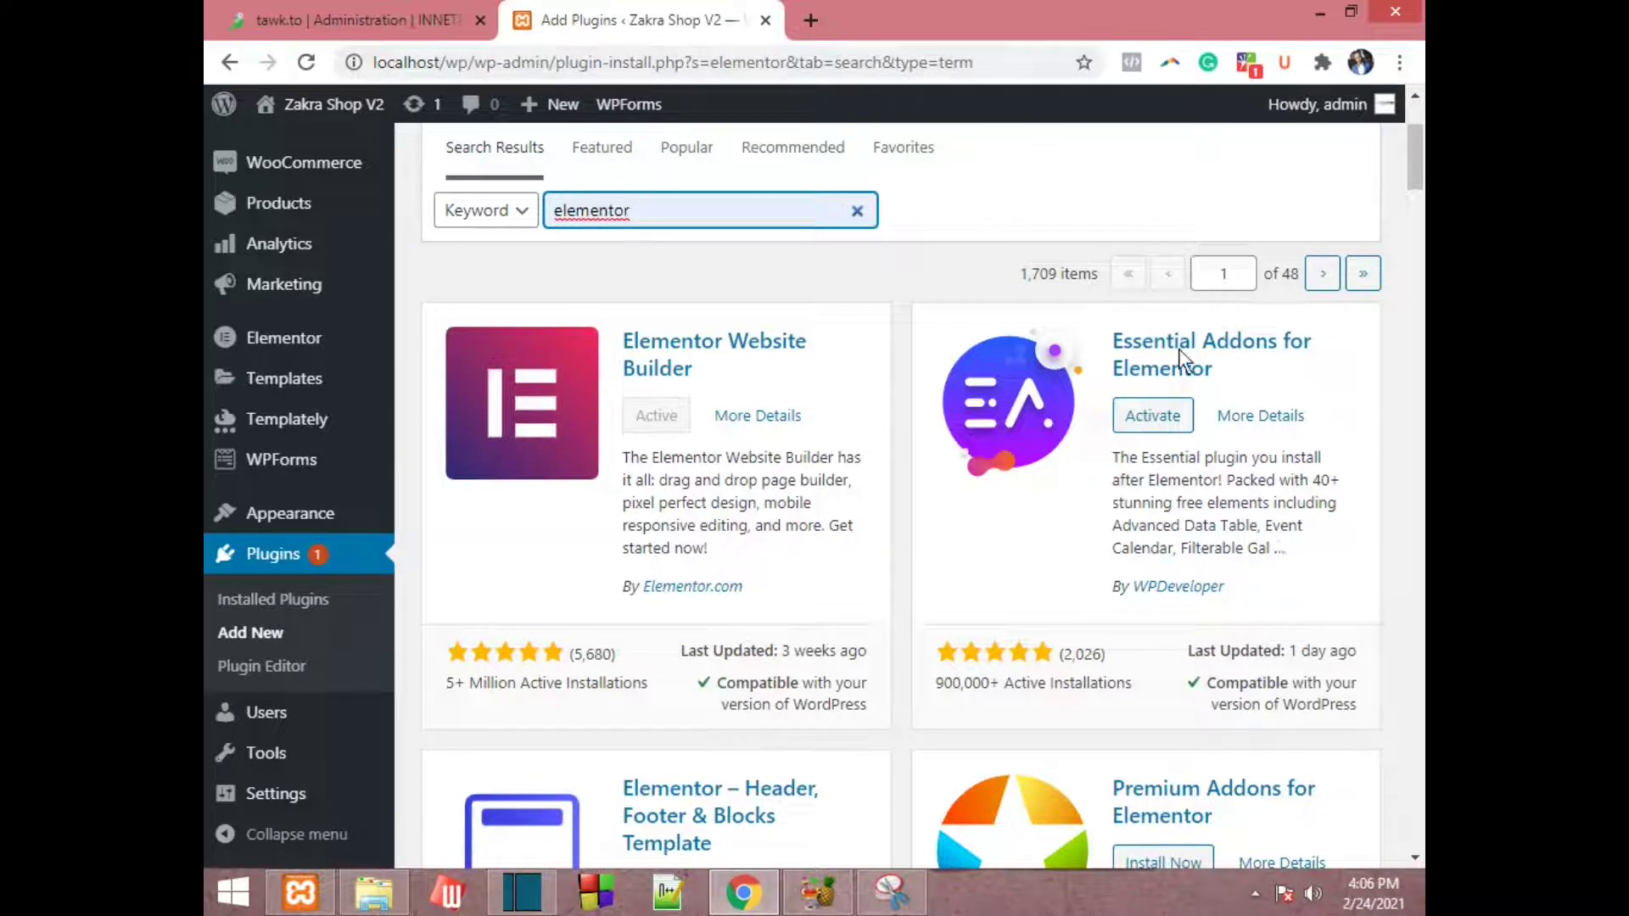
left_click(1257, 368)
left_click_drag(1258, 369, 1093, 343)
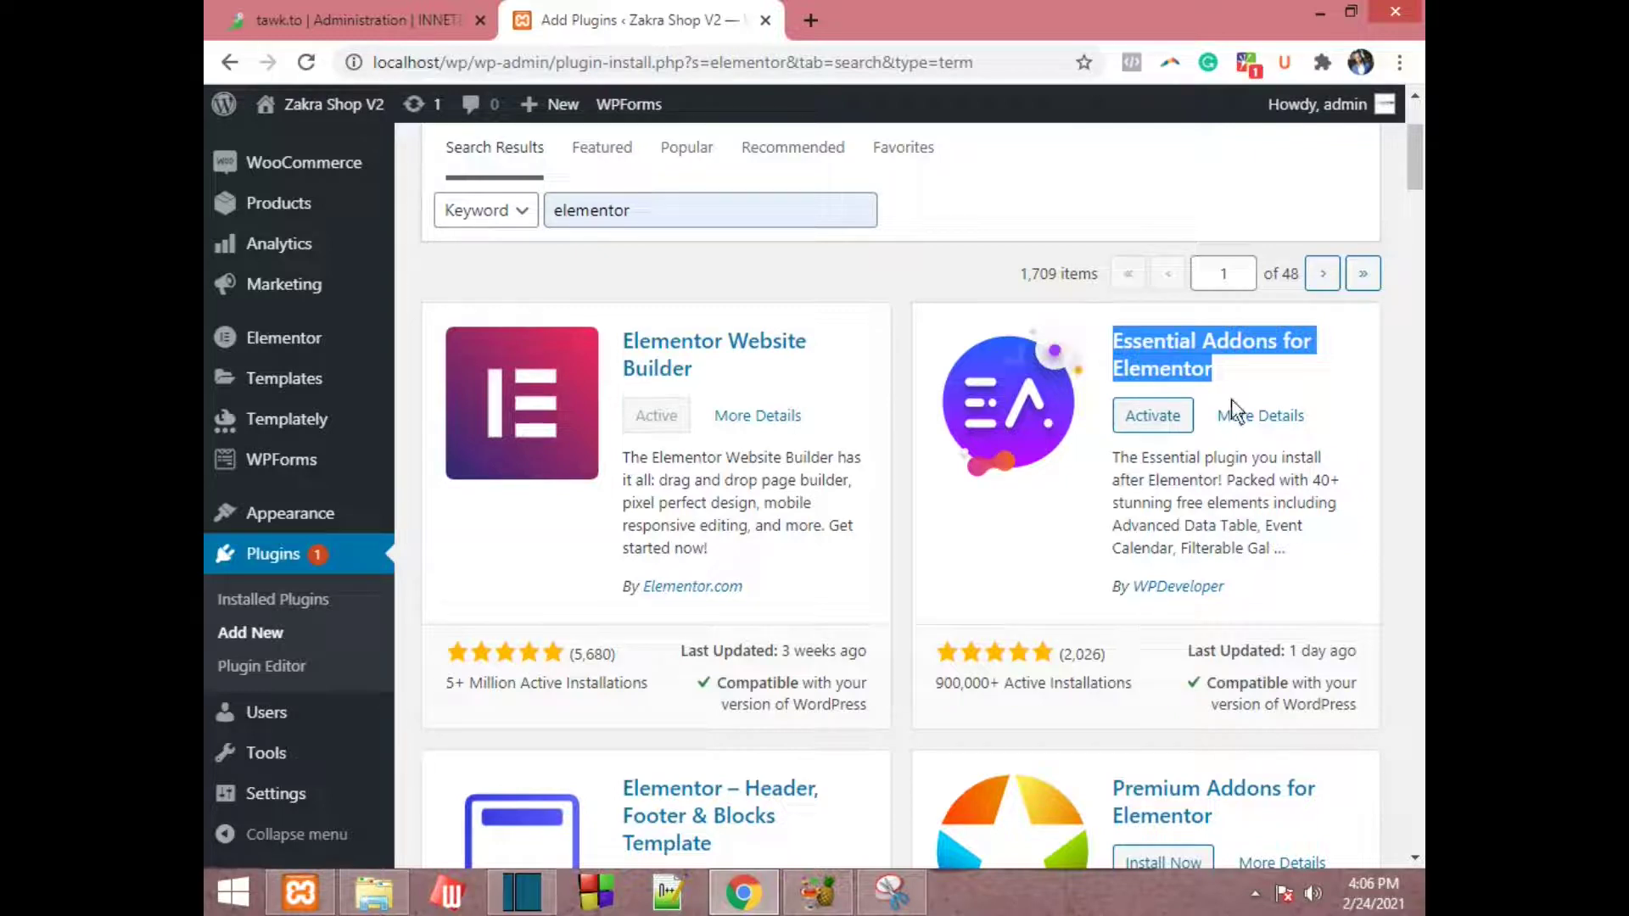
scroll(1139, 425, "down", 1)
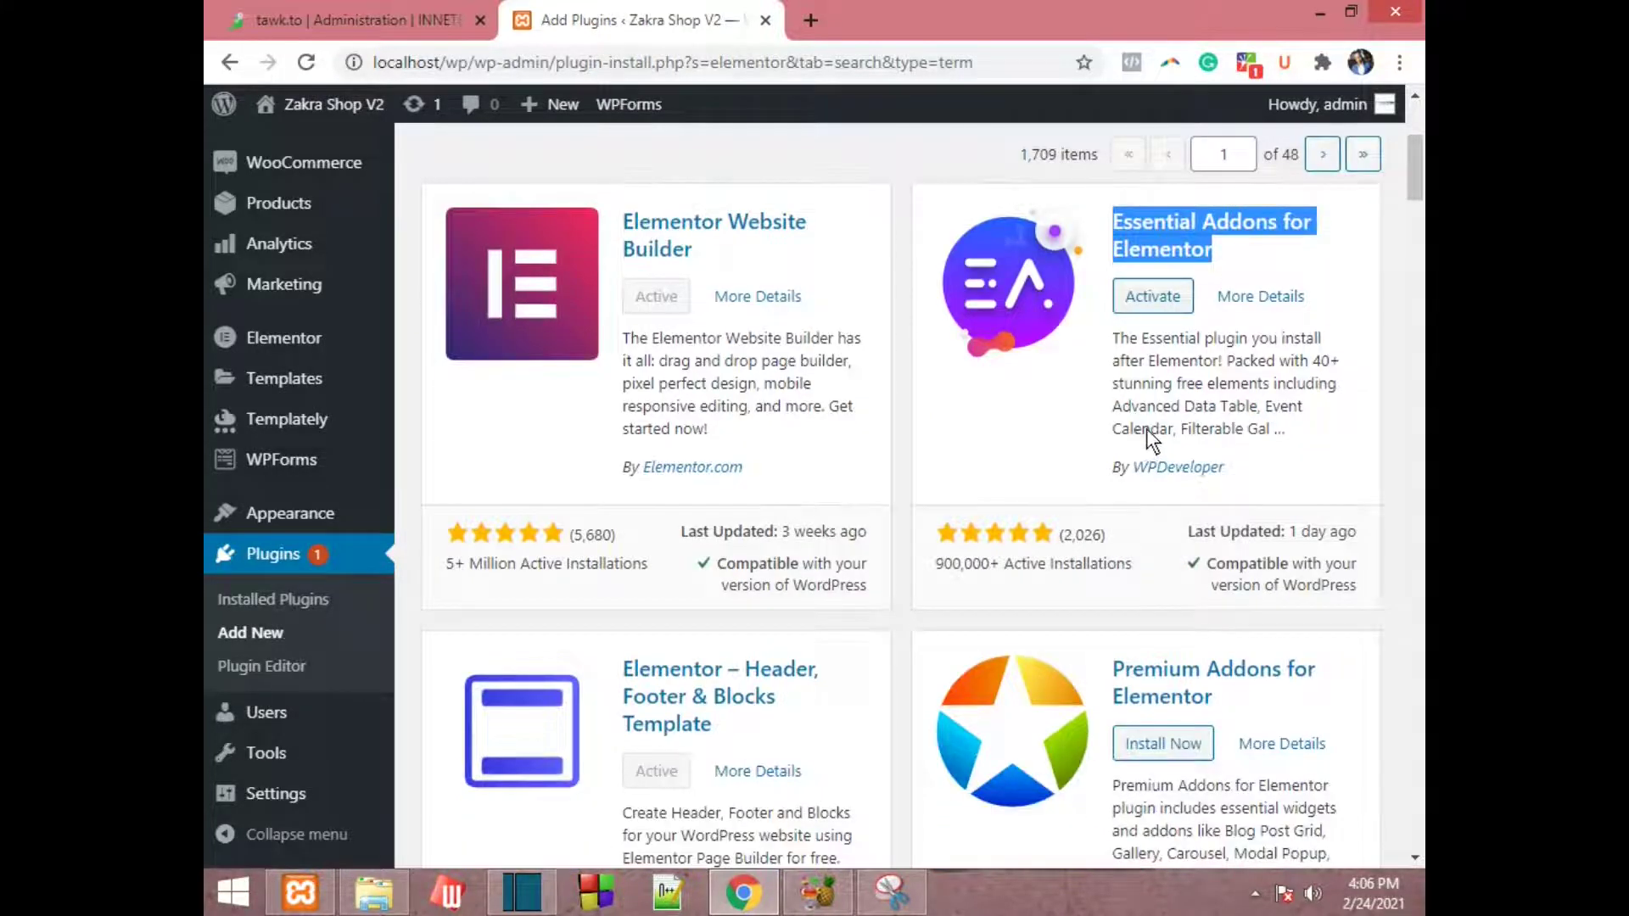
- Activate the Essential Addons for Elementor plugin from the plugin search results
scroll(1147, 429, "up", 1)
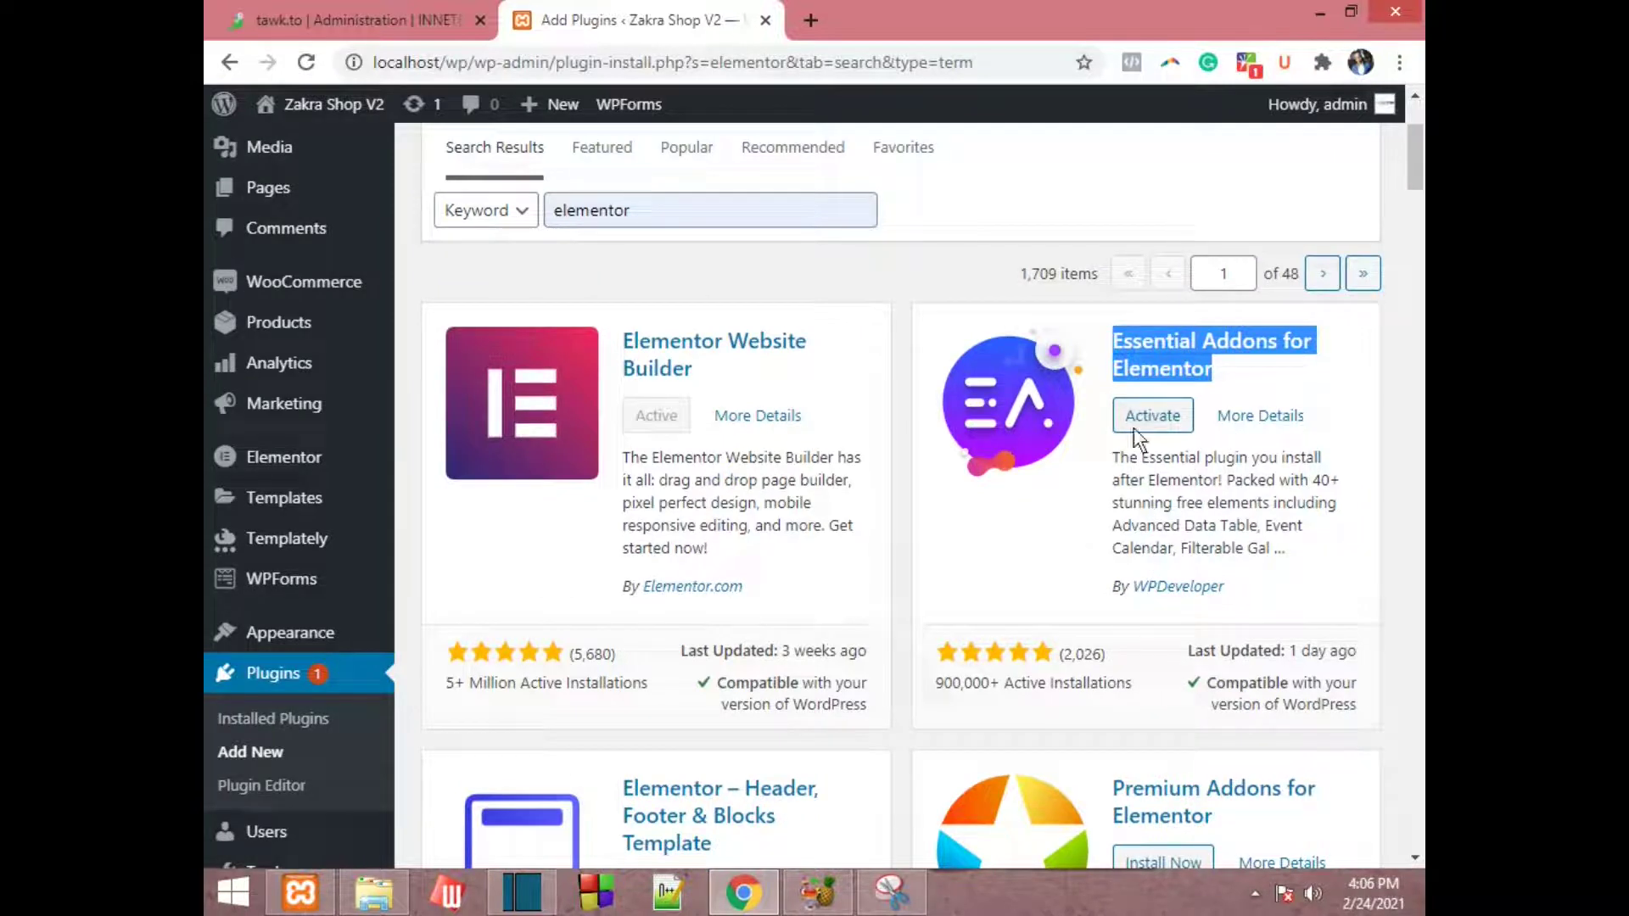
scroll(1236, 593, "down", 1)
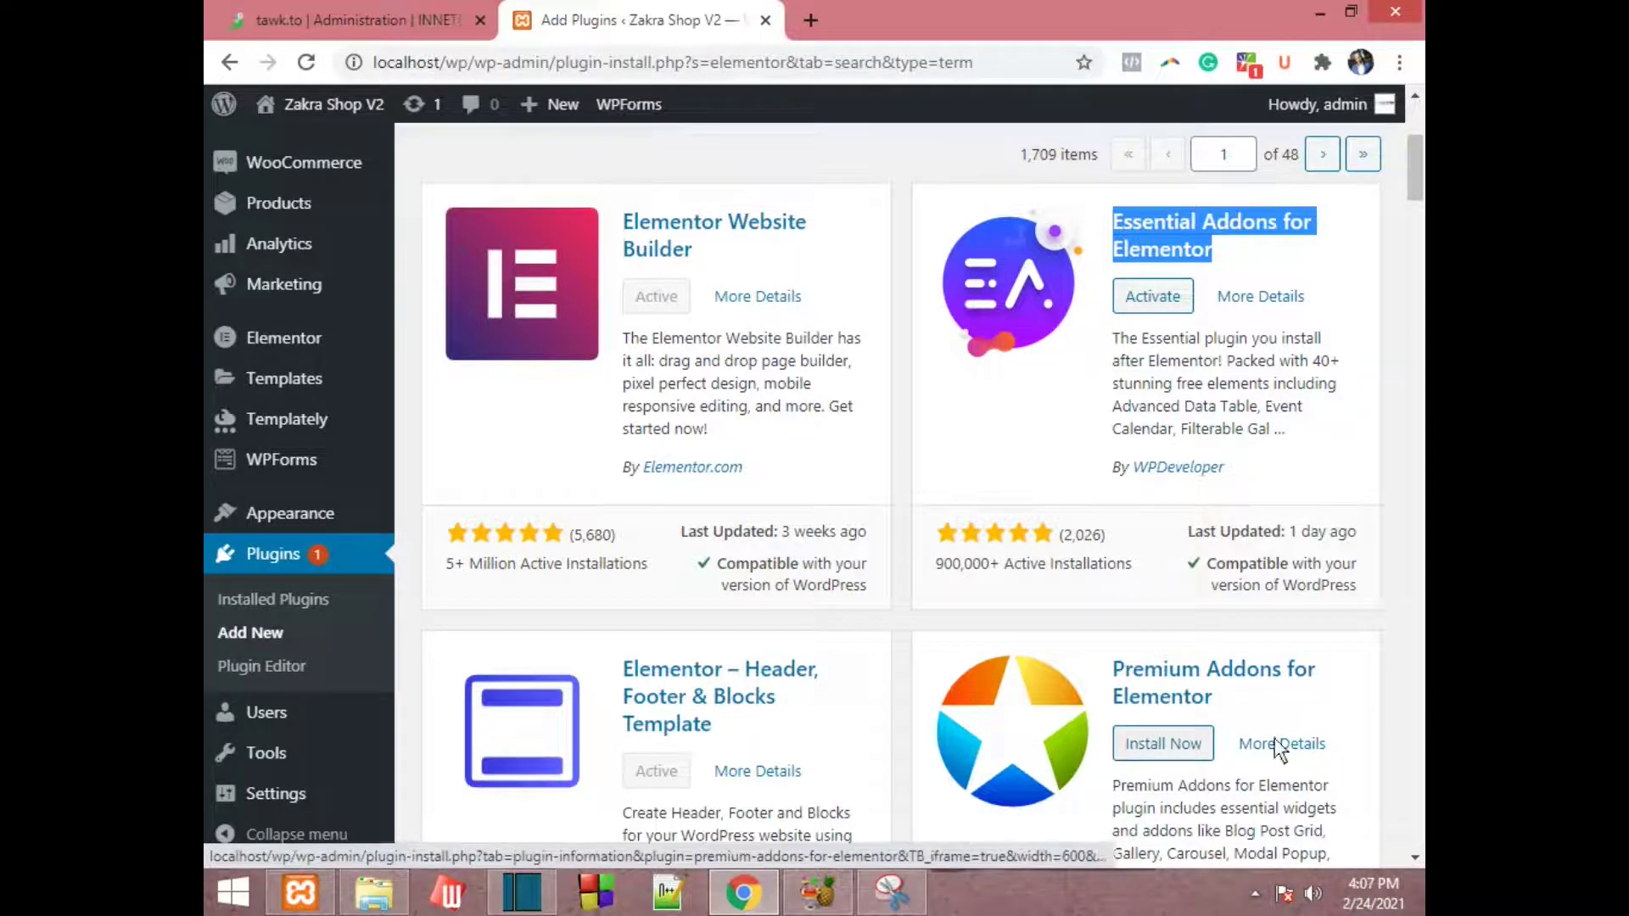
scroll(1143, 507, "up", 2)
left_click(1149, 545)
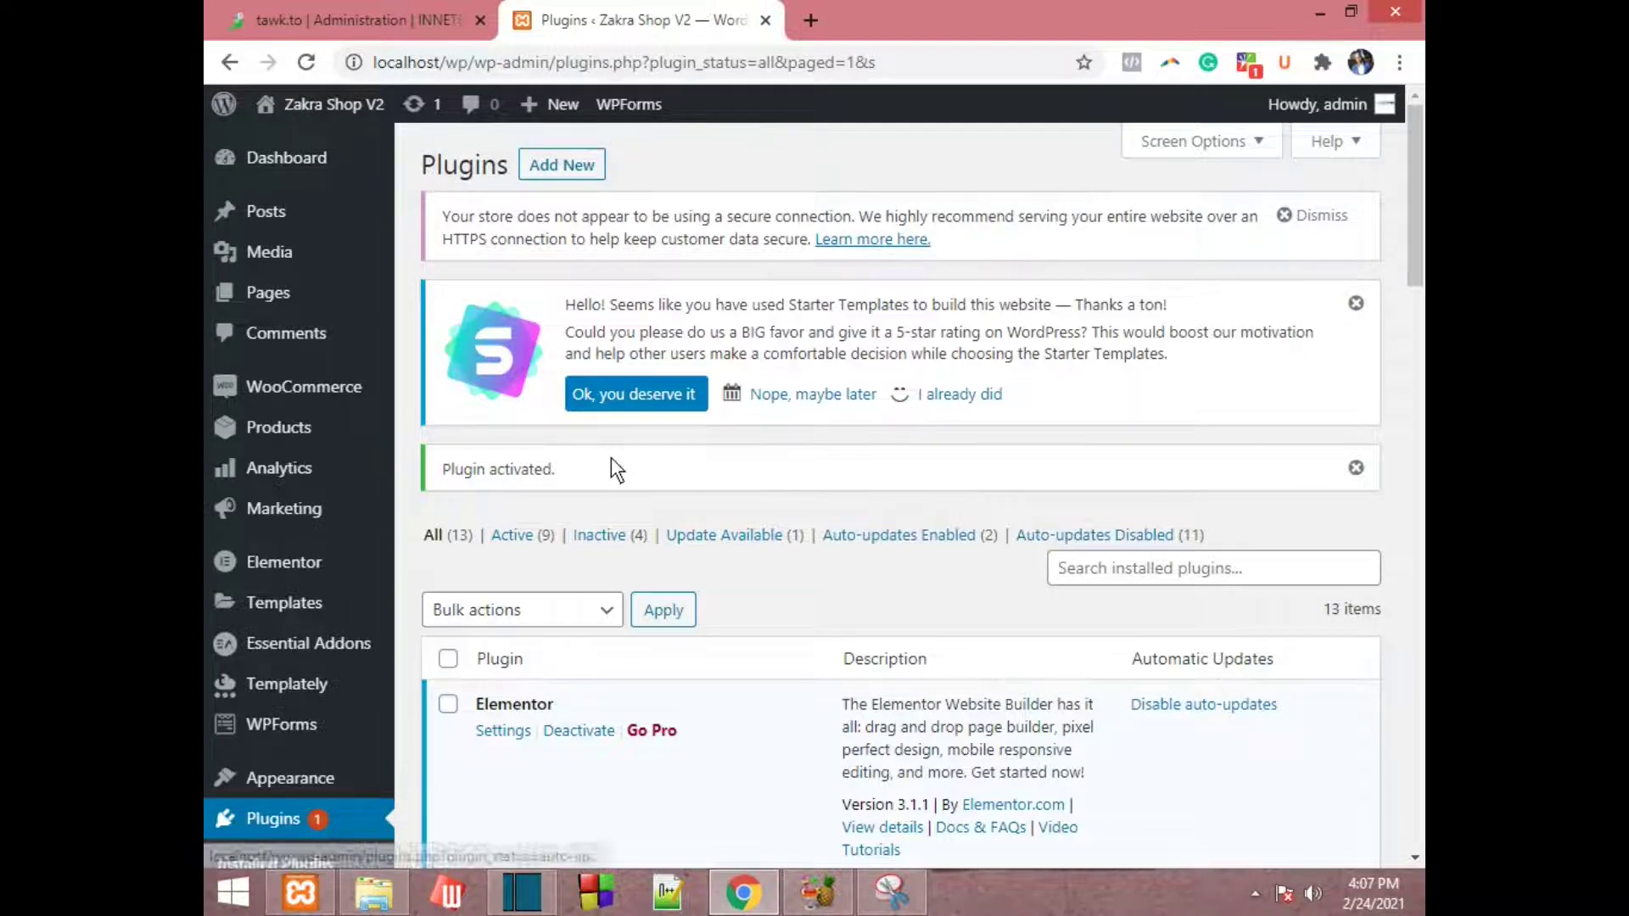
scroll(858, 466, "down", 5)
scroll(960, 455, "up", 5)
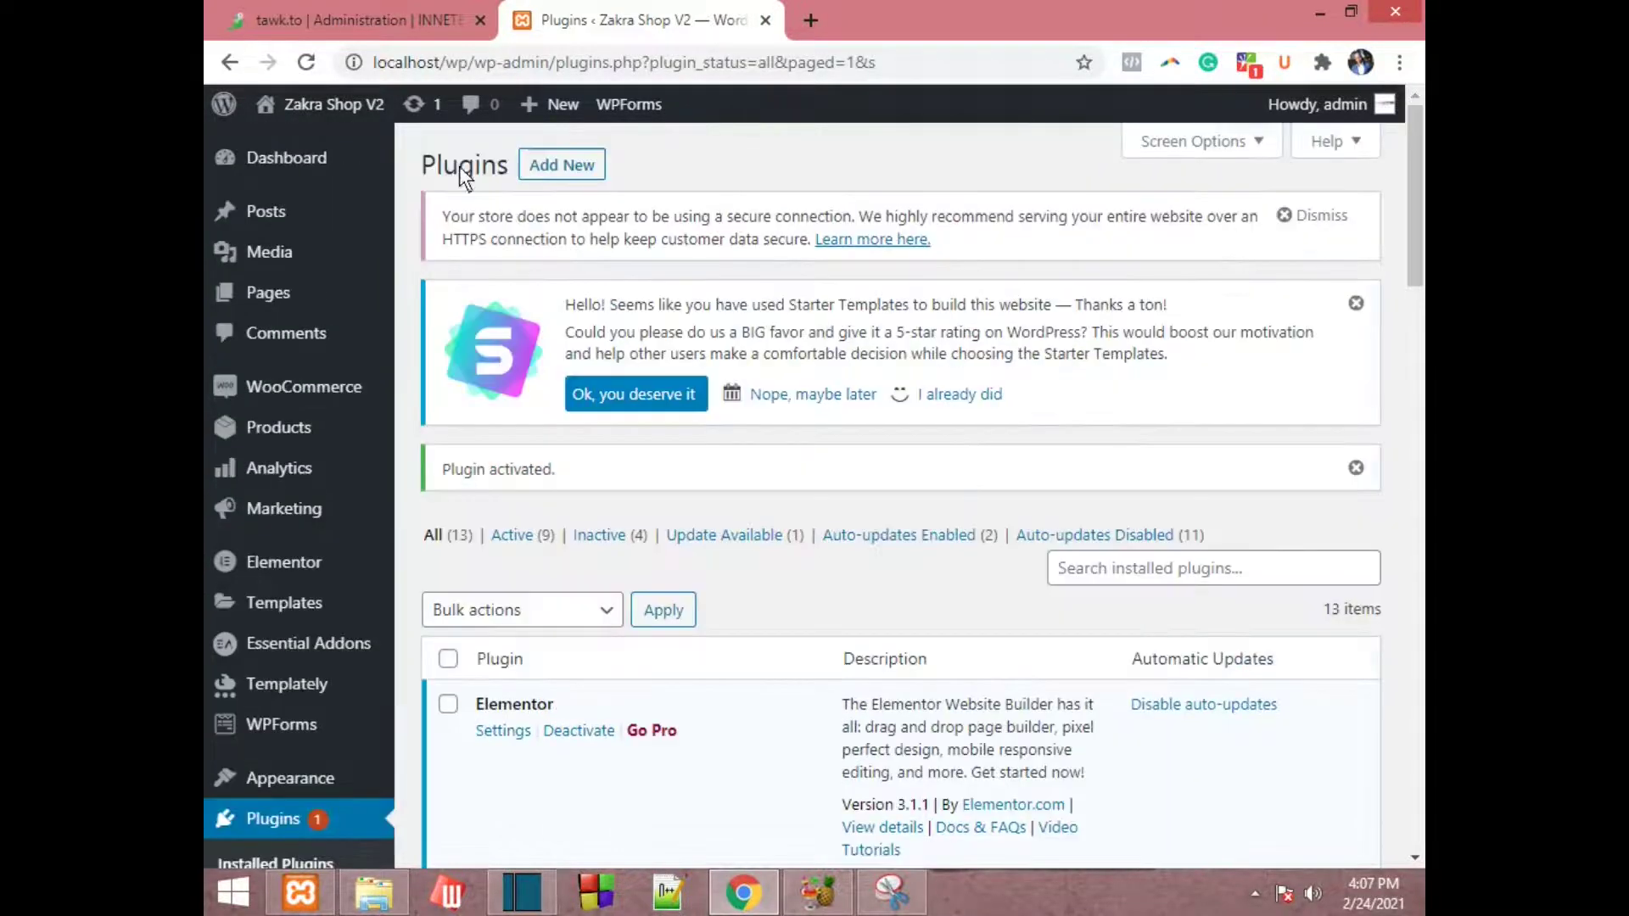
- Visit the site's home page and open it in the Elementor editor
mouse_move(382, 107)
left_click(331, 145)
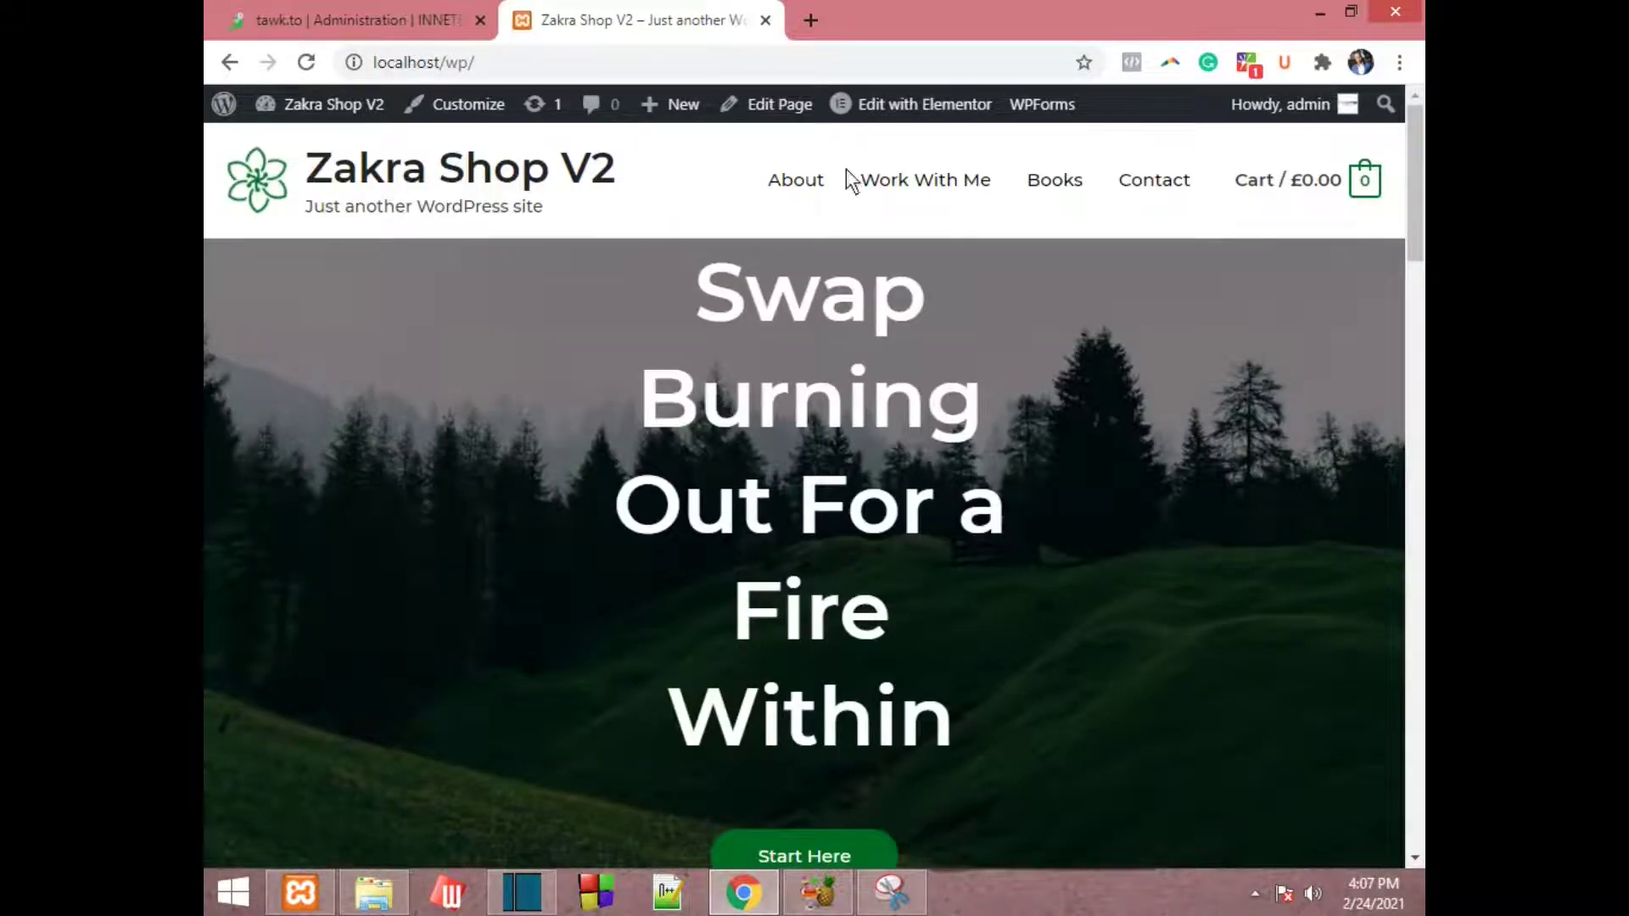
left_click(876, 105)
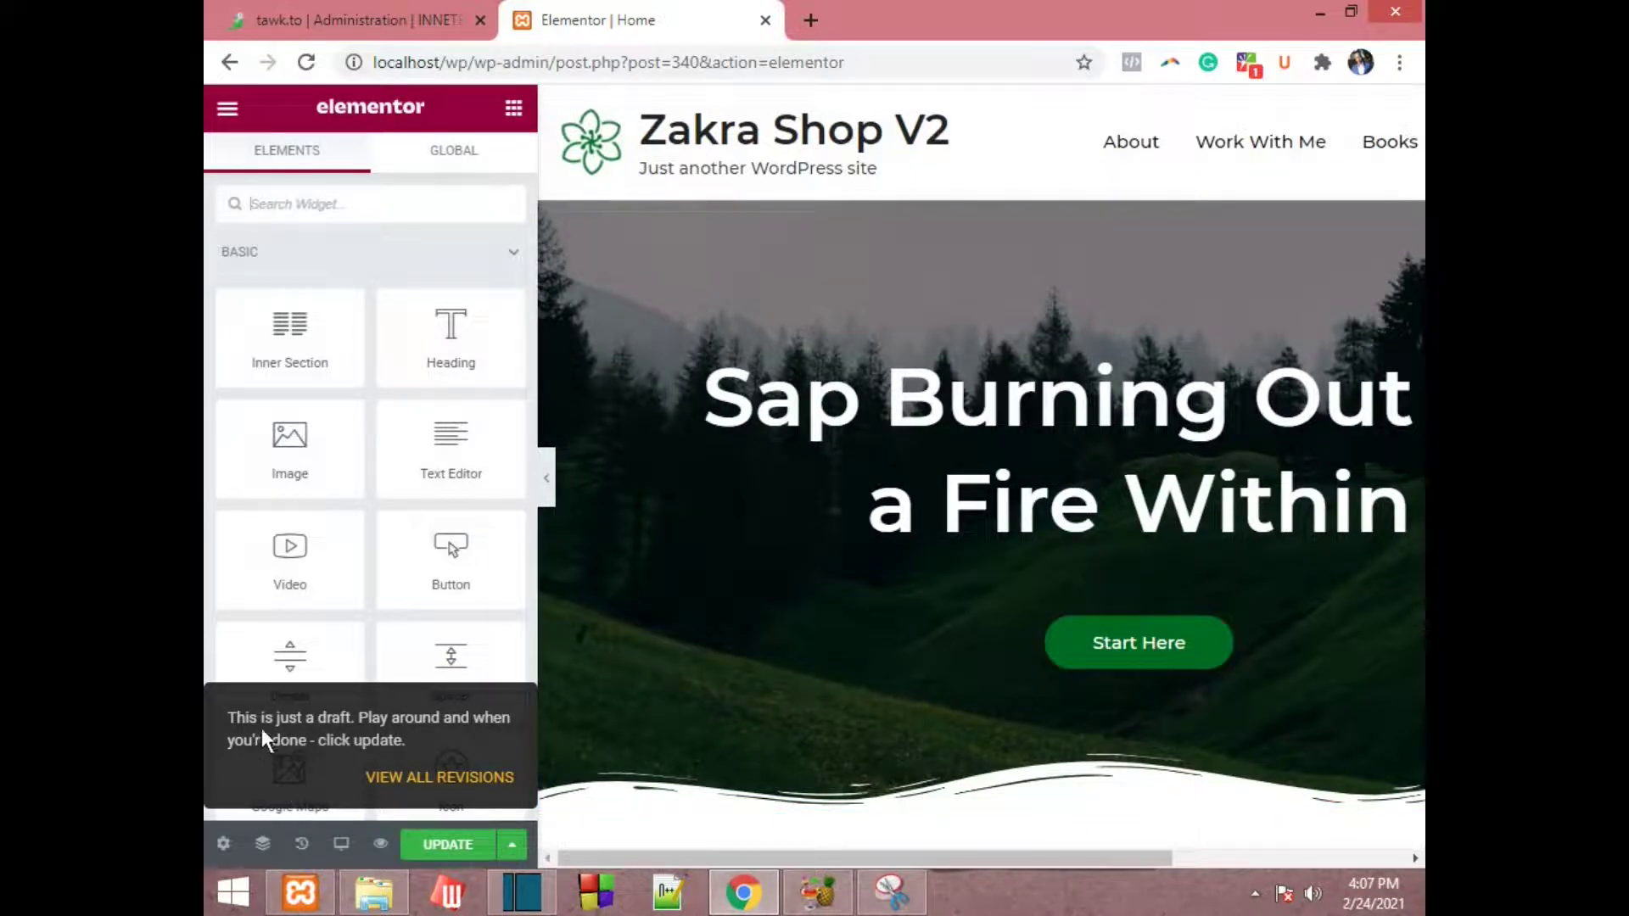
- Look over the home page sections and examine the available Basic and Pro widgets
scroll(343, 705, "down", 2)
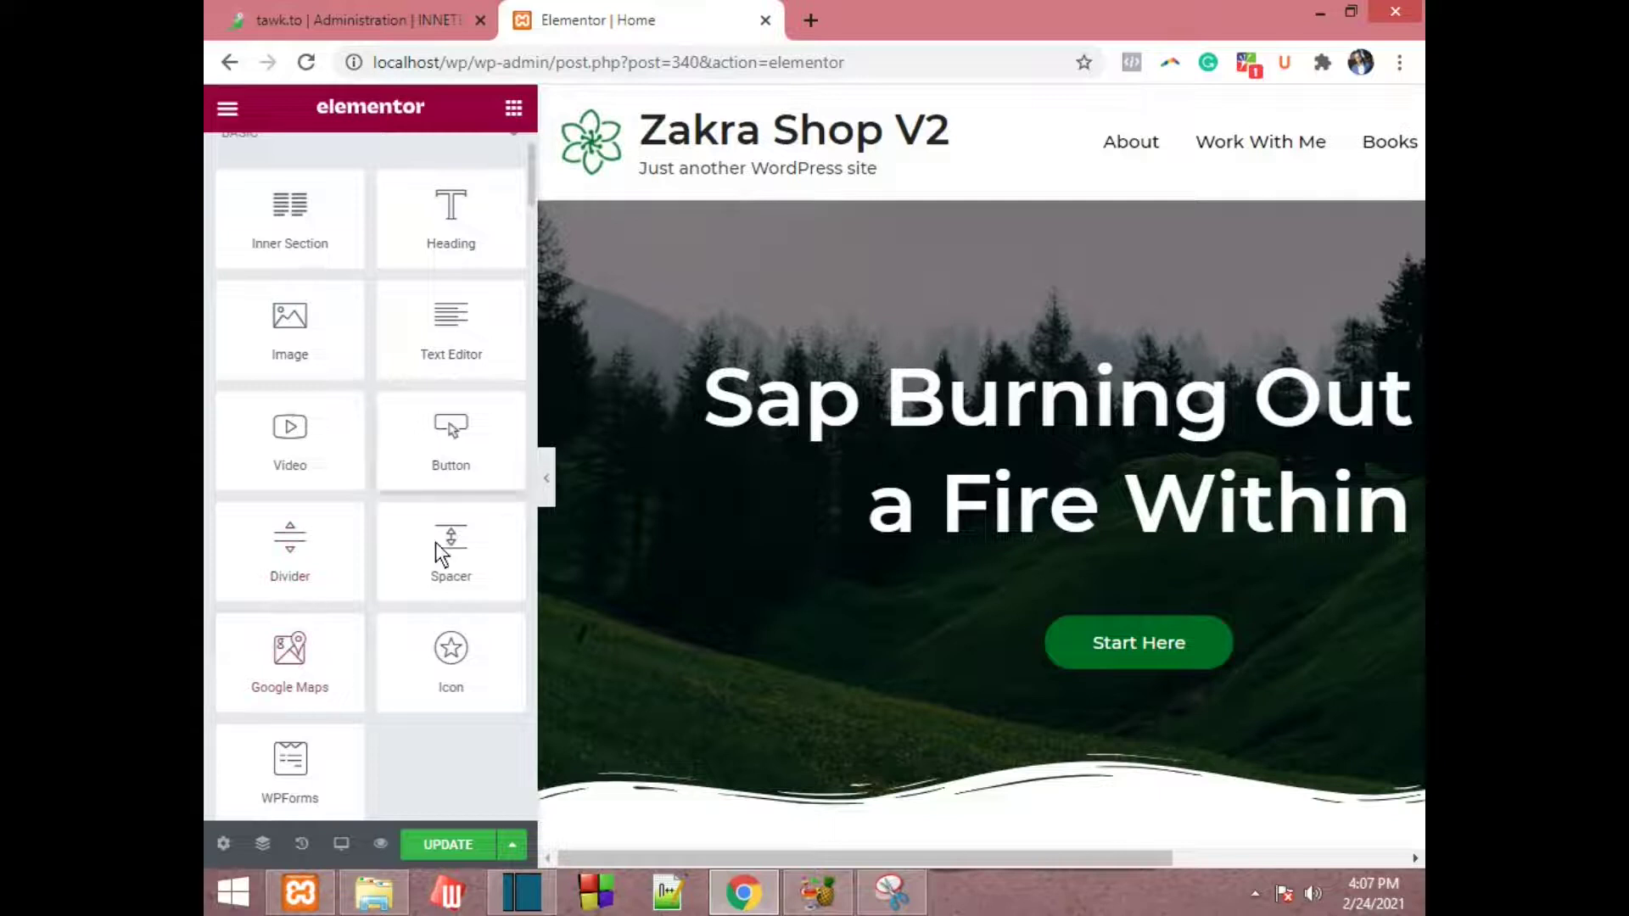
scroll(666, 618, "down", 15)
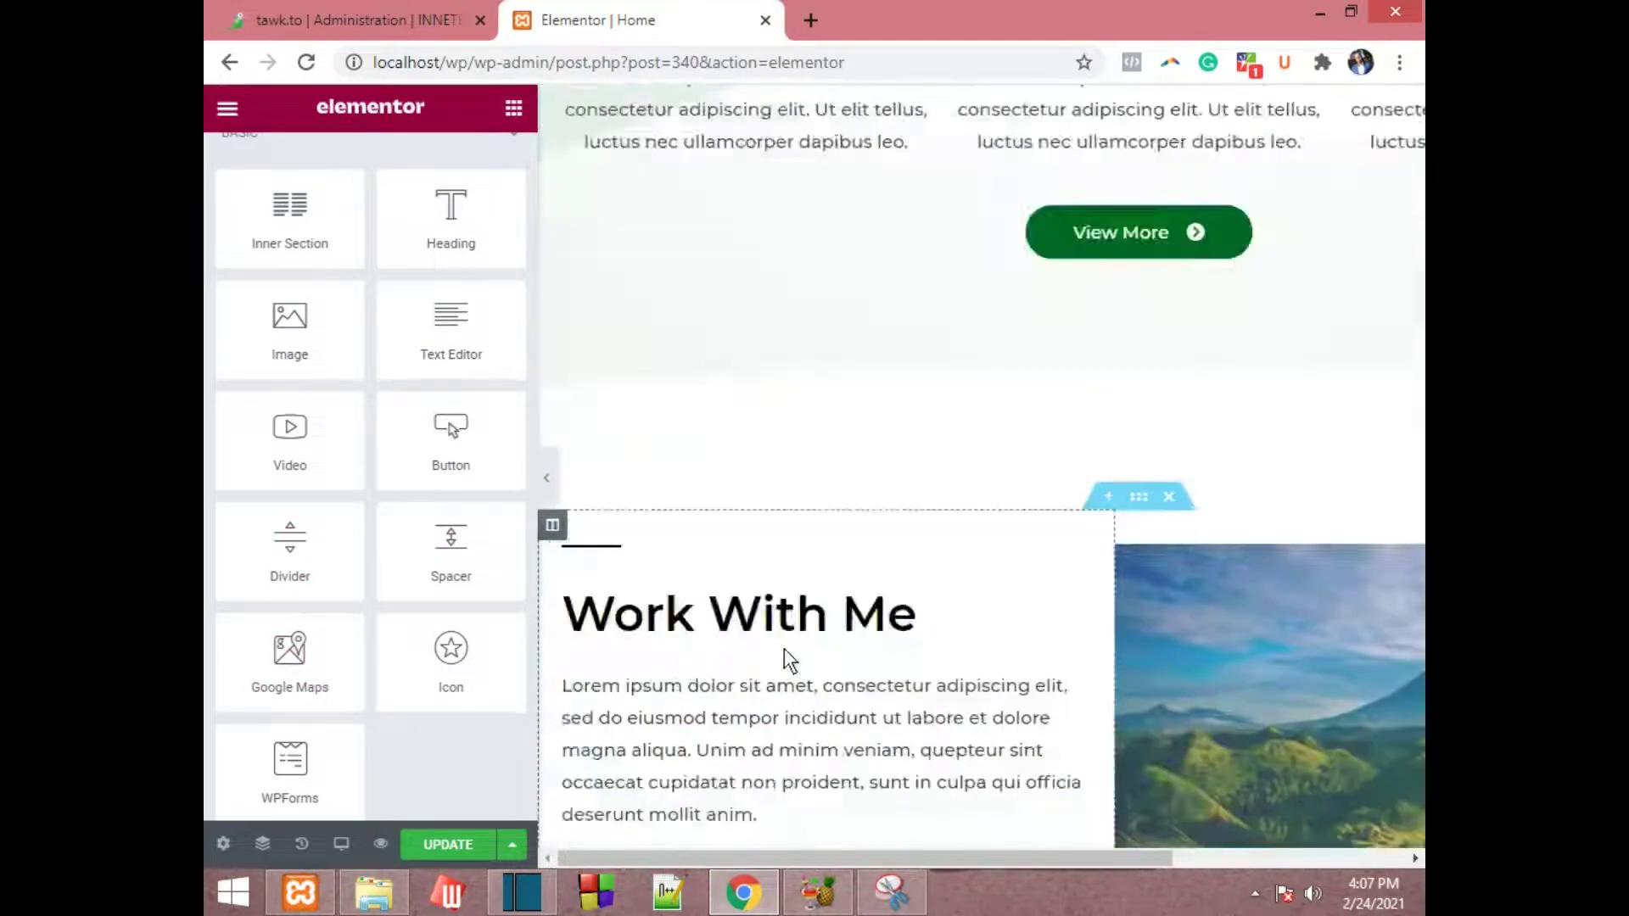
scroll(782, 645, "up", 10)
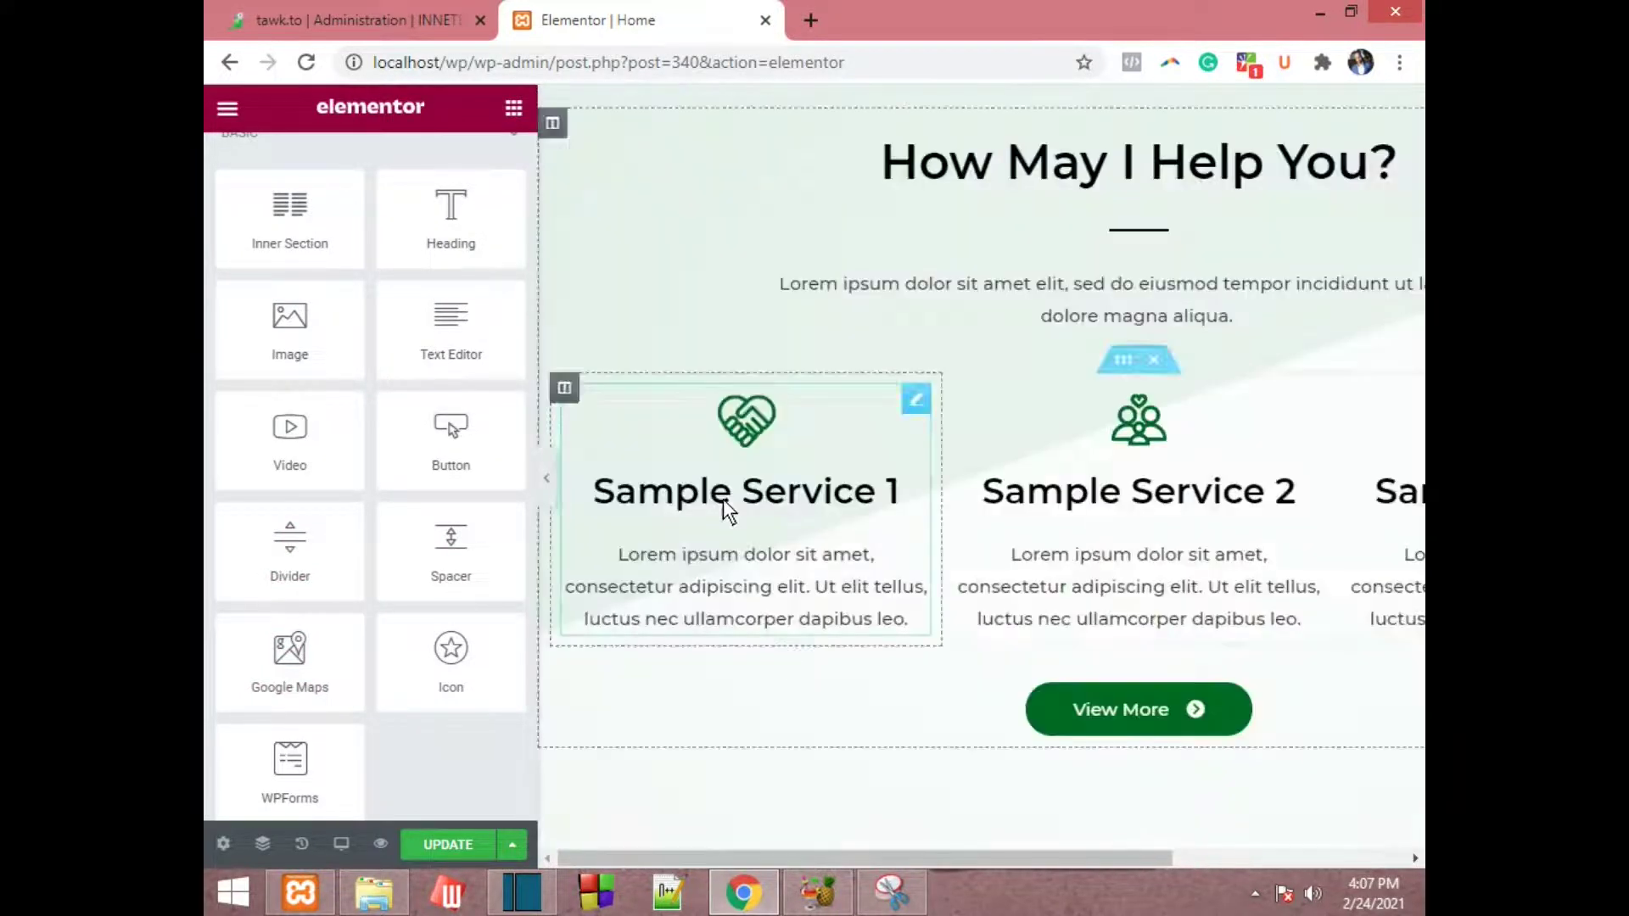
scroll(322, 374, "up", 2)
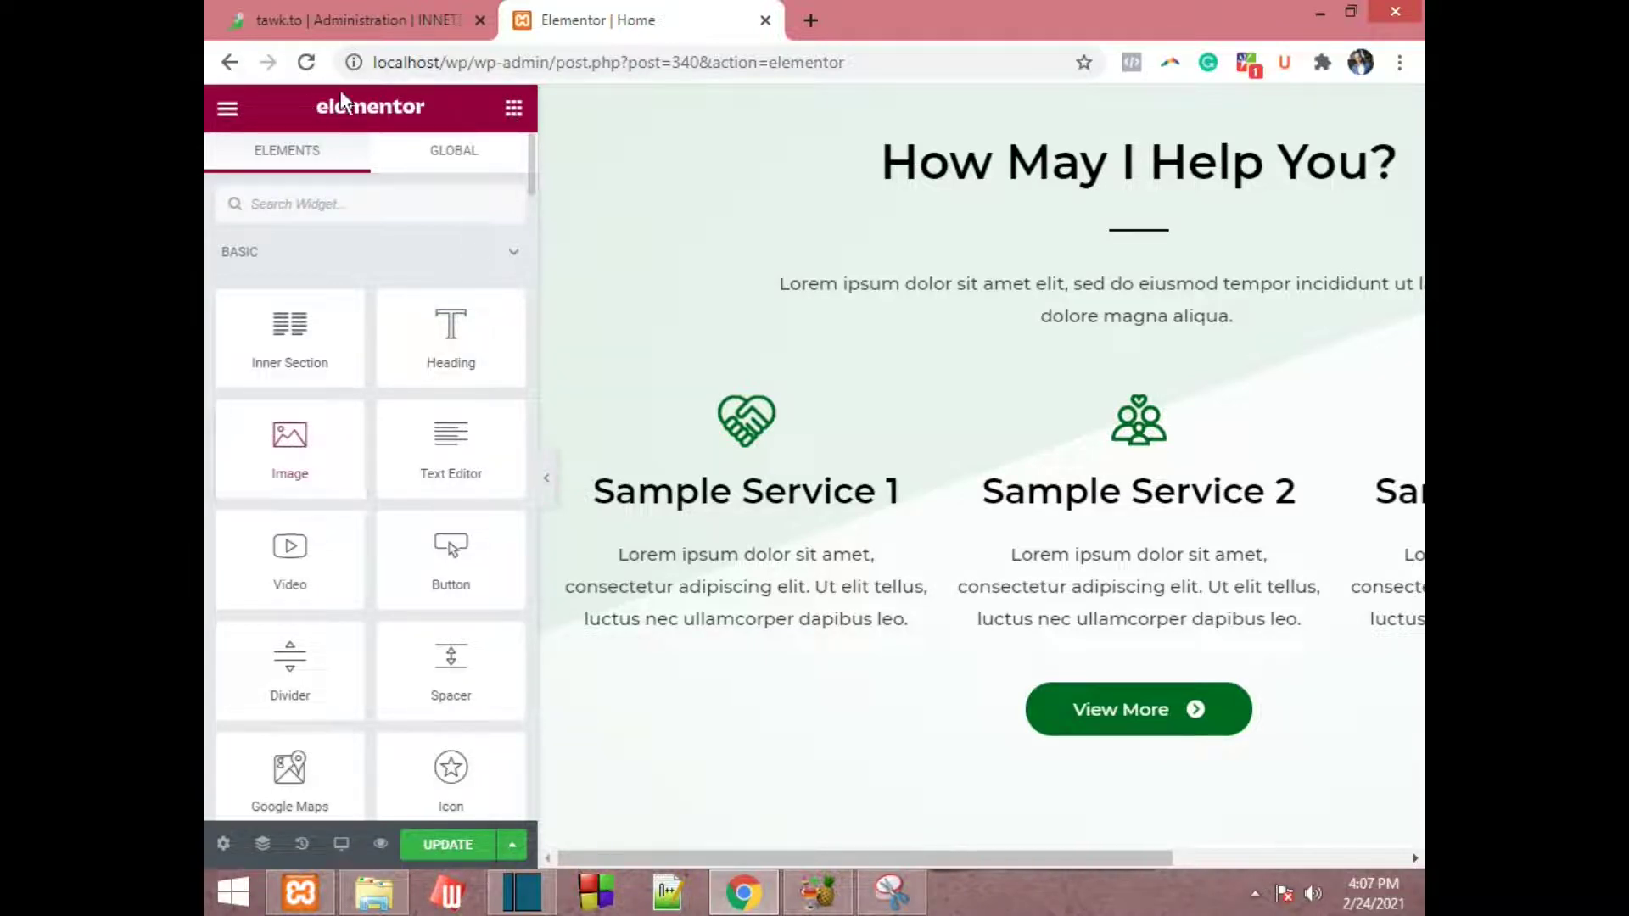
scroll(294, 333, "down", 2)
scroll(294, 332, "up", 2)
scroll(226, 469, "down", 2)
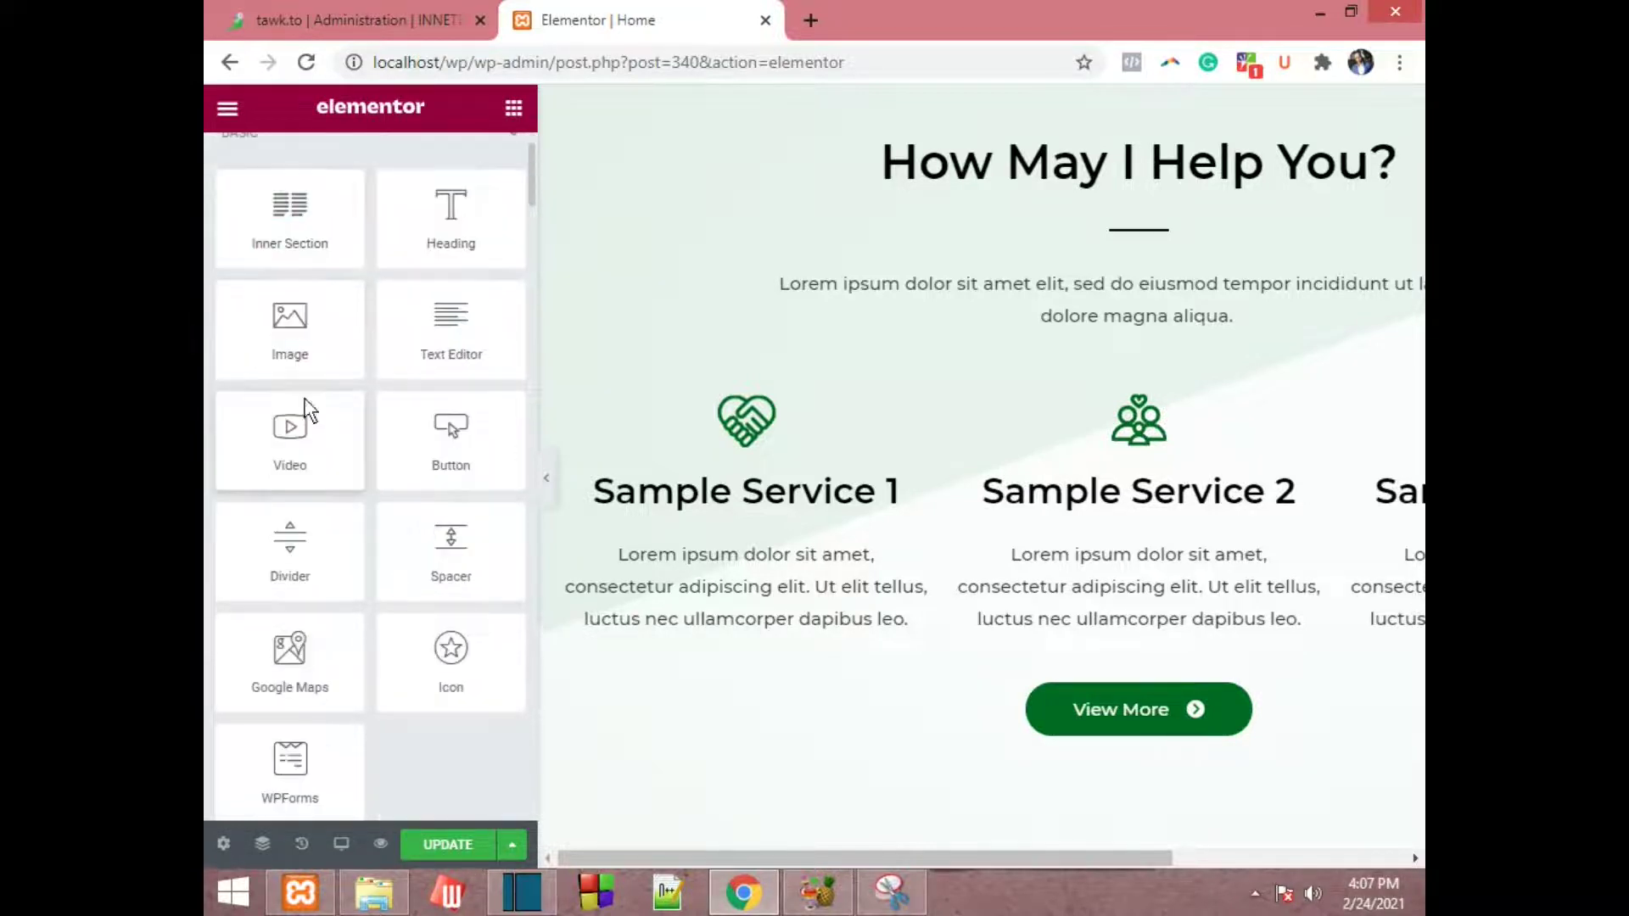
scroll(310, 411, "down", 6)
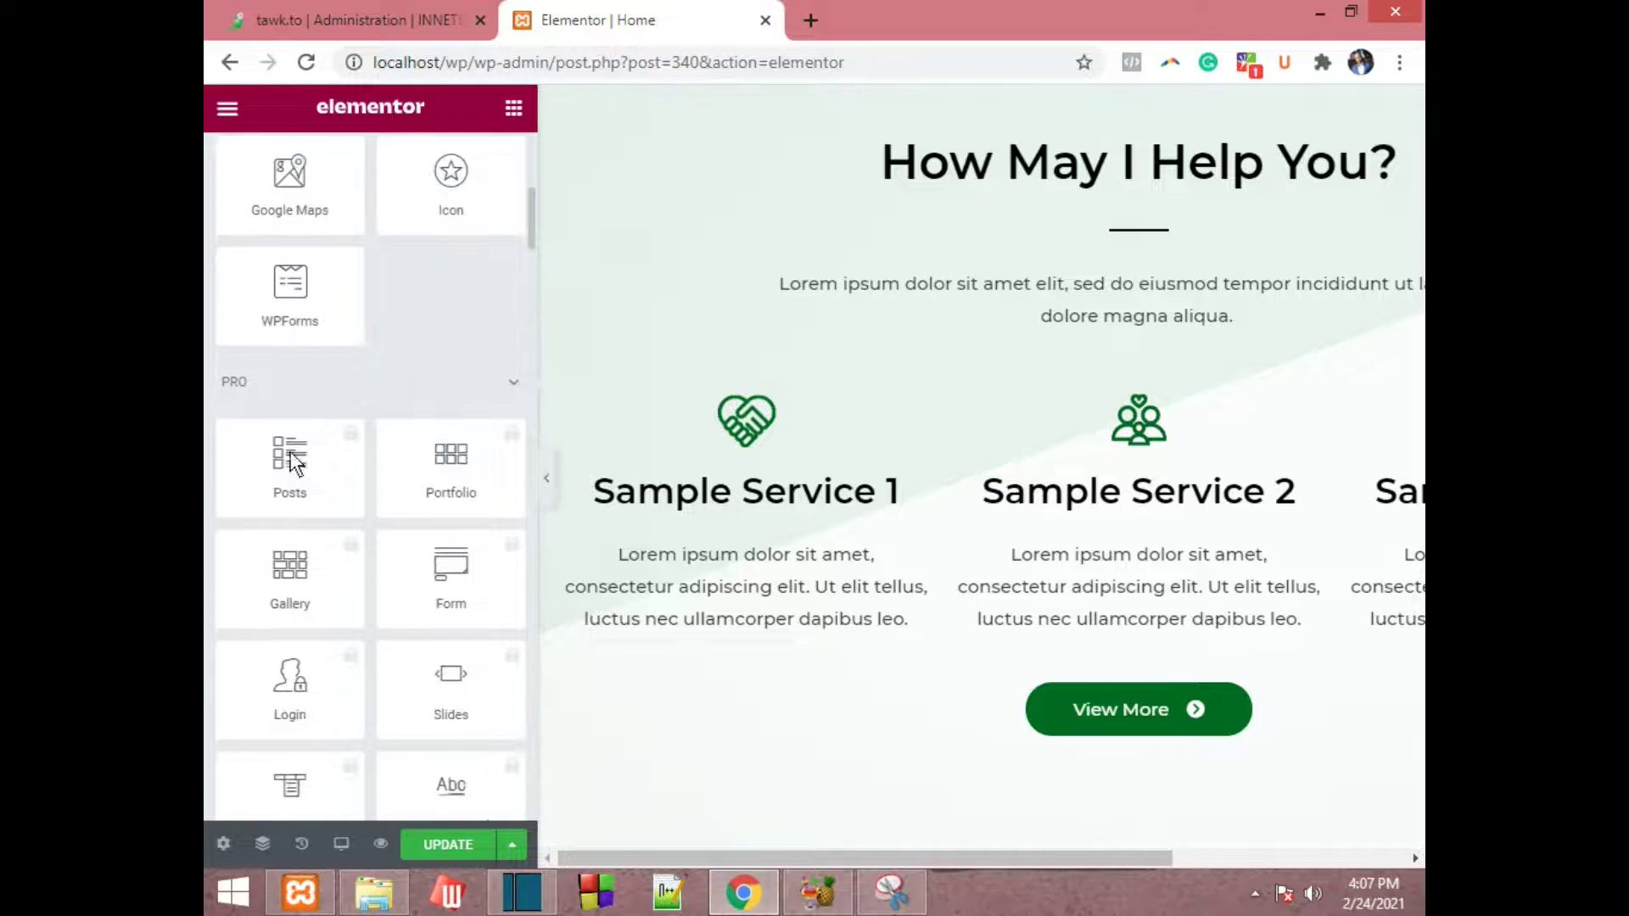
scroll(291, 462, "down", 2)
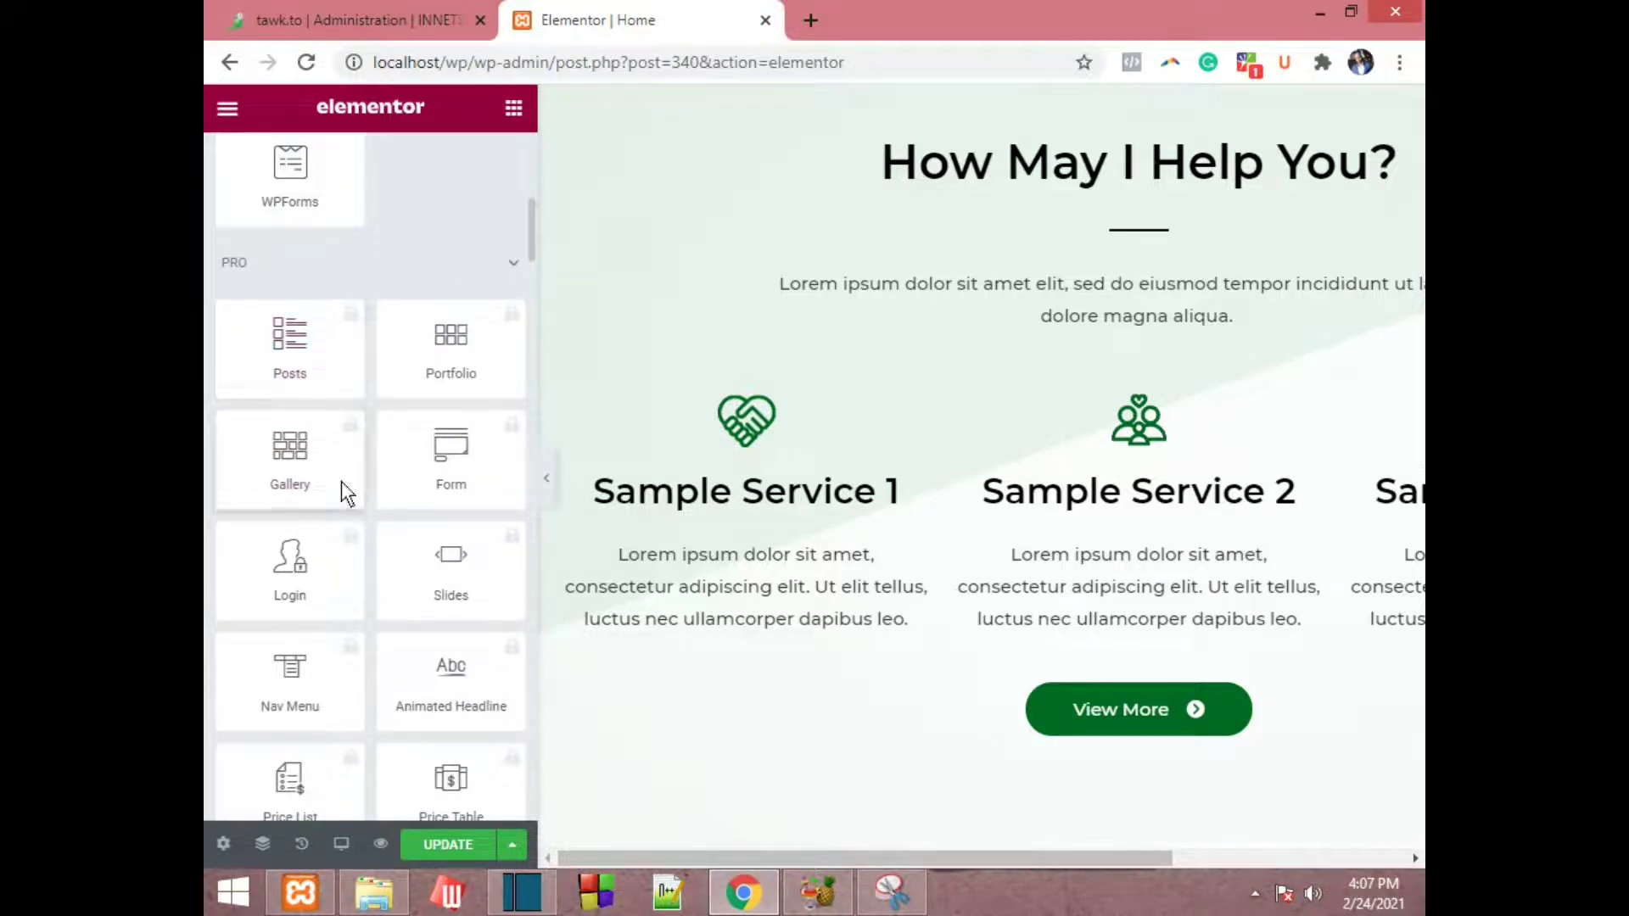
scroll(374, 558, "down", 2)
scroll(379, 483, "down", 2)
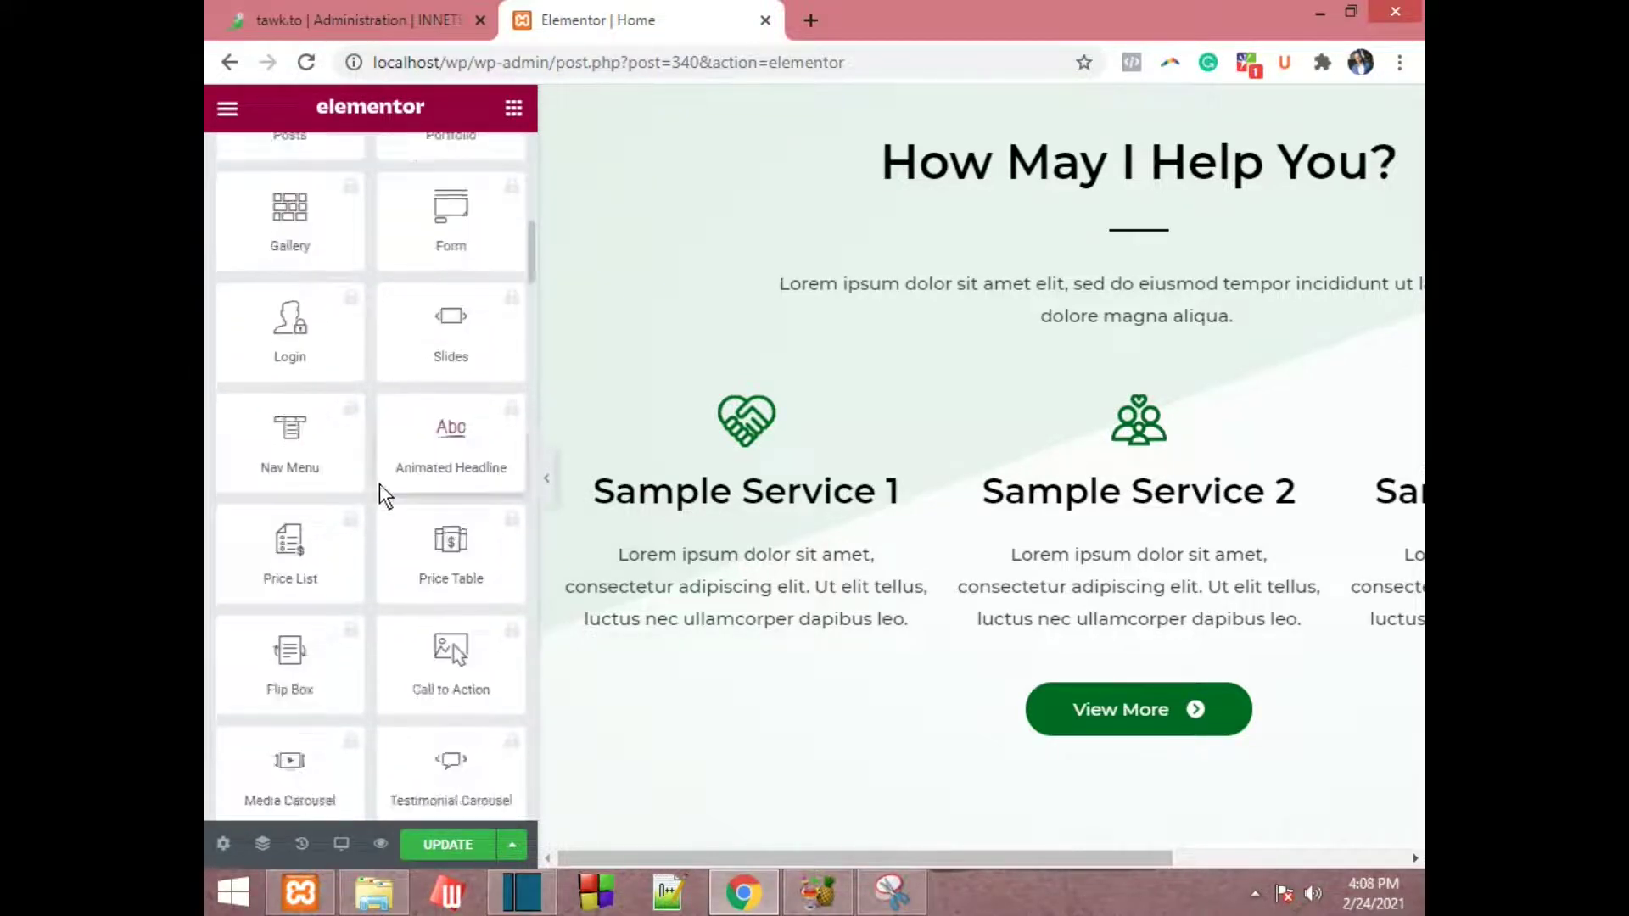
scroll(357, 475, "down", 2)
scroll(424, 458, "down", 3)
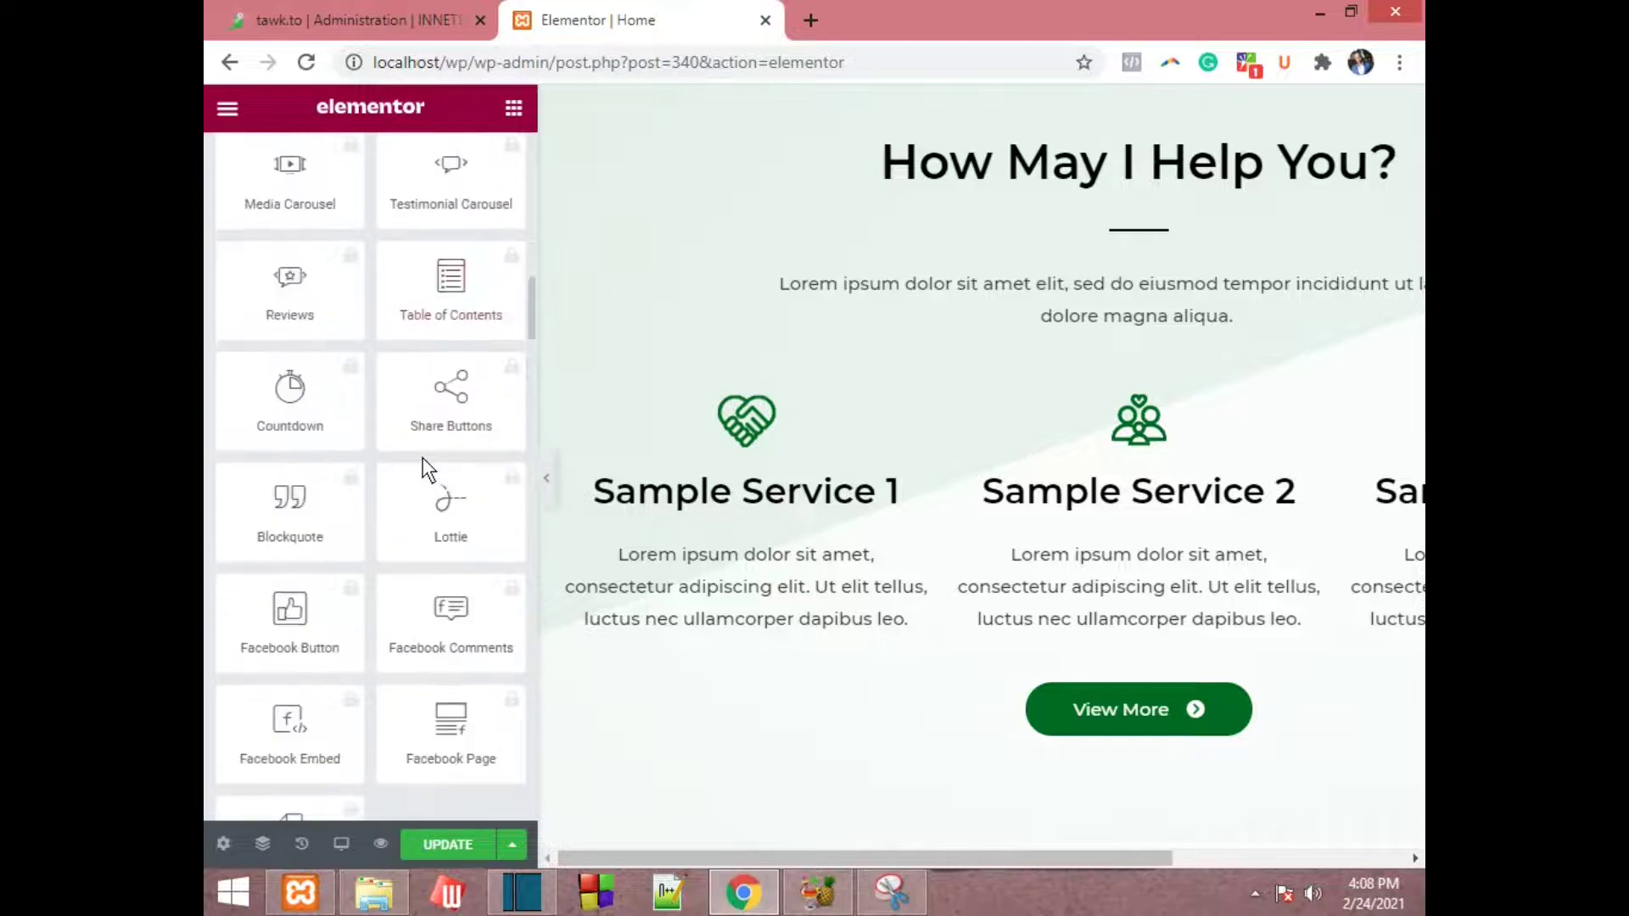
scroll(423, 456, "down", 3)
scroll(423, 456, "up", 11)
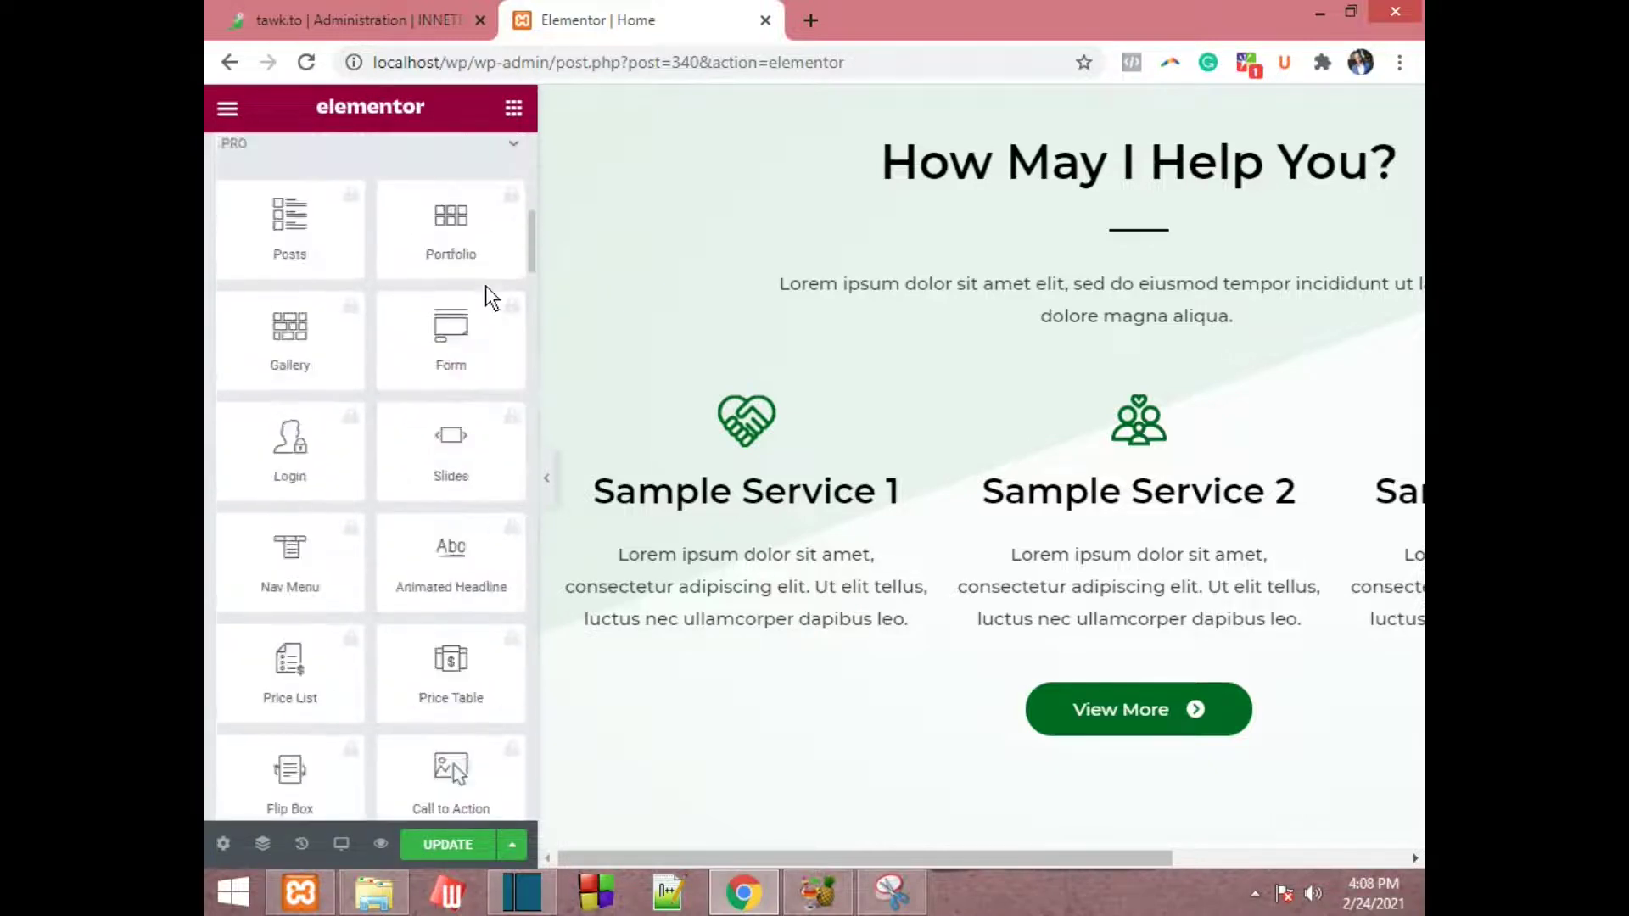
scroll(485, 285, "up", 3)
- Collapse the Pro, General and Basic widget categories to bring up the Essential Addons category
left_click(512, 387)
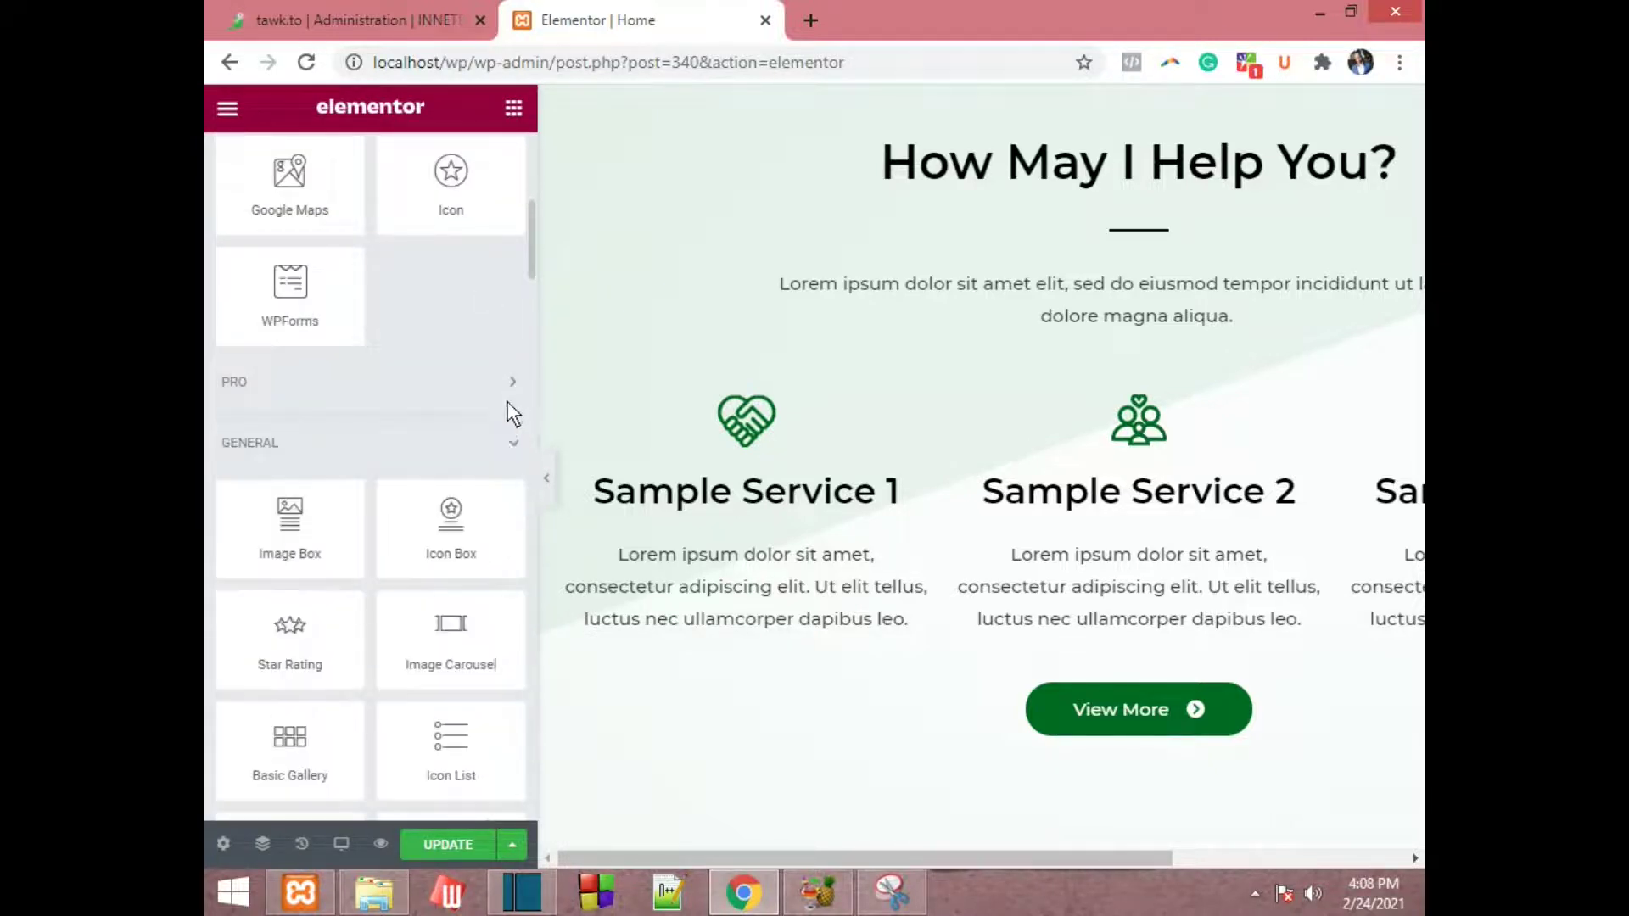
left_click(515, 442)
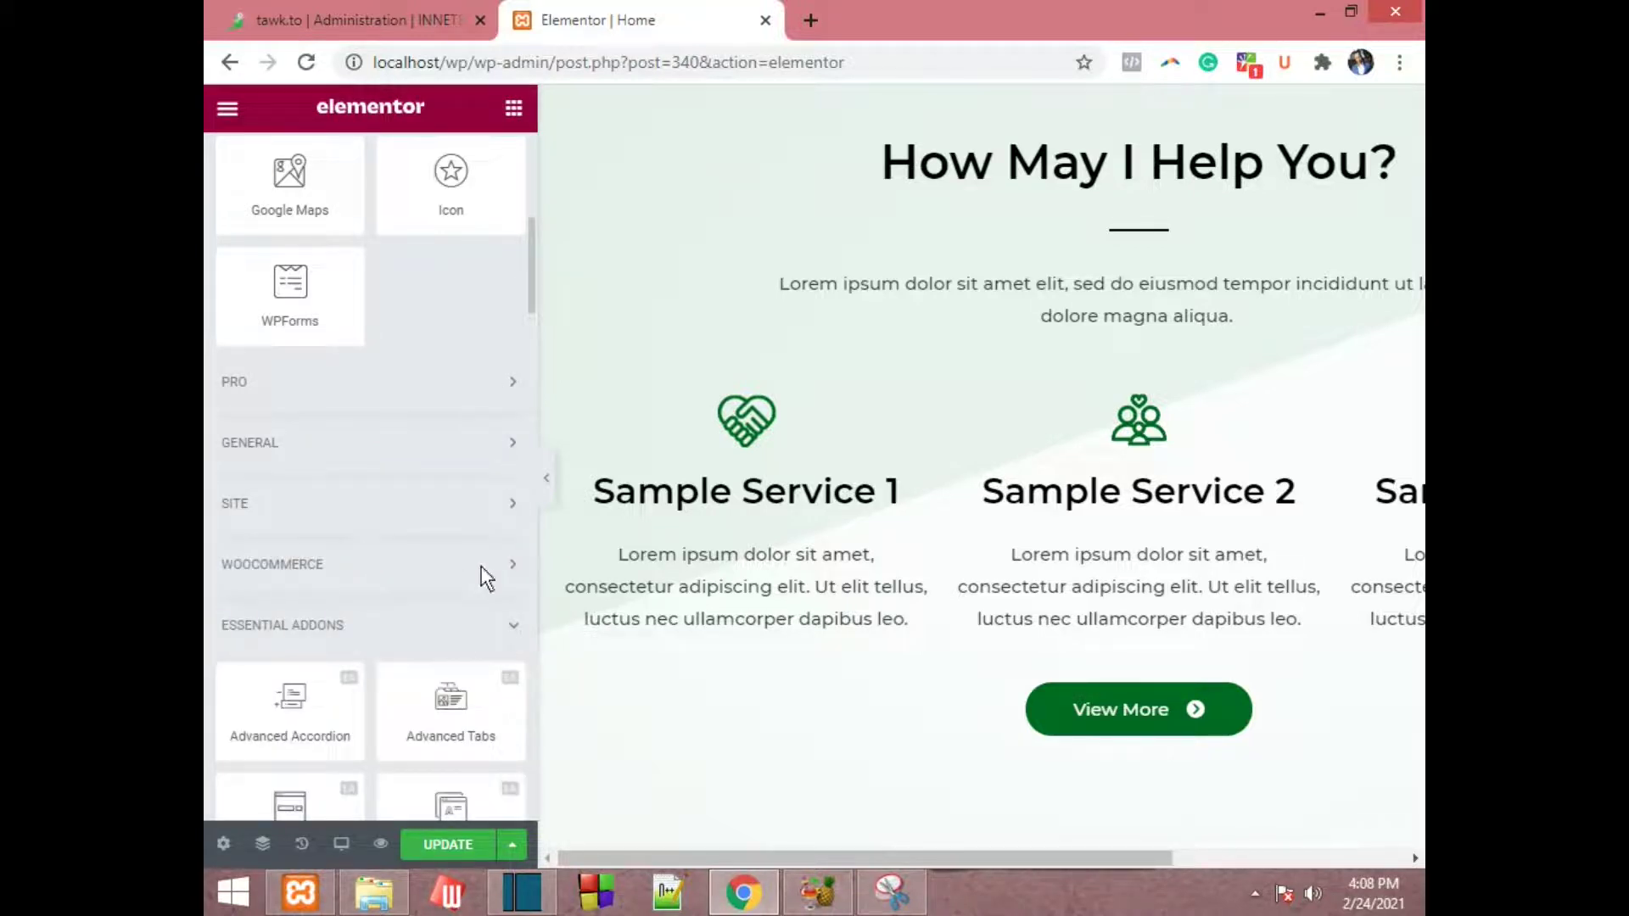
scroll(486, 384, "up", 7)
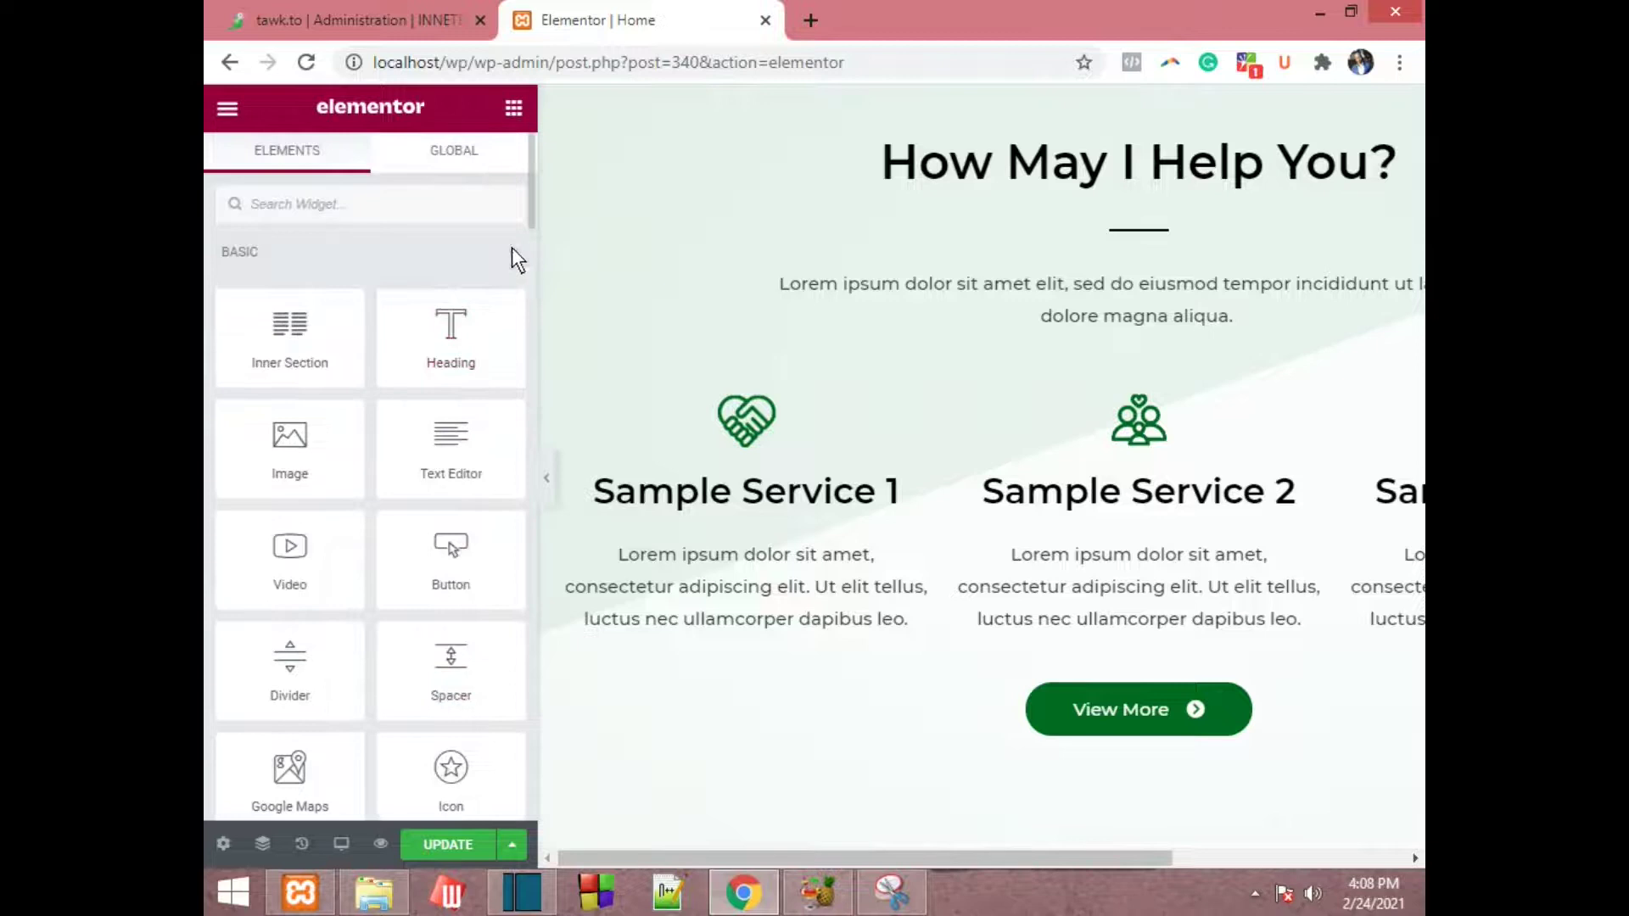
left_click(512, 247)
scroll(429, 475, "down", 2)
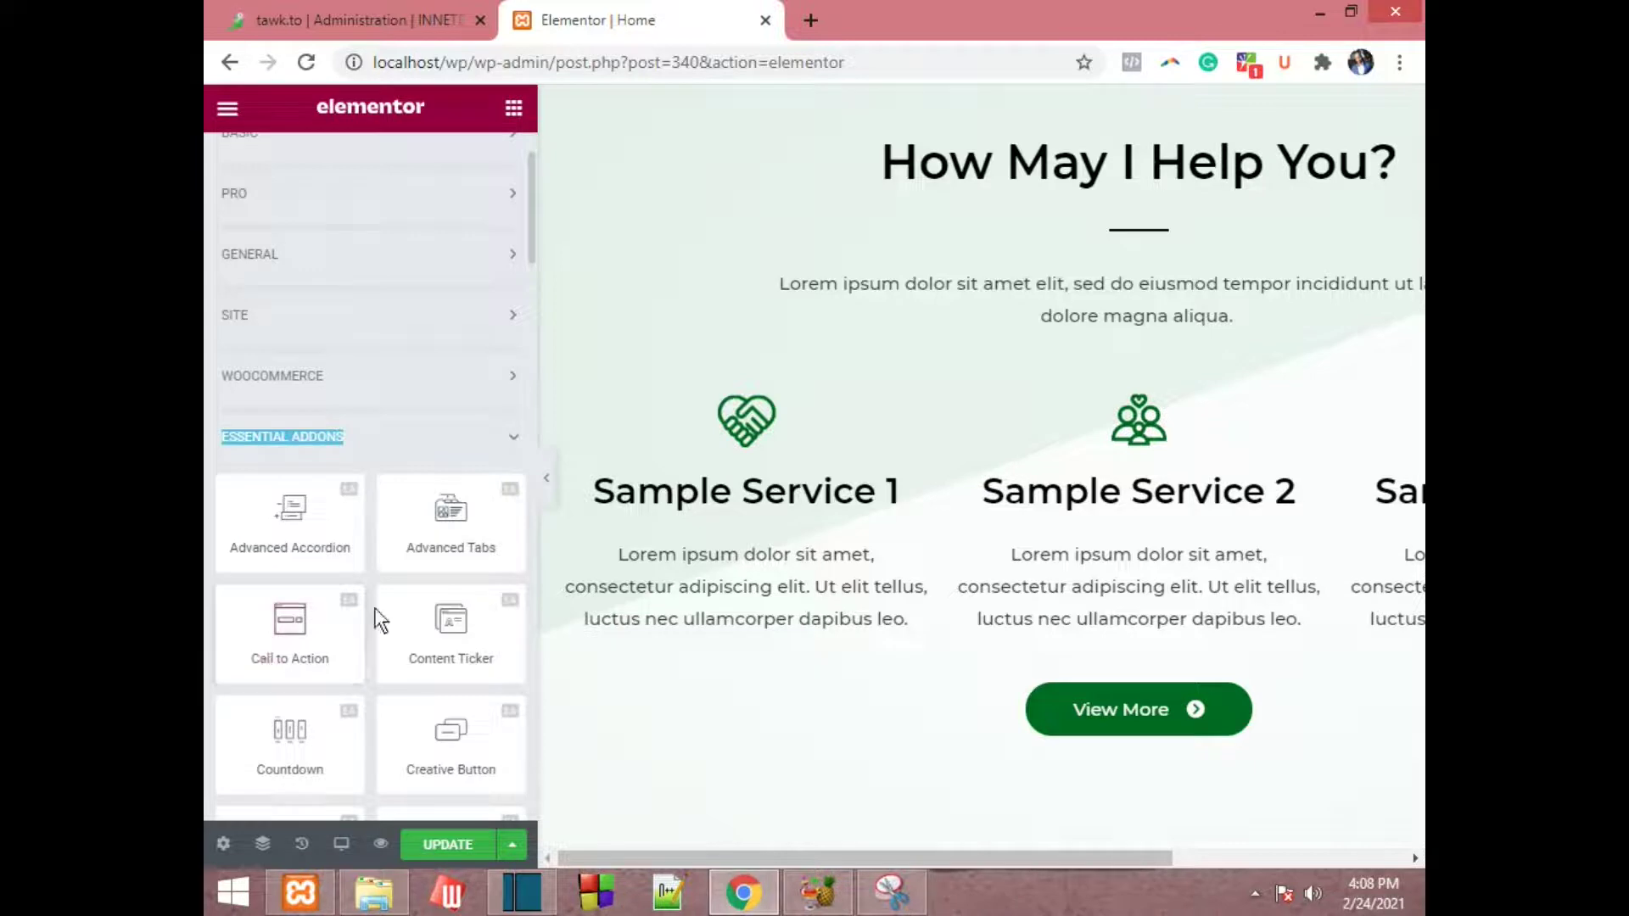
- Examine the widgets offered in the Essential Addons category
scroll(353, 604, "down", 4)
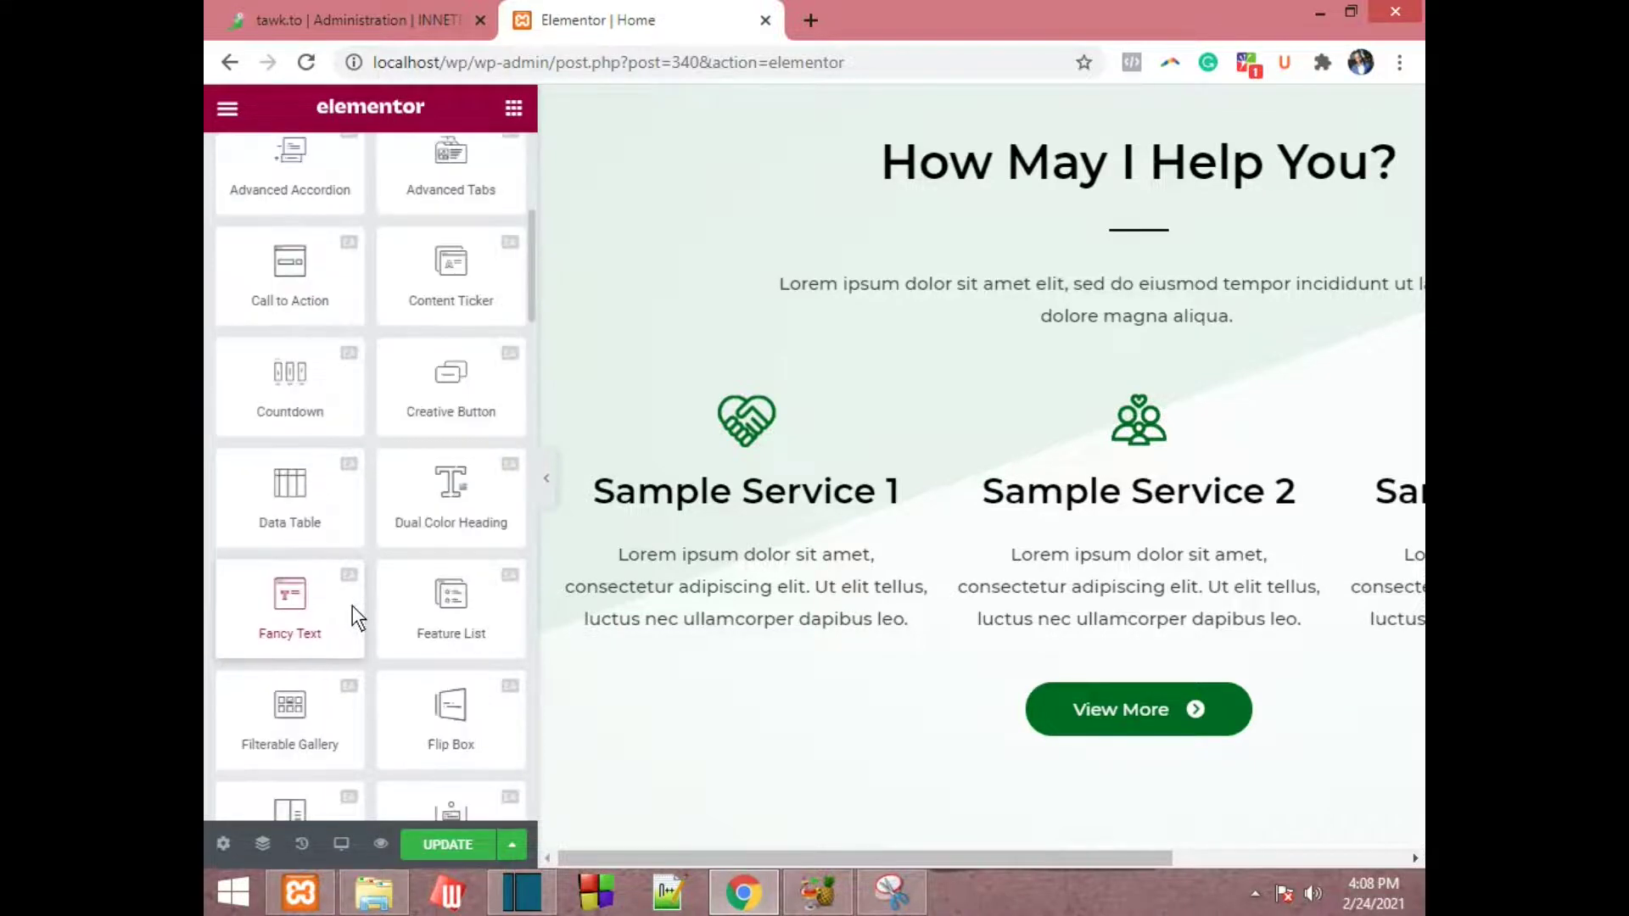
scroll(395, 433, "down", 1)
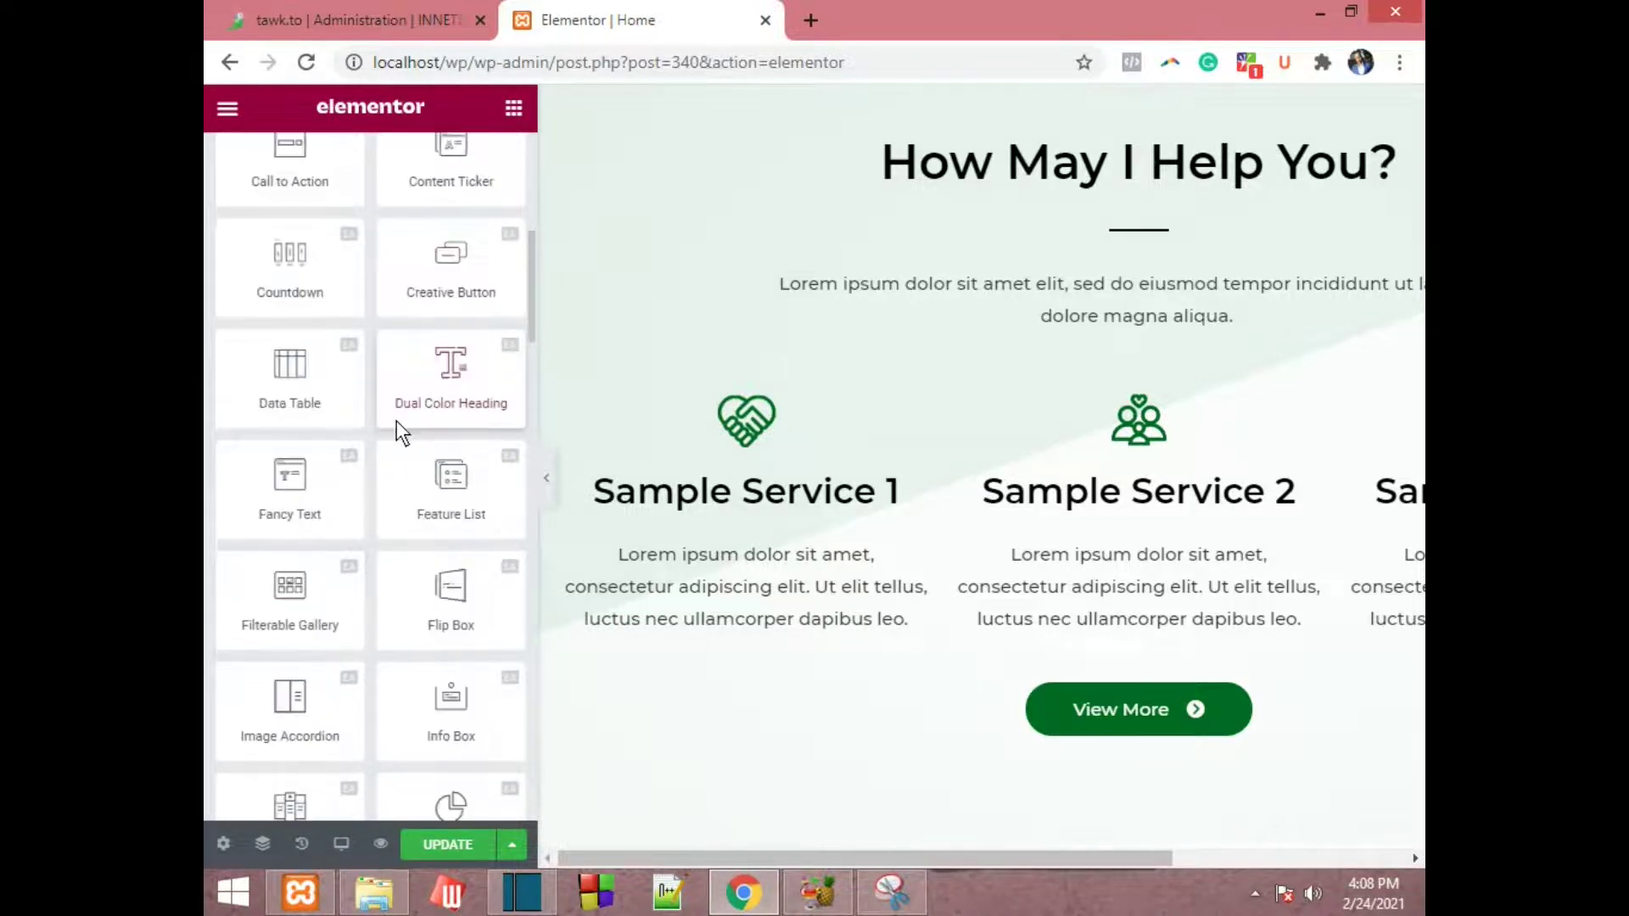
scroll(399, 505, "down", 1)
scroll(394, 496, "up", 5)
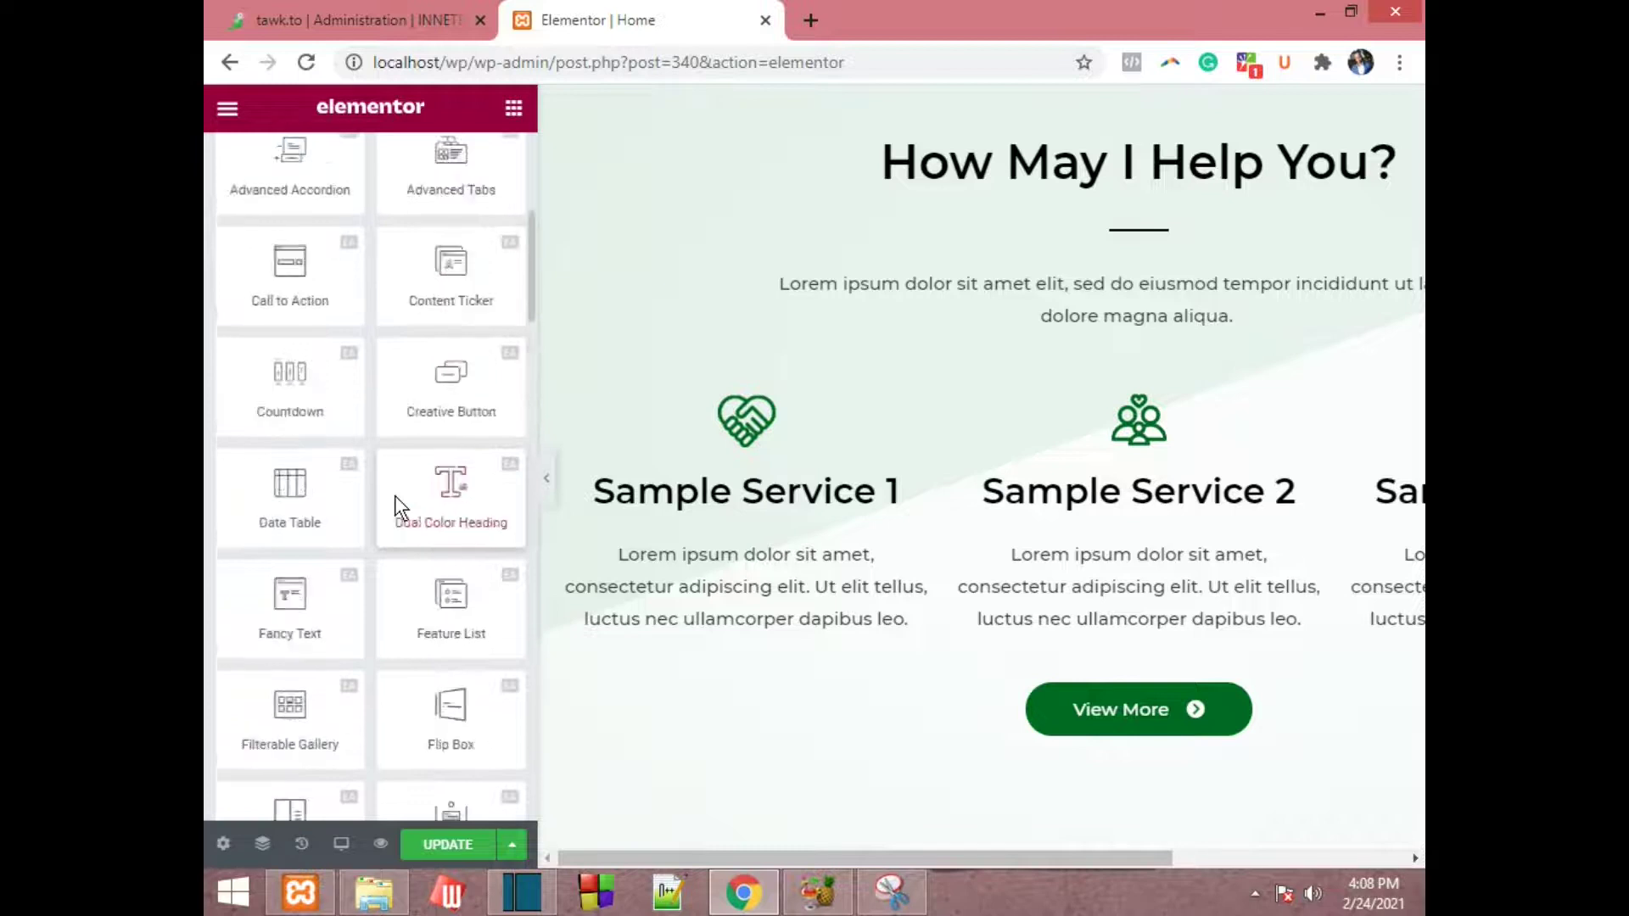
scroll(394, 494, "up", 1)
scroll(389, 482, "down", 3)
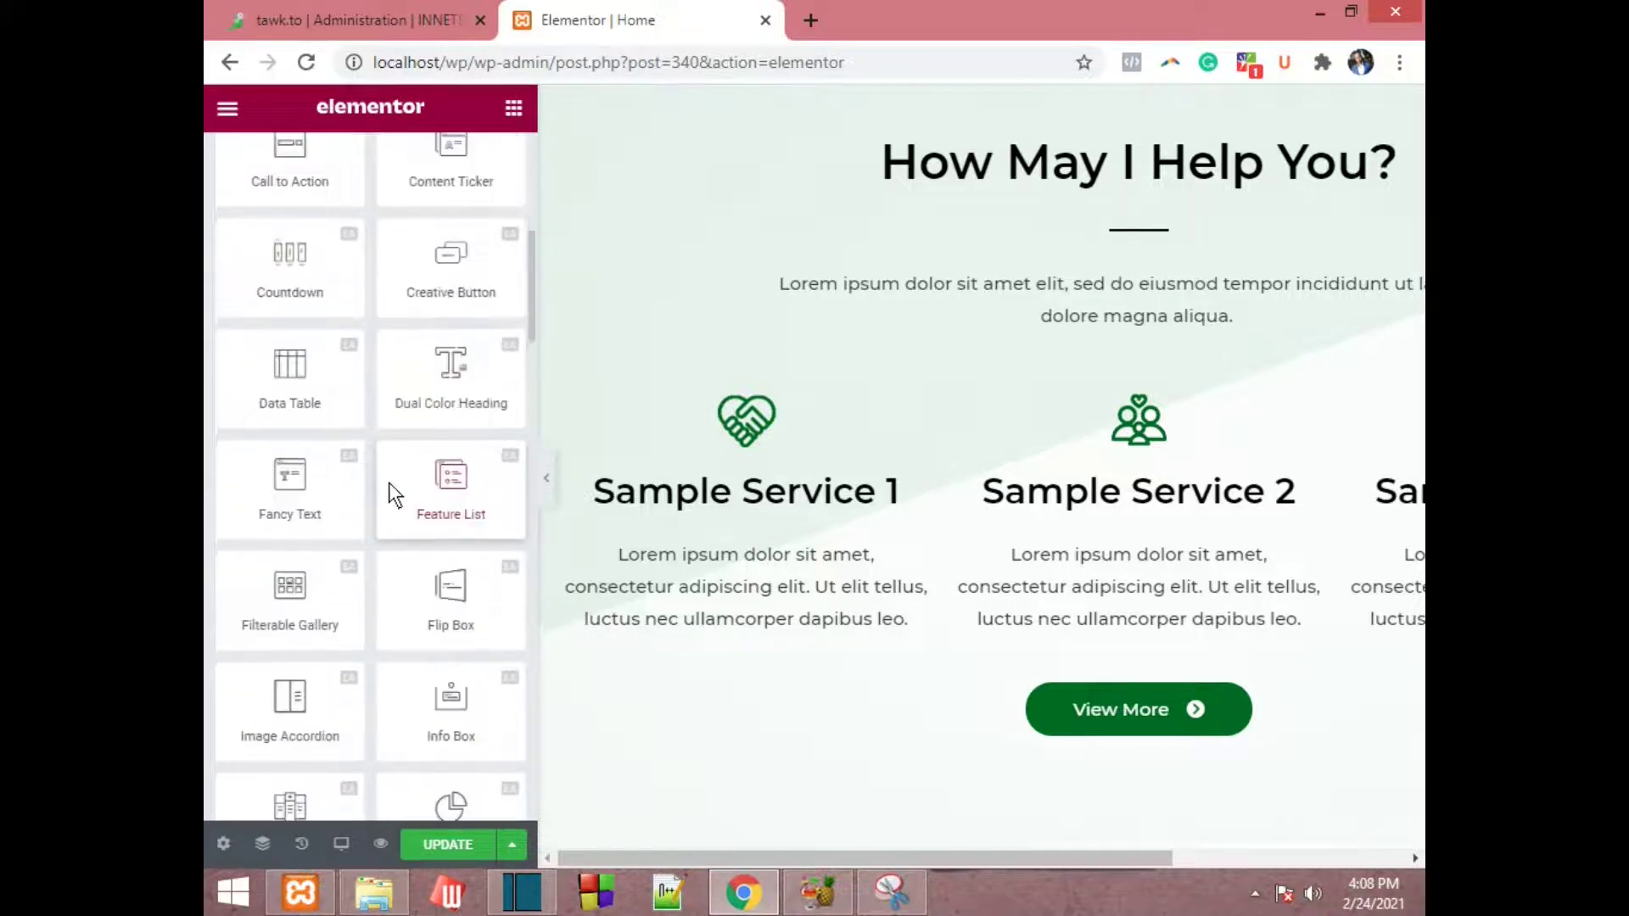
scroll(426, 361, "down", 1)
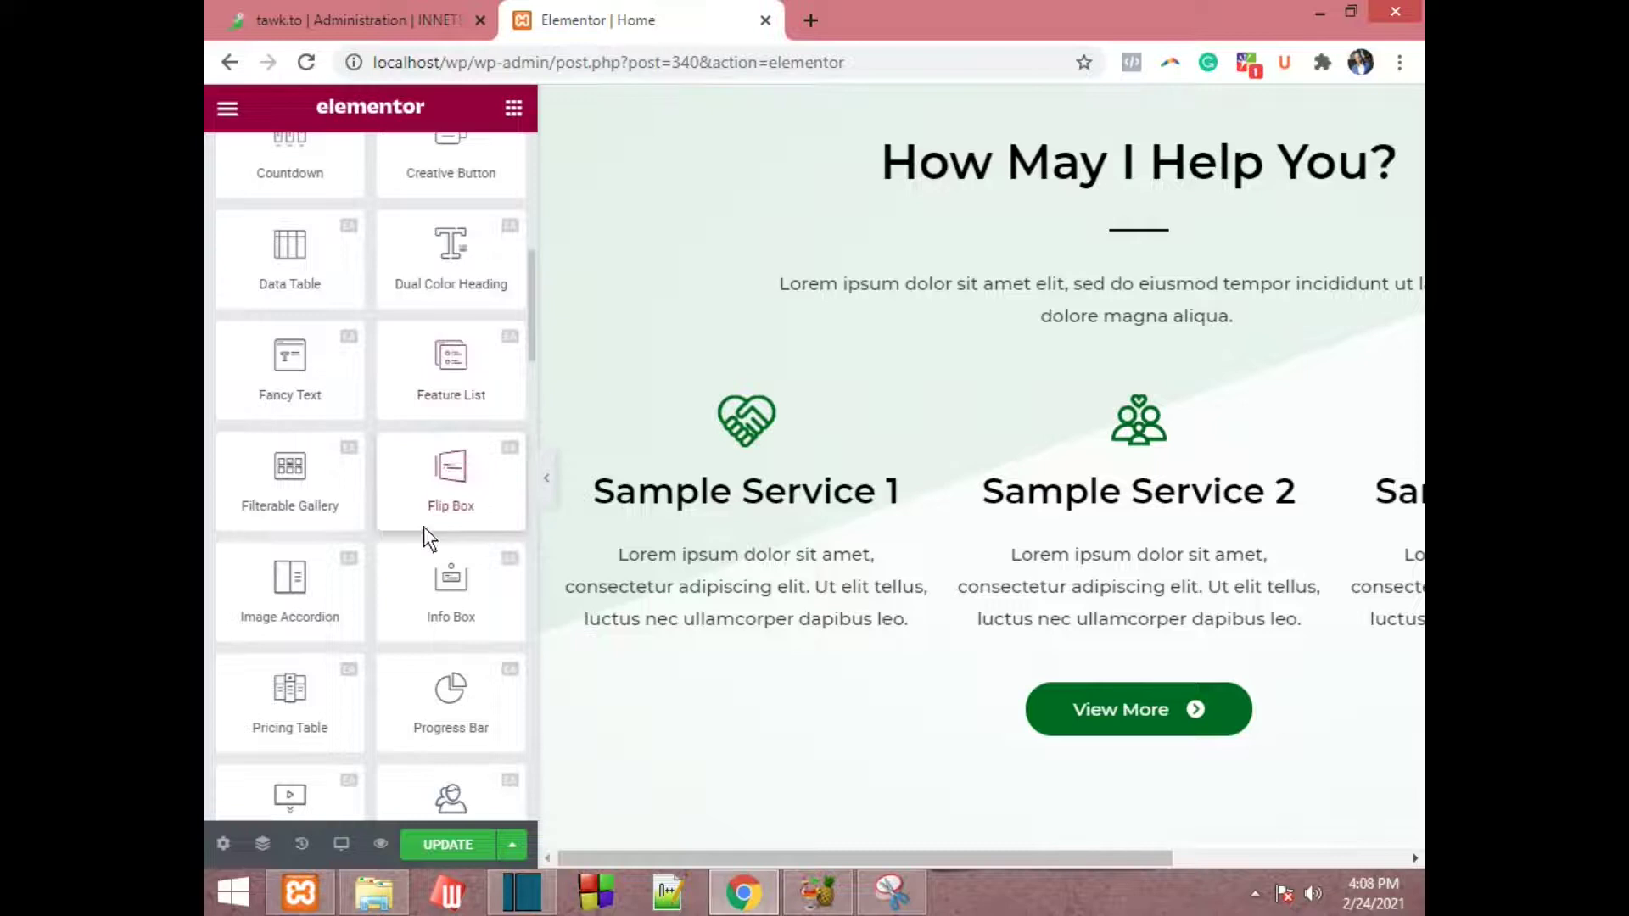
scroll(427, 537, "down", 2)
scroll(423, 531, "down", 1)
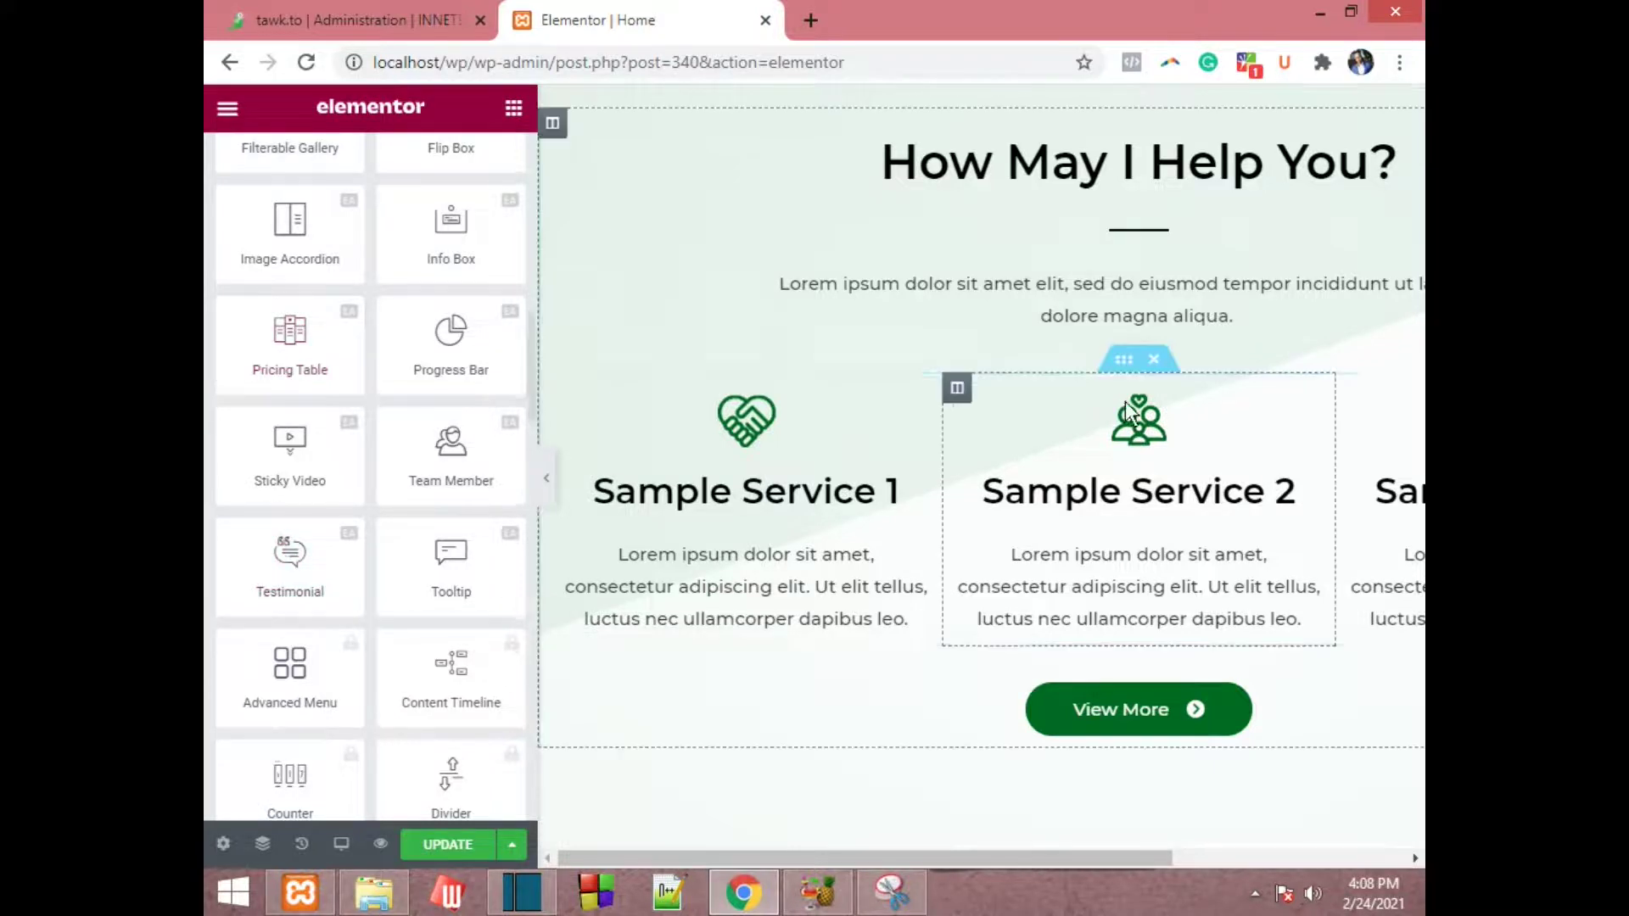
- Delete the lorem ipsum text widget from the column beside the Merry Christmas image
scroll(1133, 537, "down", 15)
scroll(1134, 537, "up", 2)
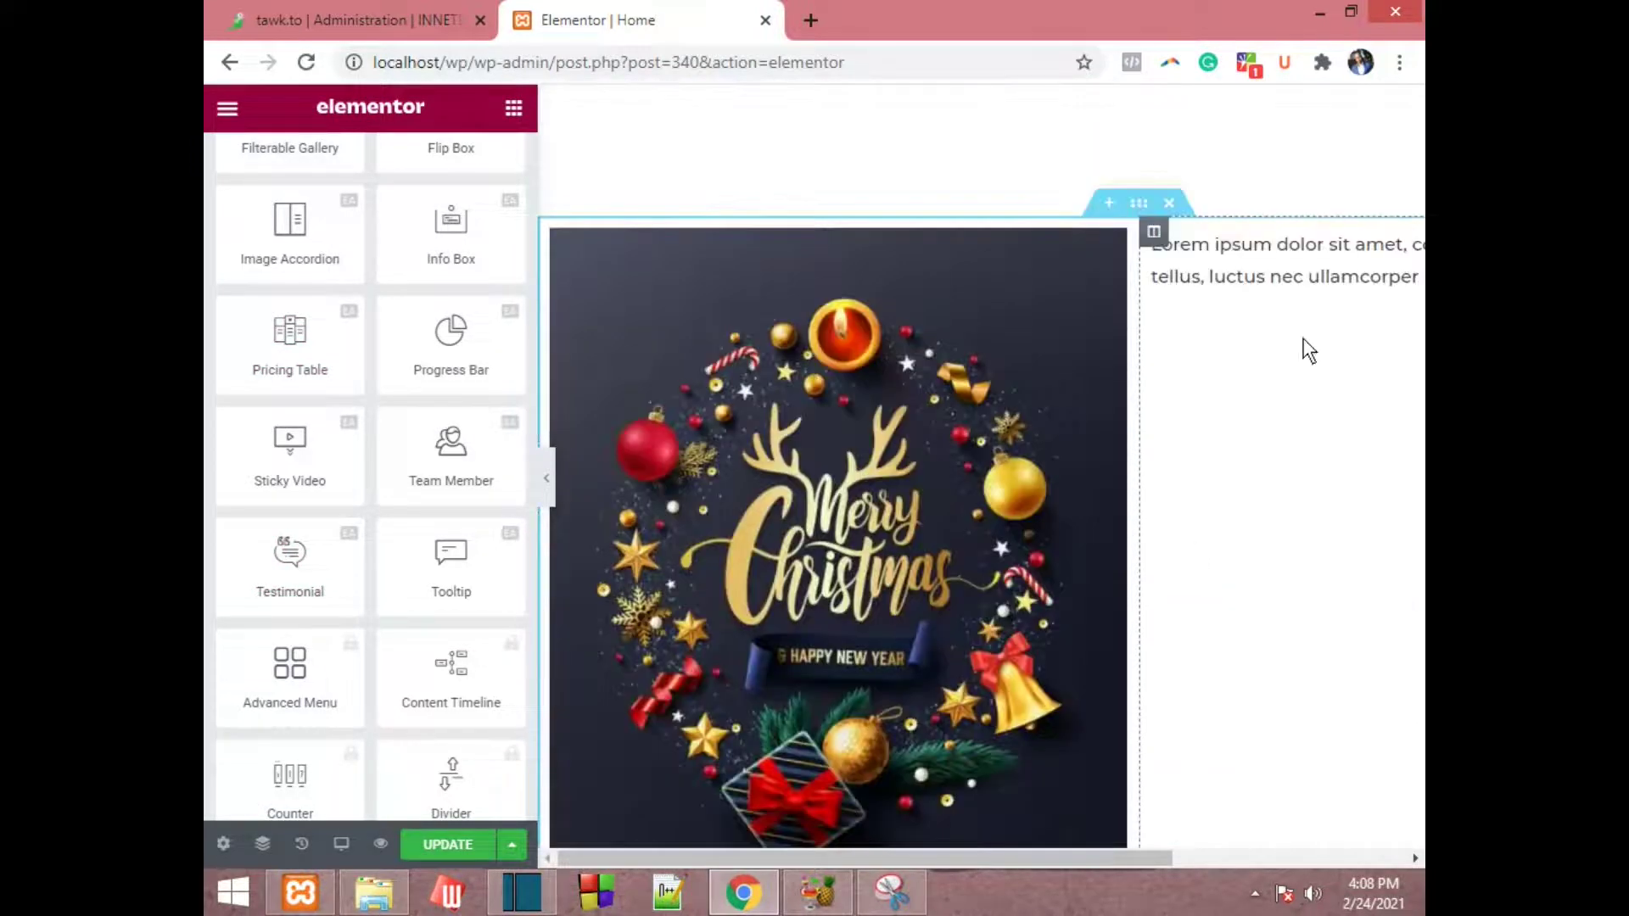
left_click(1272, 295)
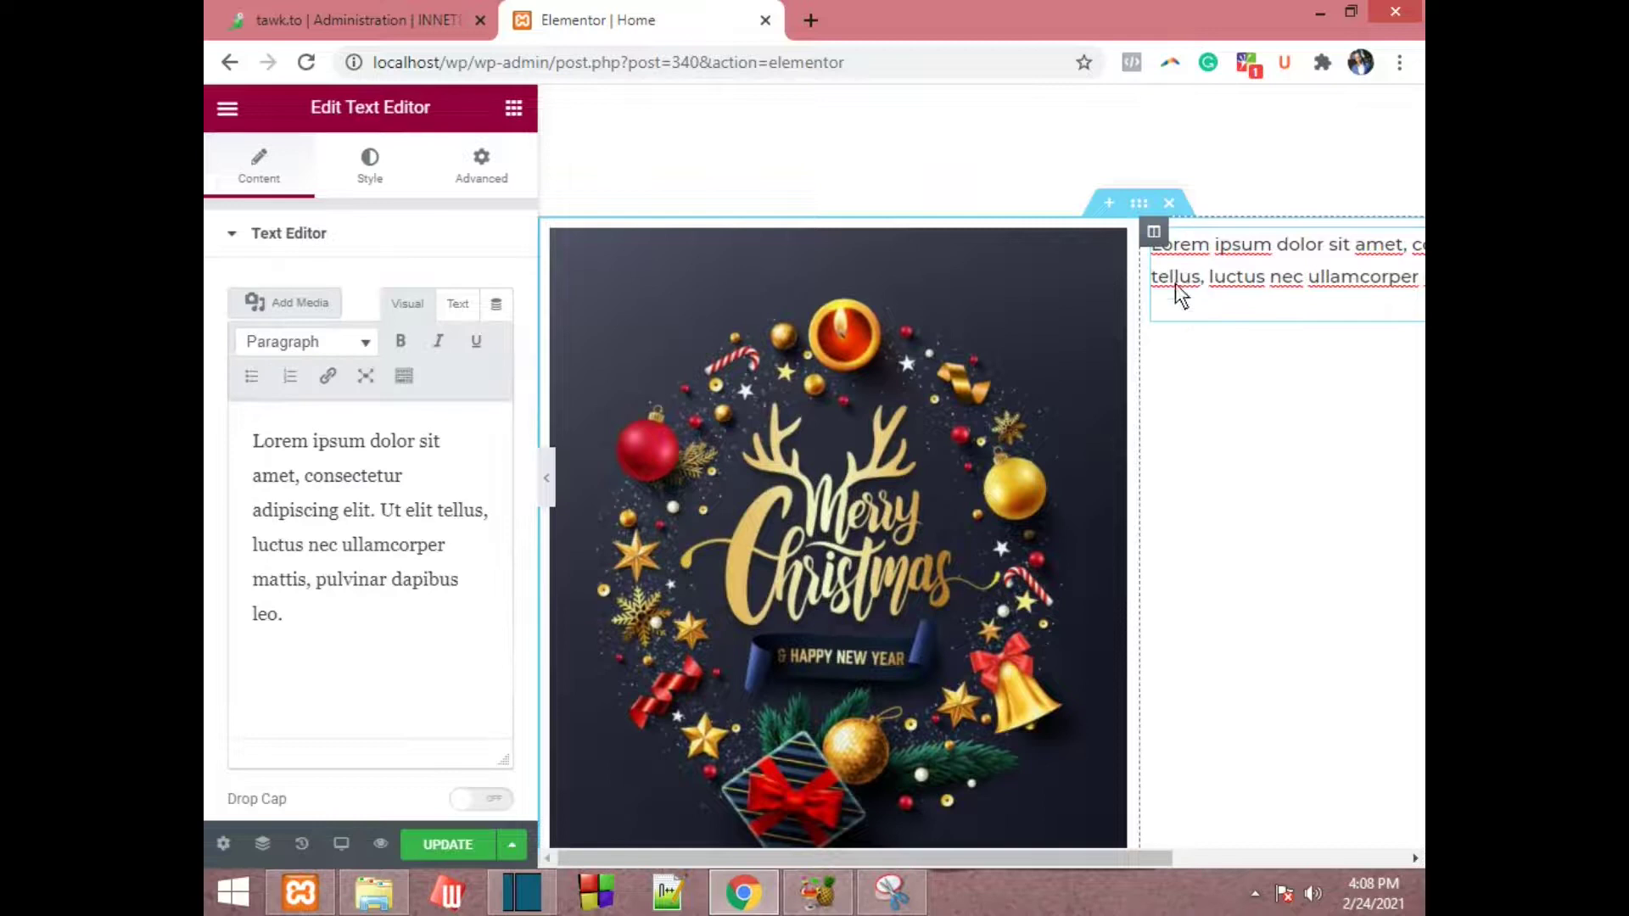
left_click(1161, 236)
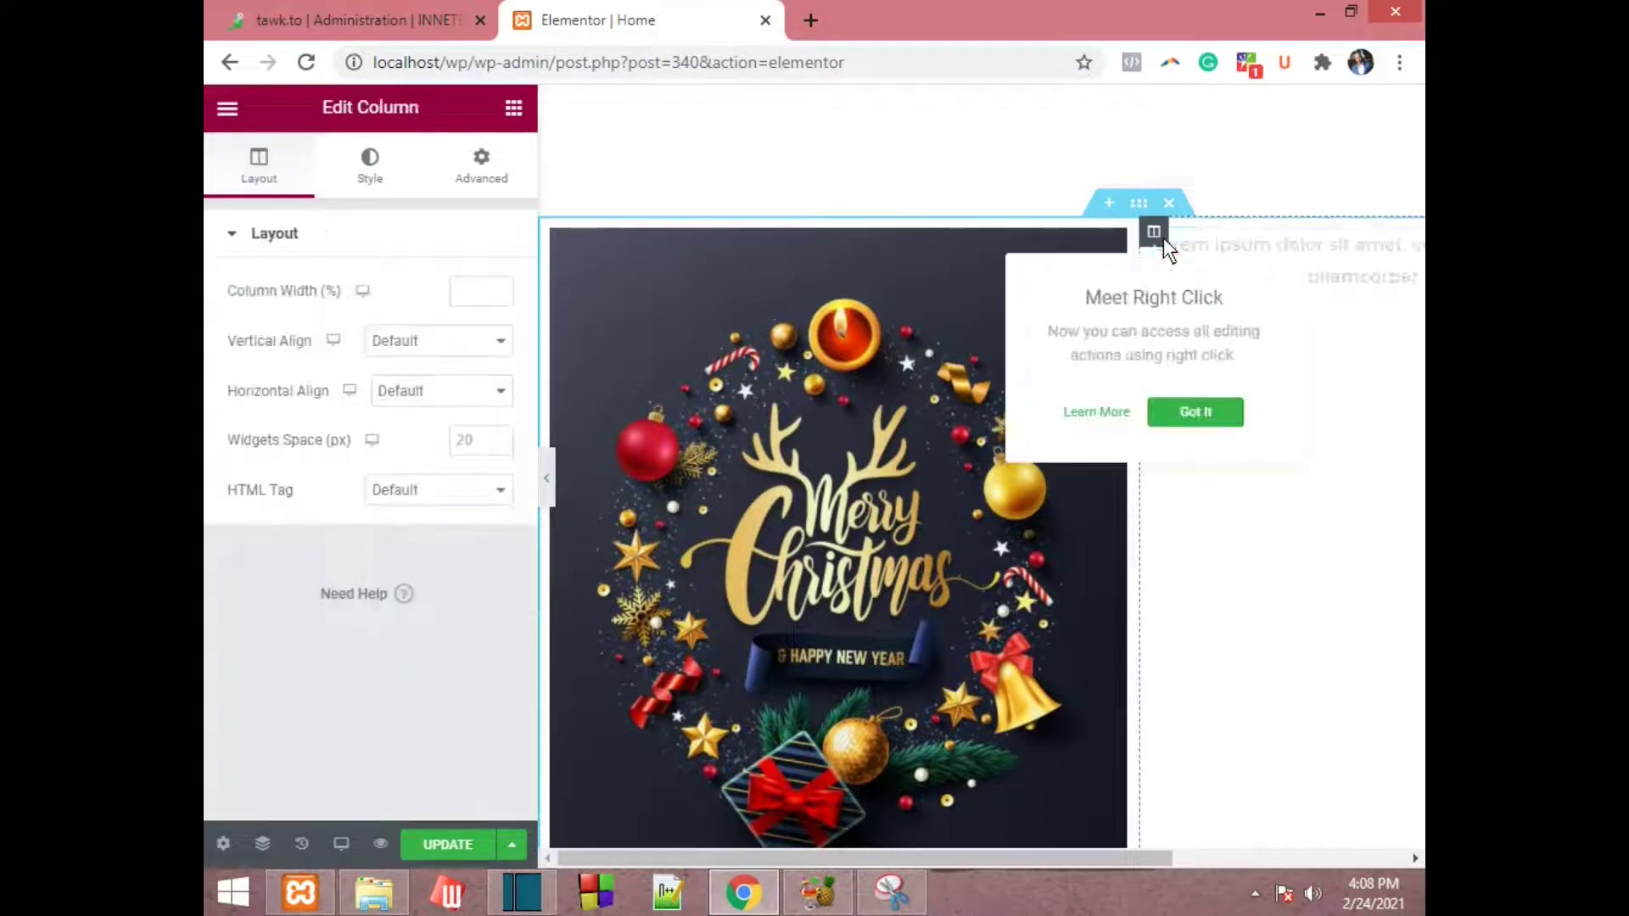
left_click(1322, 246)
left_click_drag(1073, 855, 1310, 855)
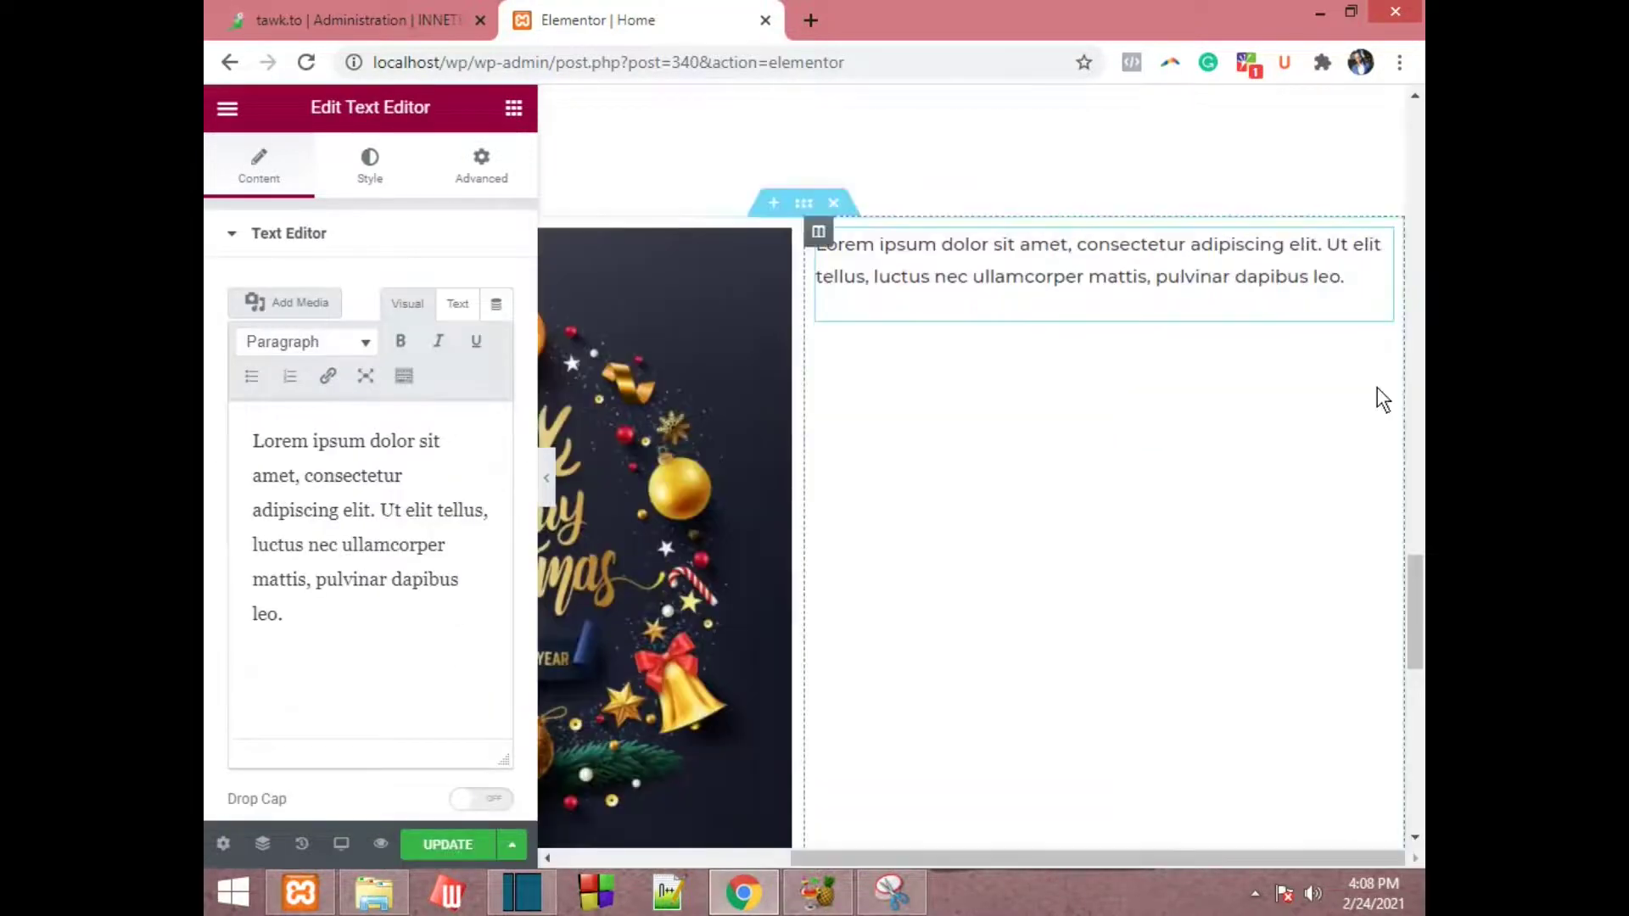
left_click(1382, 246)
right_click(1383, 247)
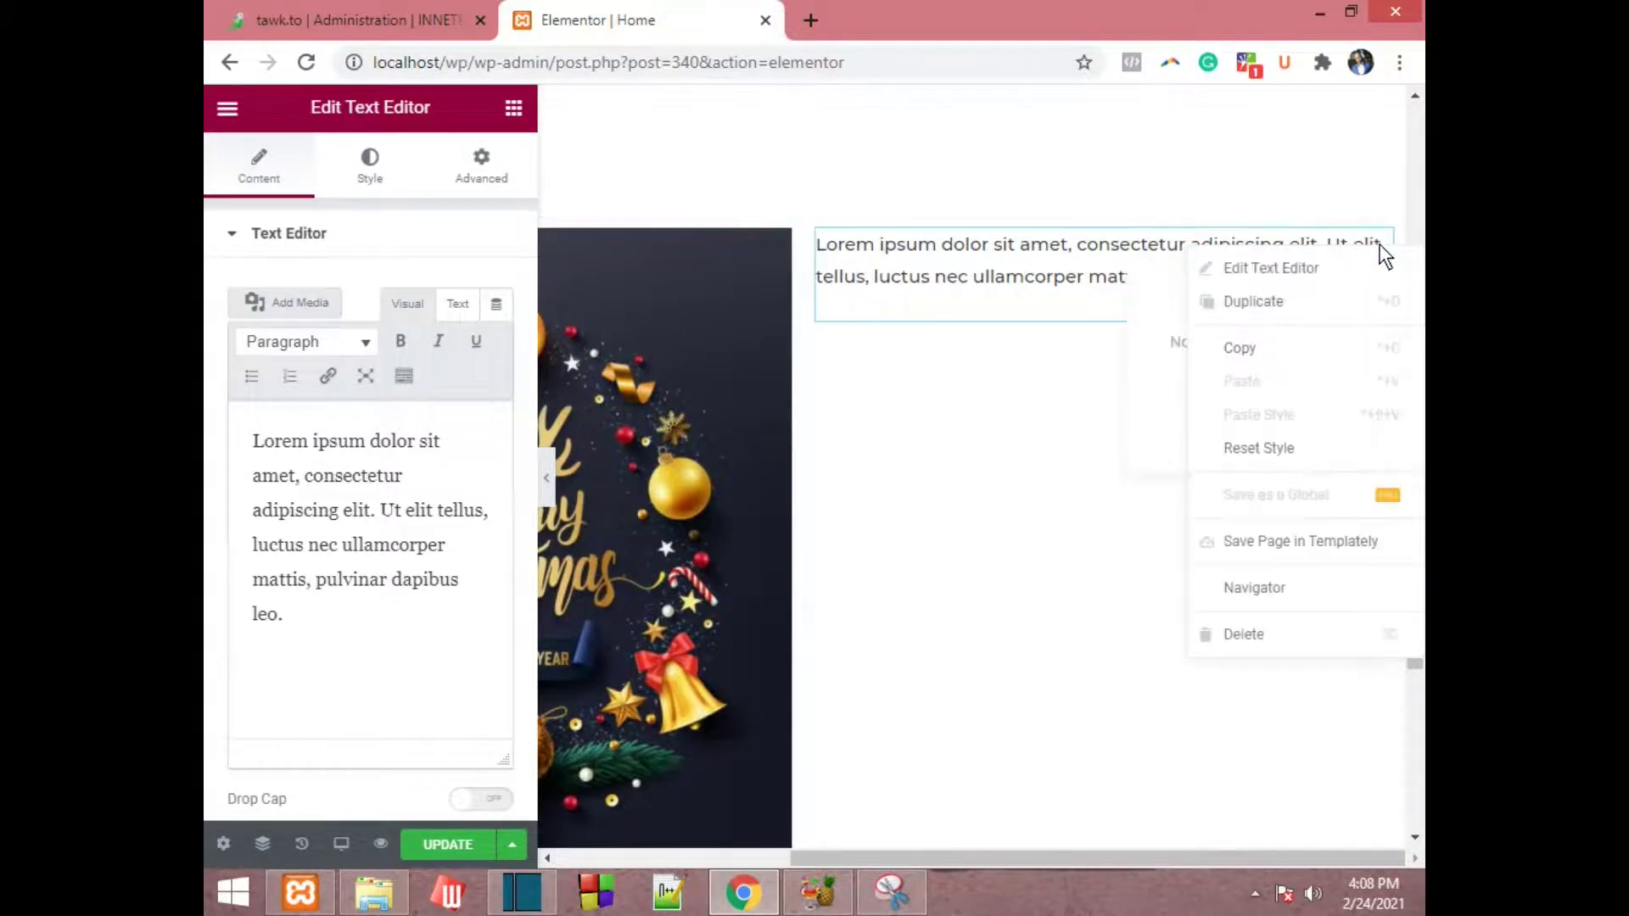
left_click(1287, 637)
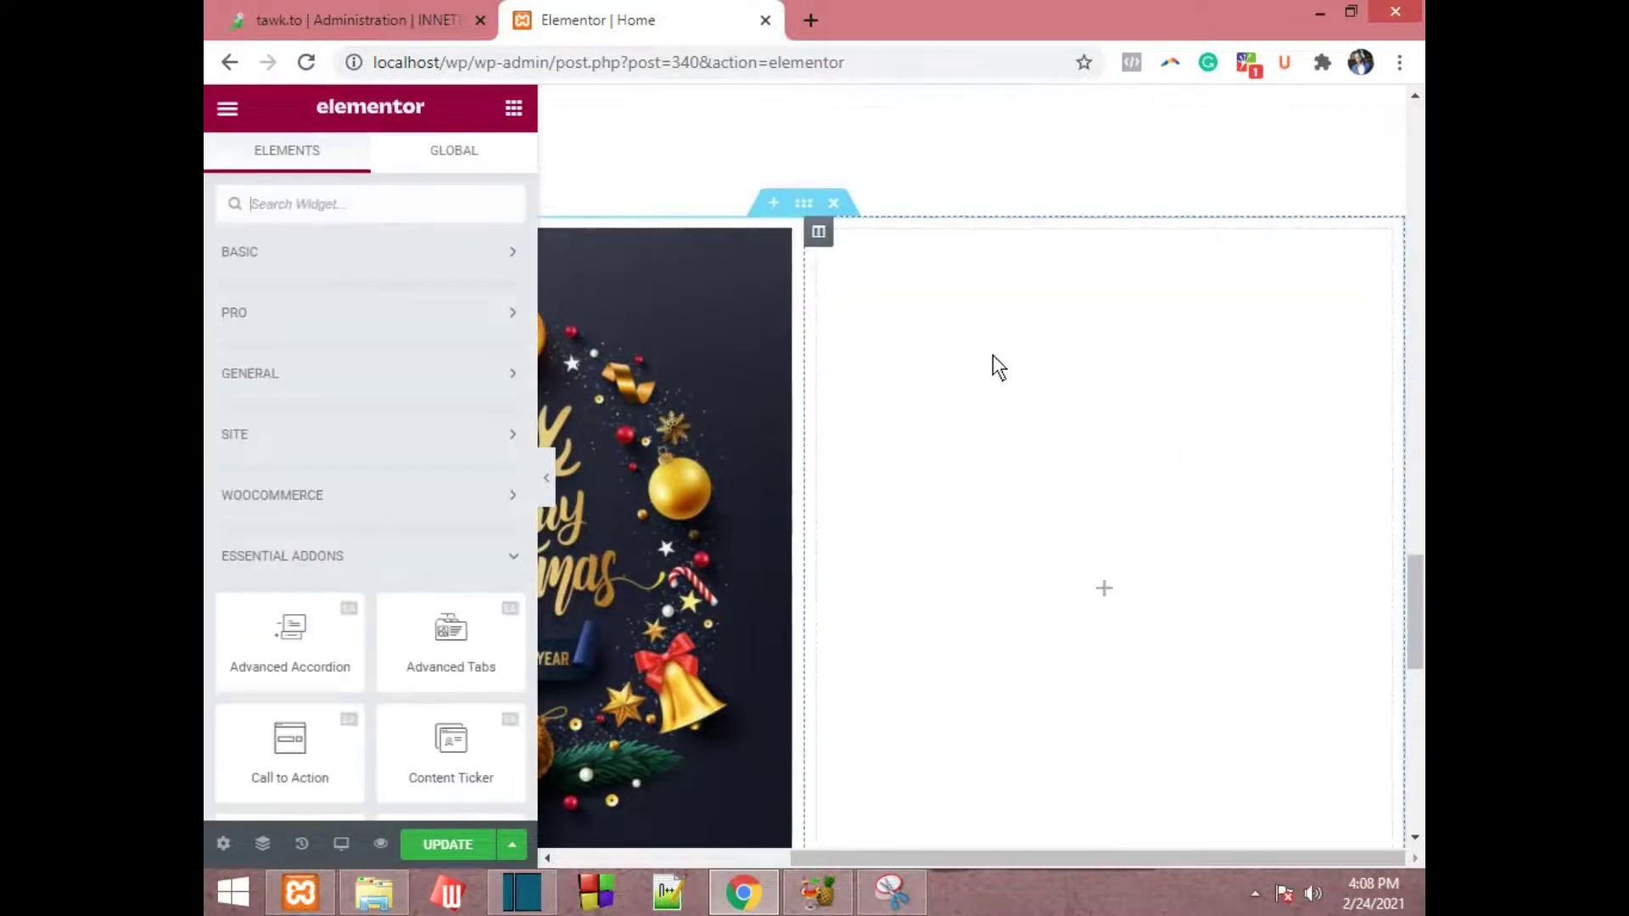
- Add an Essential Addons Pricing Table widget to the empty column beside the Merry Christmas image
scroll(355, 577, "down", 5)
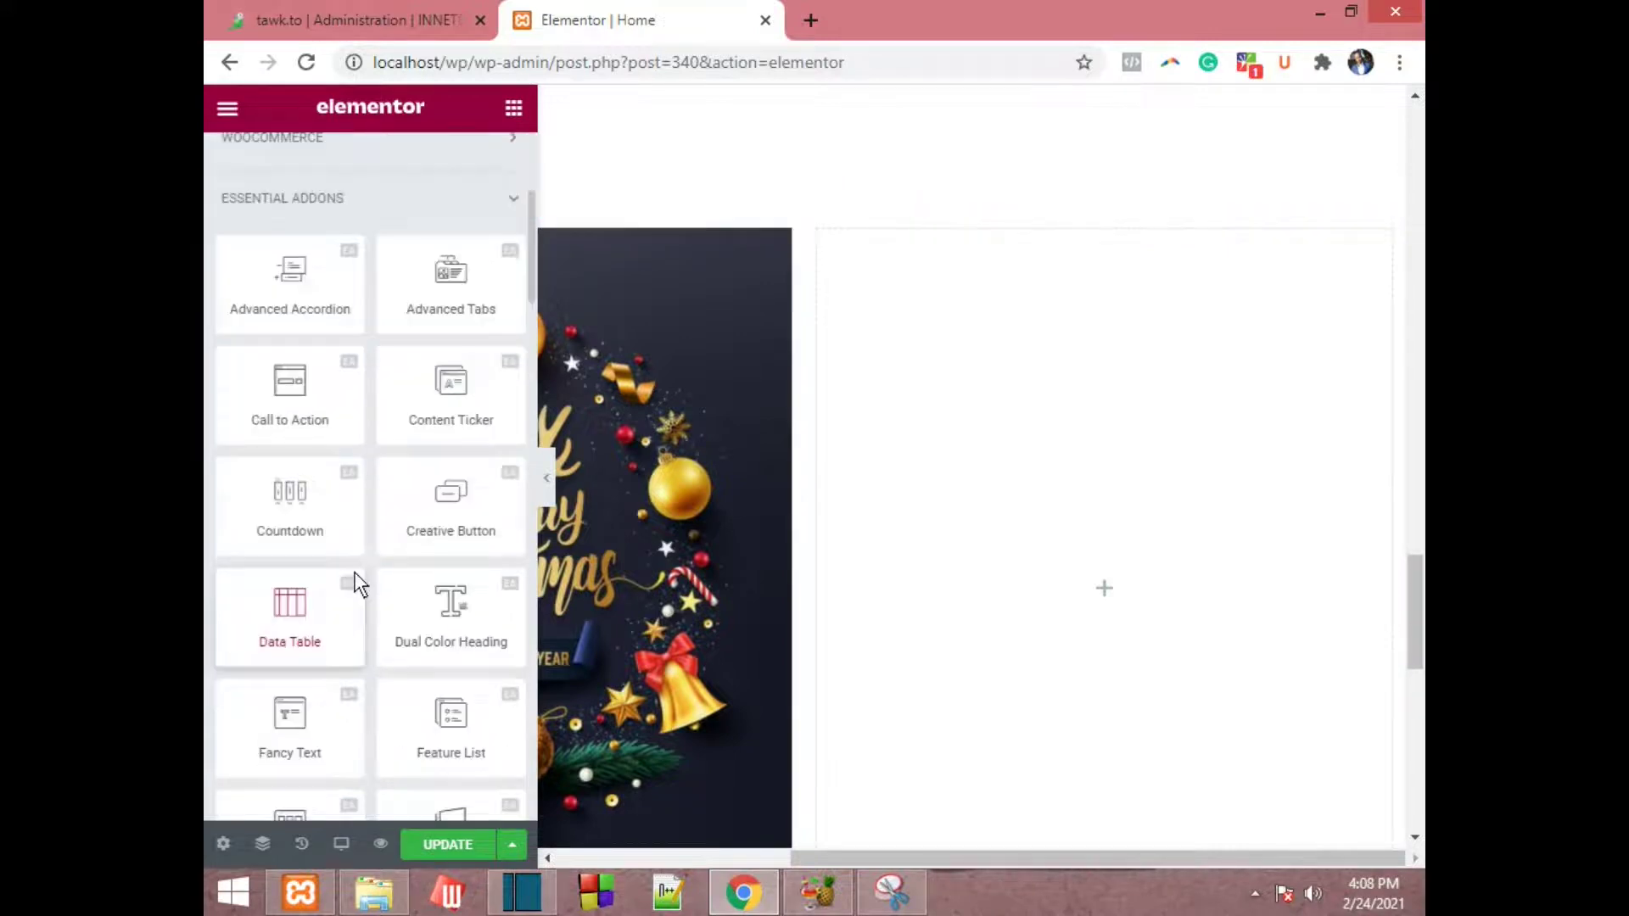
scroll(348, 552, "down", 1)
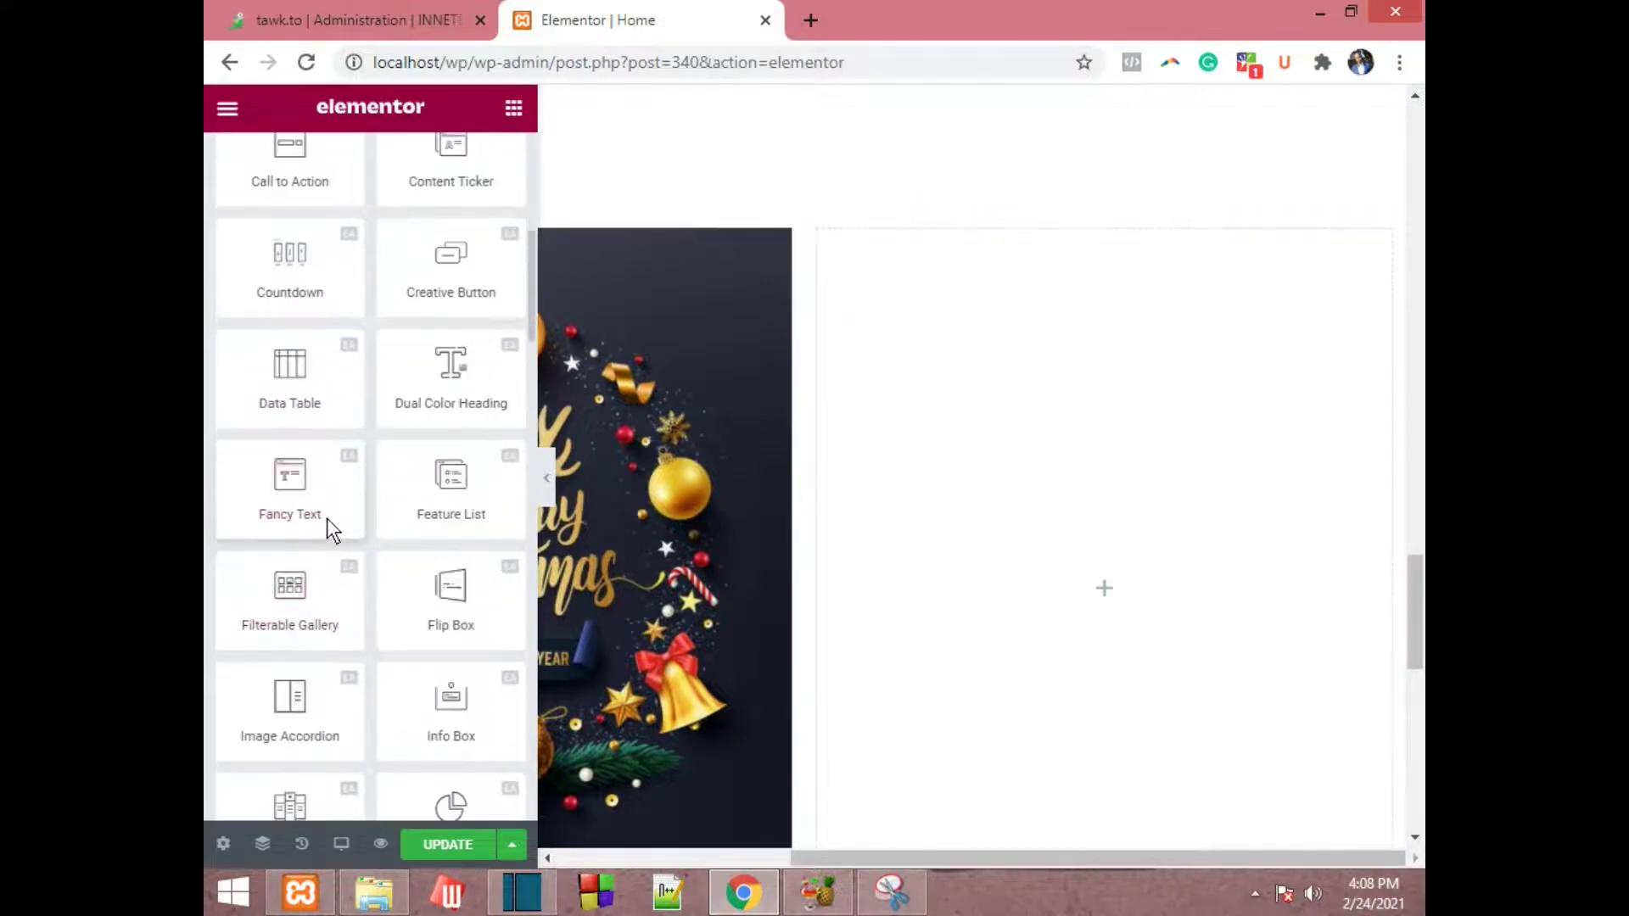
scroll(314, 471, "down", 1)
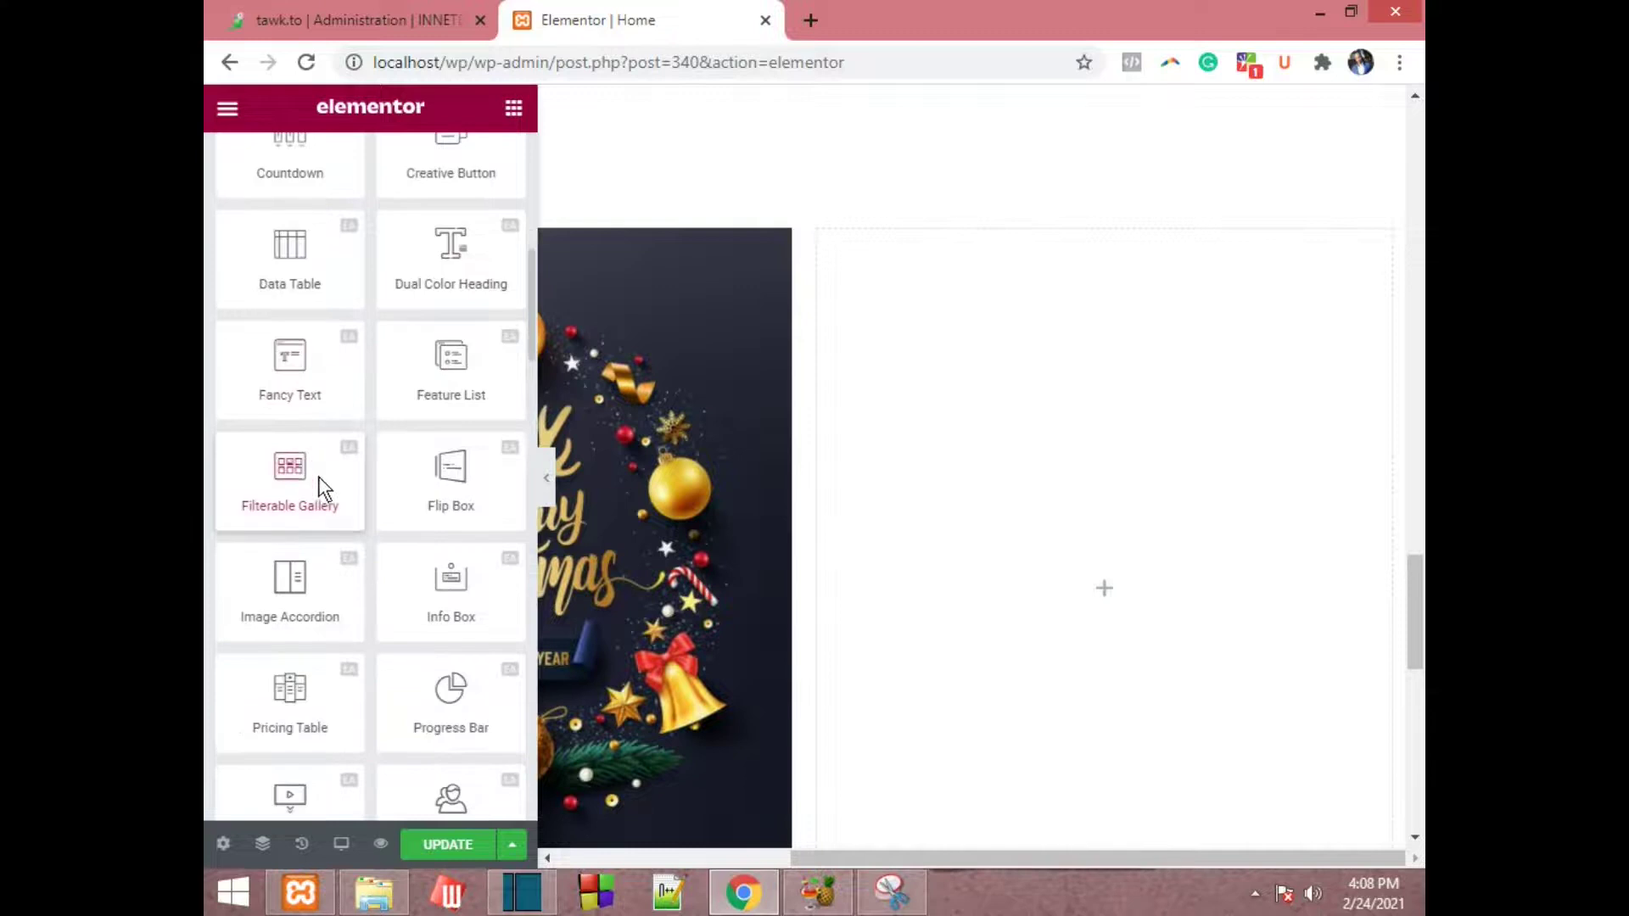
scroll(321, 481, "down", 1)
left_click_drag(318, 573, 1222, 650)
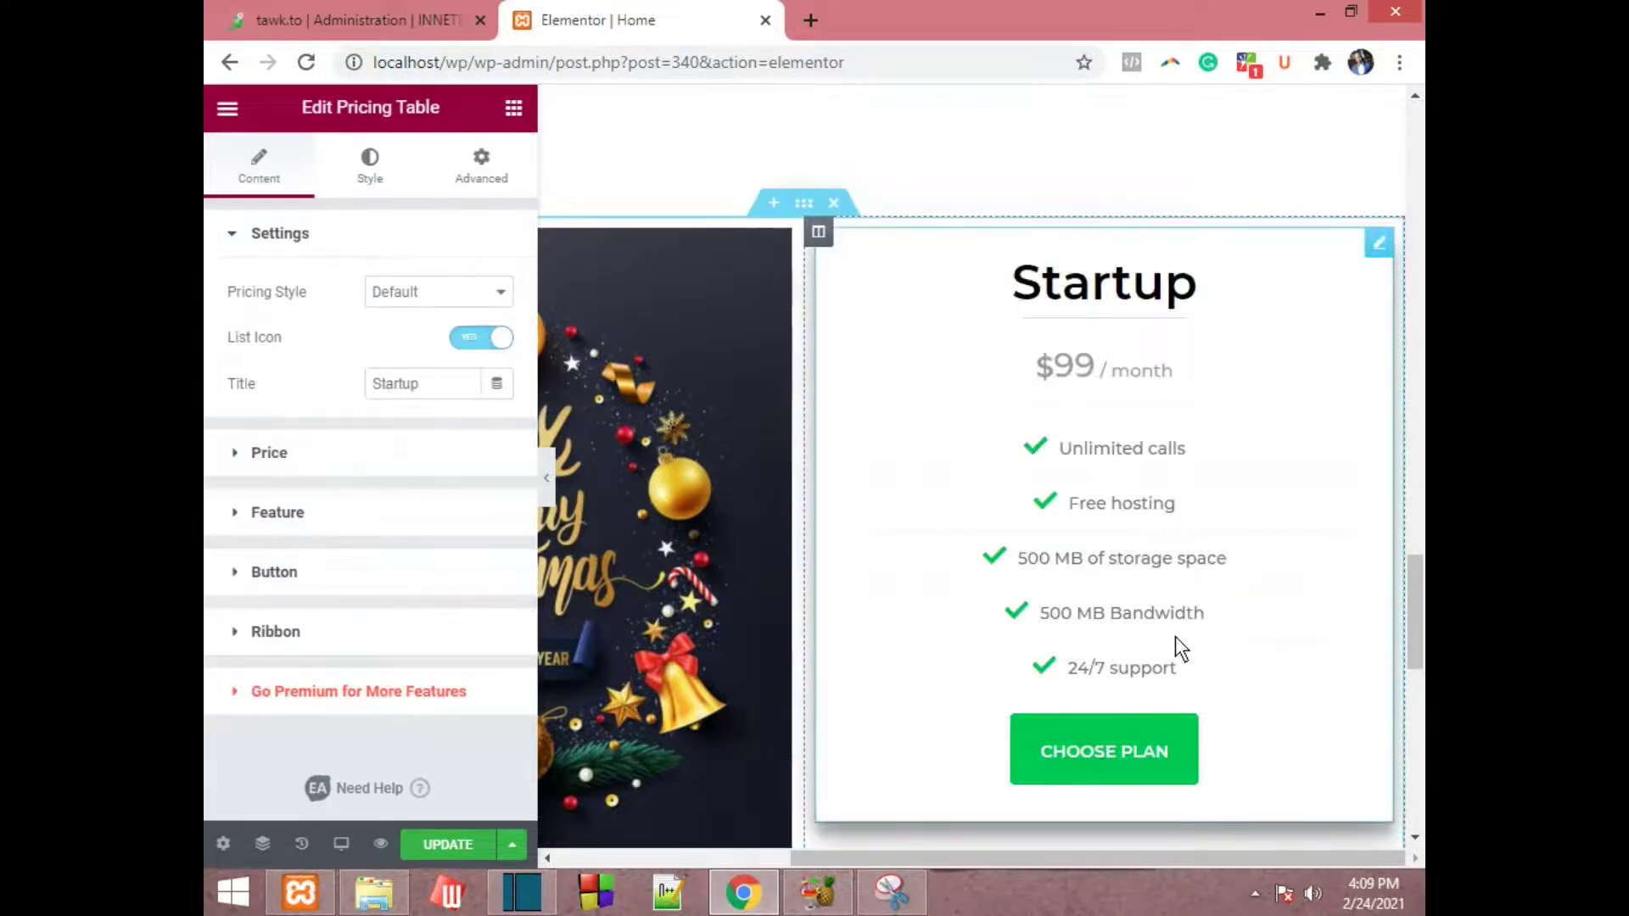
scroll(1341, 475, "down", 3)
scroll(1022, 520, "up", 3)
scroll(1093, 679, "down", 2)
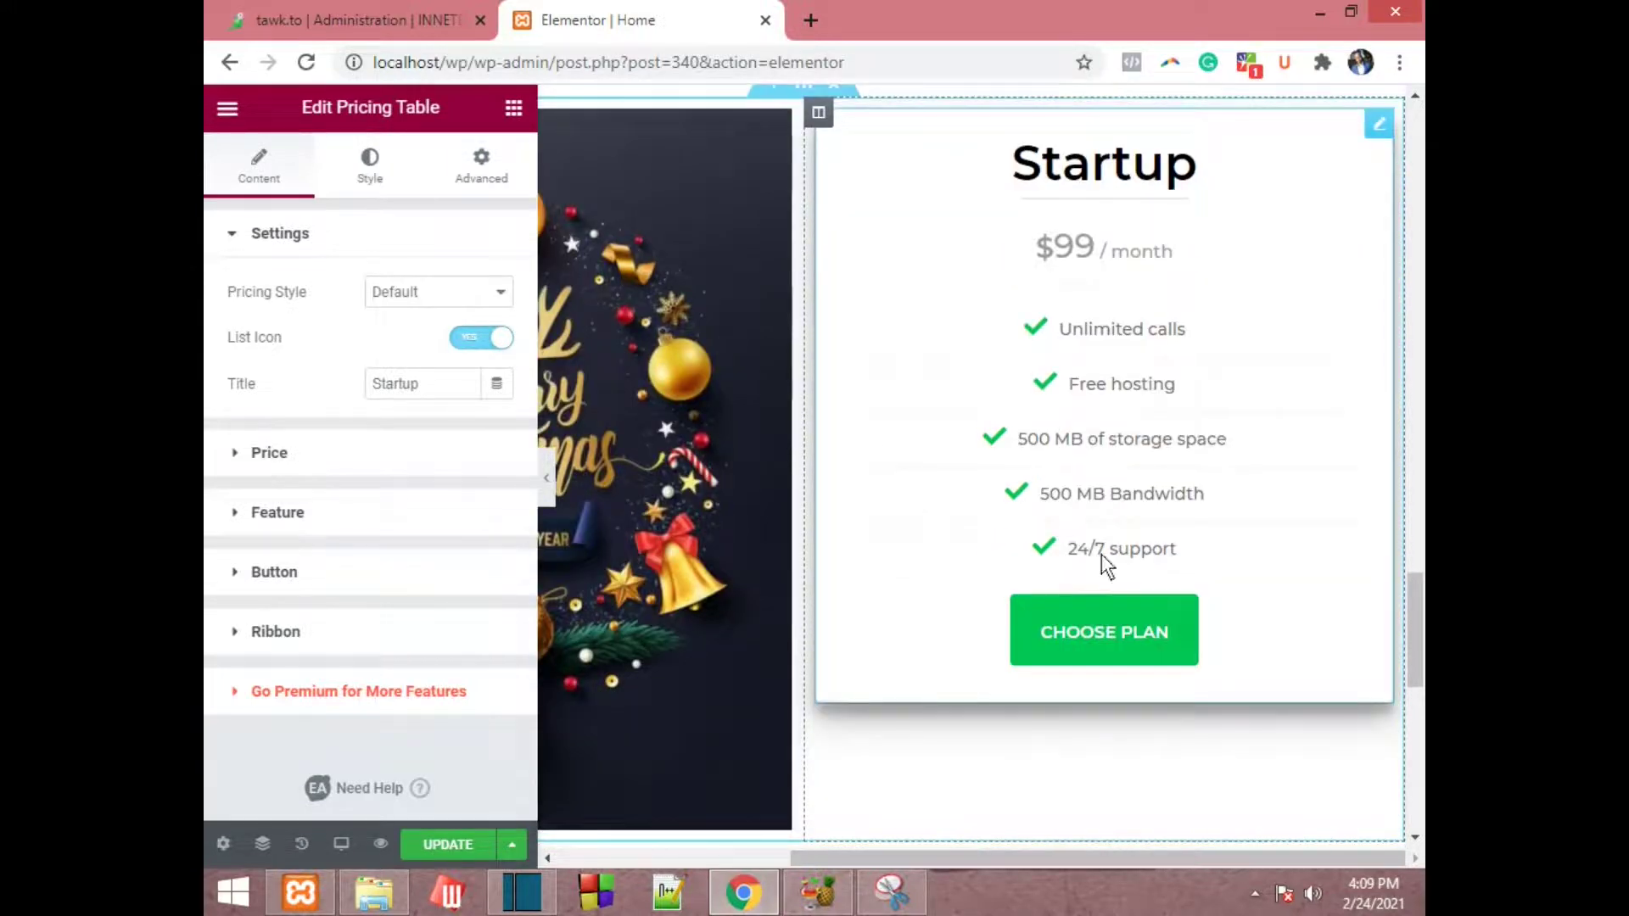
scroll(982, 554, "up", 3)
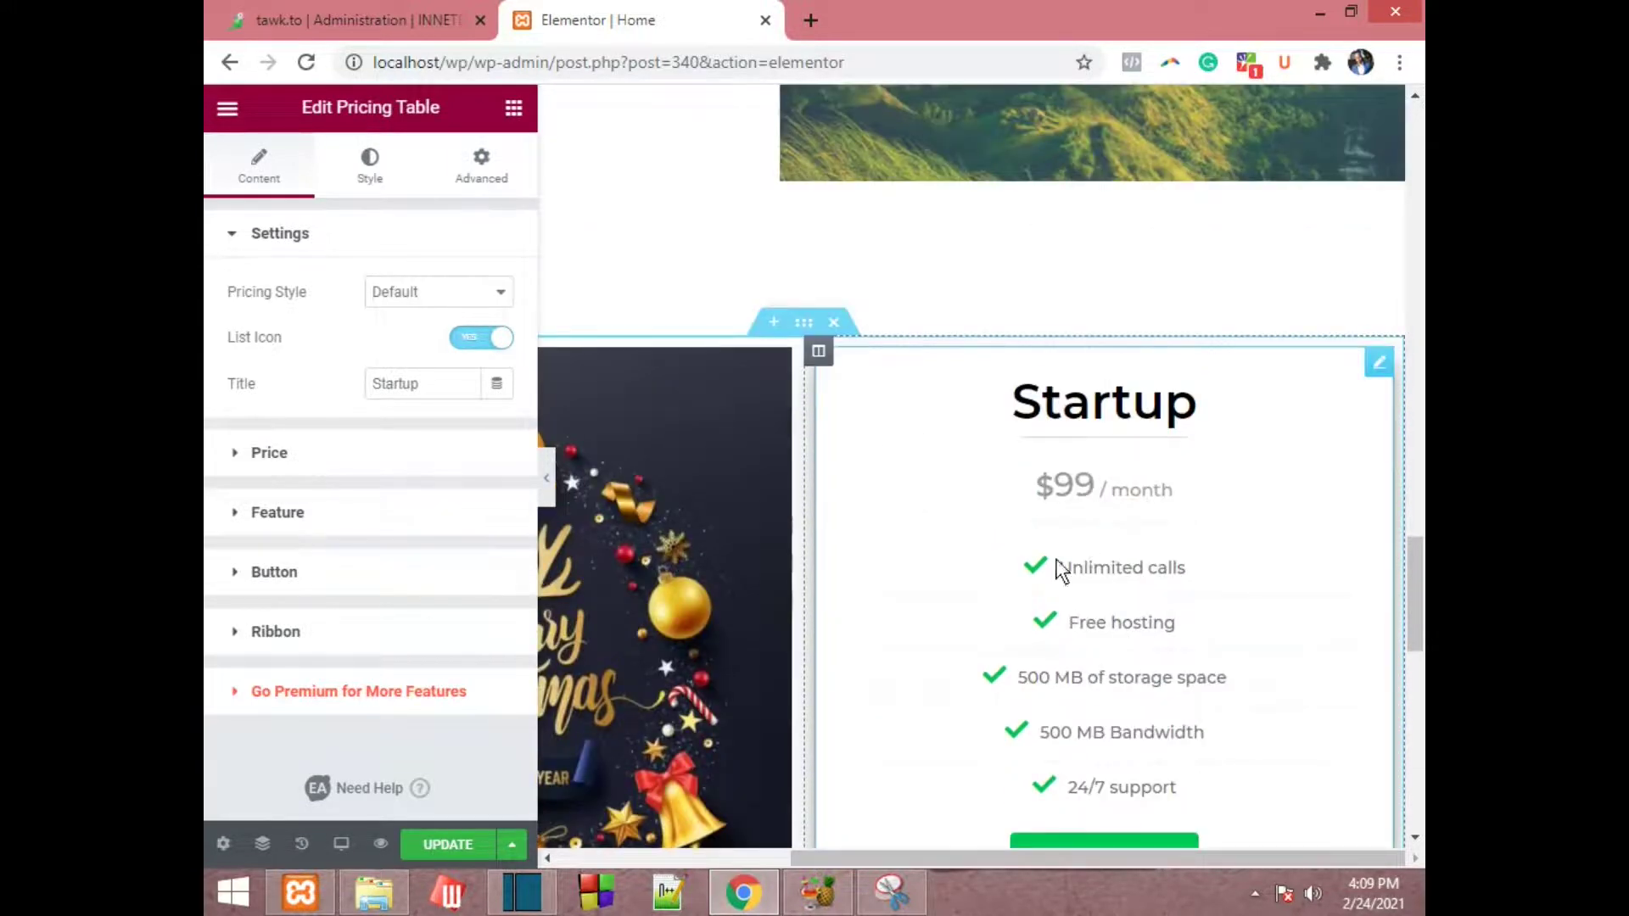
- Insert a new single-column section below the section with the Merry Christmas image and the pricing table
scroll(1164, 548, "down", 6)
scroll(1163, 575, "up", 3)
scroll(1160, 569, "down", 4)
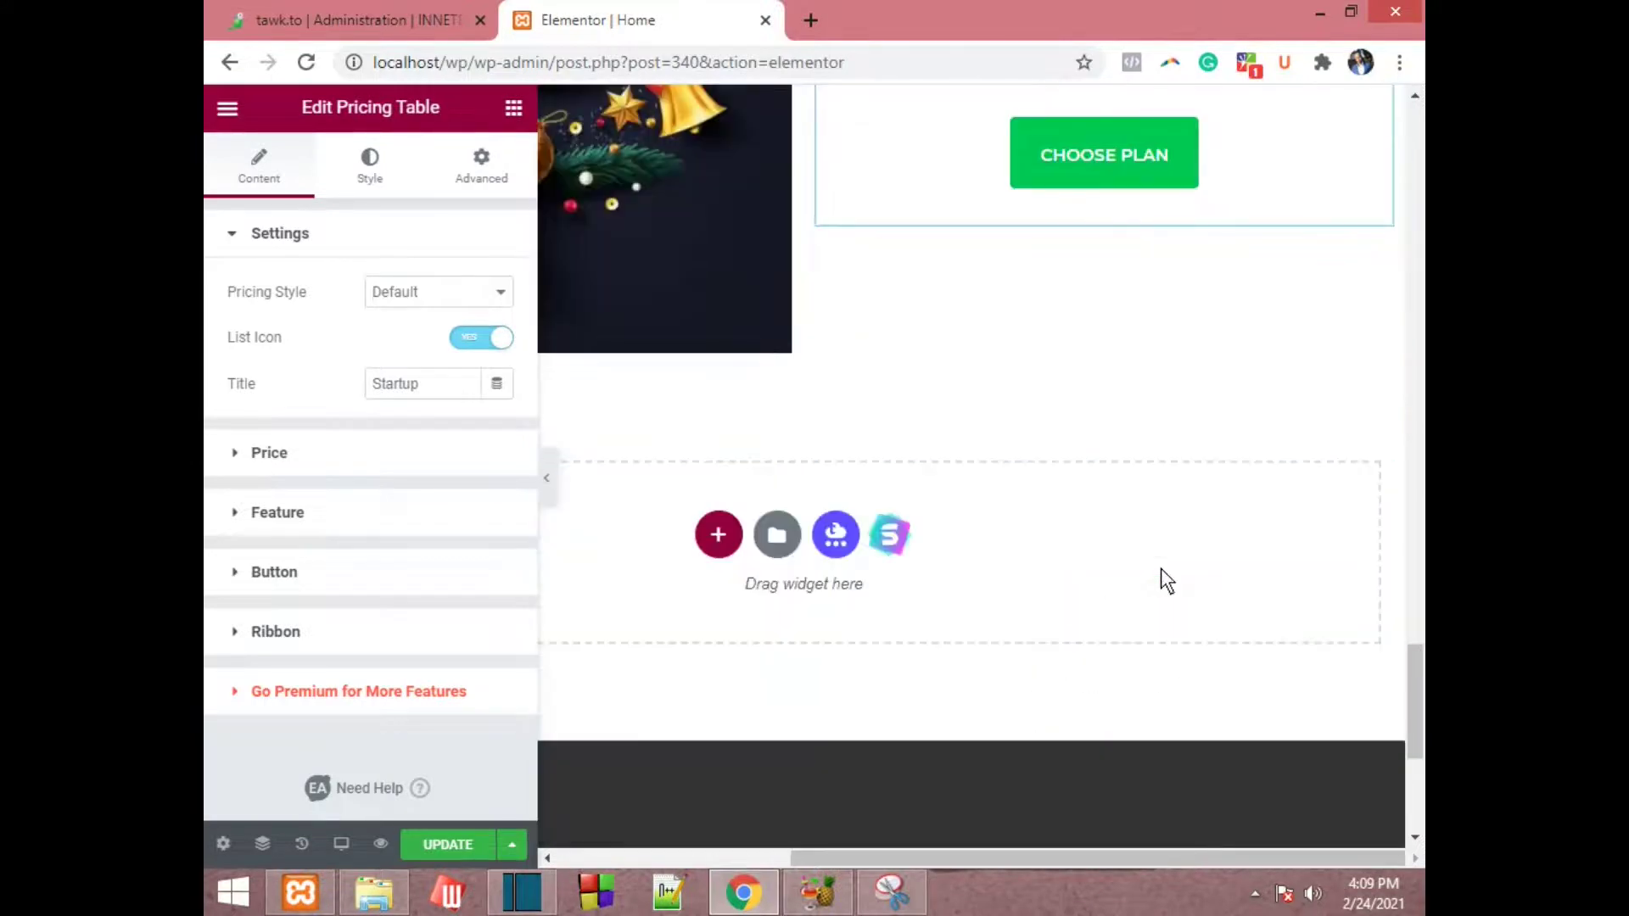
left_click(712, 533)
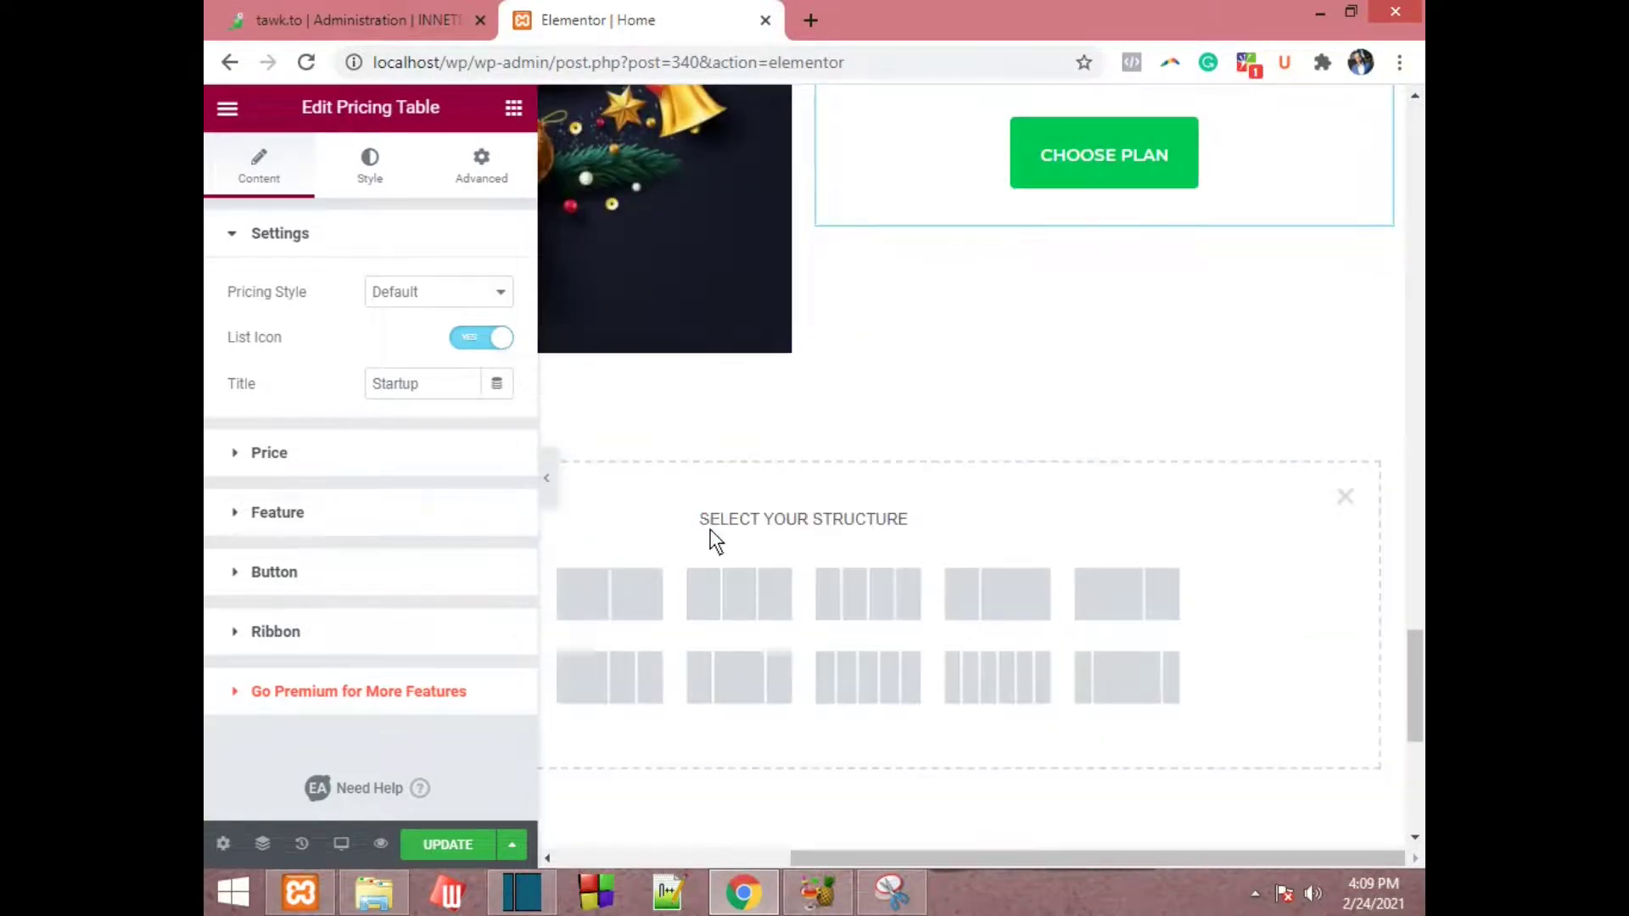
left_click_drag(1043, 849, 762, 854)
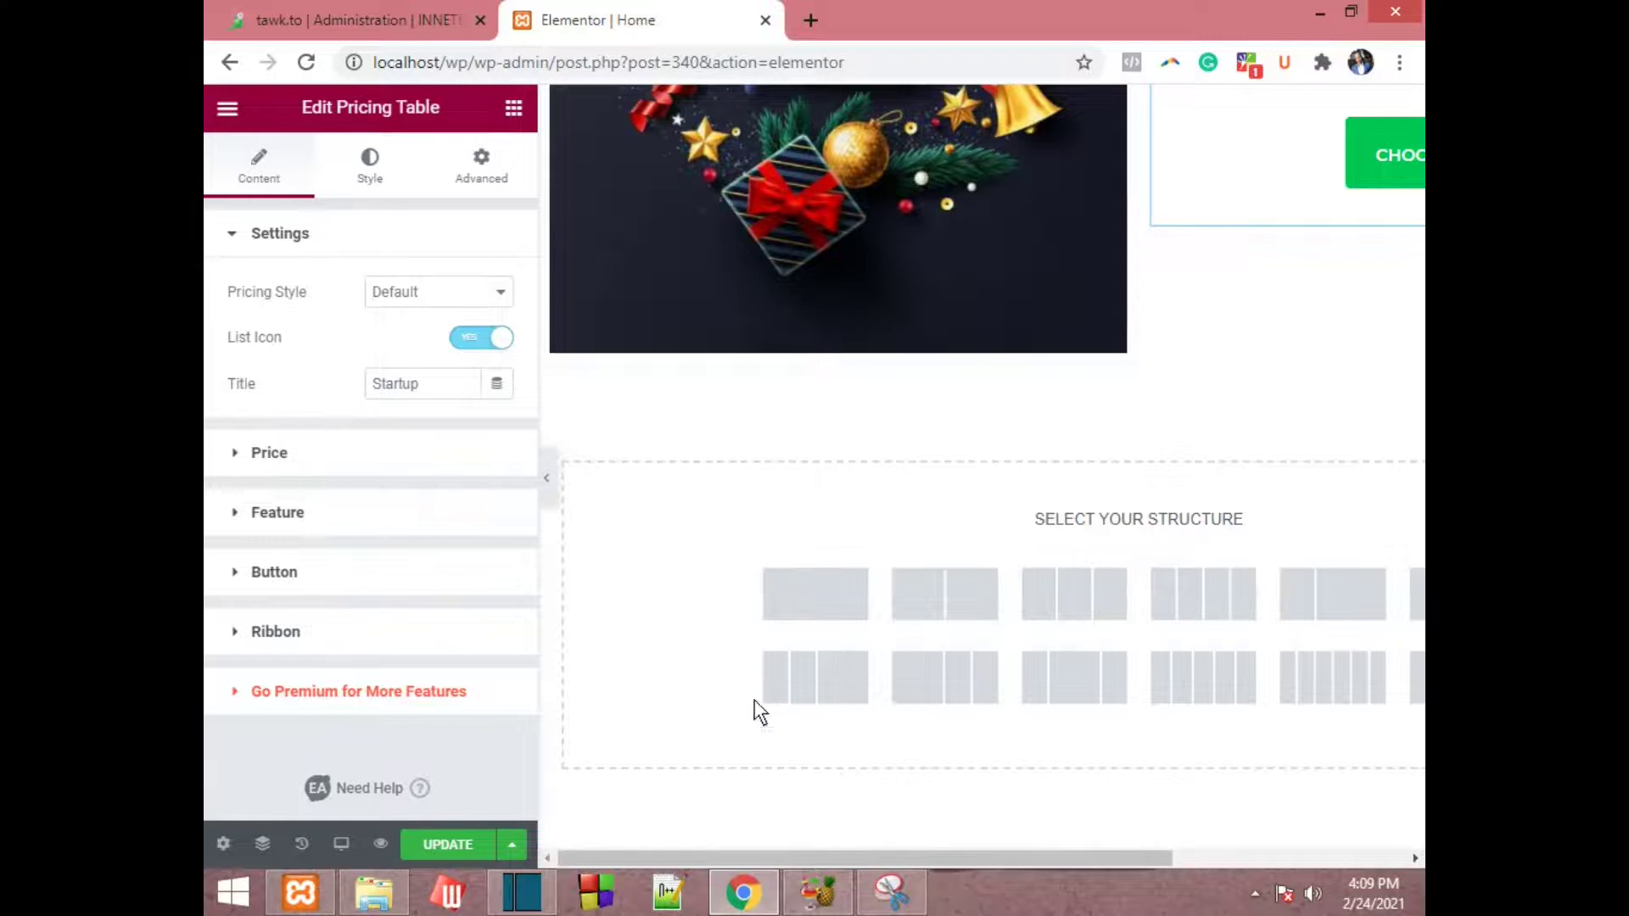
left_click(781, 615)
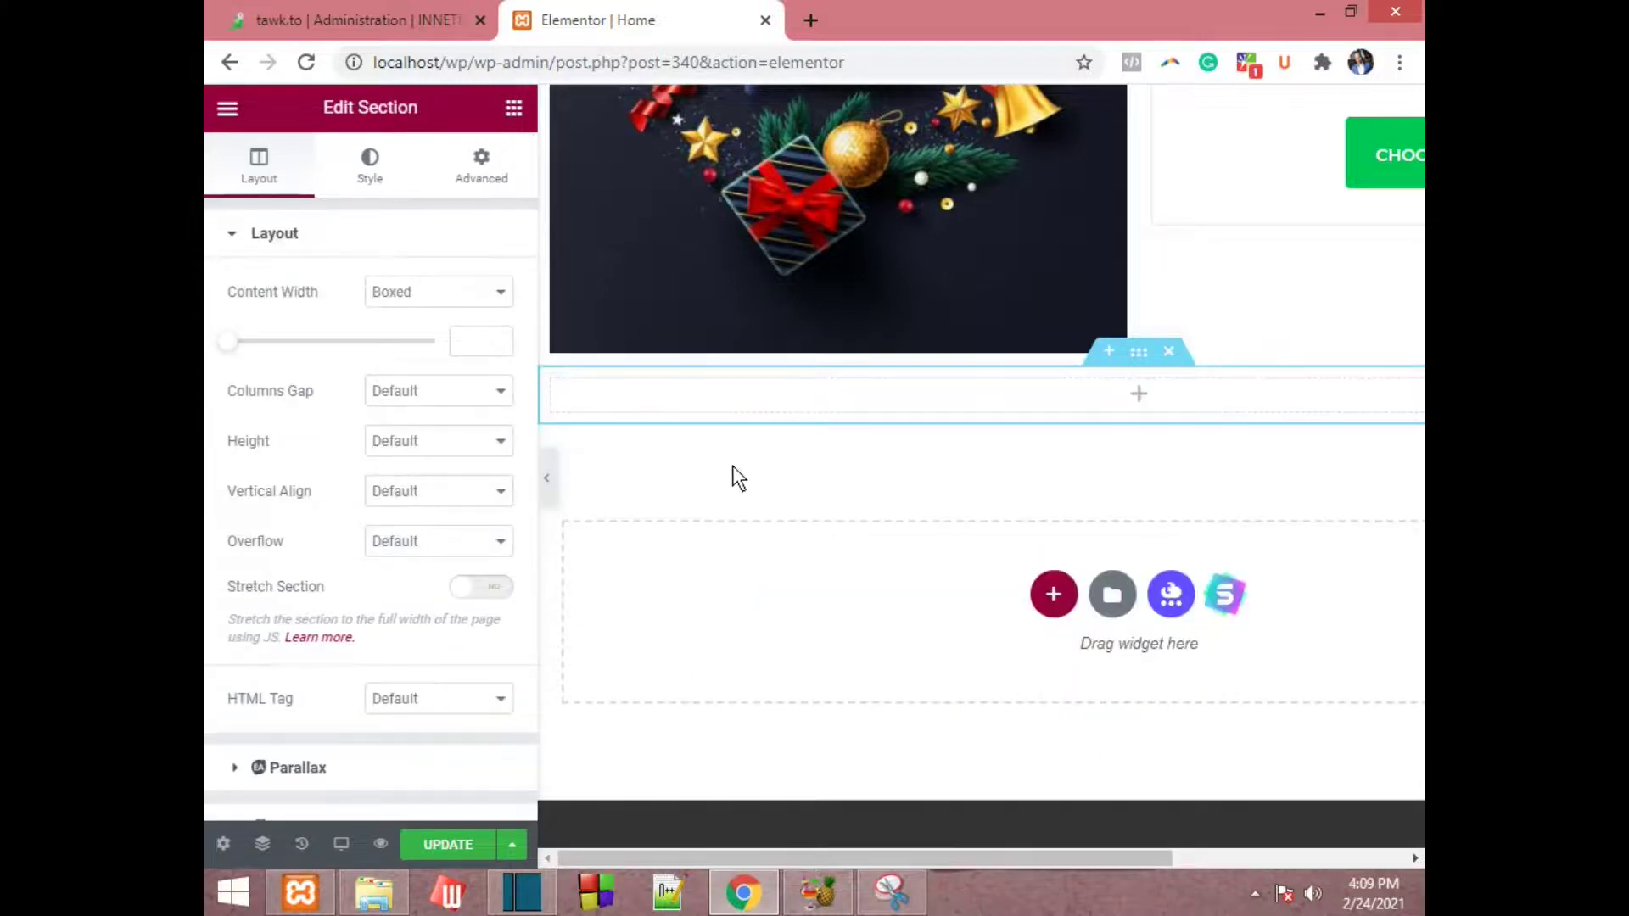
- Place an Essential Addons Countdown widget in the empty single-column section under the Merry Christmas image
scroll(735, 476, "up", 4)
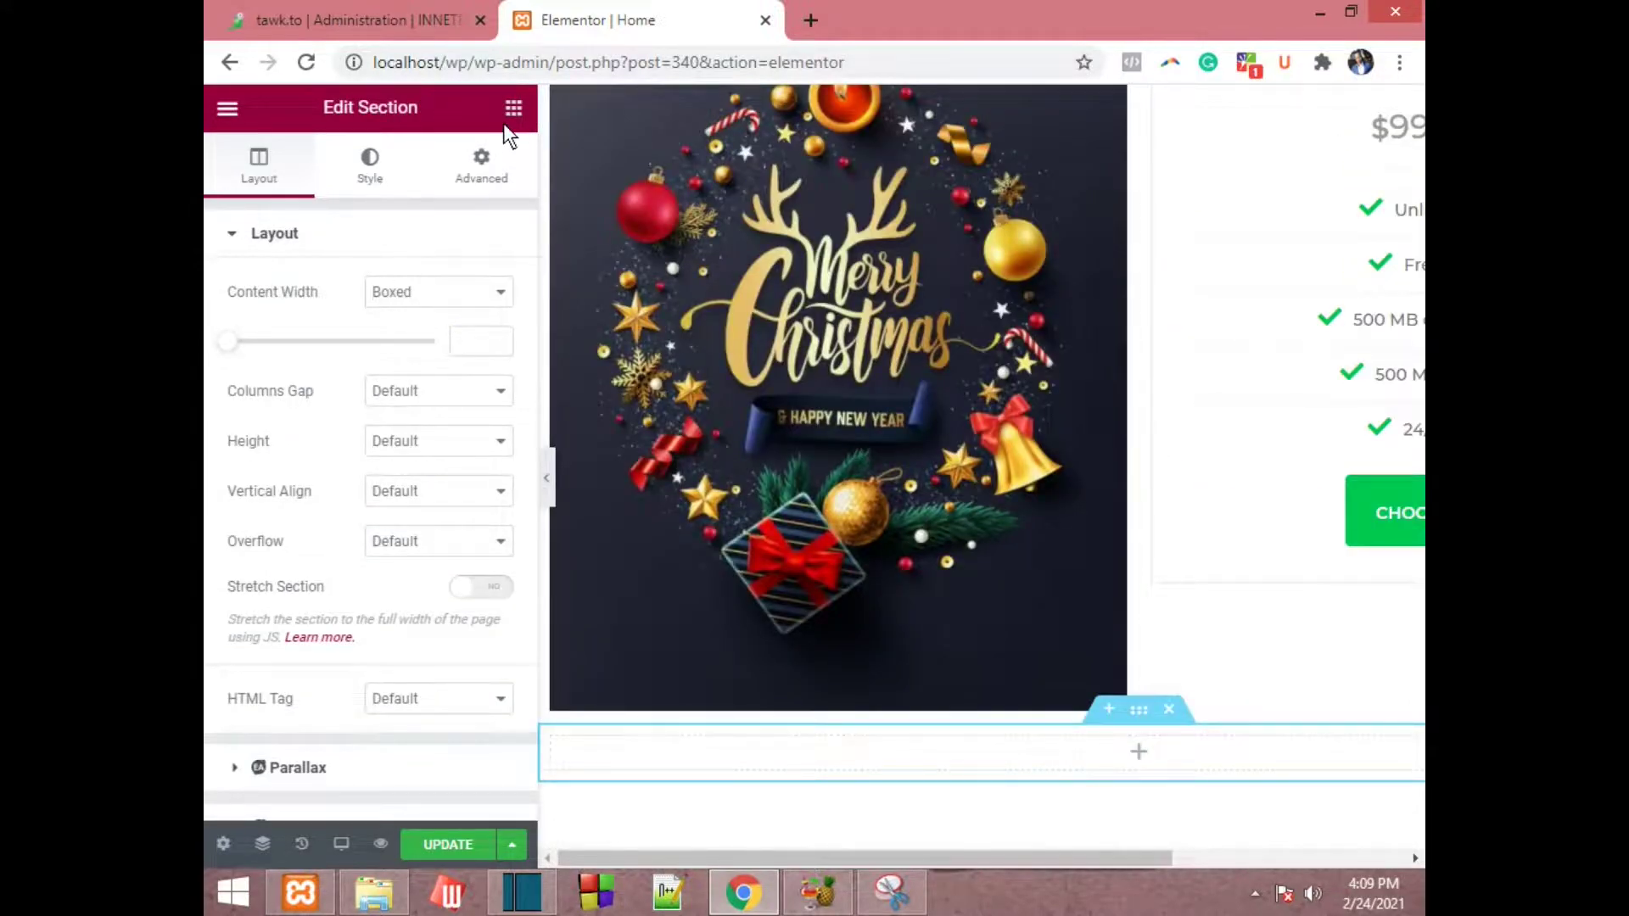
left_click(485, 166)
left_click(521, 98)
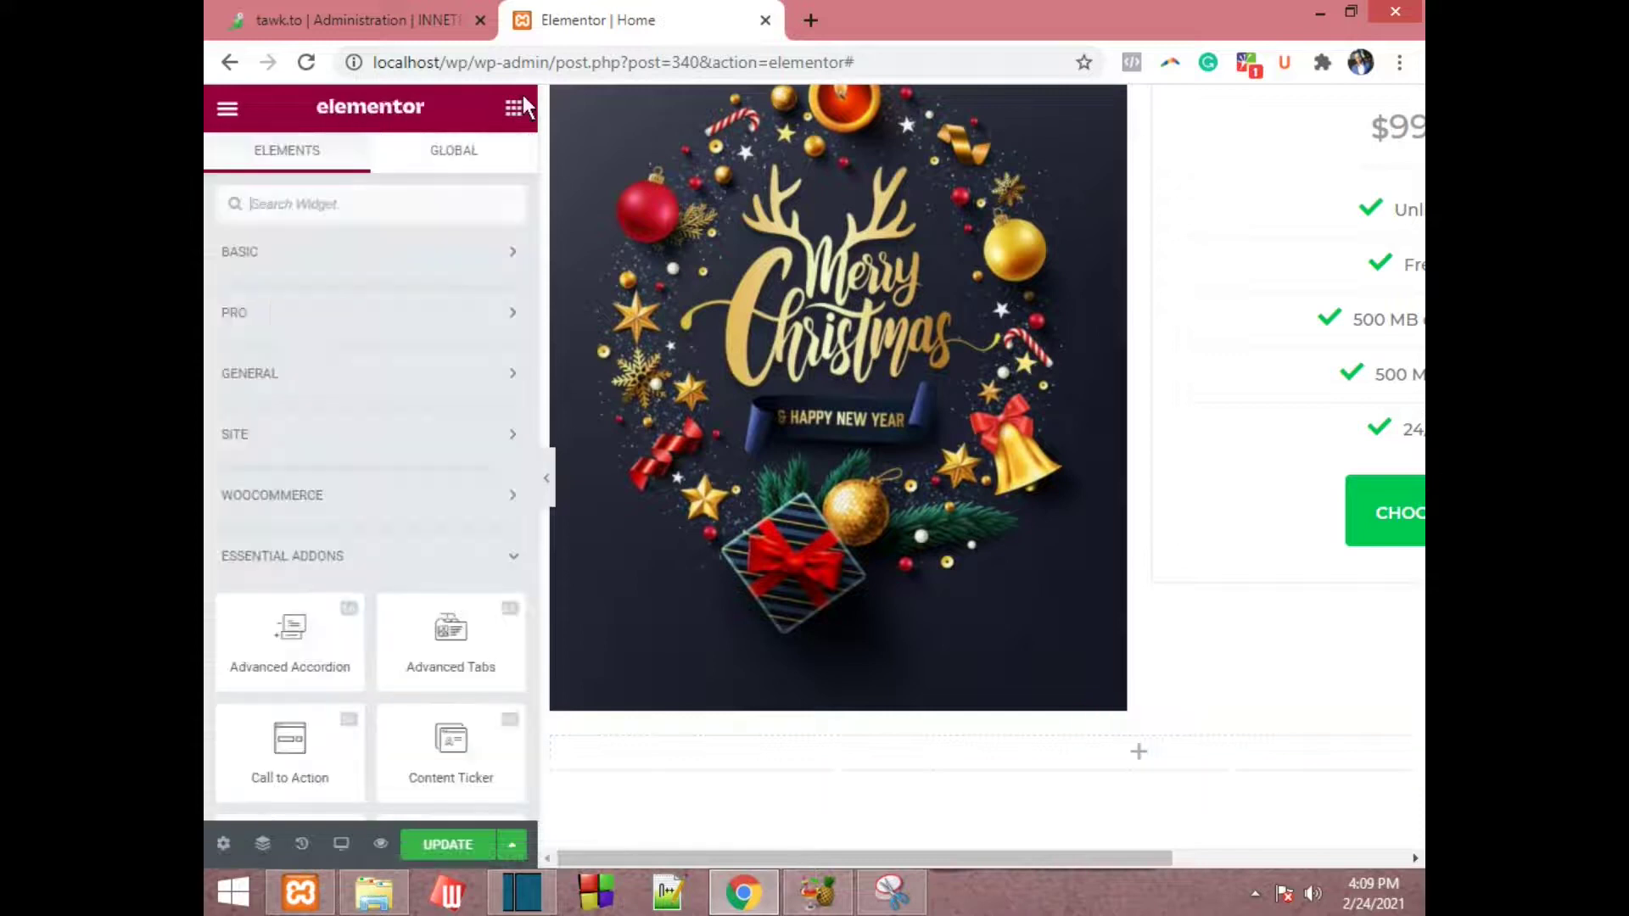
scroll(431, 475, "down", 4)
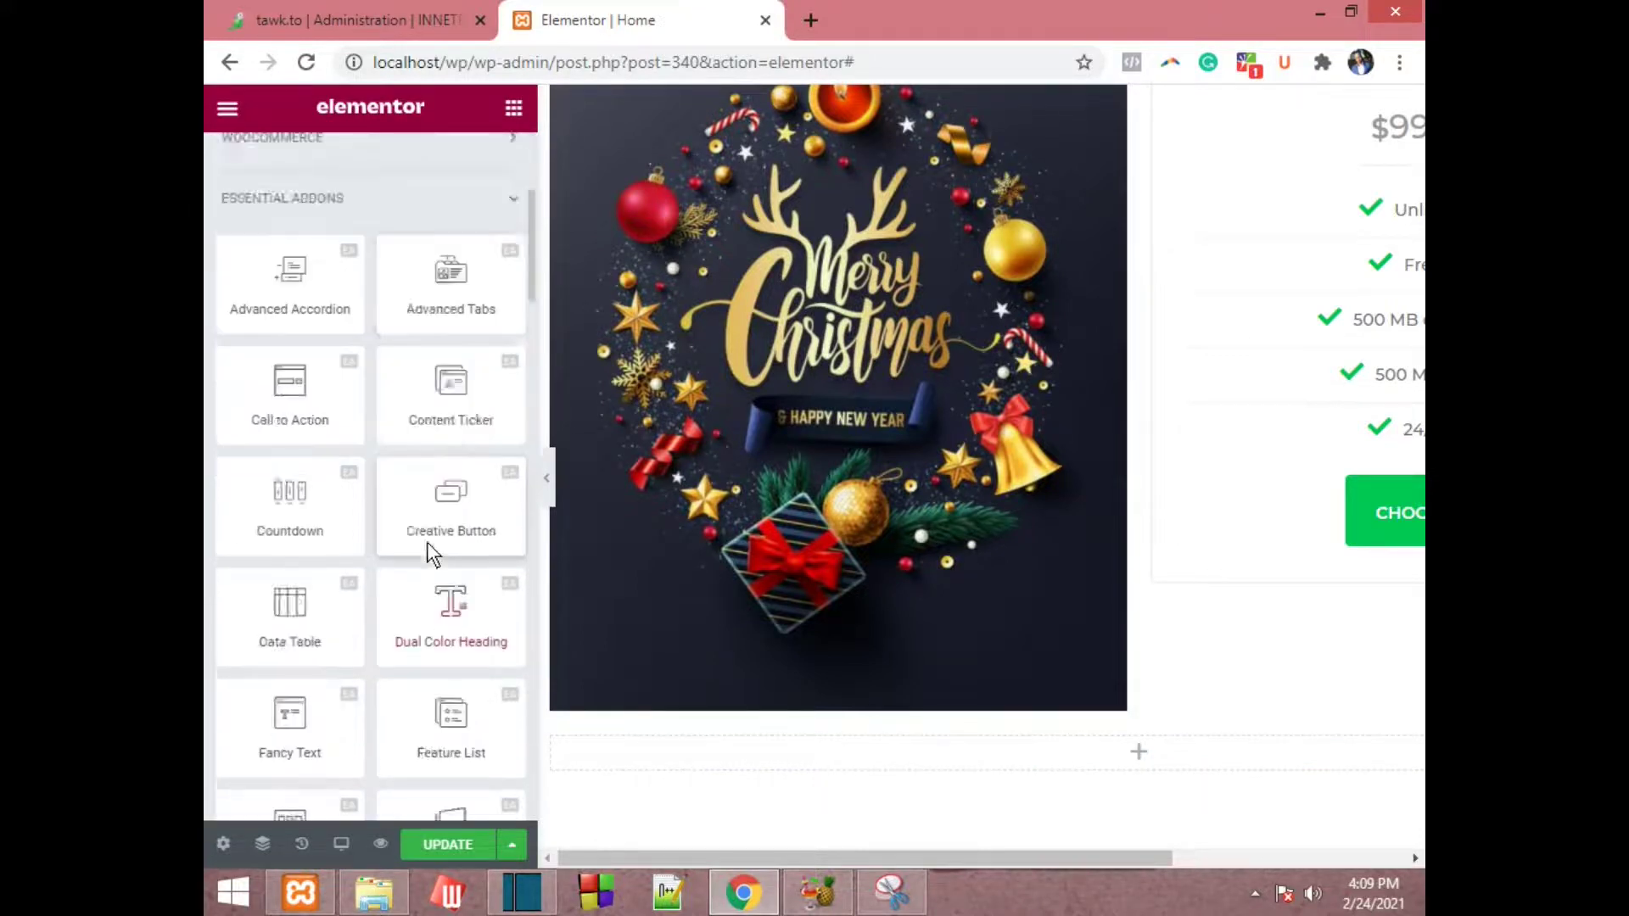
scroll(425, 542, "down", 1)
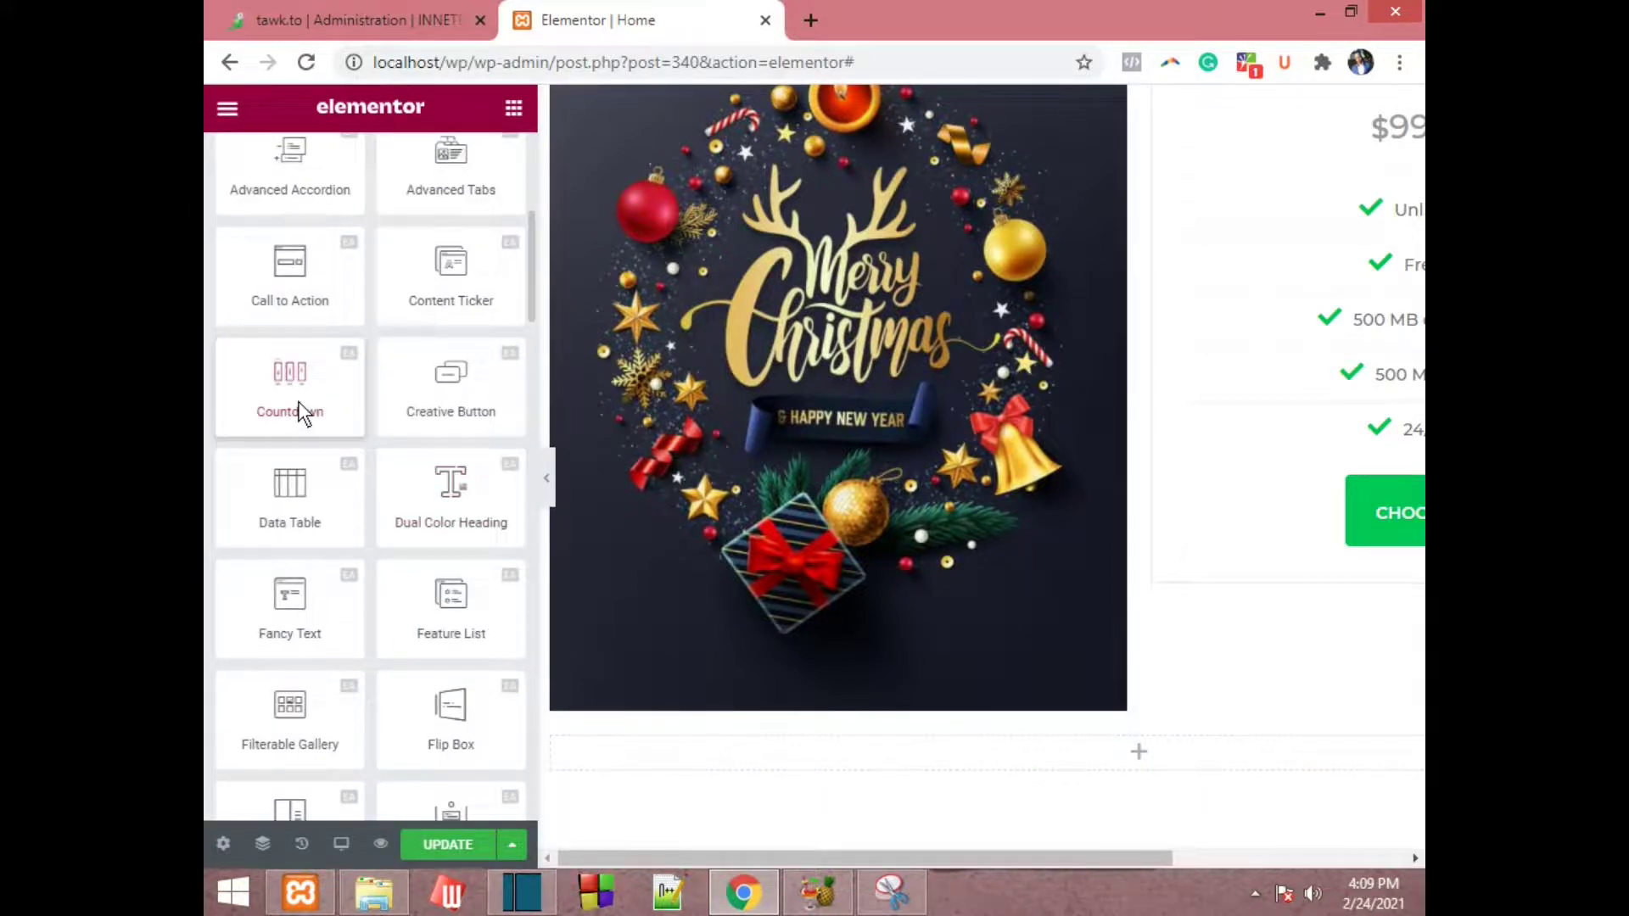
left_click_drag(309, 411, 1193, 769)
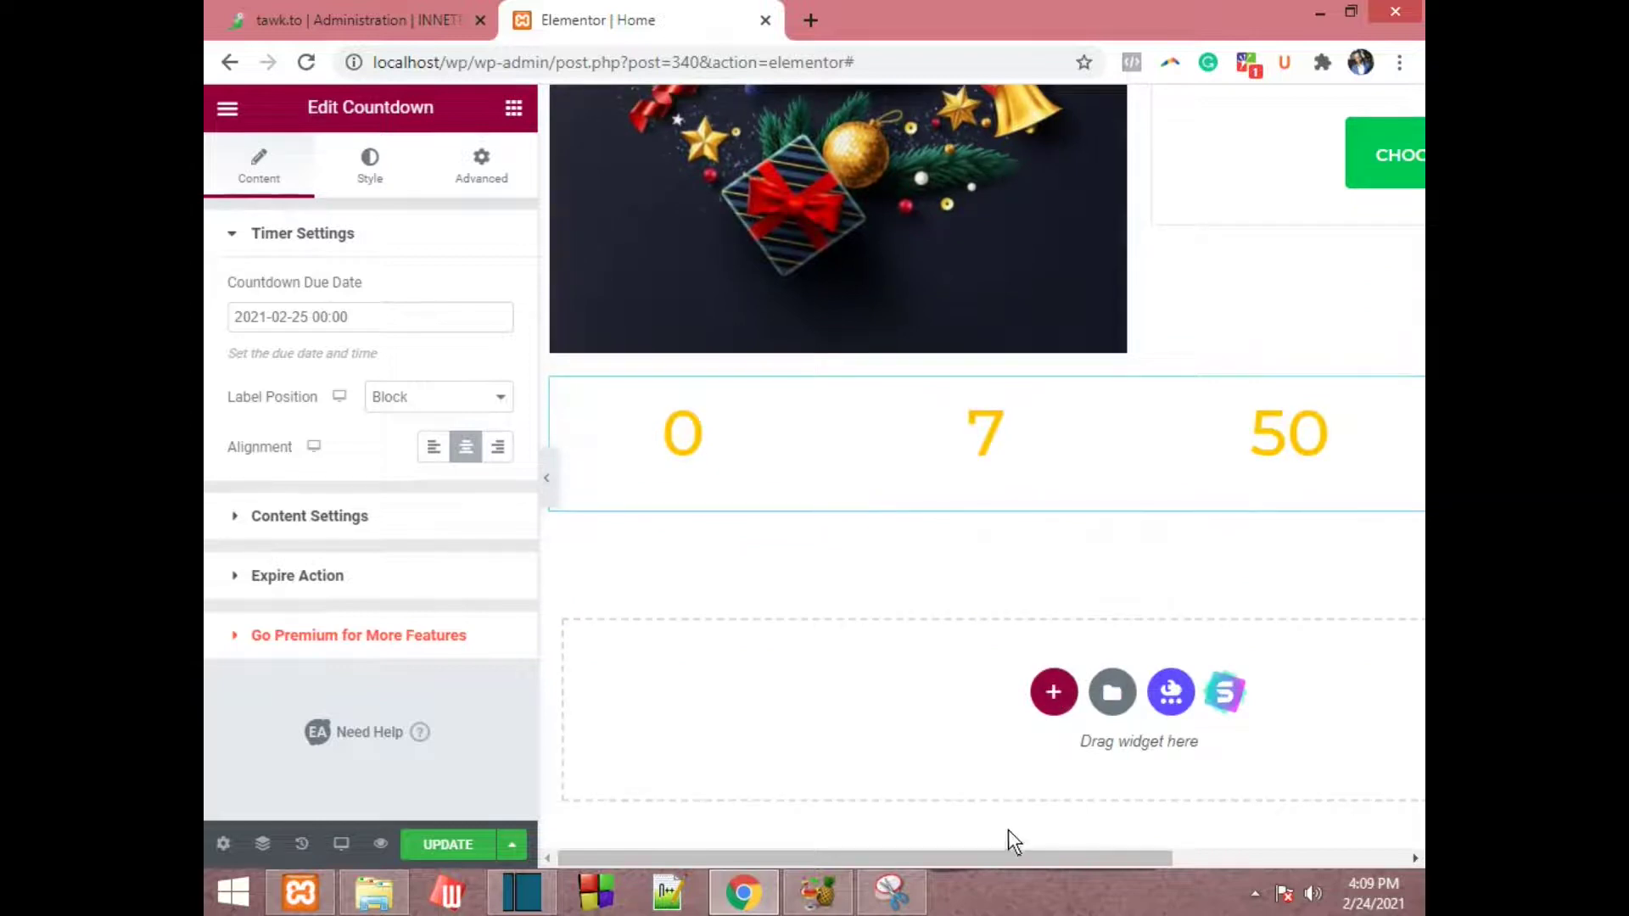
left_click_drag(1020, 860, 1254, 863)
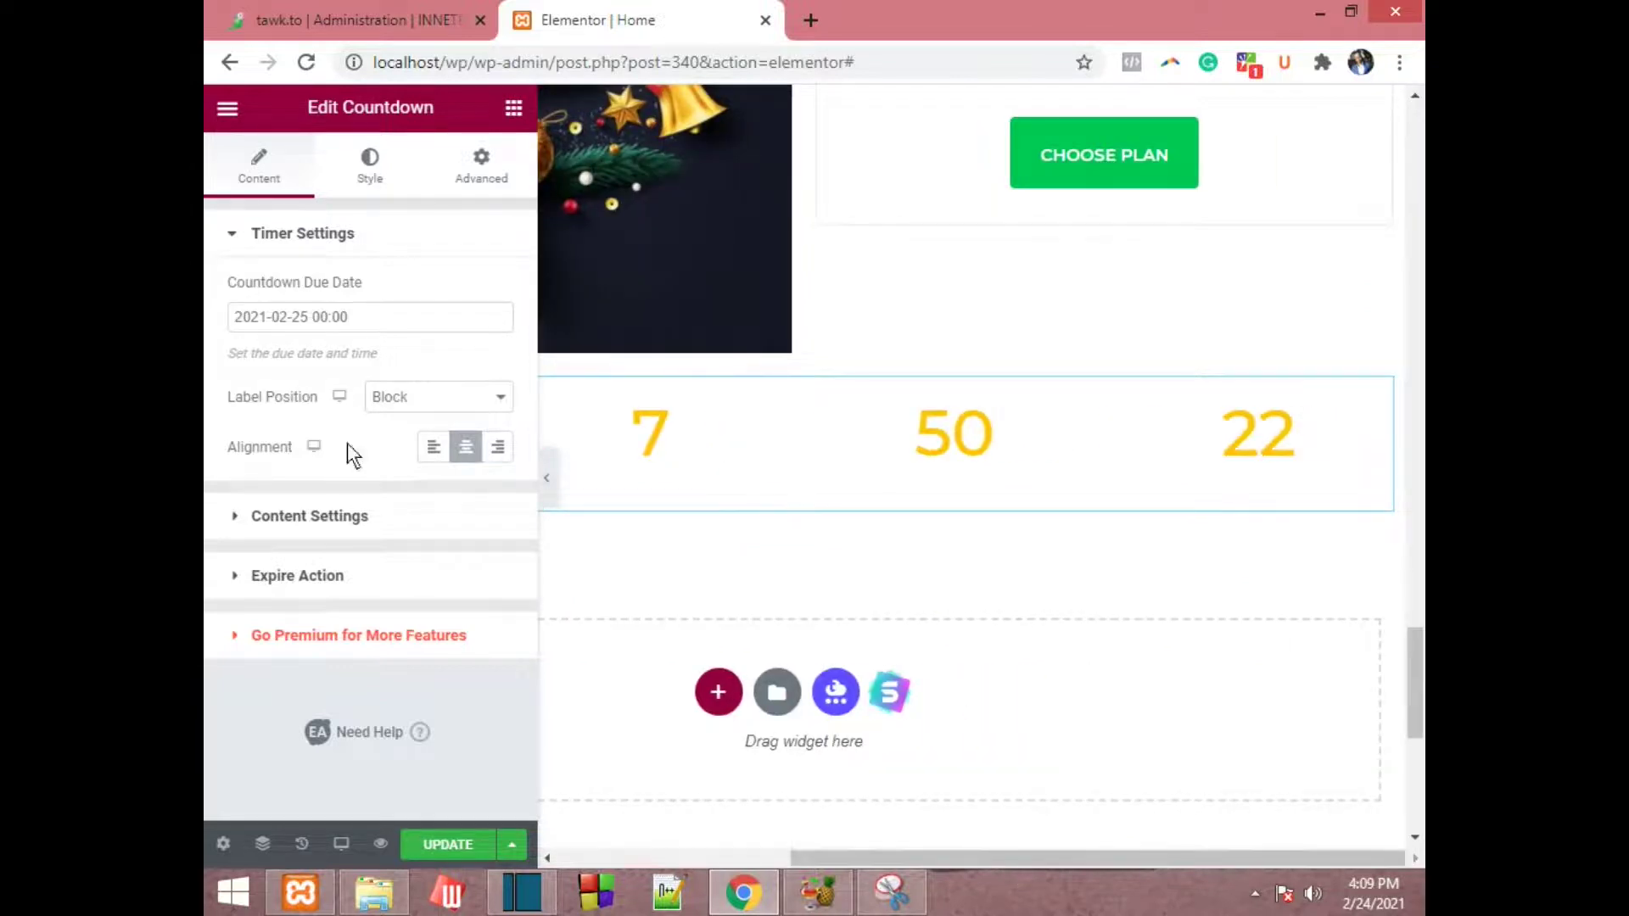
left_click(247, 318)
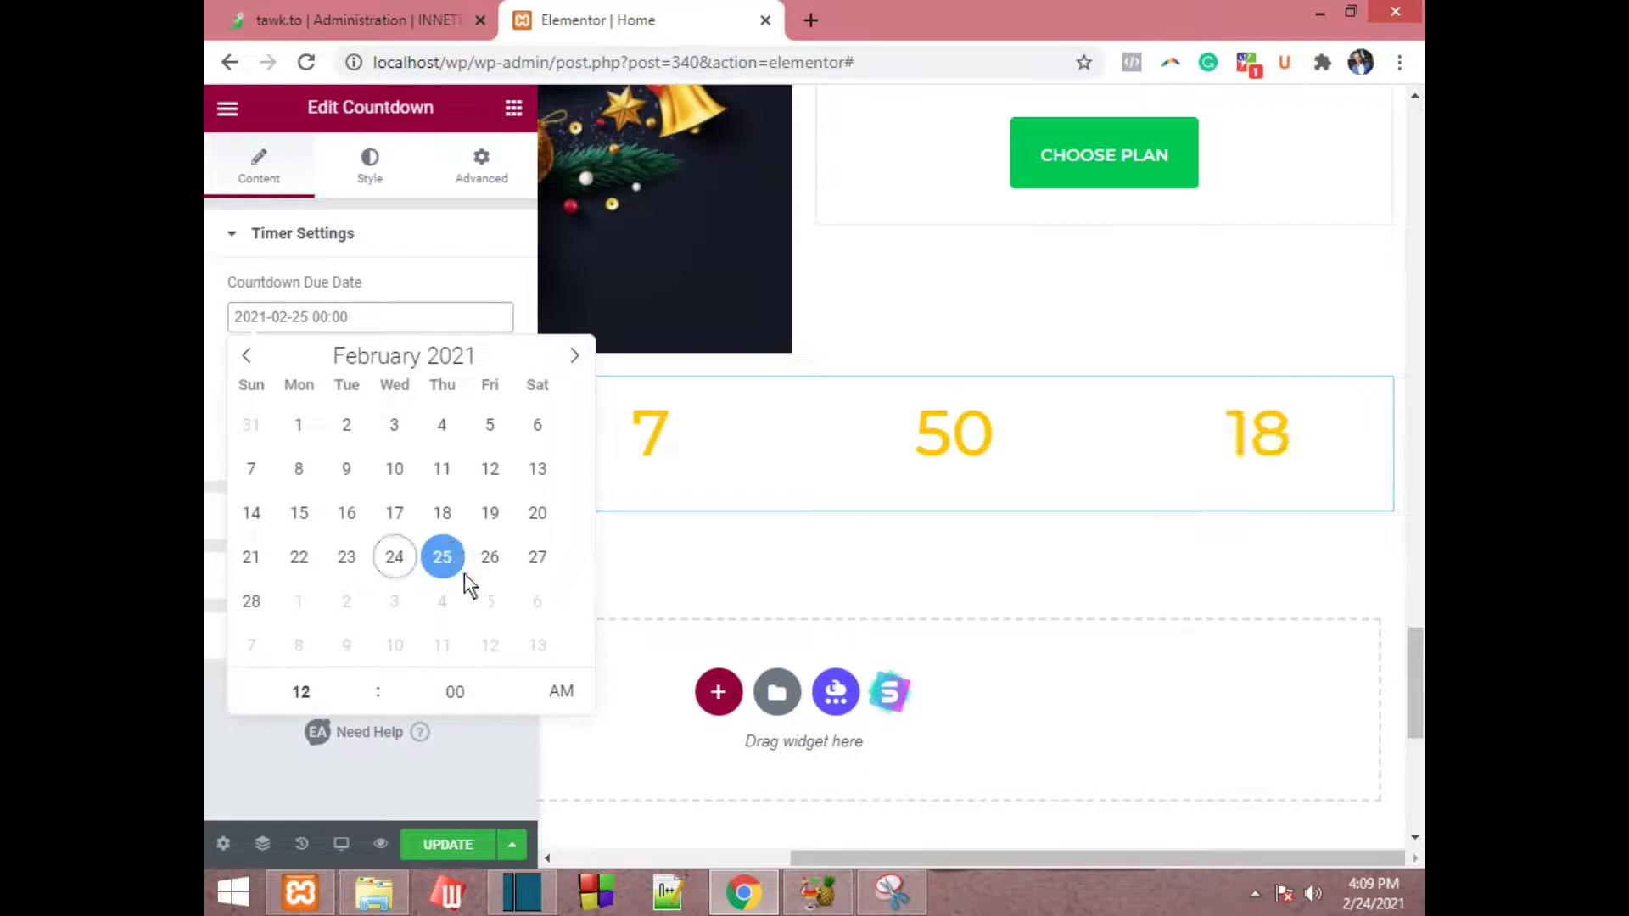
left_click(487, 561)
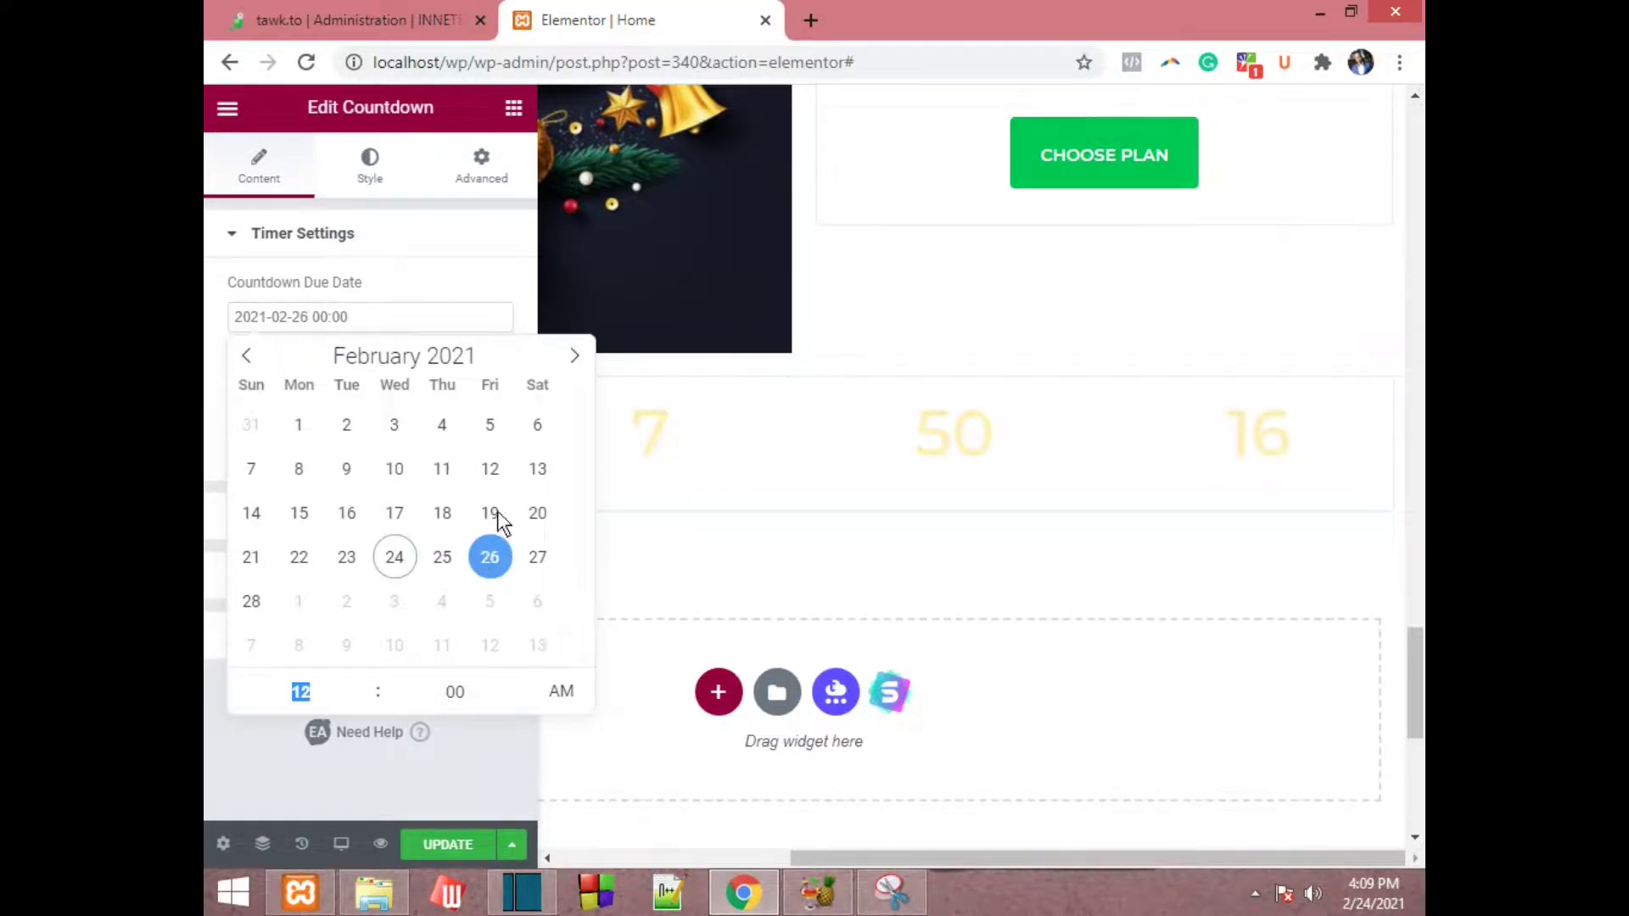
left_click(439, 244)
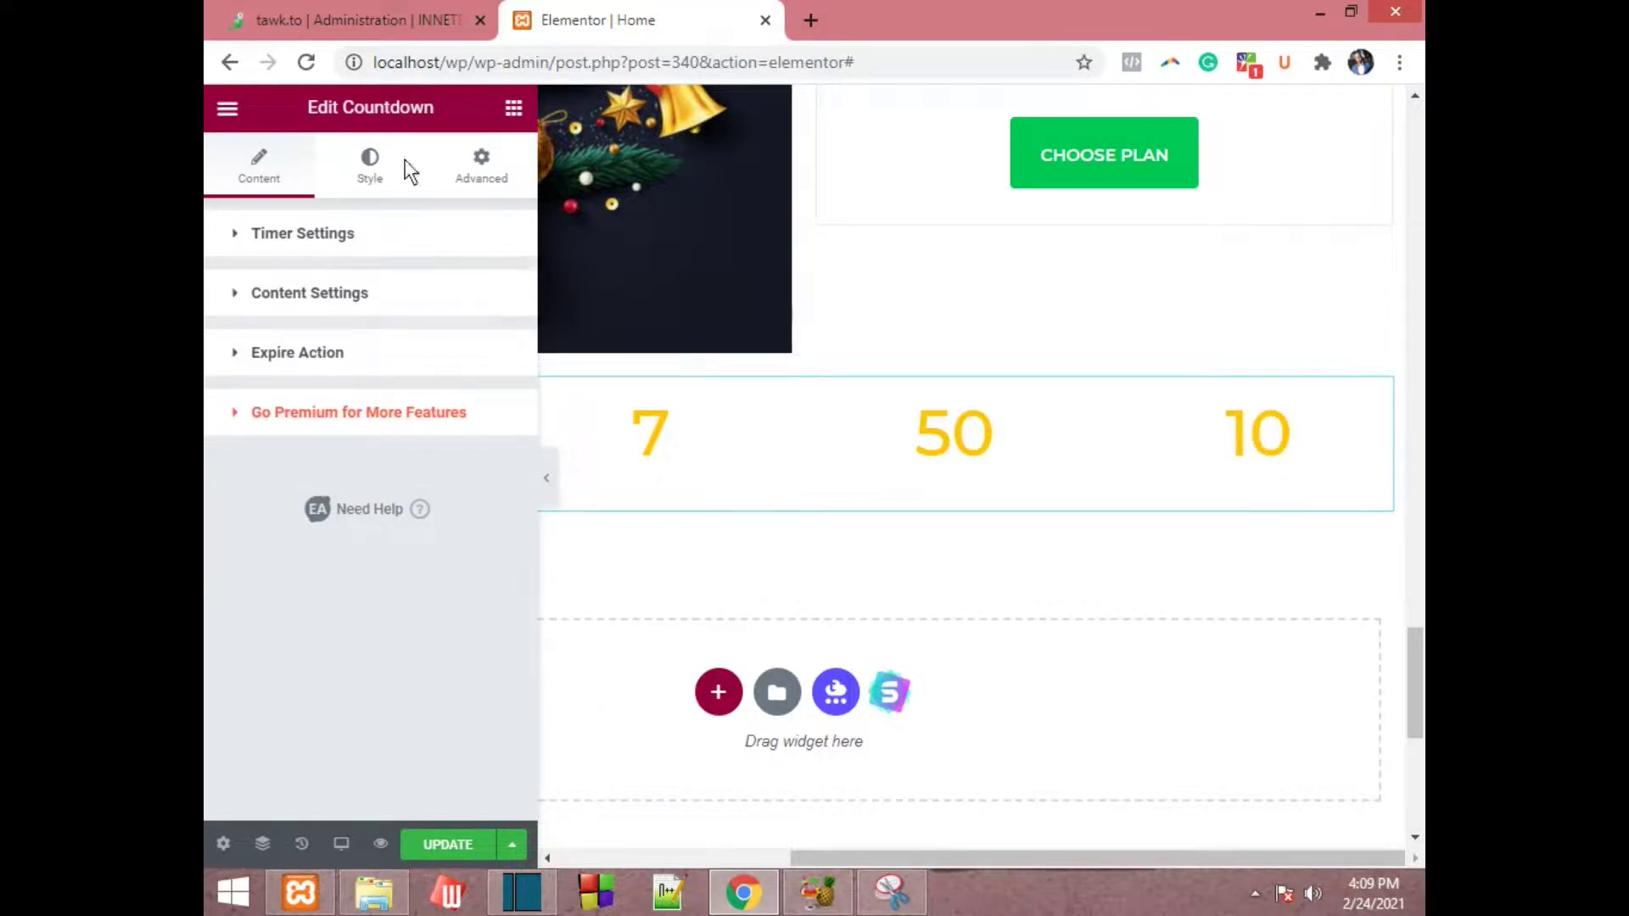
- Preview the home page with the editor panel hidden, check the countdown, and bring the panel back
scroll(1271, 647, "up", 10)
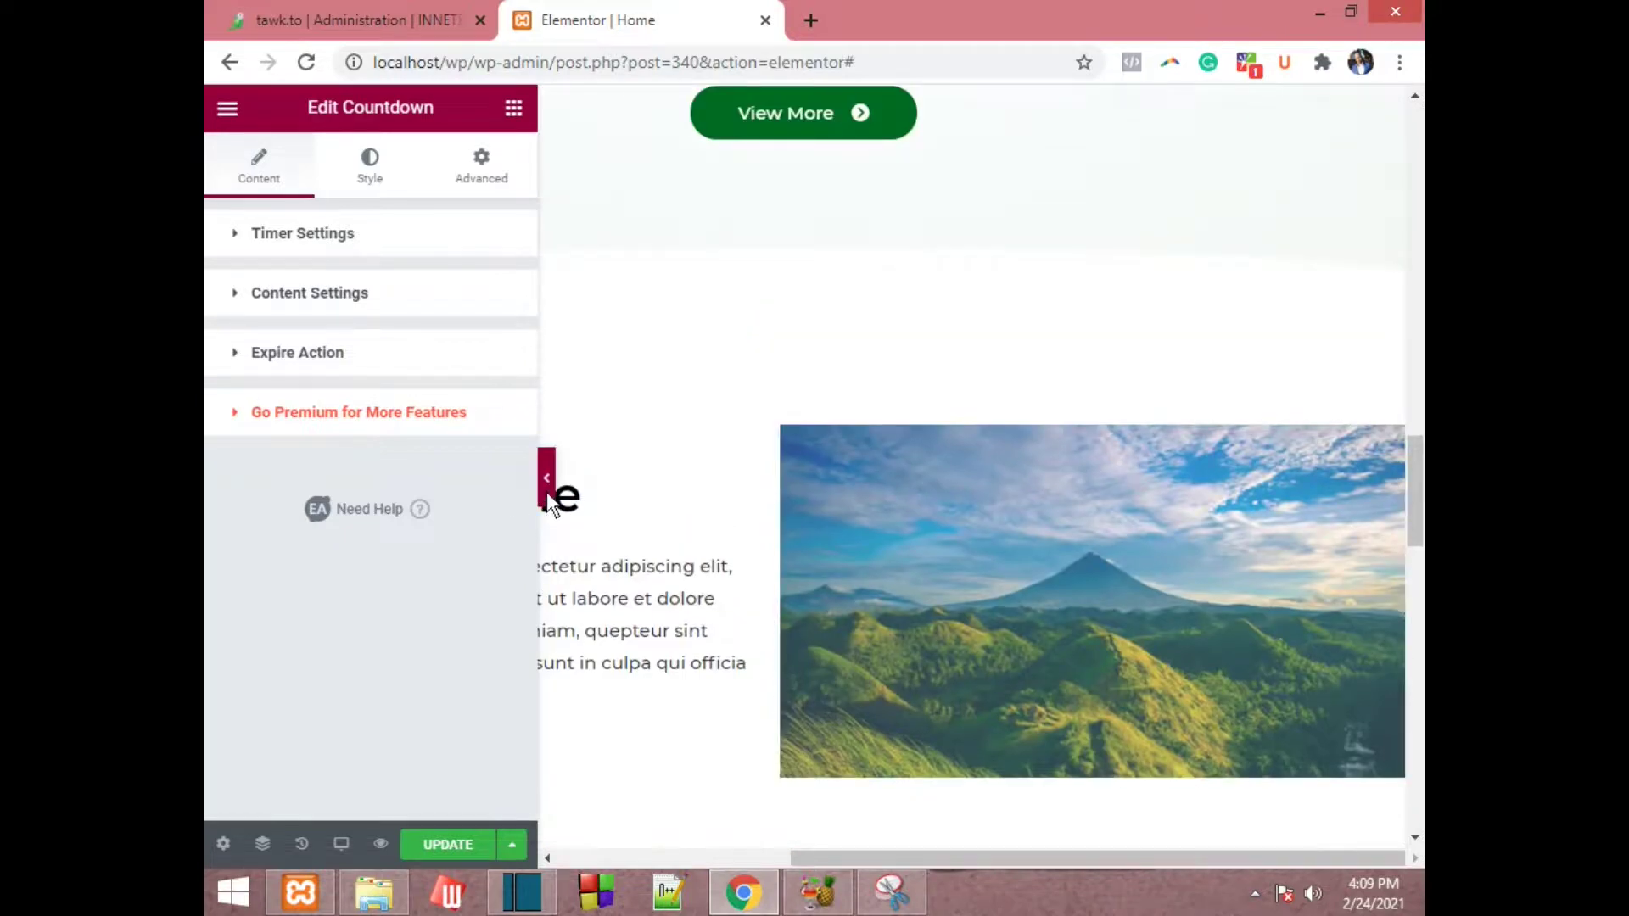
left_click(546, 492)
scroll(527, 471, "down", 10)
scroll(594, 526, "up", 1)
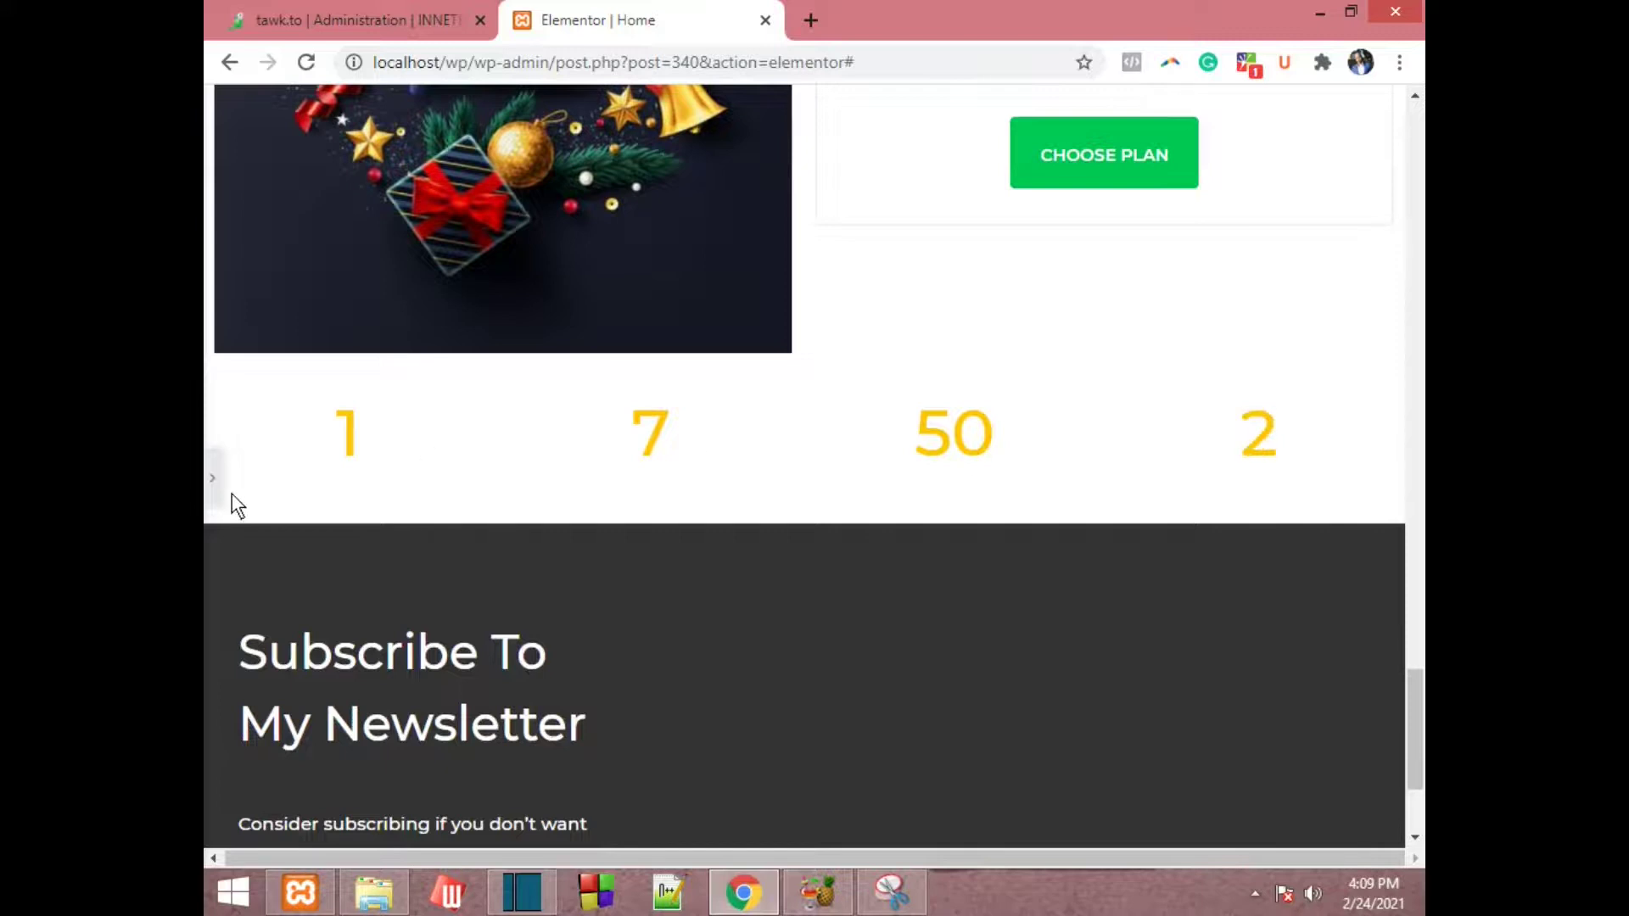
left_click(208, 475)
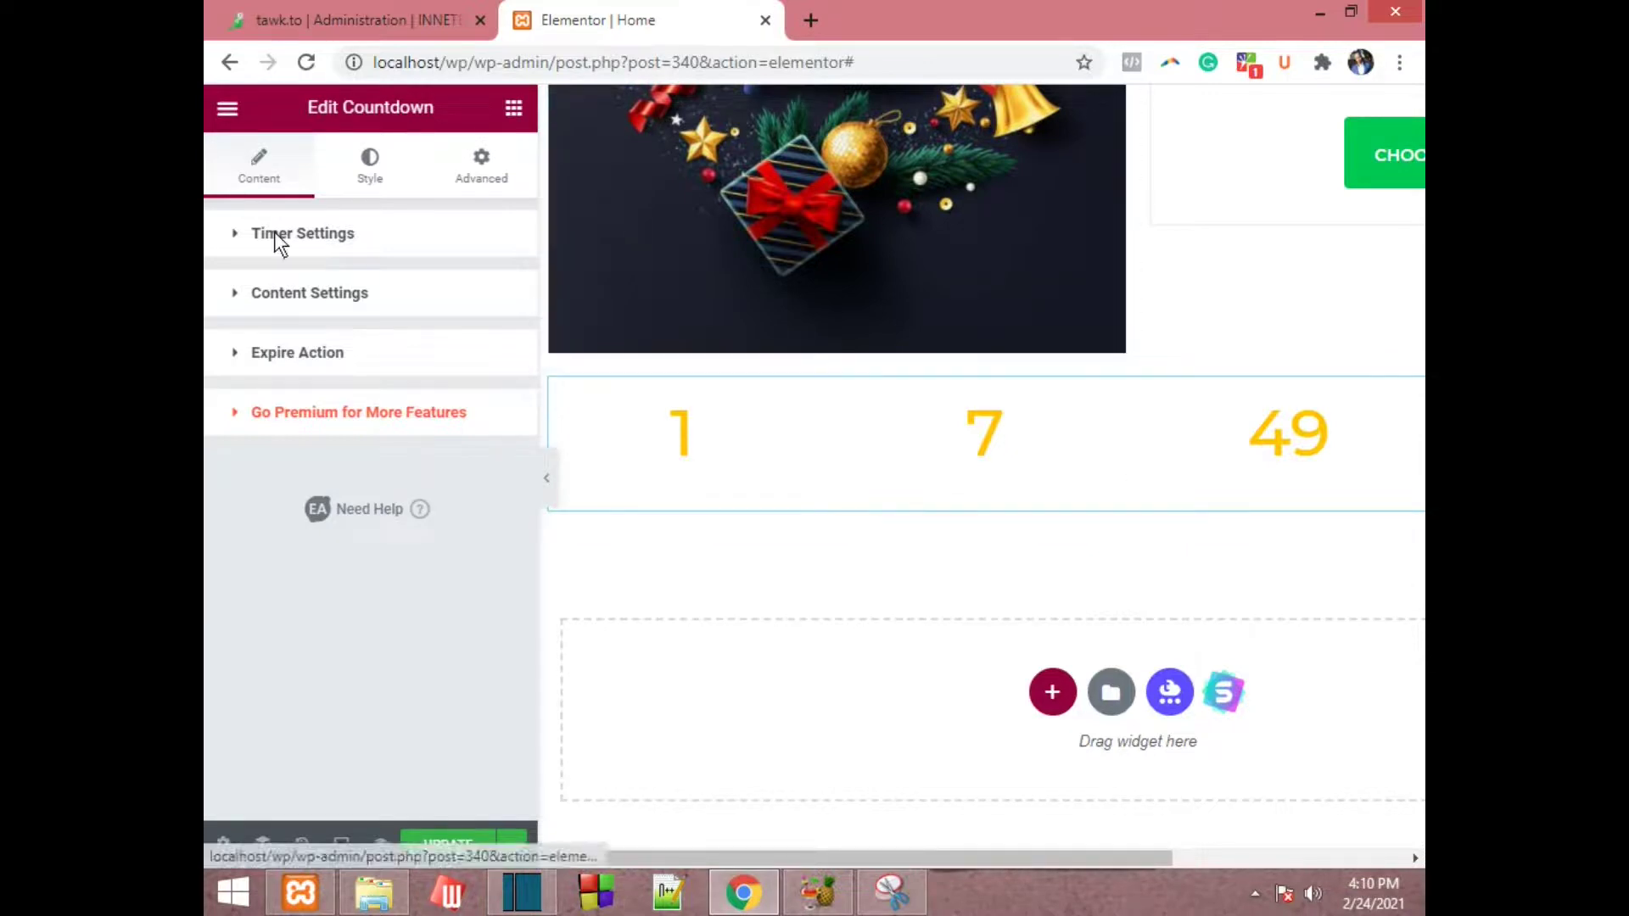
- Examine the countdown's timer settings, content settings and available expire types
left_click(242, 232)
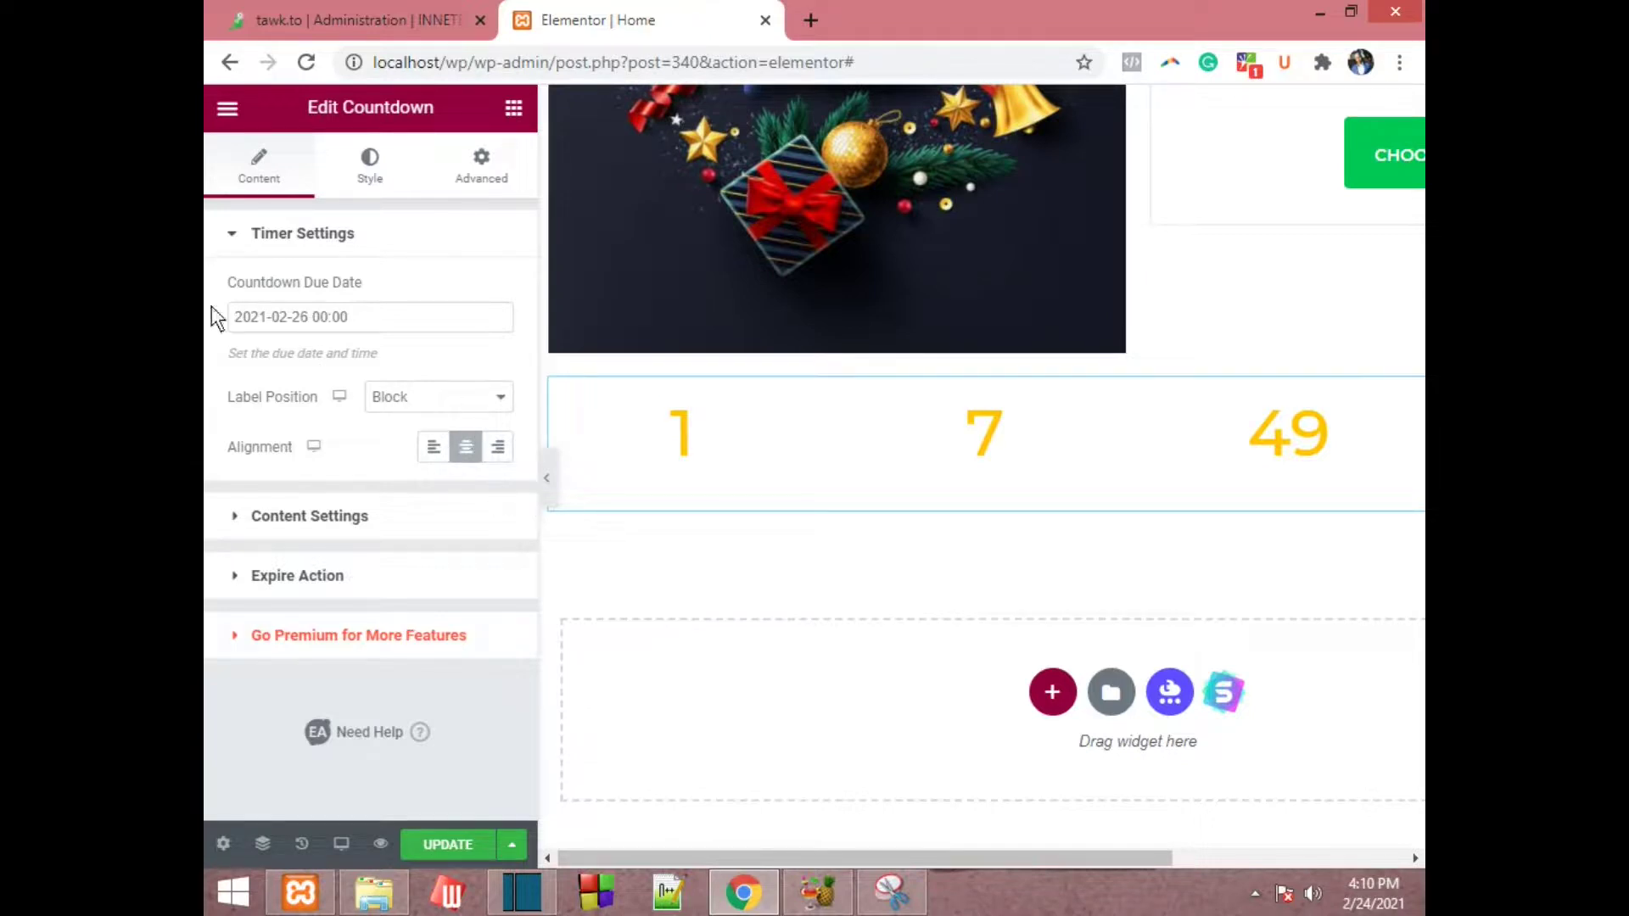
left_click(239, 517)
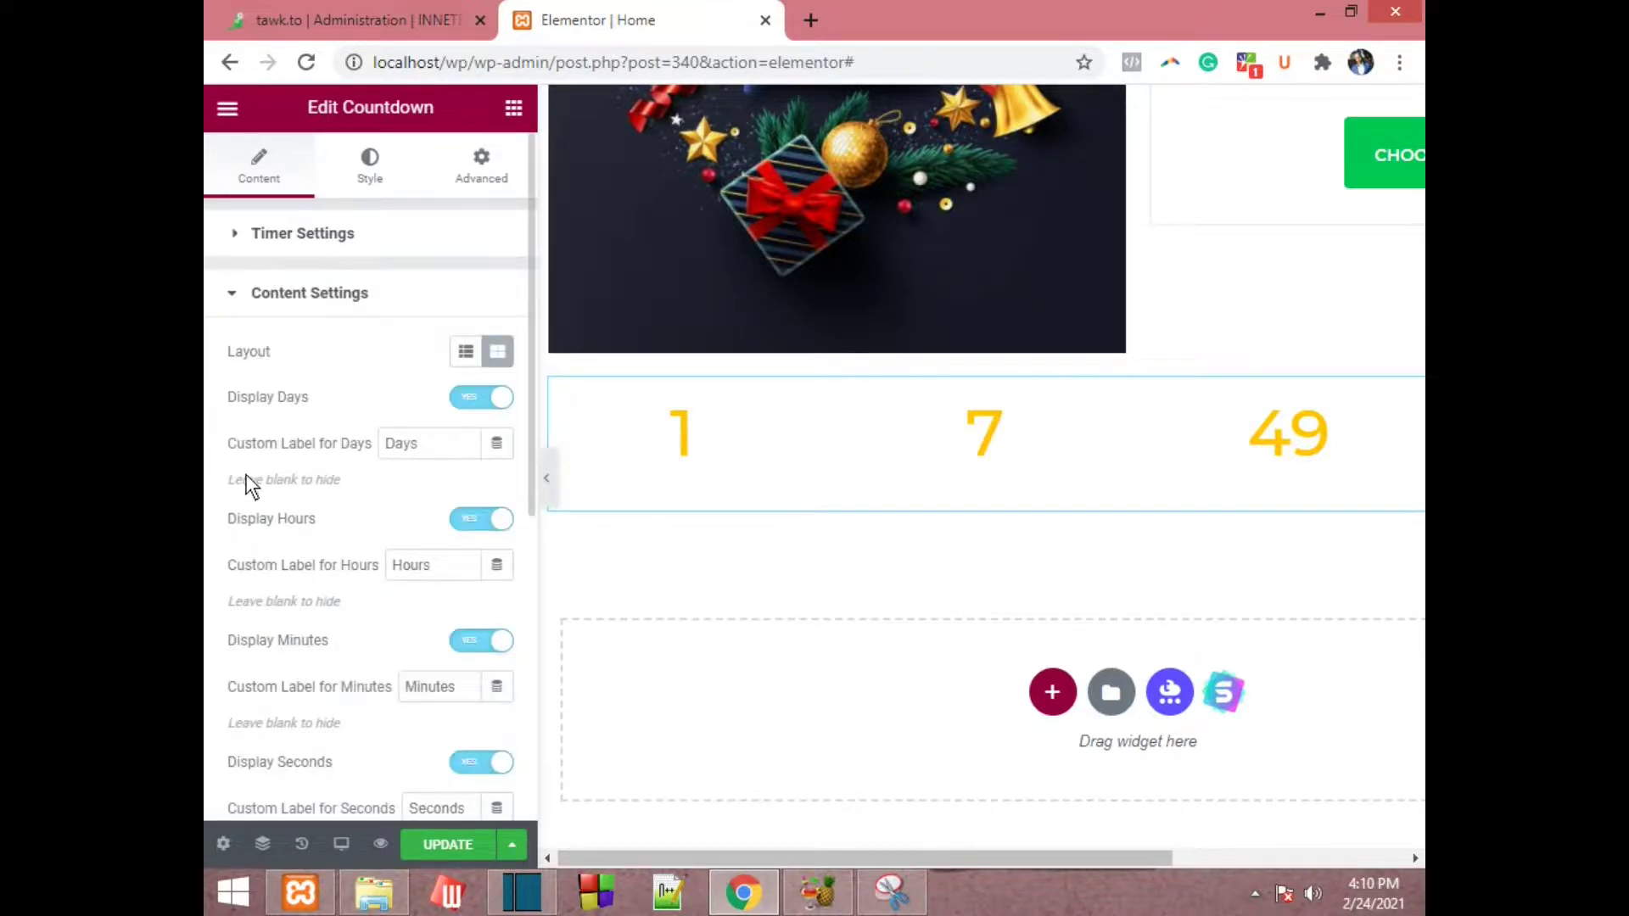
scroll(403, 551, "down", 2)
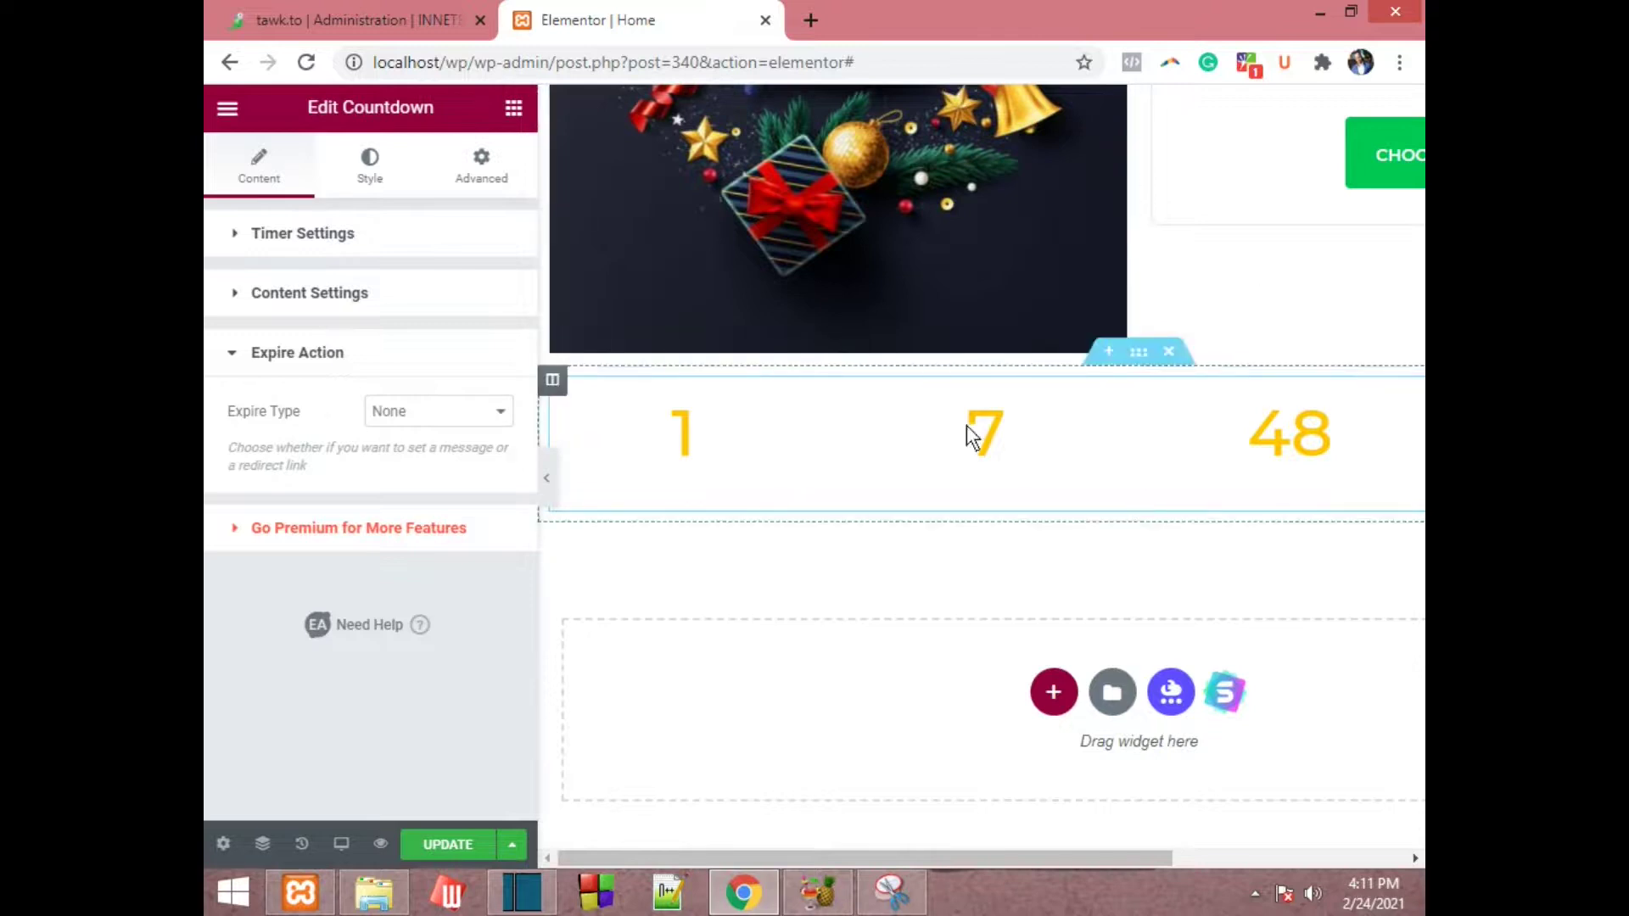
left_click_drag(1032, 856, 1356, 838)
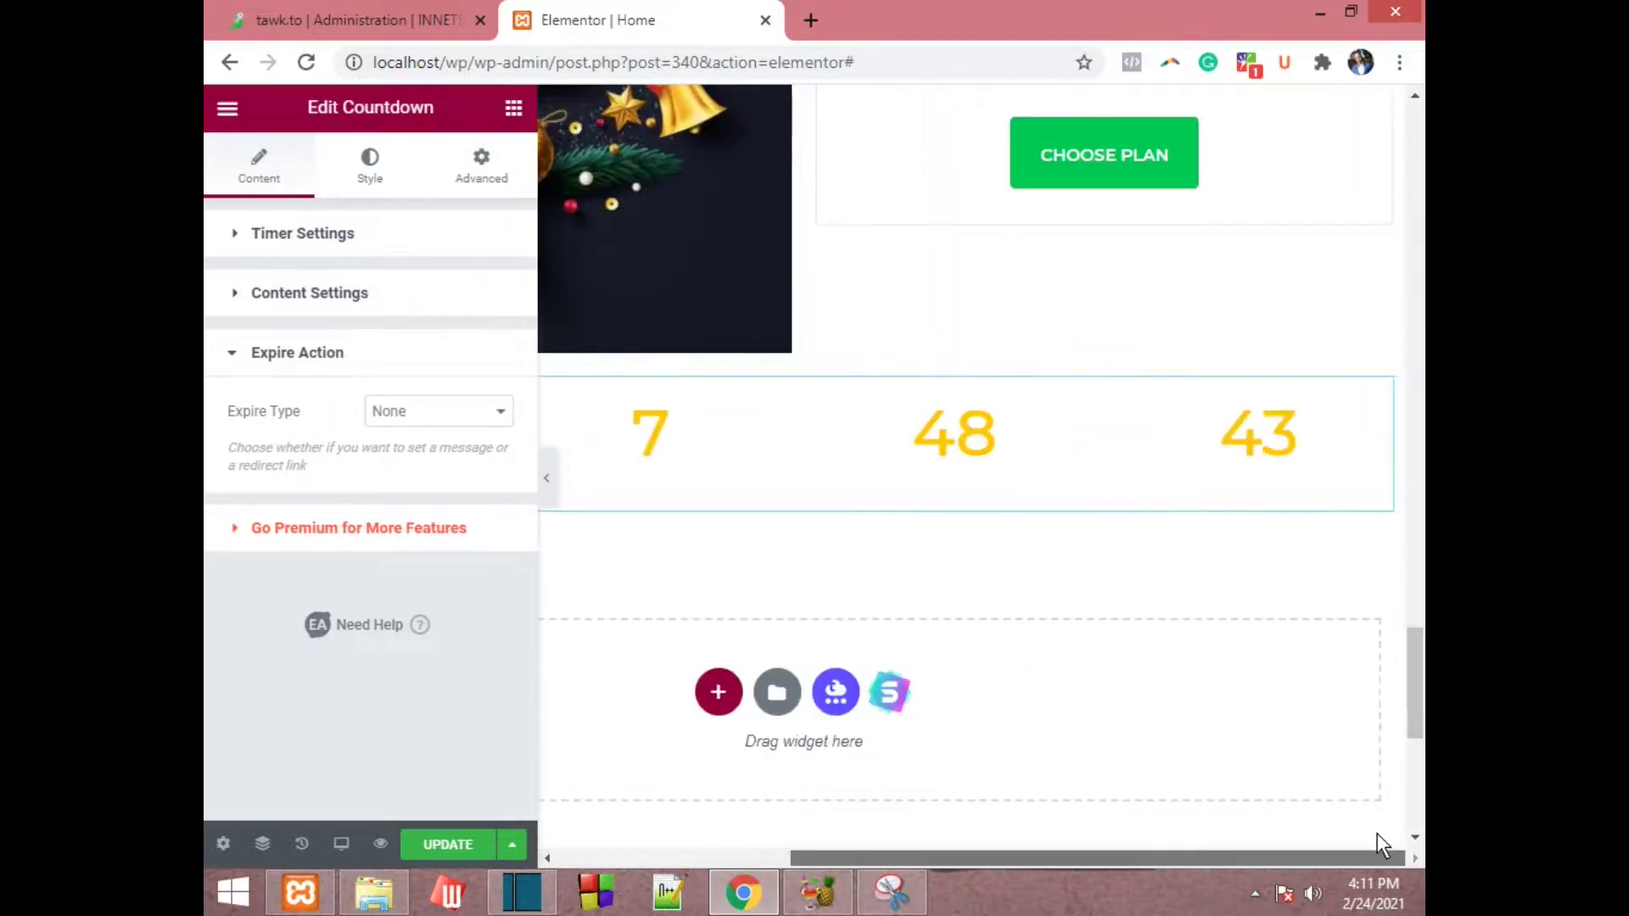
left_click(472, 416)
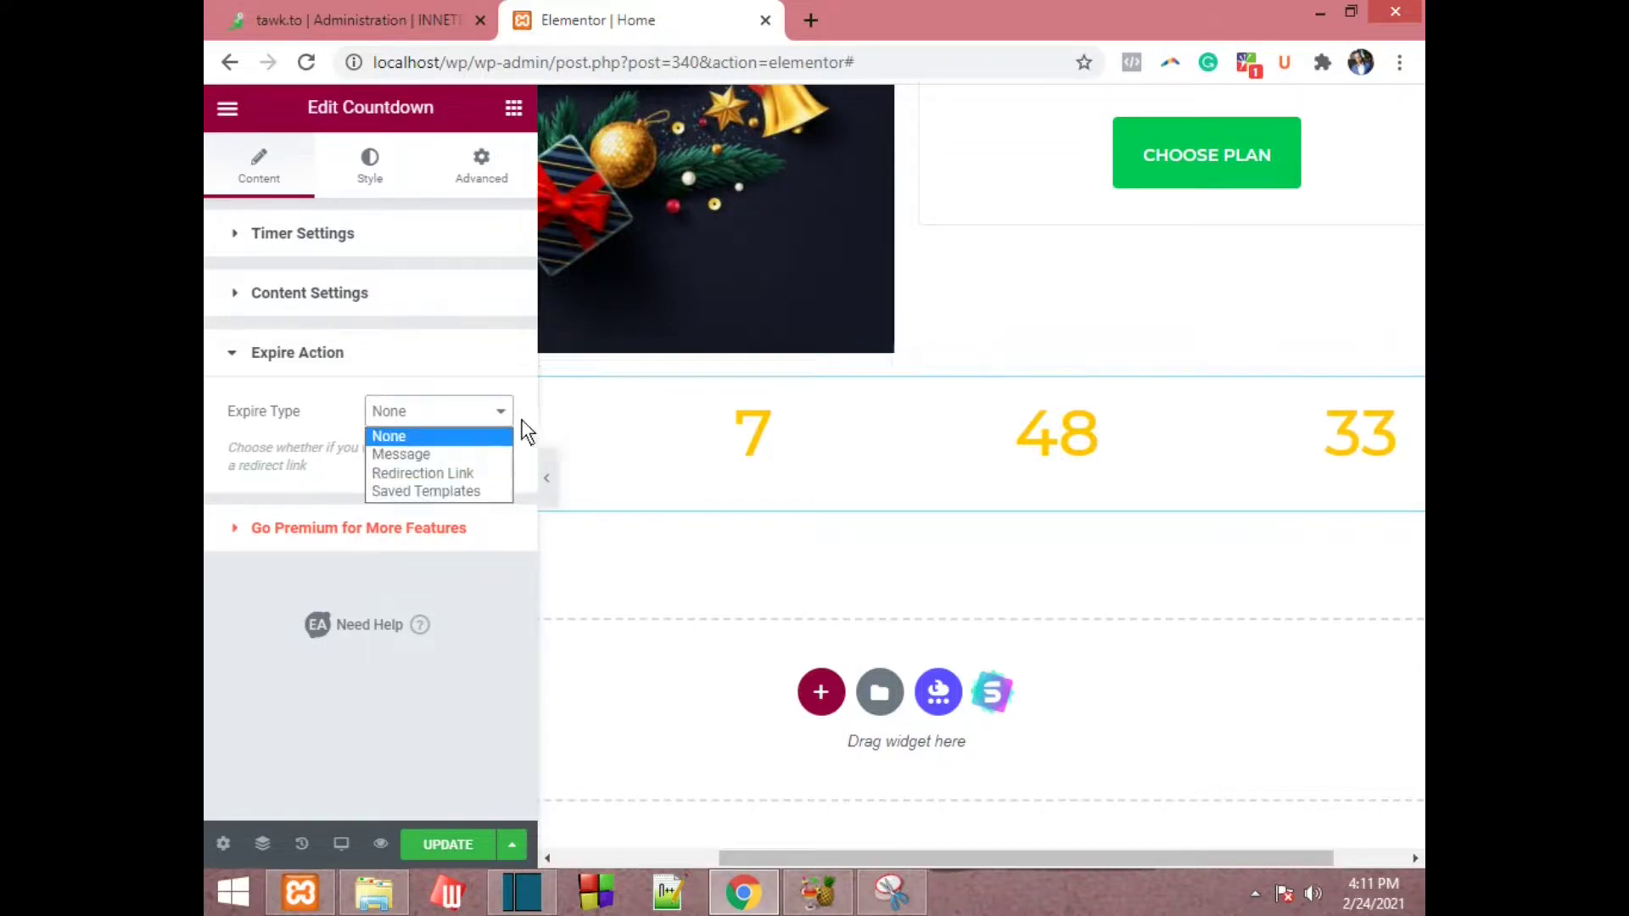
left_click(472, 372)
left_click(408, 366)
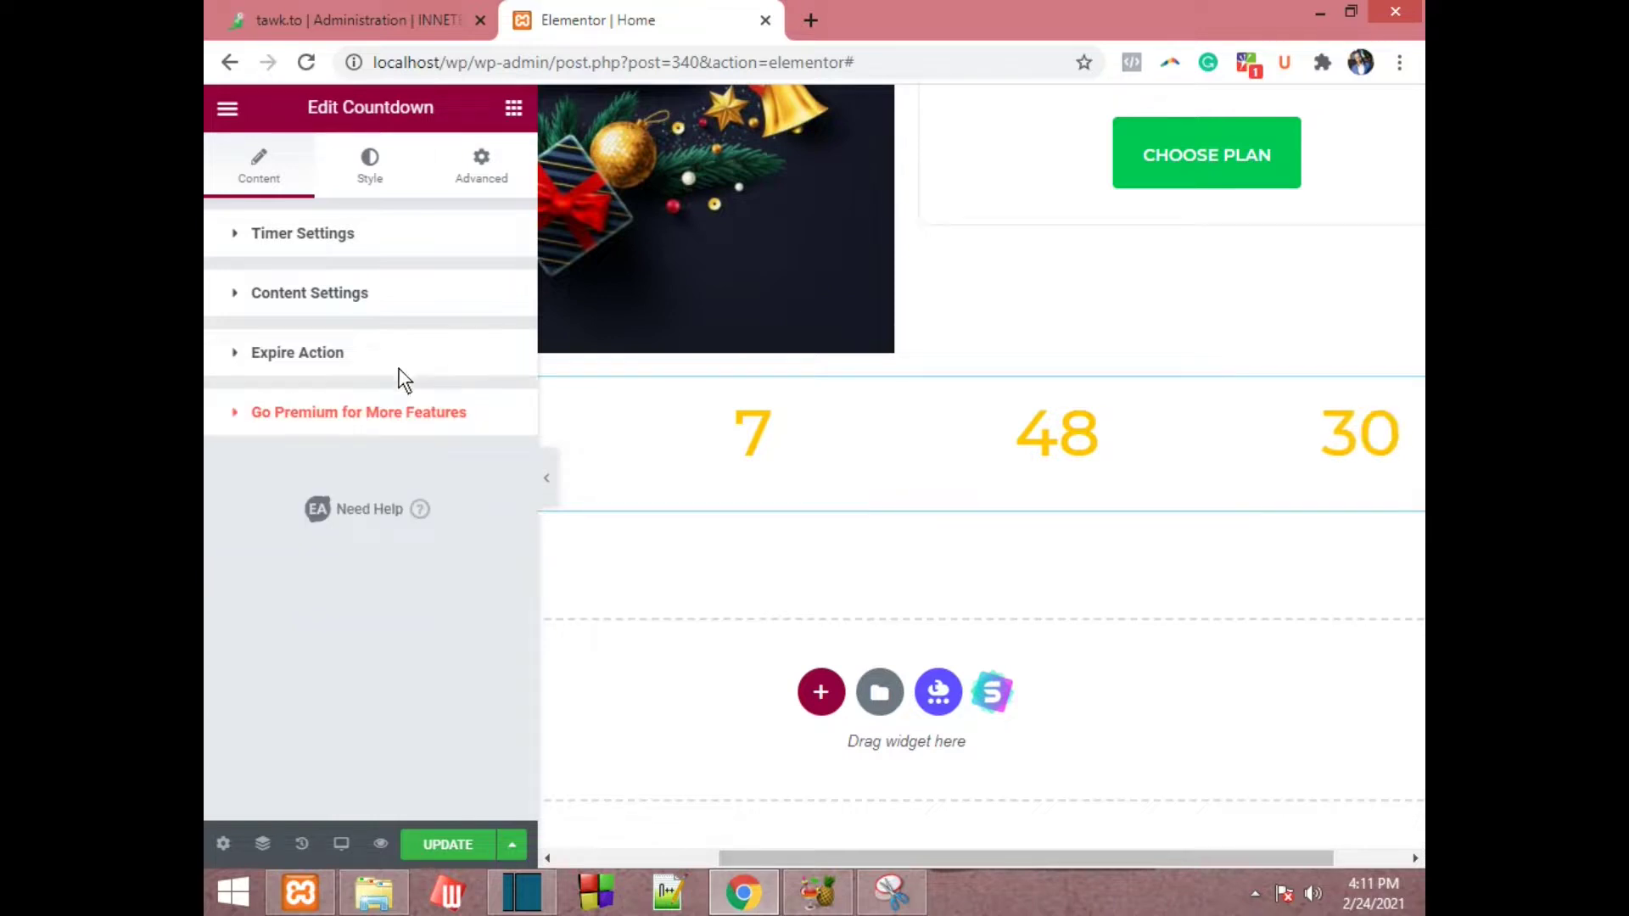
- Return to the widget list and look through the free and locked Essential Addons widgets
left_click(514, 106)
scroll(409, 481, "down", 5)
scroll(409, 481, "down", 4)
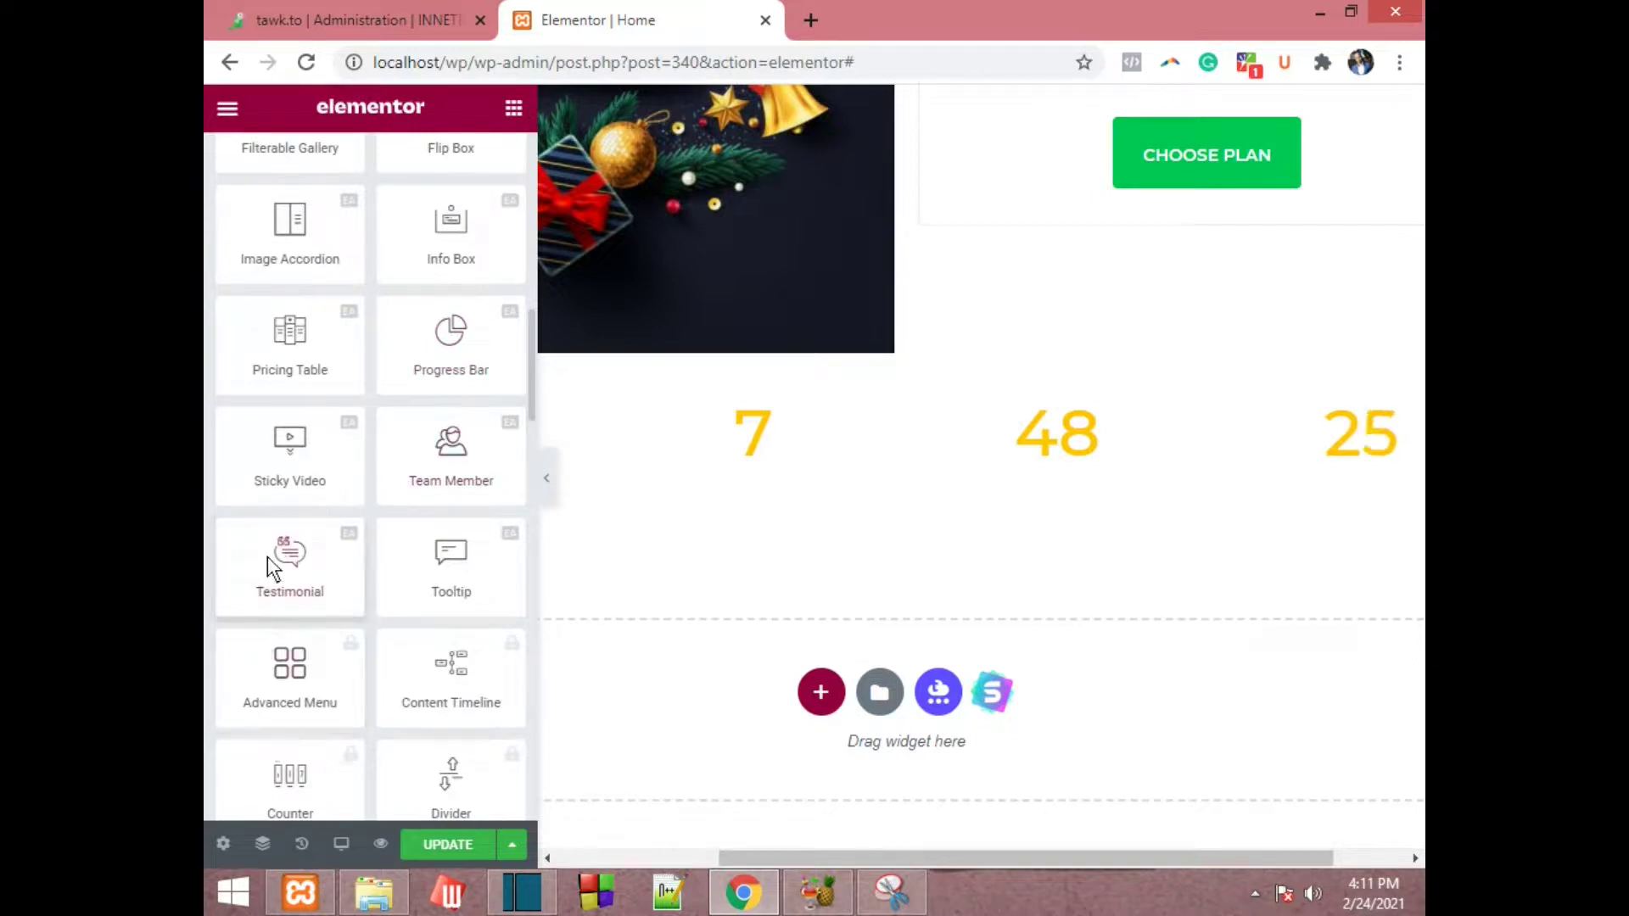
scroll(267, 557, "down", 4)
scroll(284, 626, "down", 6)
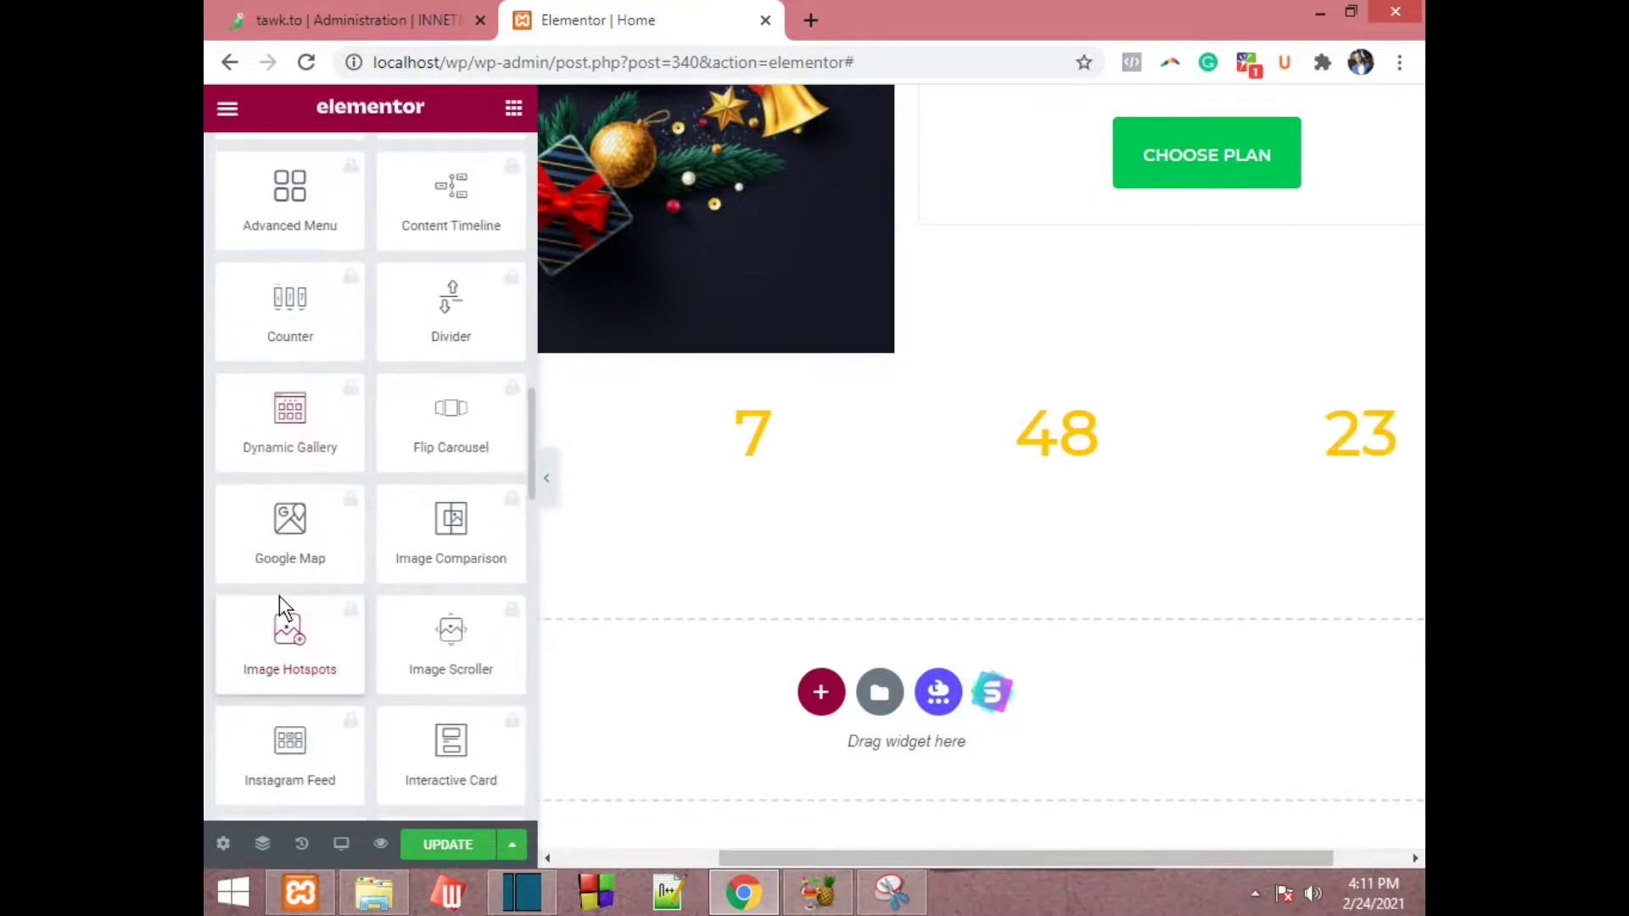
scroll(425, 694, "up", 5)
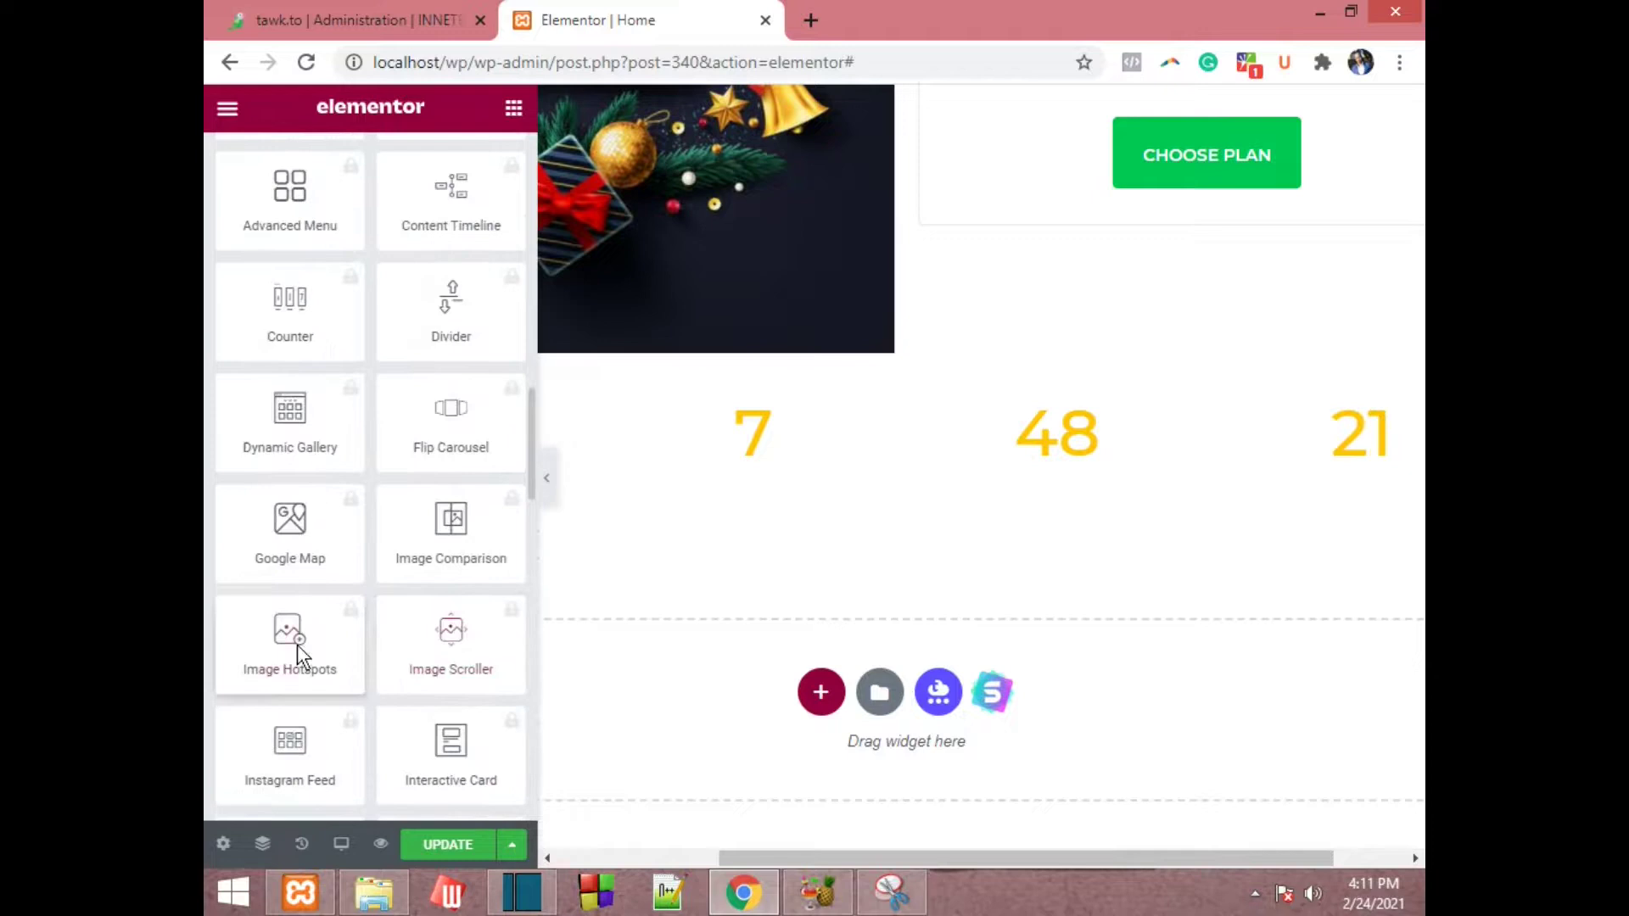
scroll(292, 626, "up", 13)
scroll(292, 377, "up", 3)
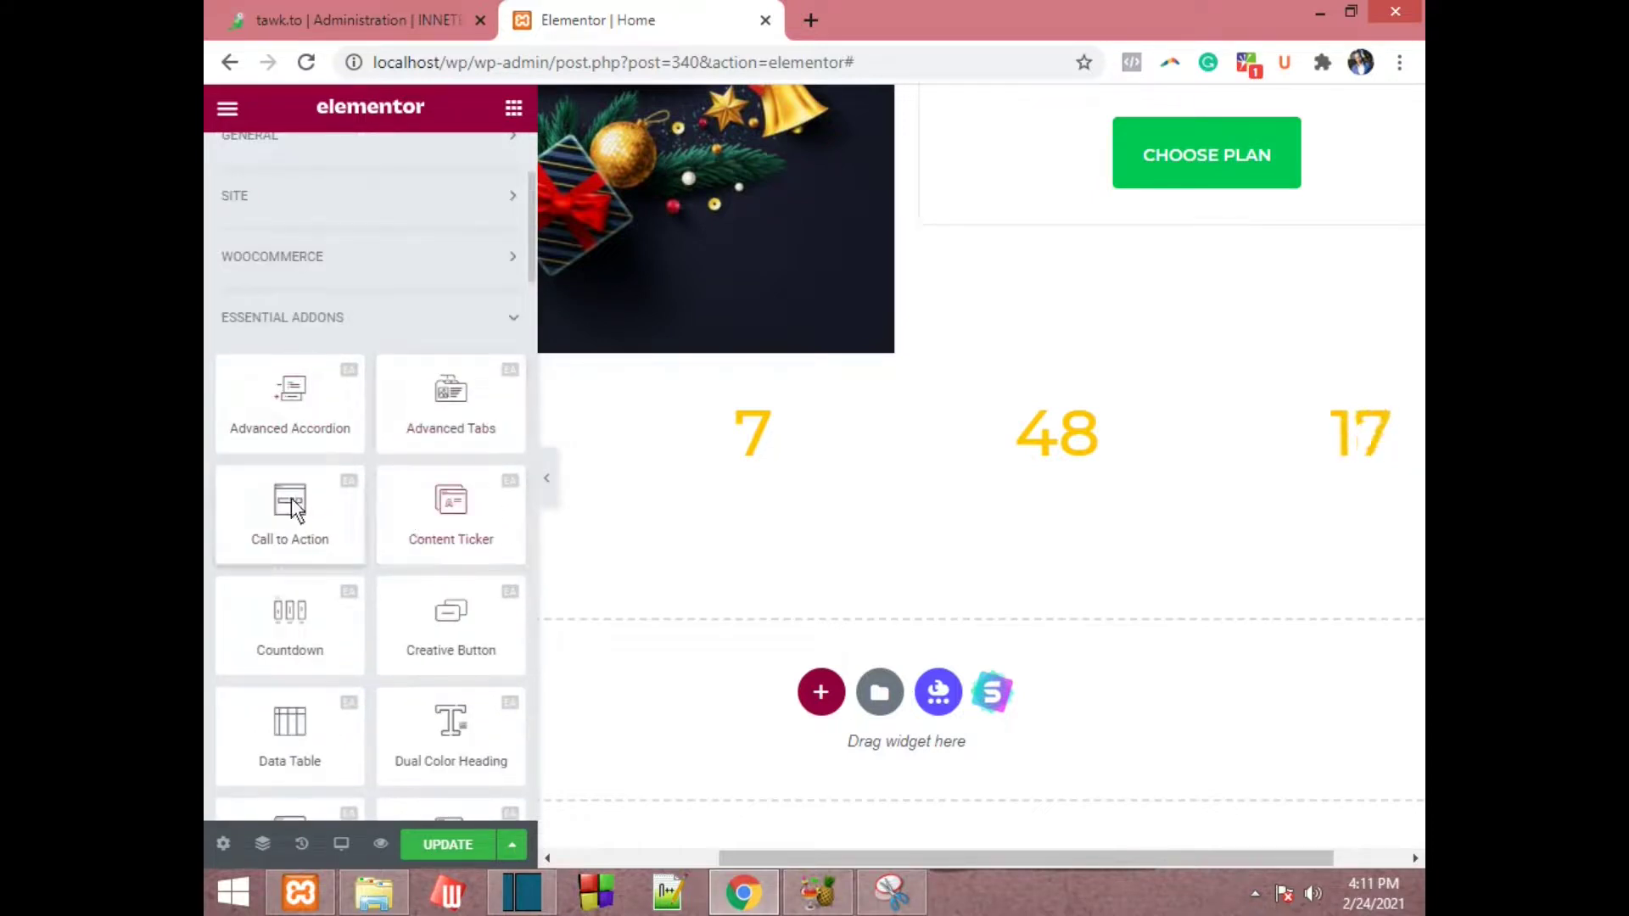
scroll(306, 582, "down", 10)
scroll(298, 591, "down", 4)
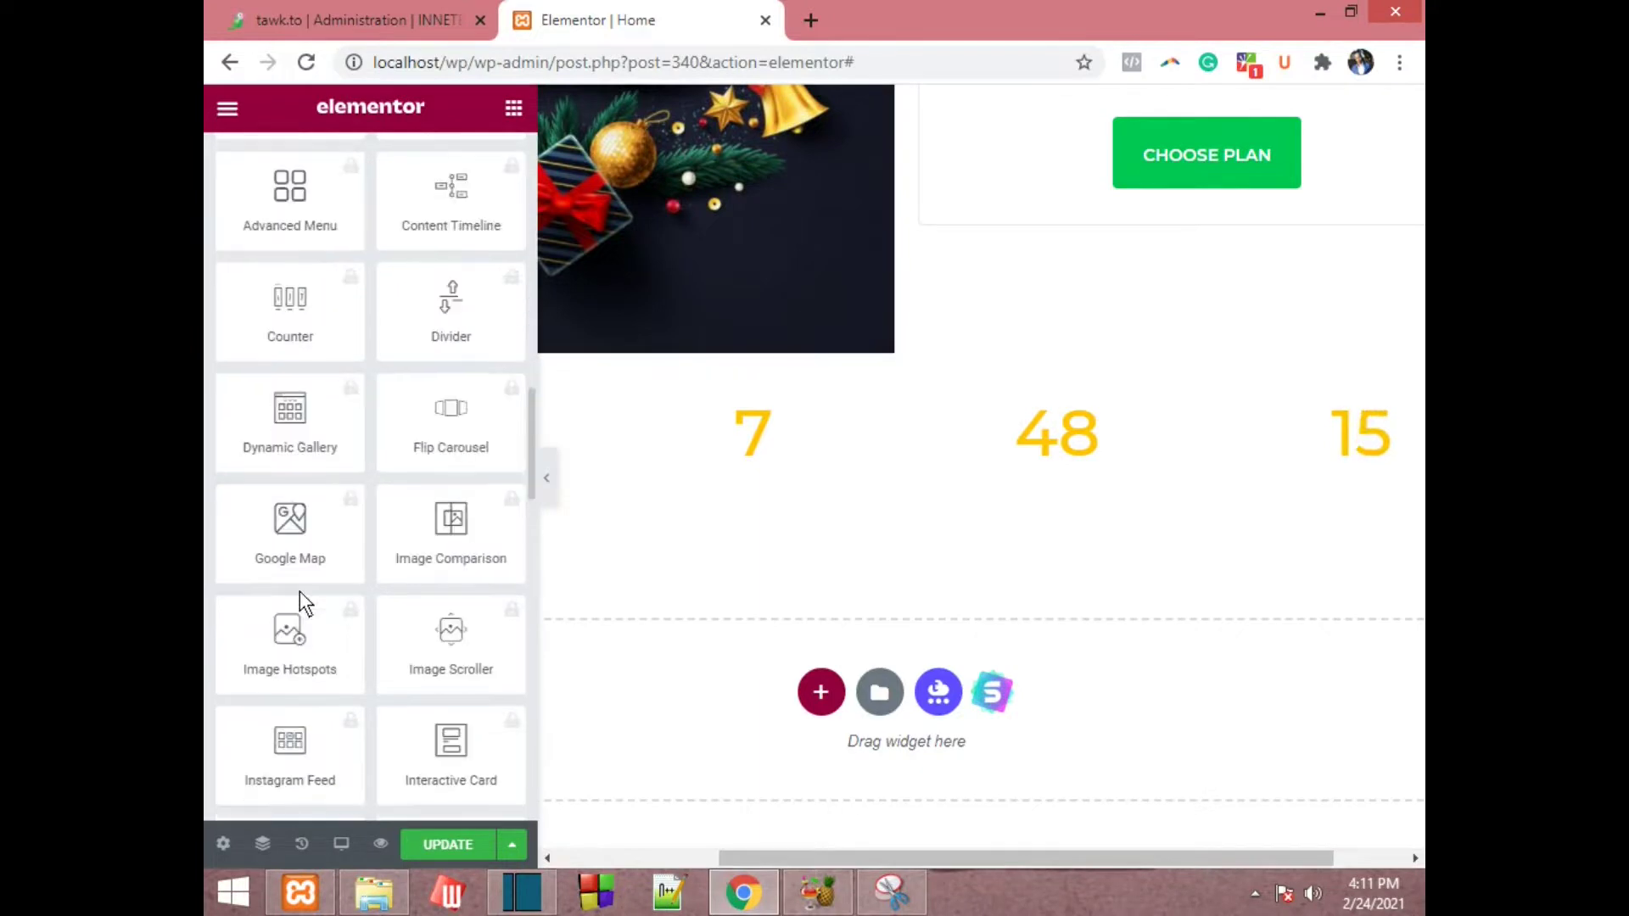
scroll(298, 591, "down", 3)
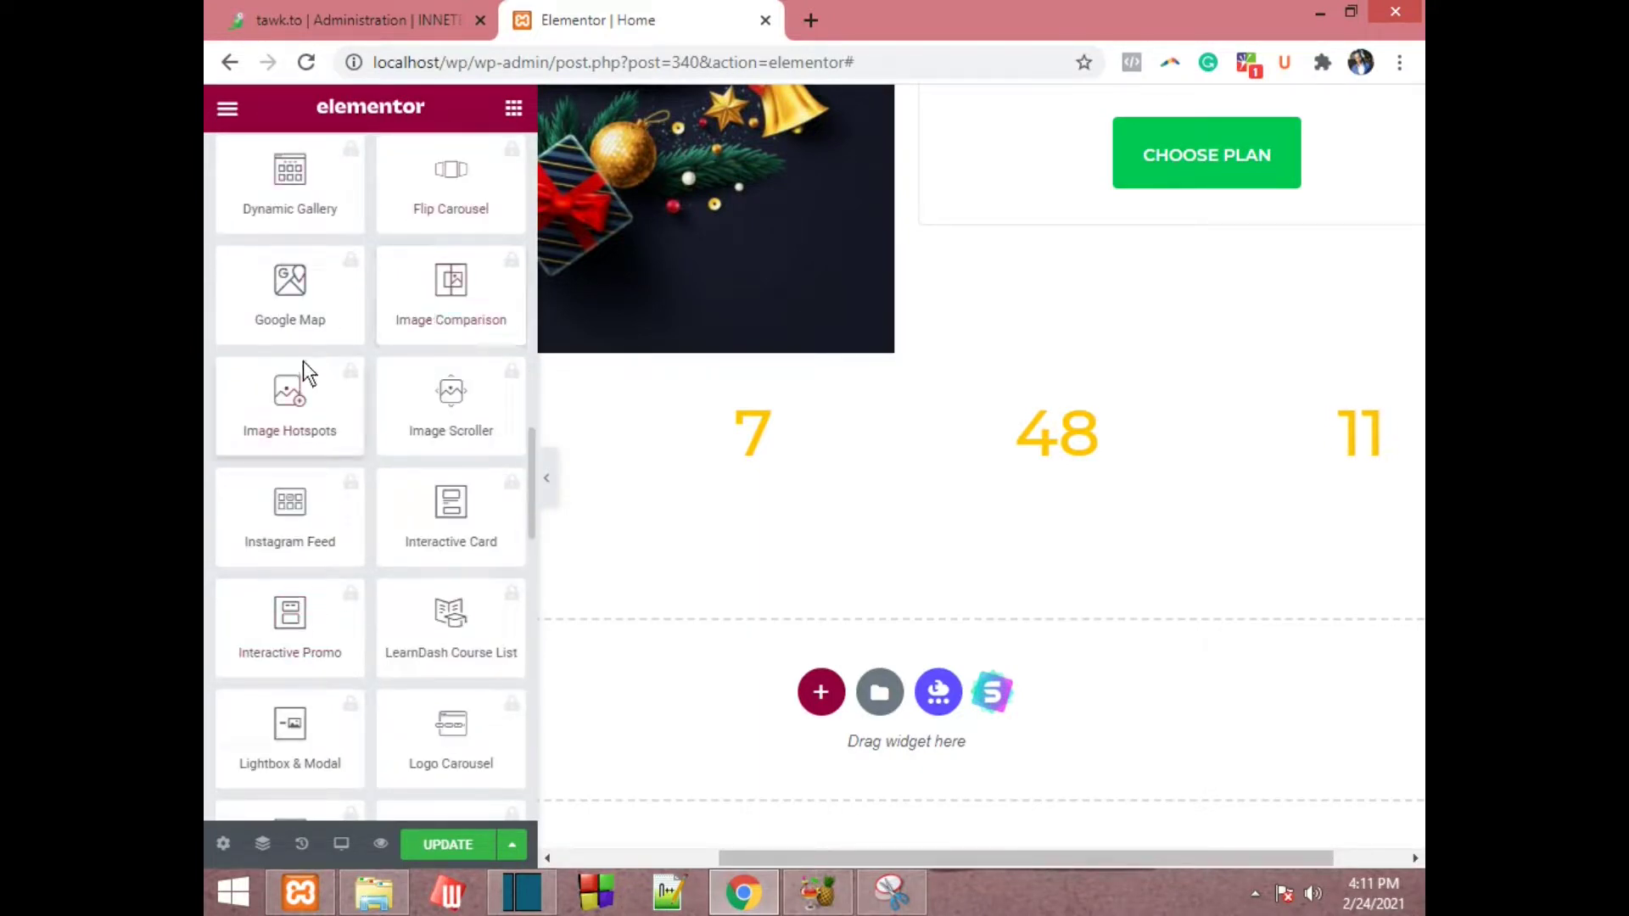
scroll(313, 380, "down", 4)
scroll(429, 547, "up", 12)
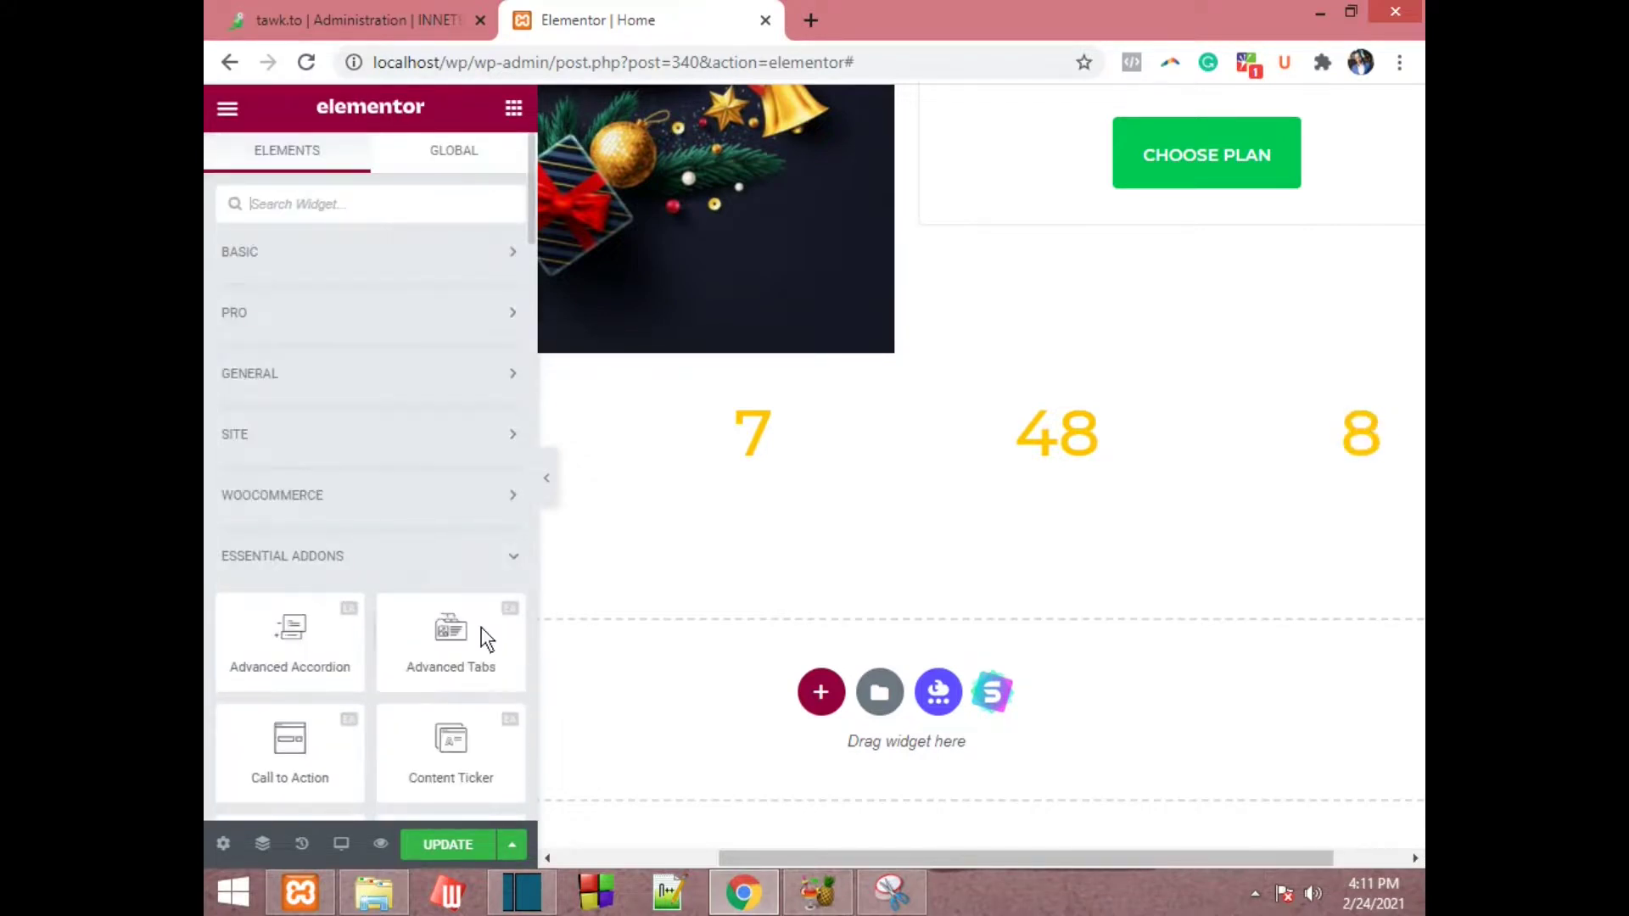
- Collapse the Essential Addons and Header, Footer & Blocks widget categories and look over the home page's lower sections
left_click(508, 573)
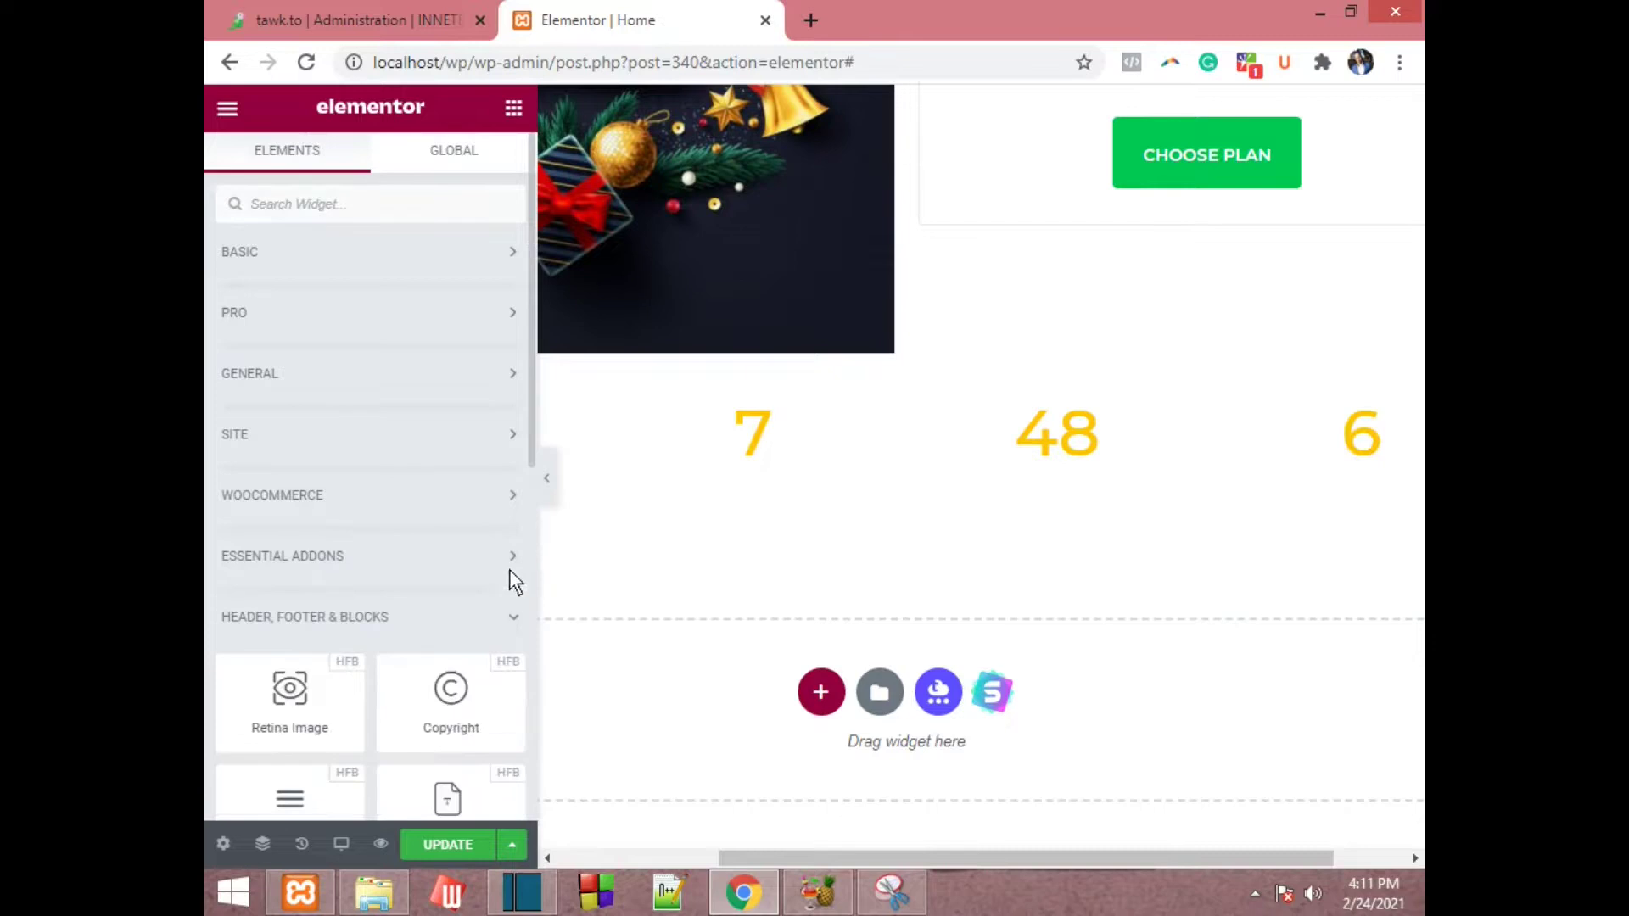
left_click(497, 619)
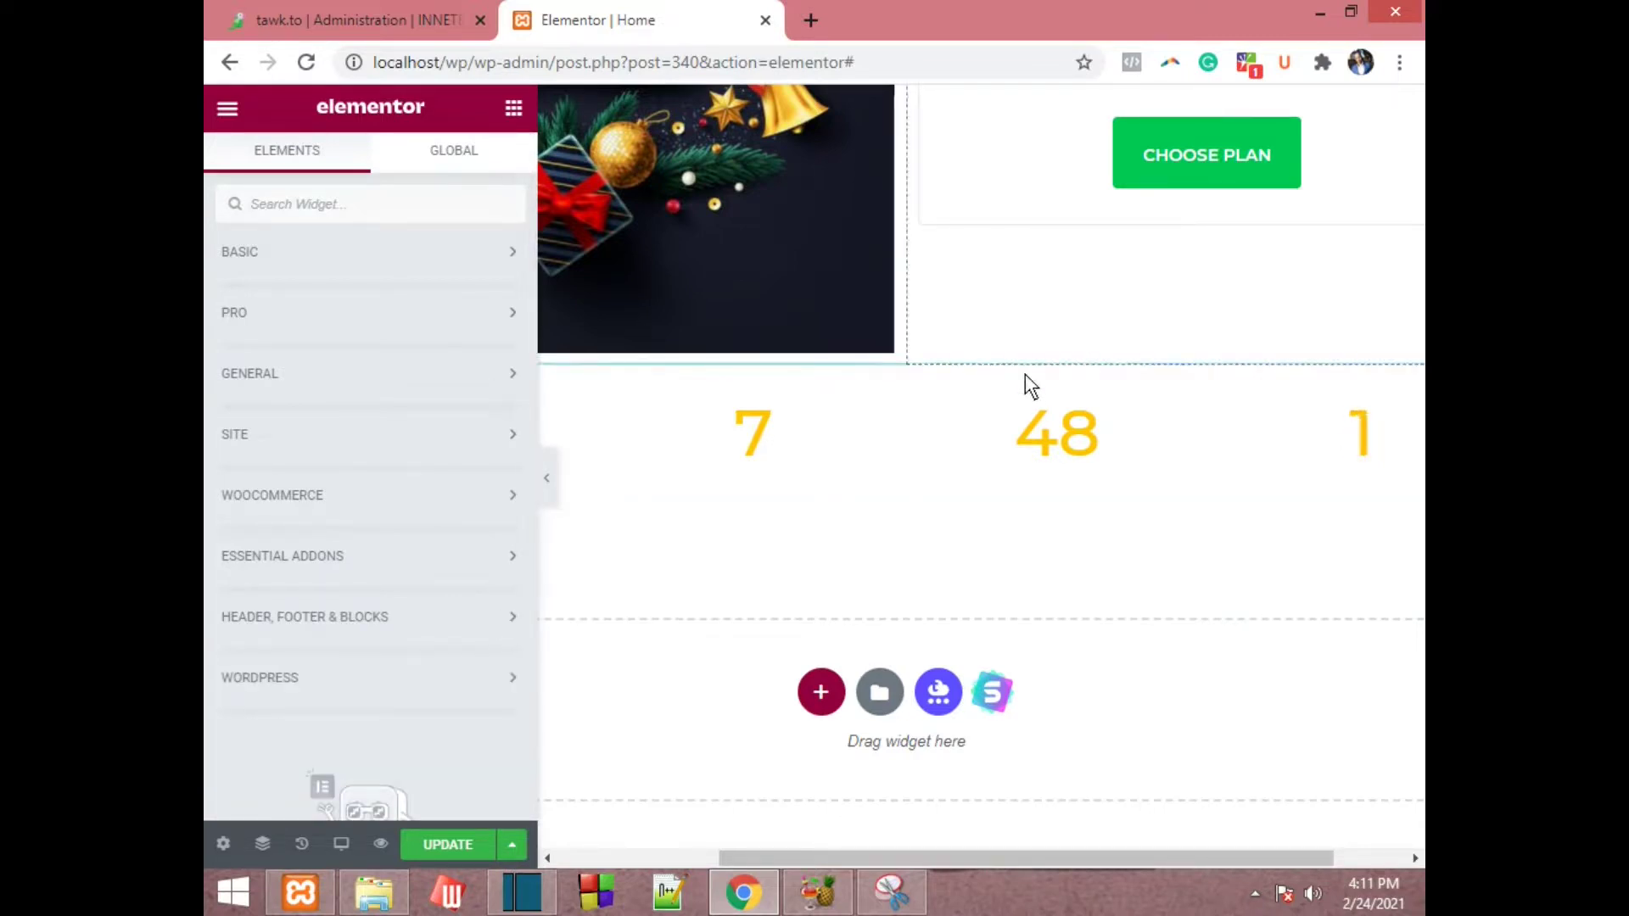
scroll(945, 397, "down", 10)
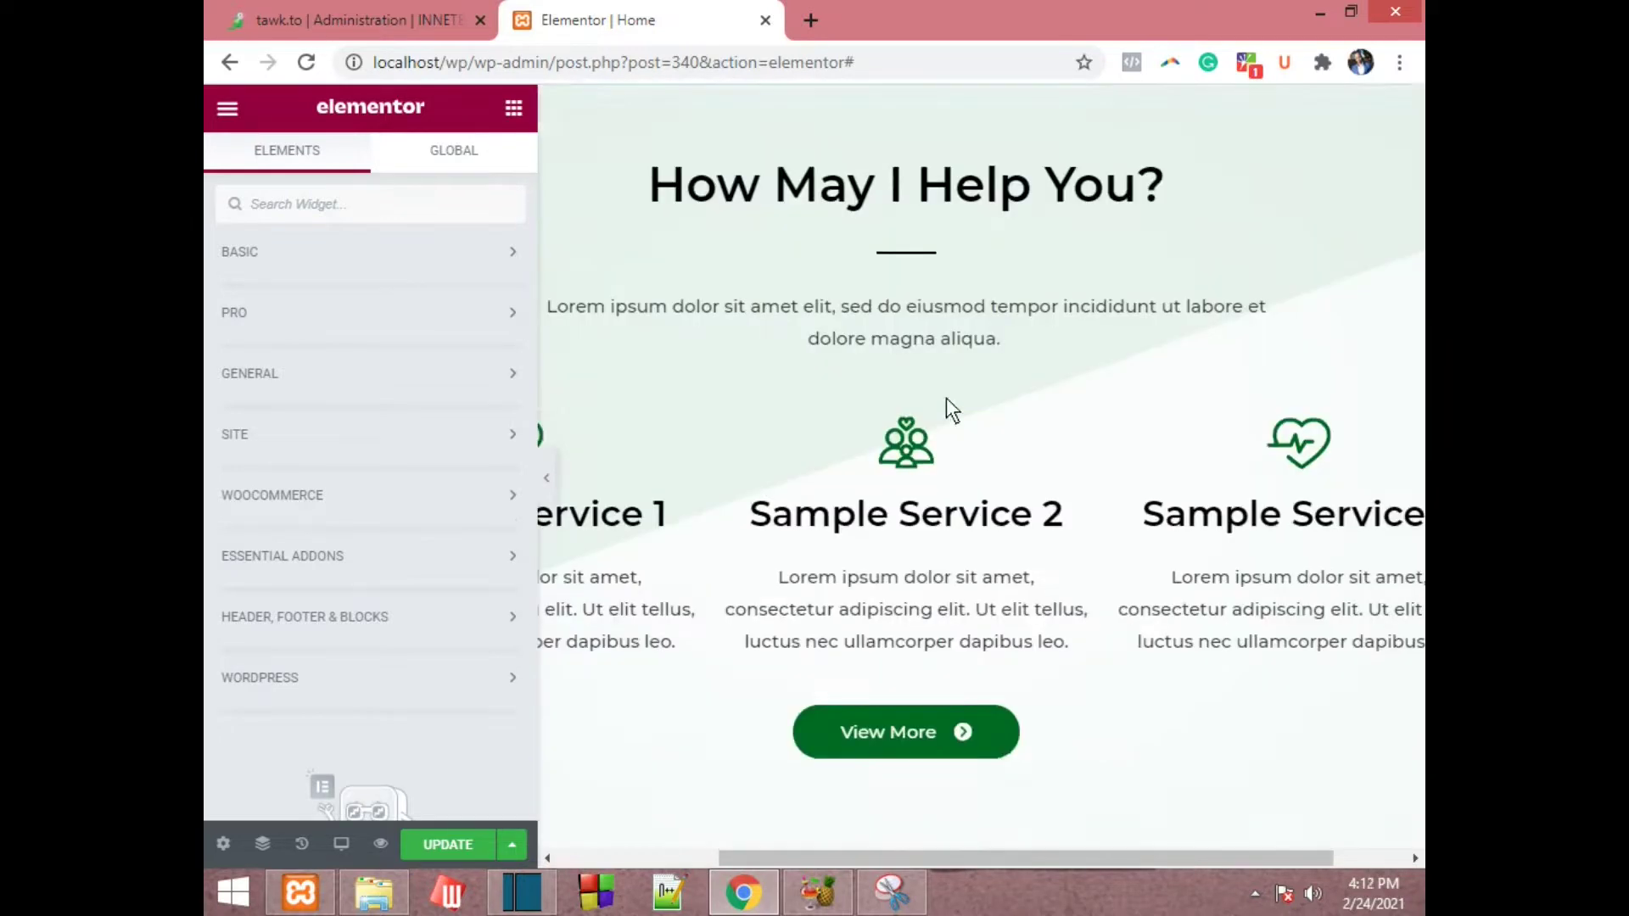
scroll(946, 397, "up", 1)
- Leave the Elementor editor and return to the site's live home page without saving the changes
left_click(224, 73)
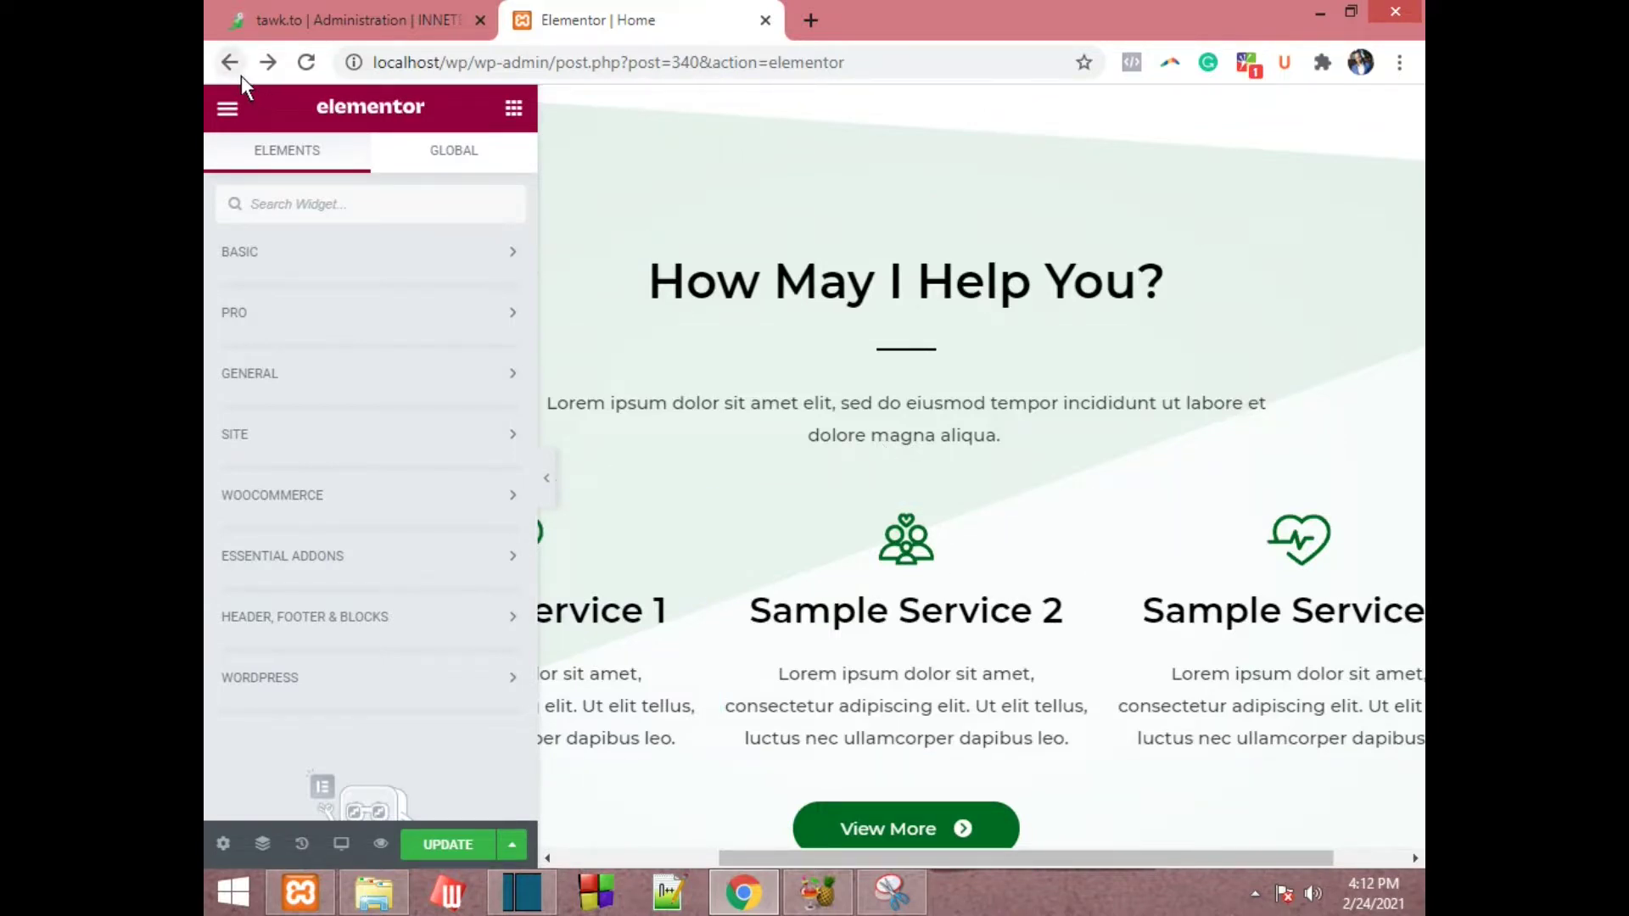
scroll(849, 381, "up", 15)
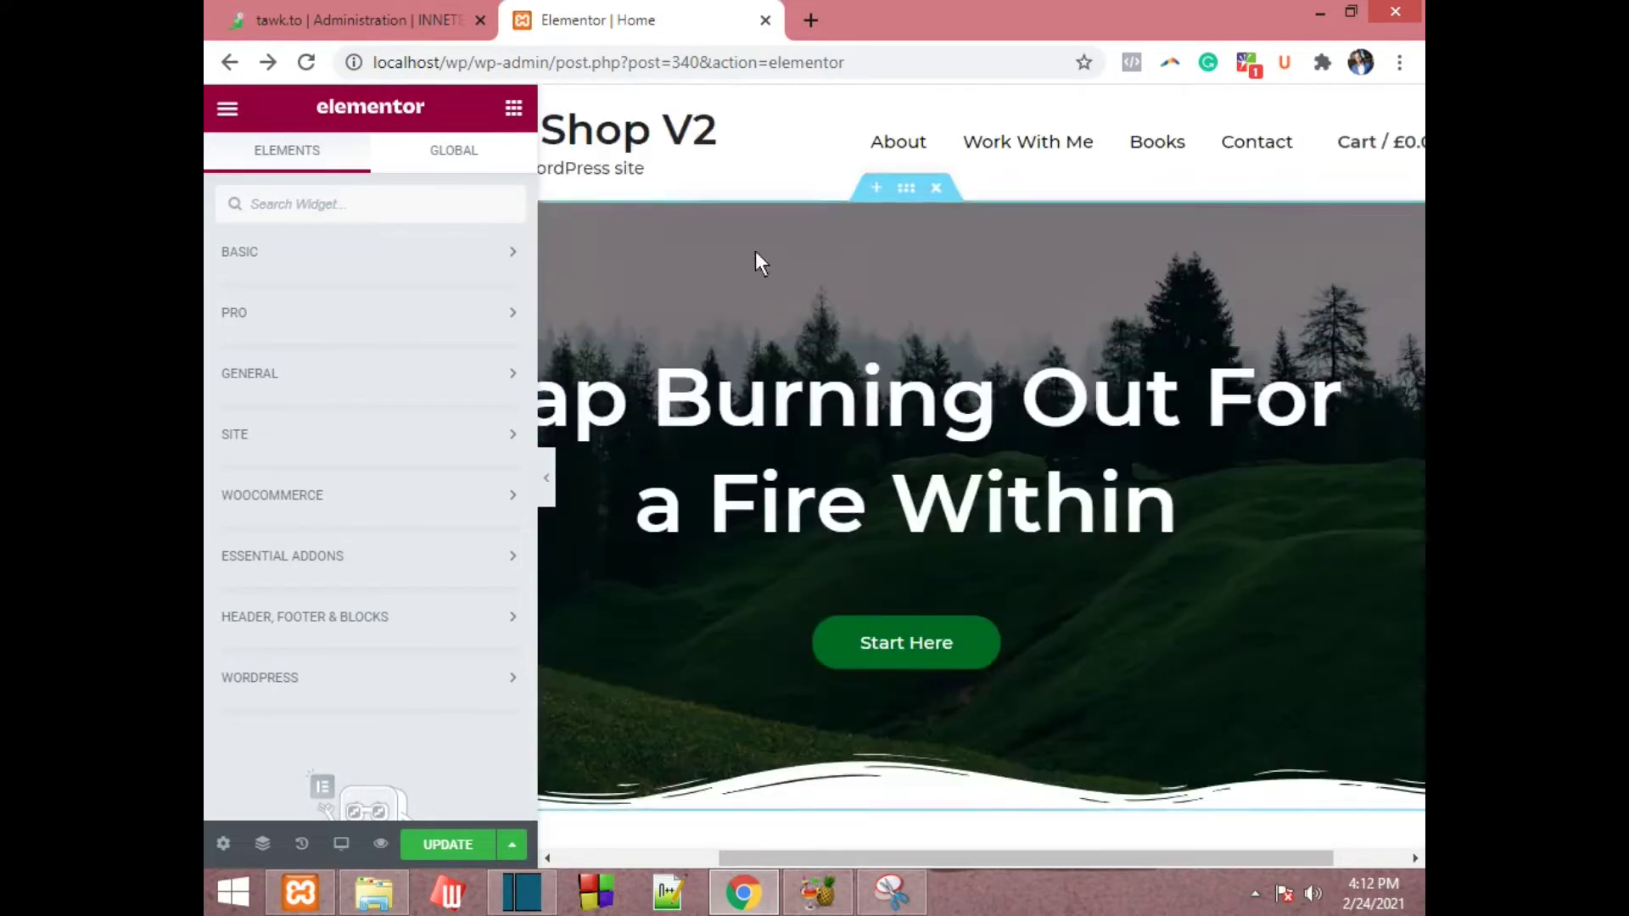
left_click(230, 62)
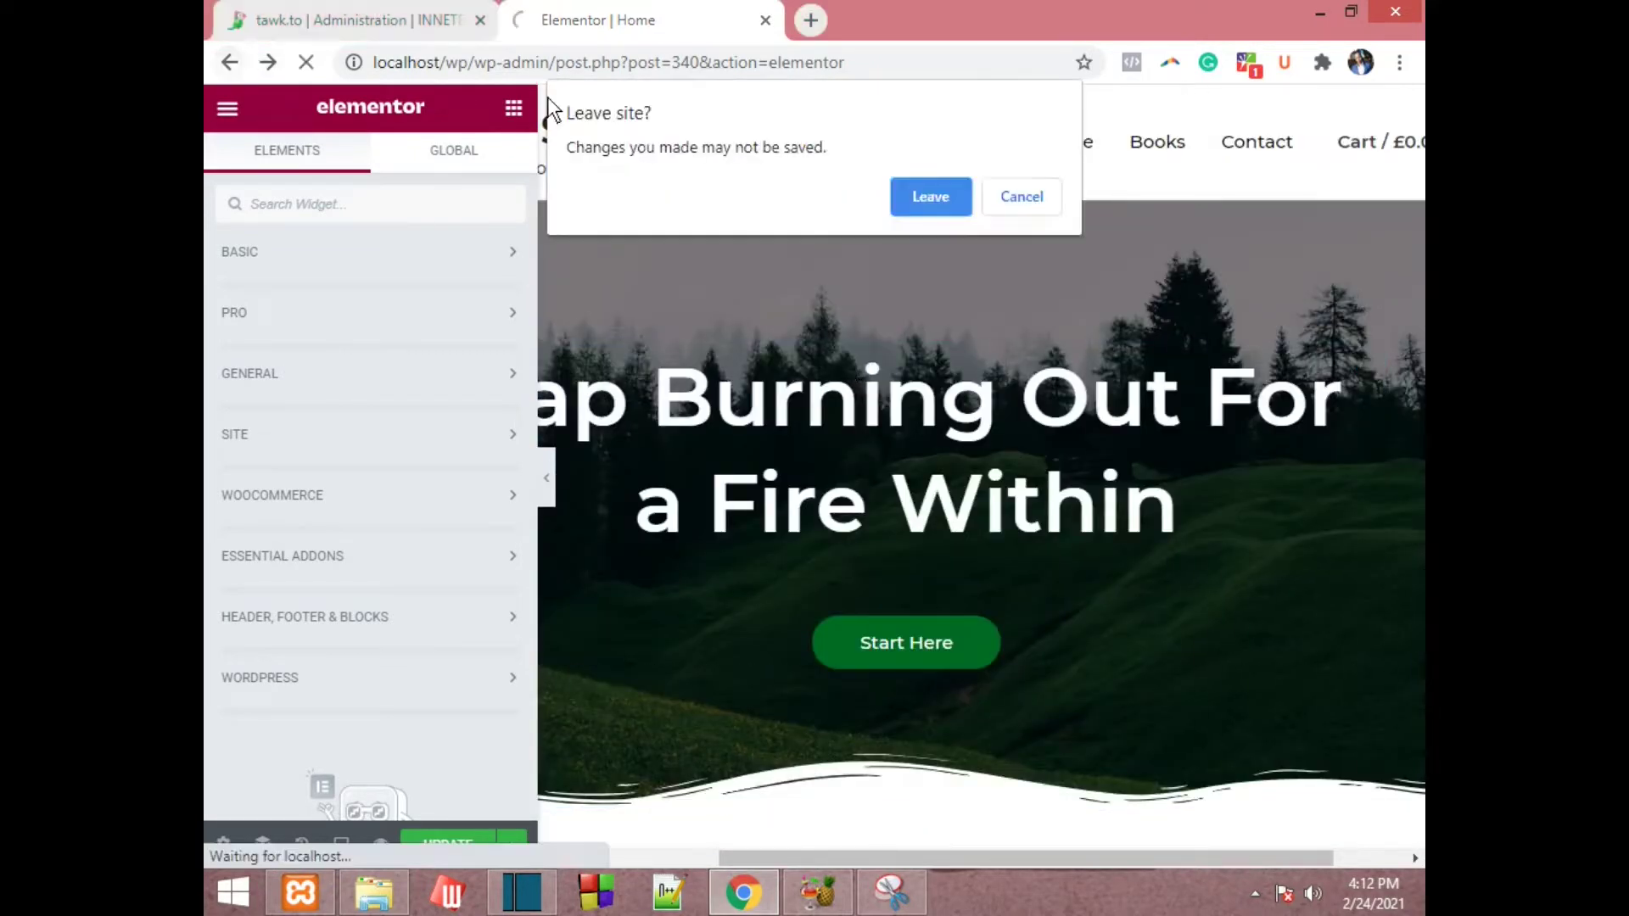
left_click(940, 195)
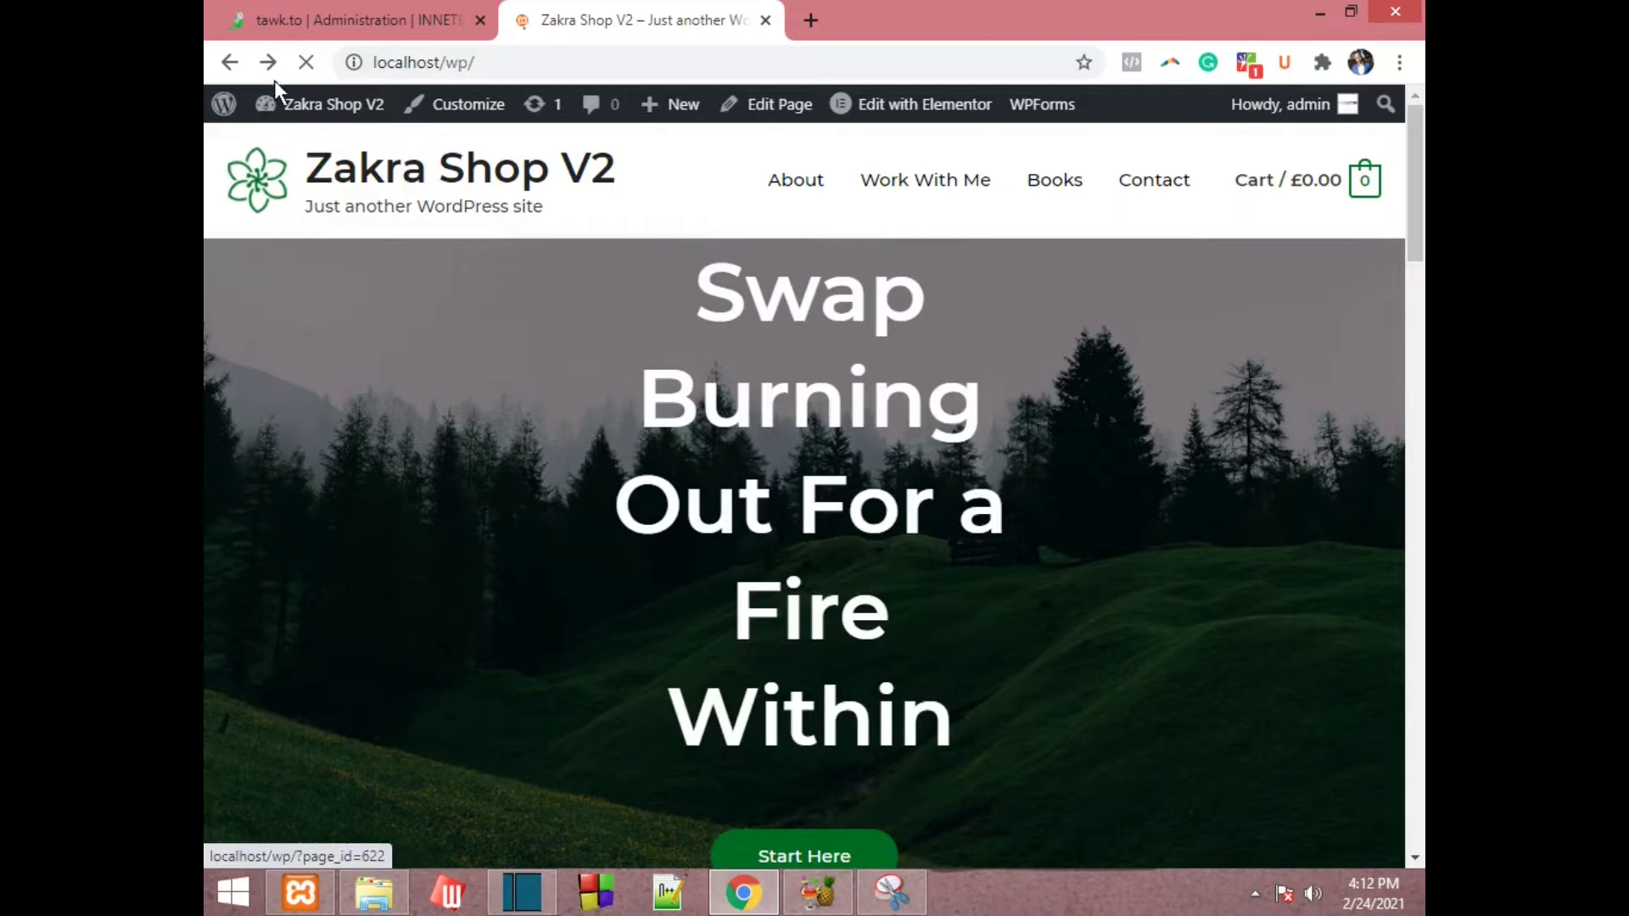
- Go to the WordPress dashboard of the site and open the list of installed plugins
mouse_move(329, 105)
left_click(299, 150)
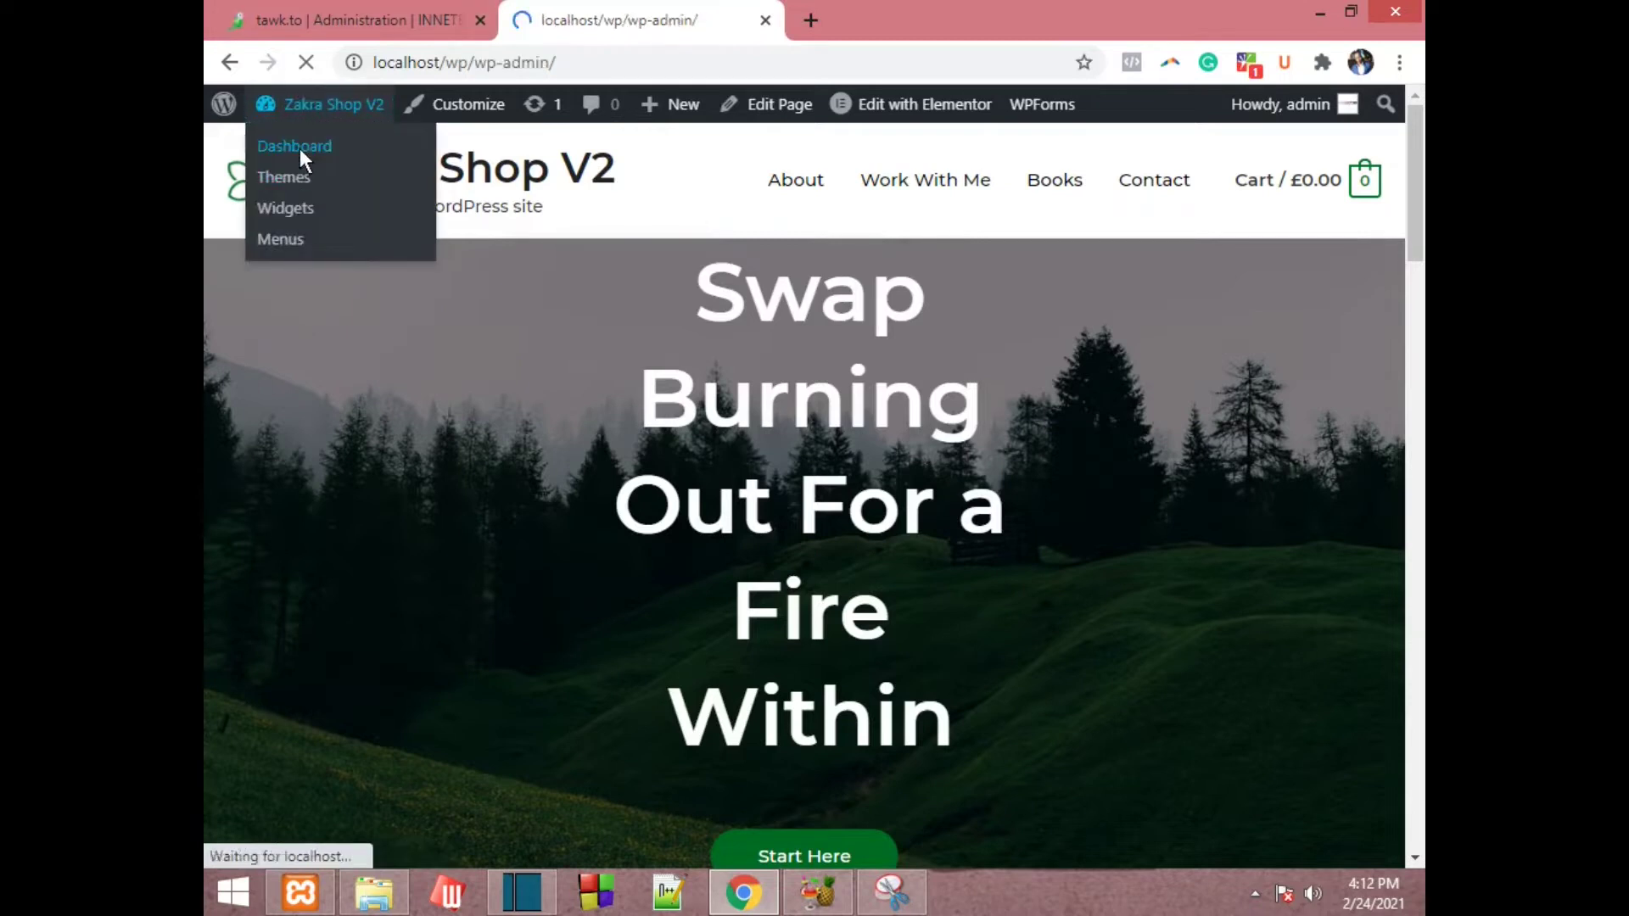
scroll(348, 547, "down", 10)
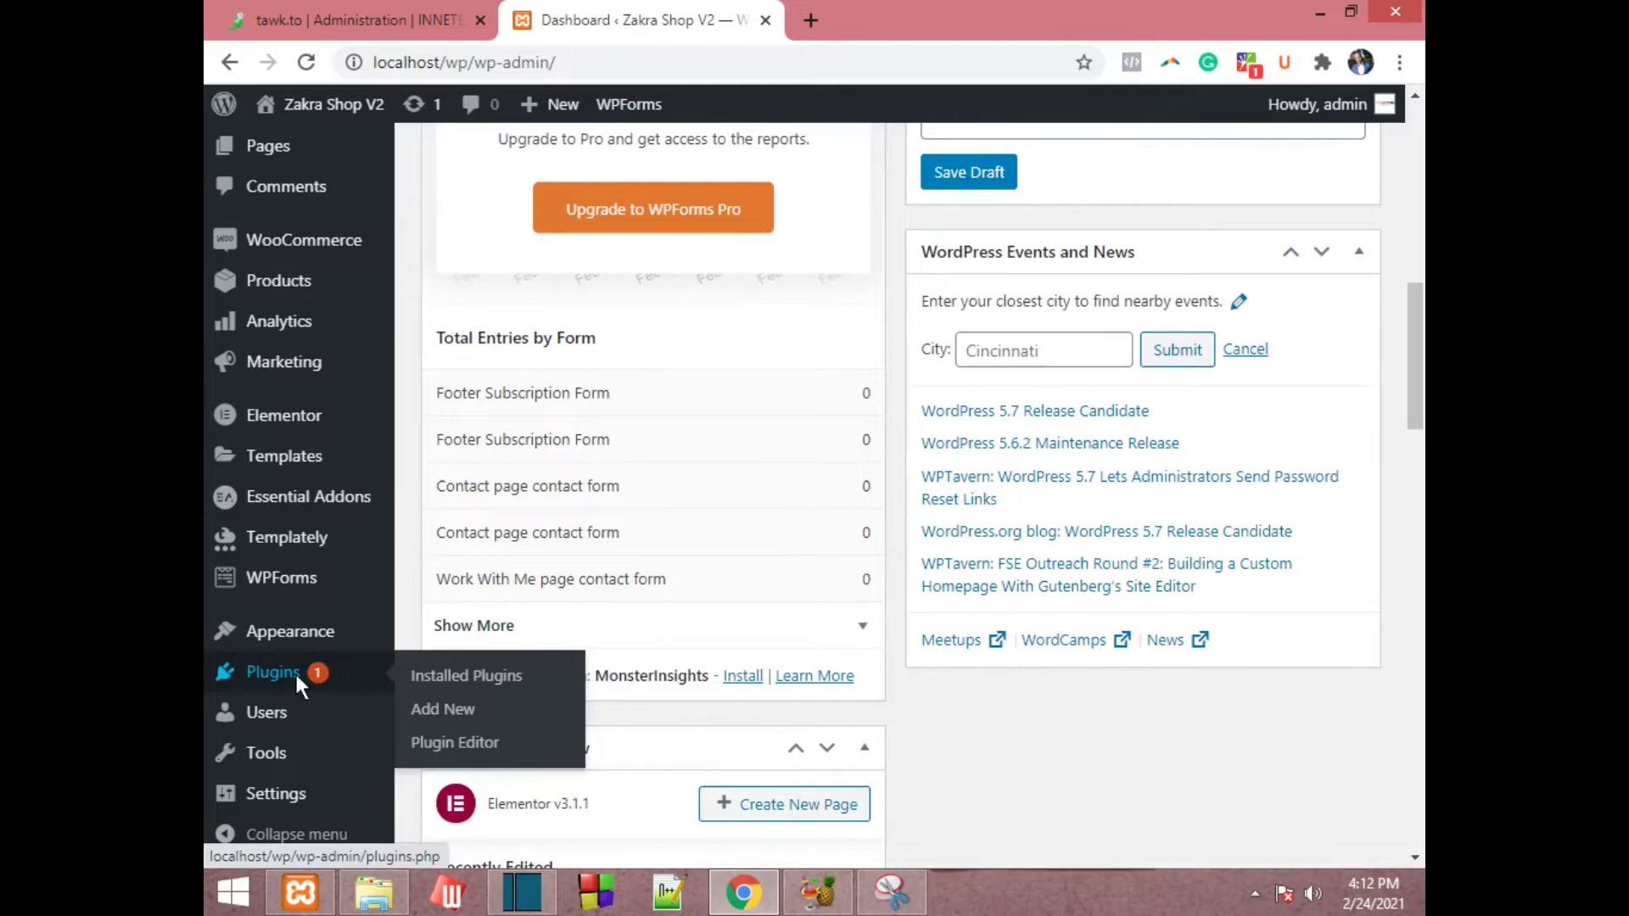
left_click(283, 669)
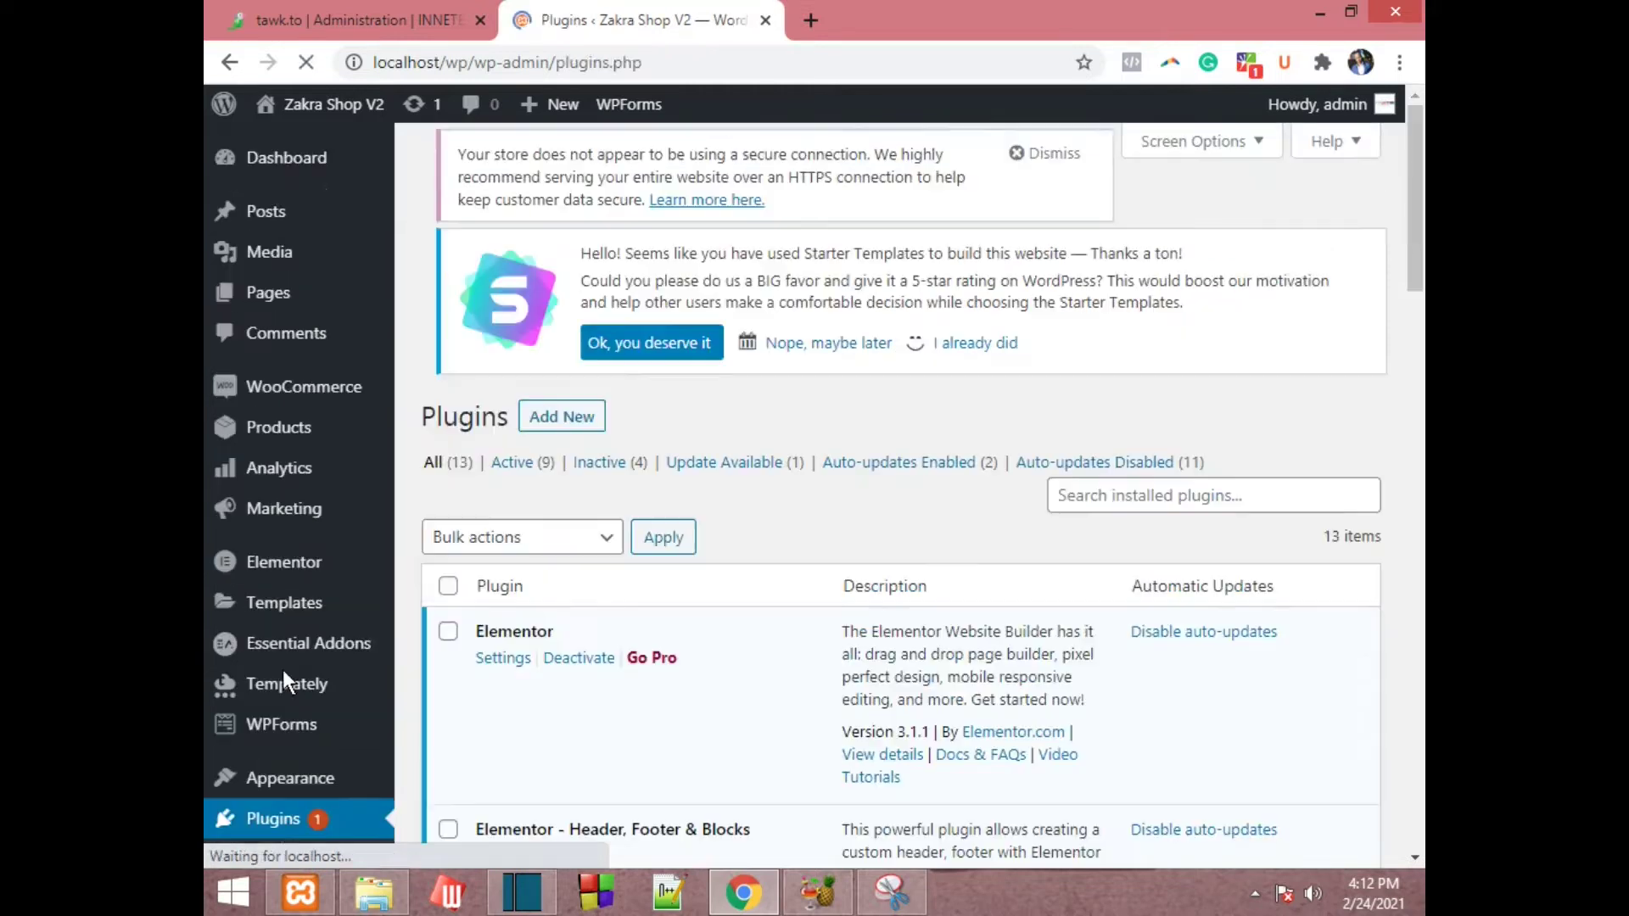
- Examine the Automatic Updates column for Elementor, Essential Addons and the other installed plugins
left_click_drag(1271, 596, 1082, 587)
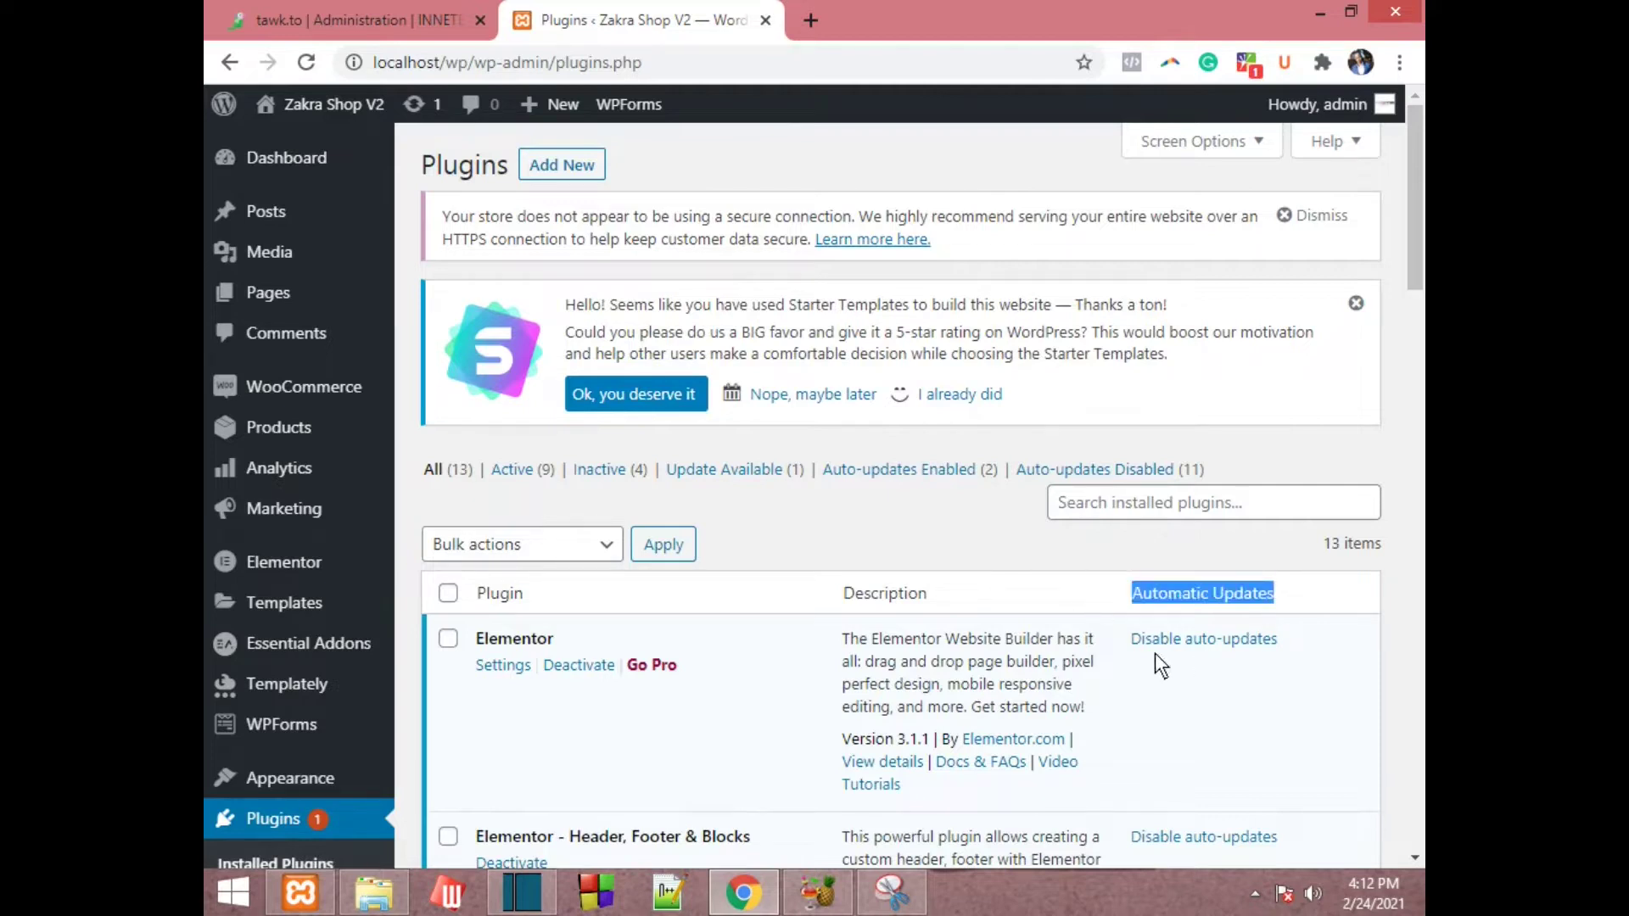
scroll(1159, 664, "down", 3)
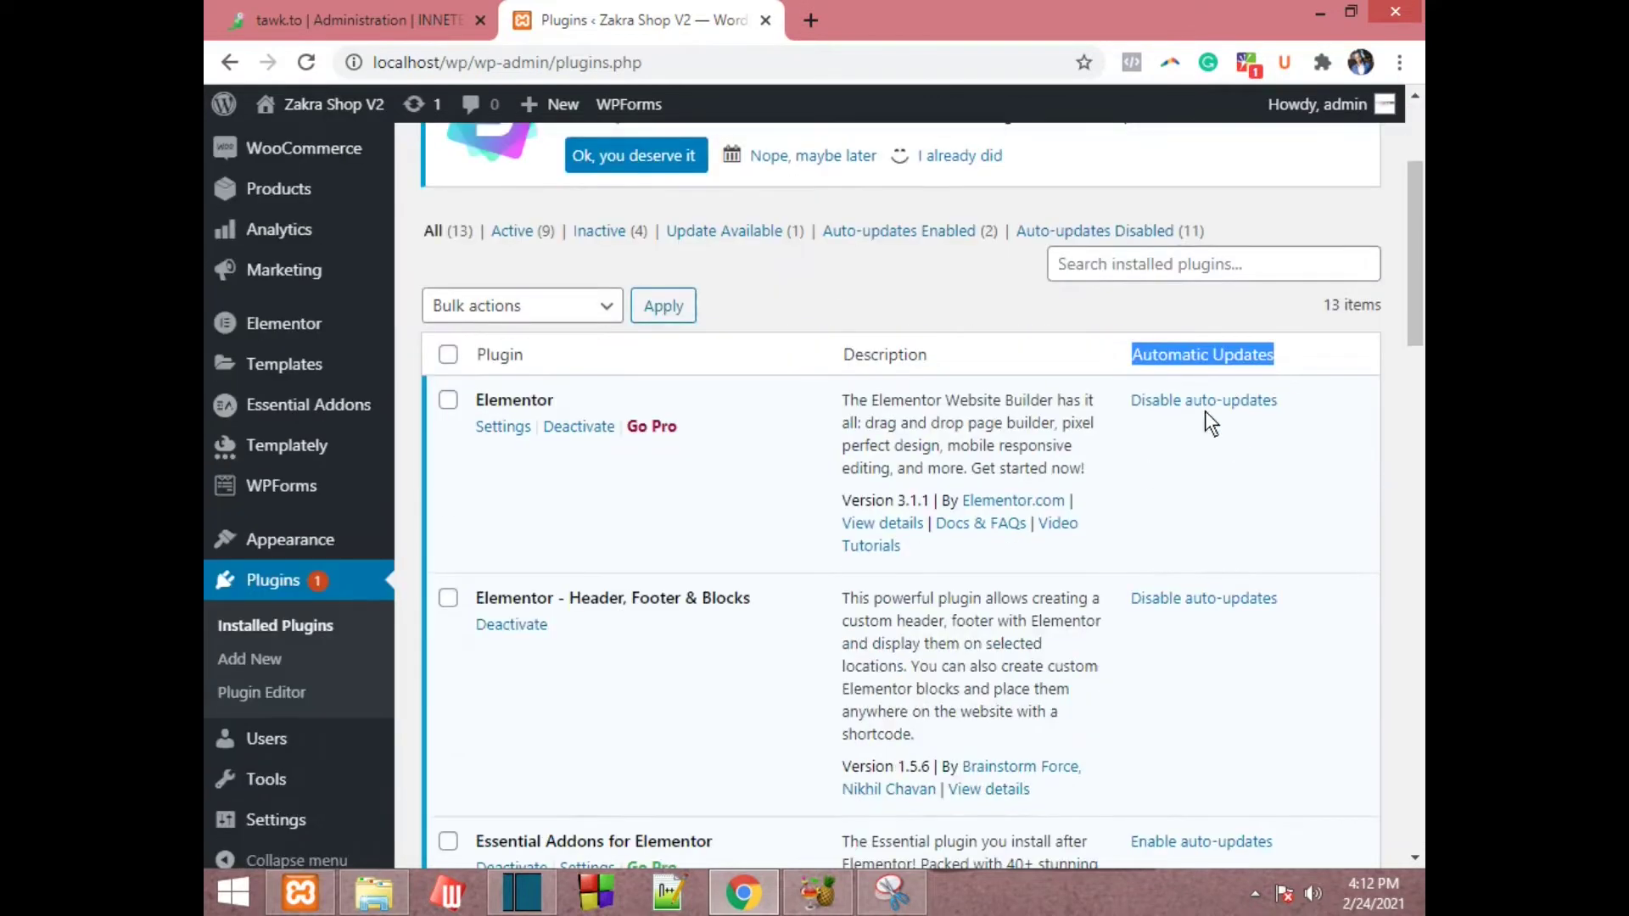
scroll(1313, 437, "down", 4)
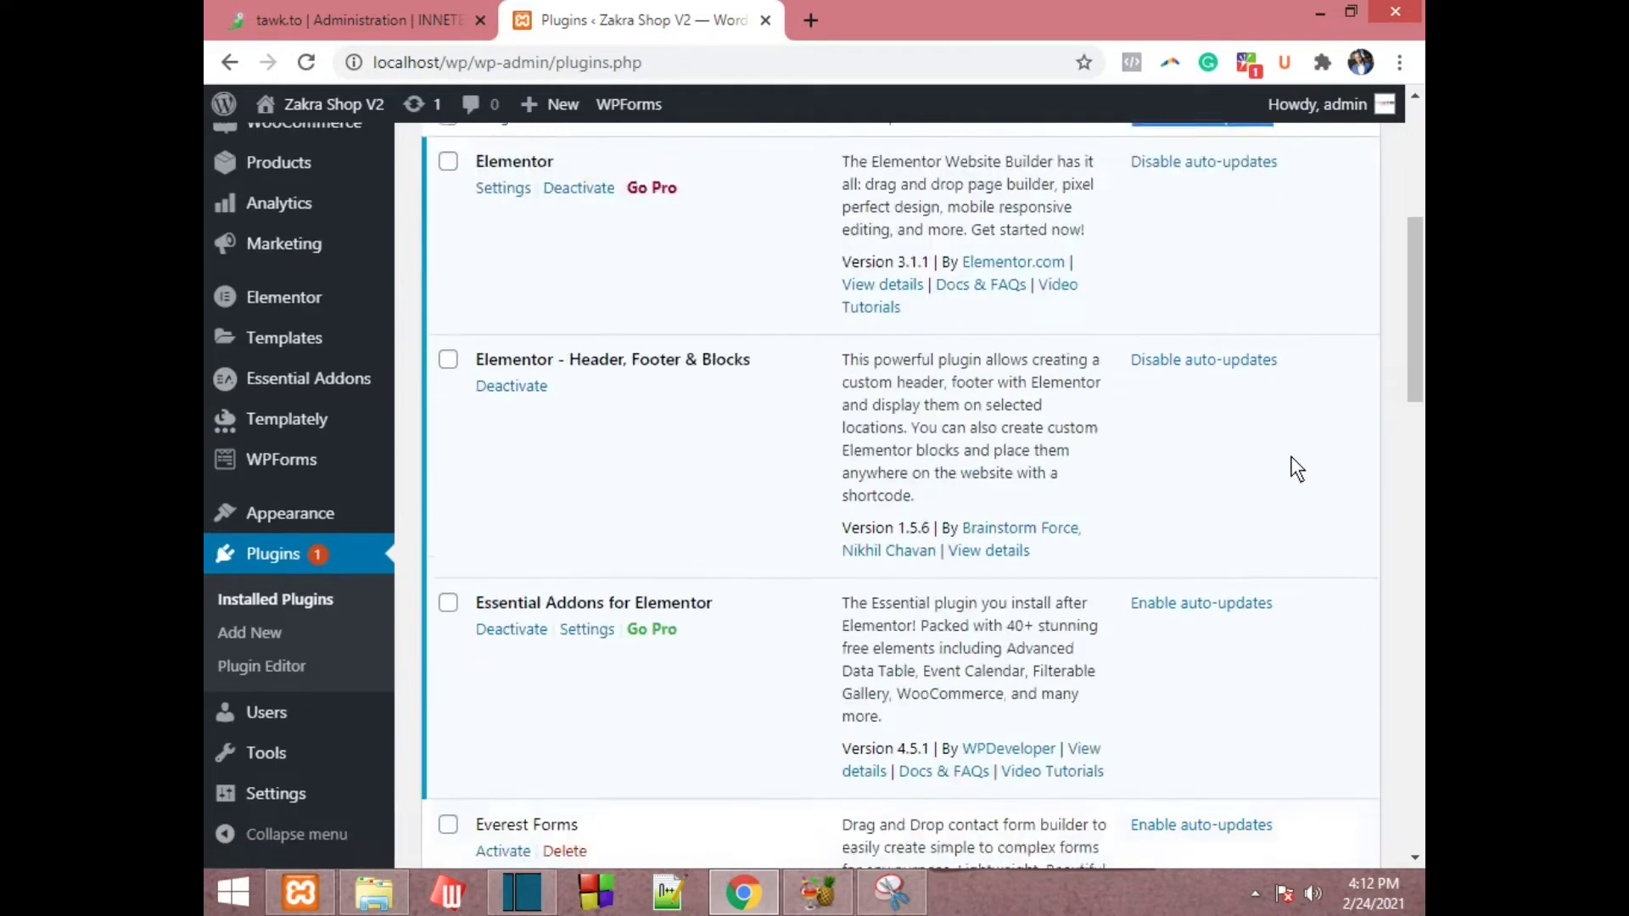
scroll(1291, 456, "up", 3)
scroll(1291, 457, "down", 3)
scroll(1291, 460, "down", 20)
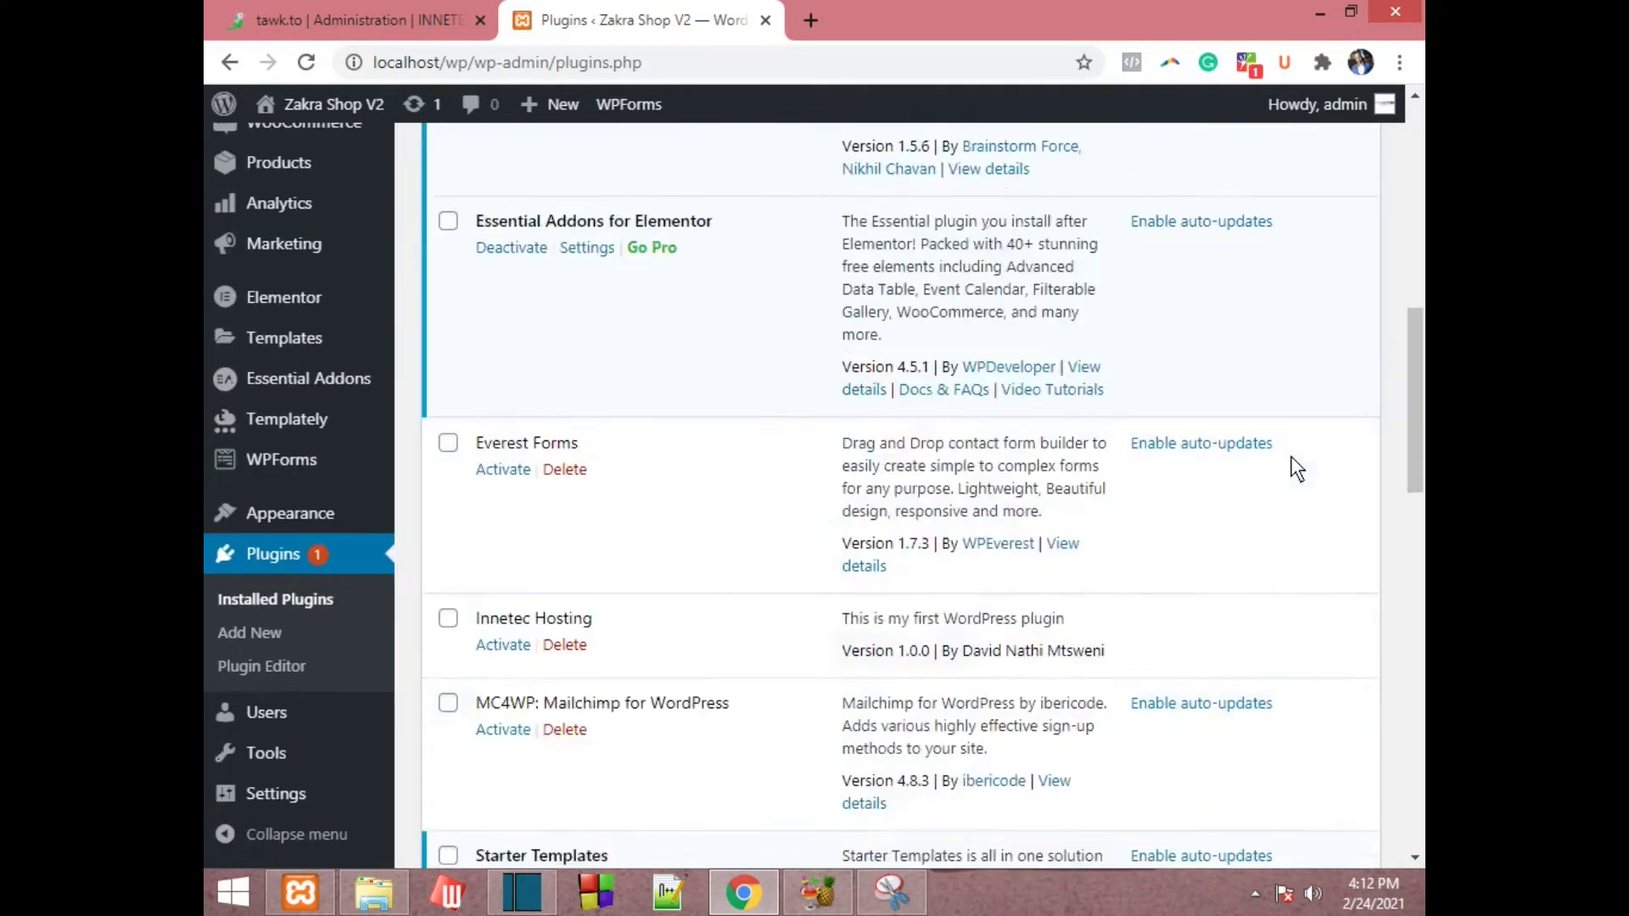
scroll(1290, 455, "up", 18)
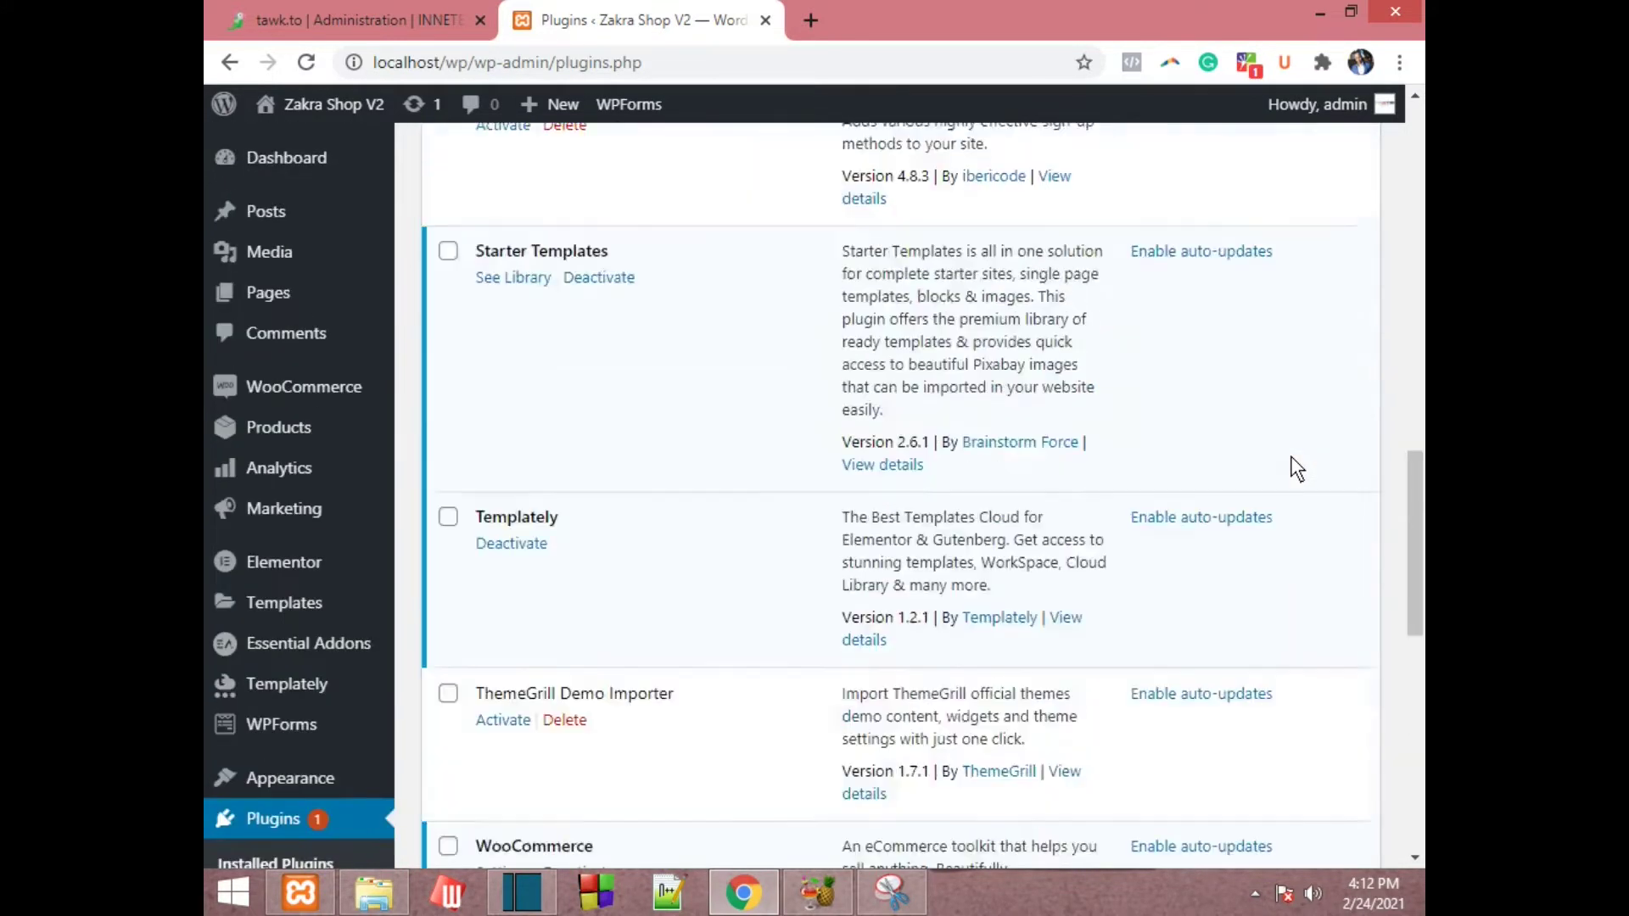
scroll(1091, 440, "up", 2)
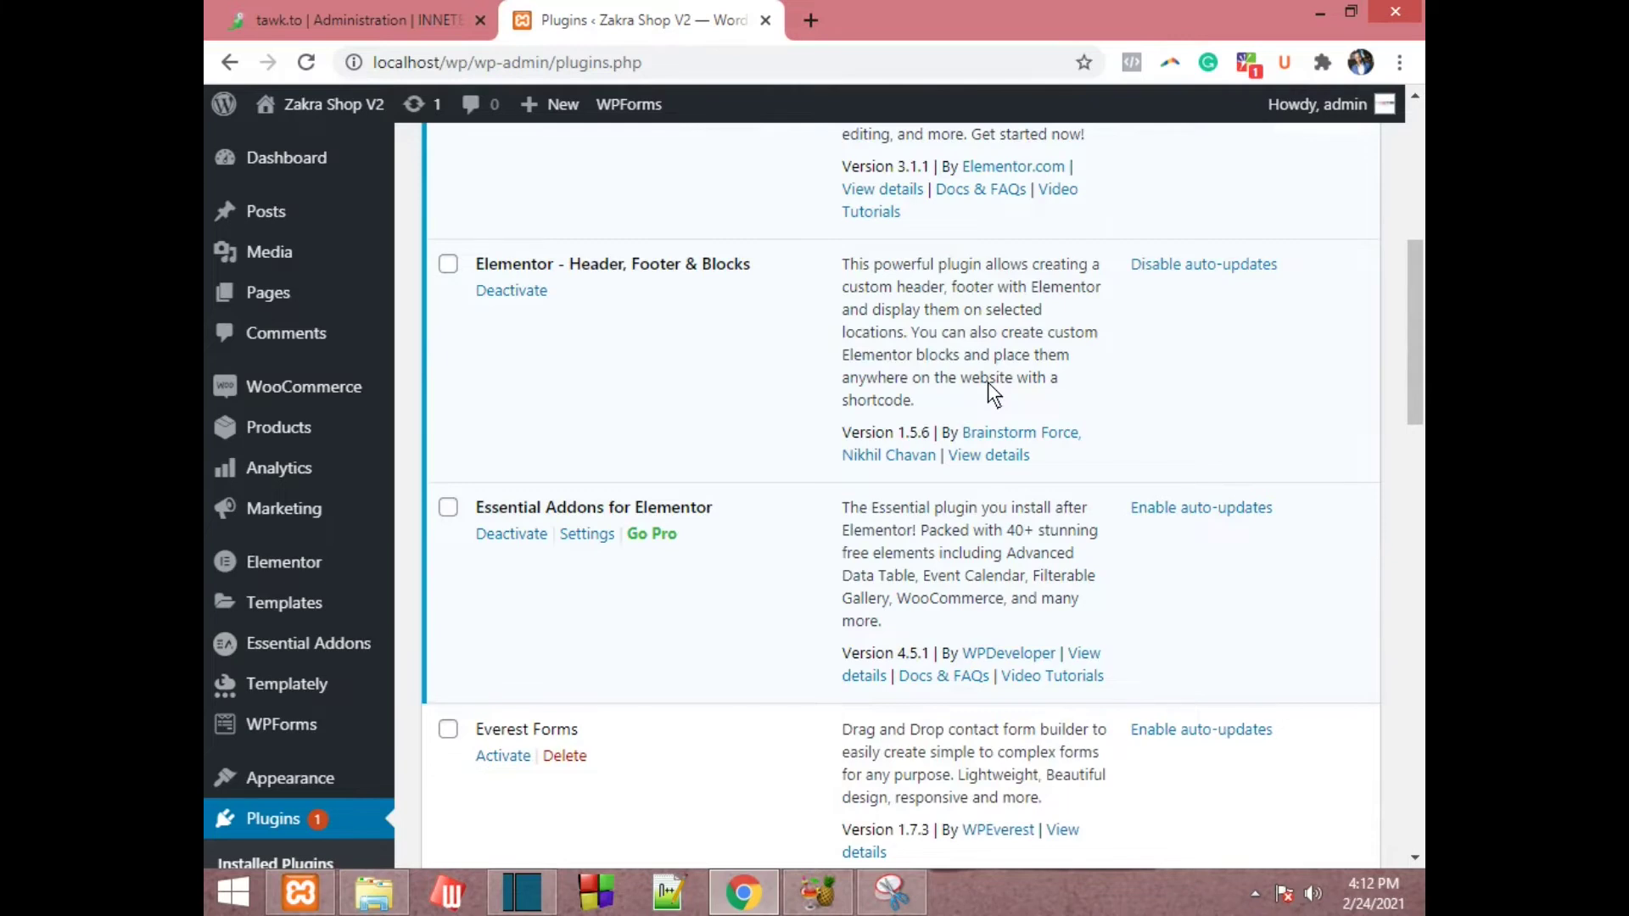
scroll(988, 382, "up", 3)
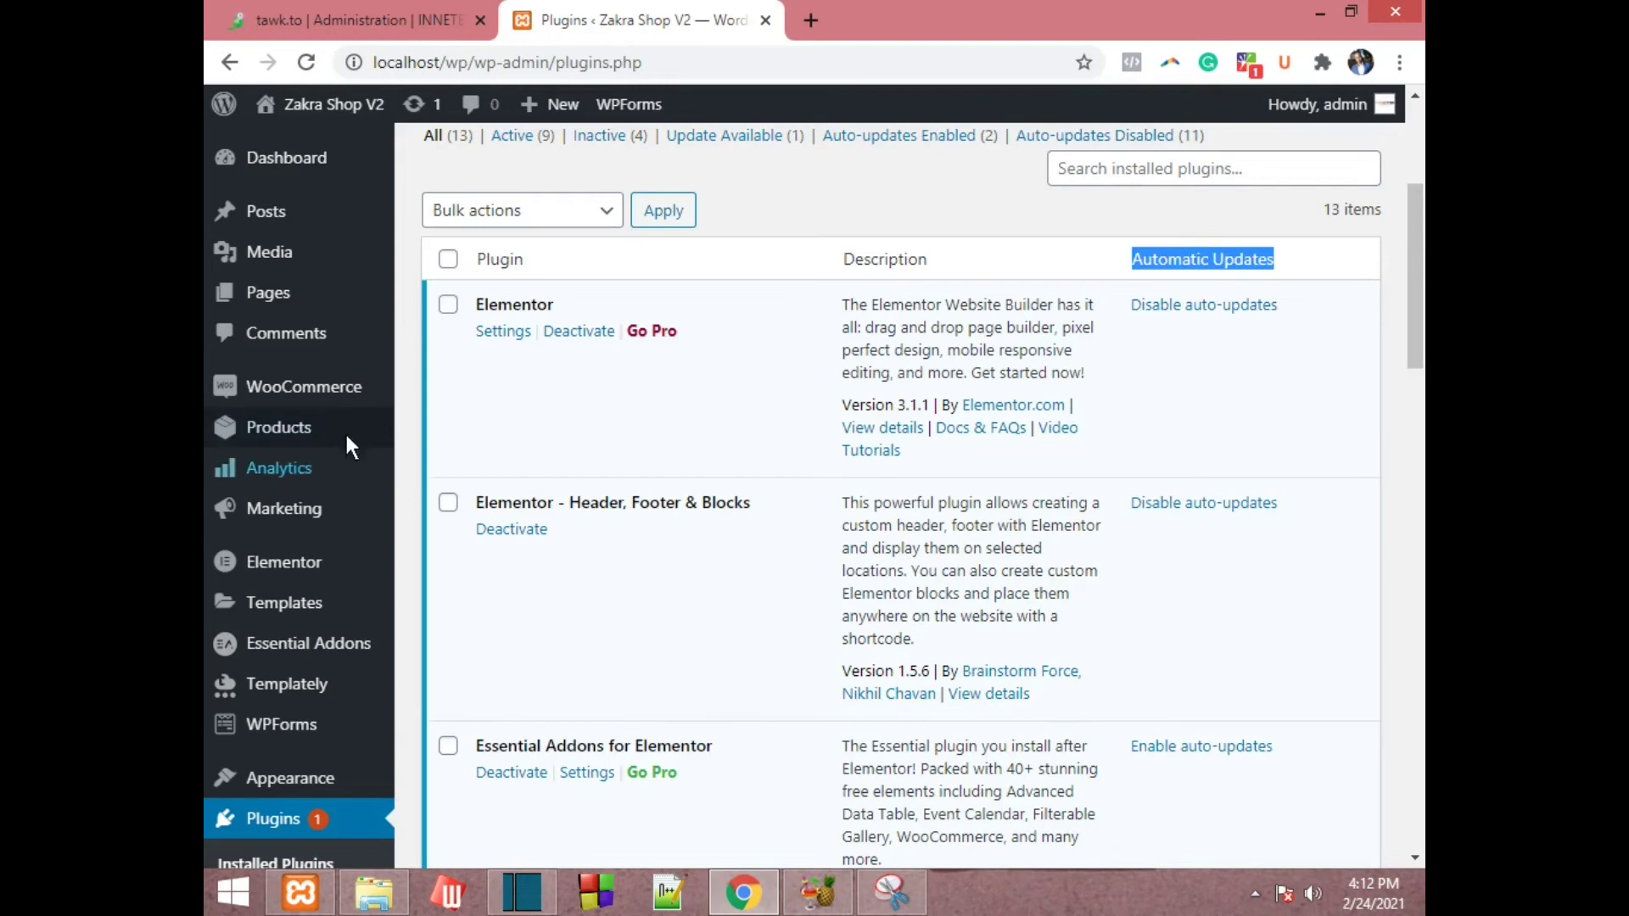
mouse_move(340, 373)
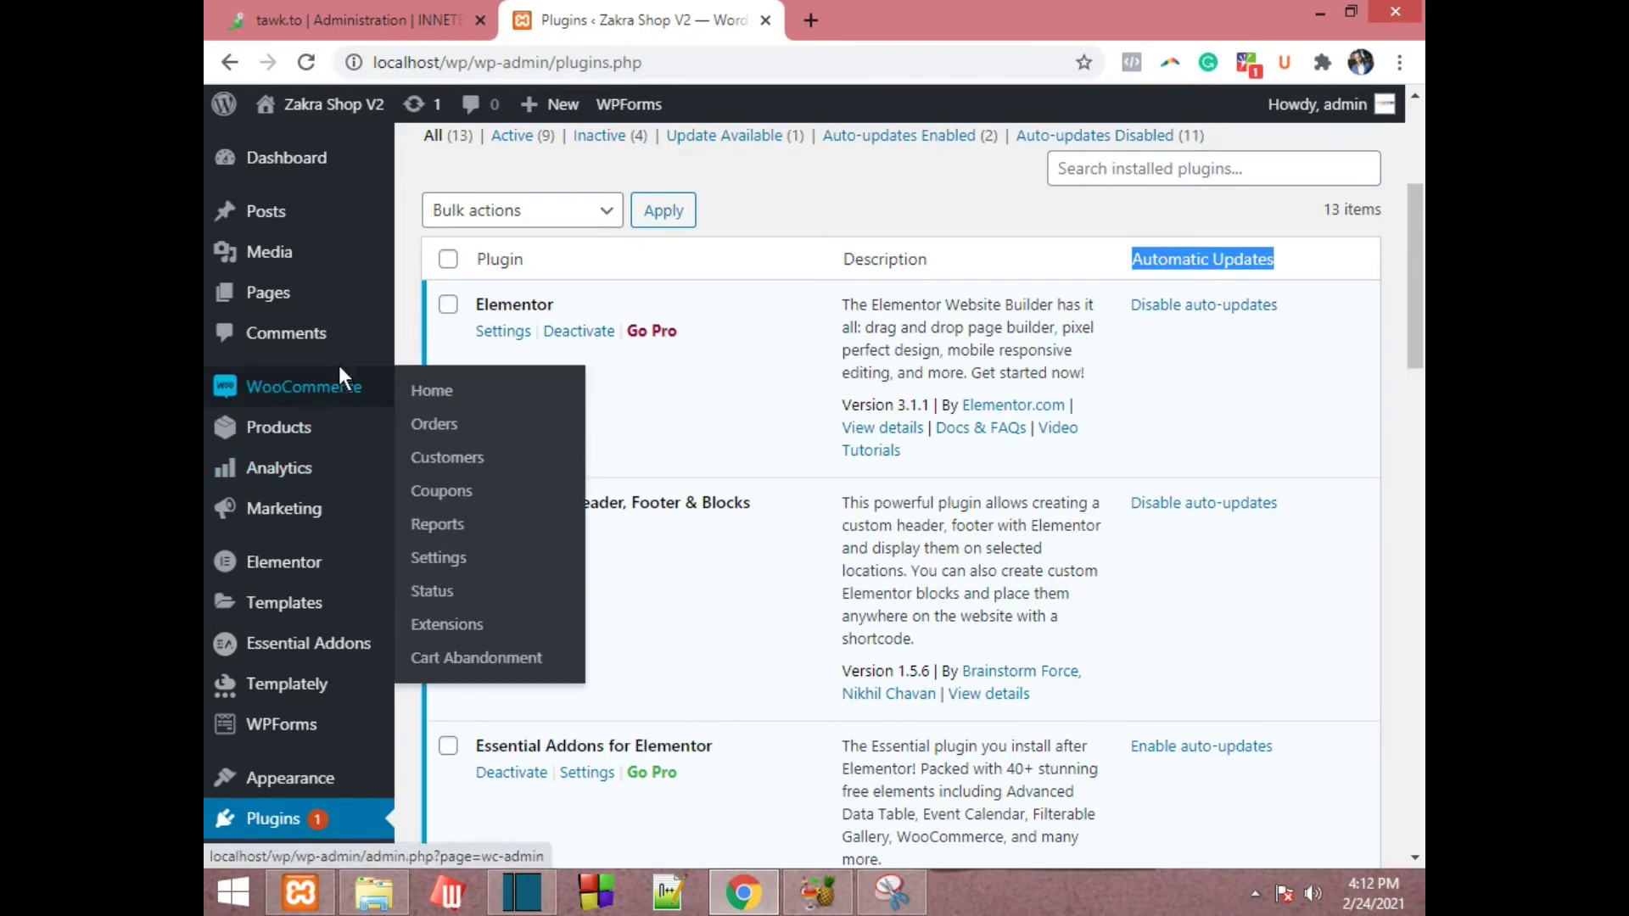
left_click(1255, 896)
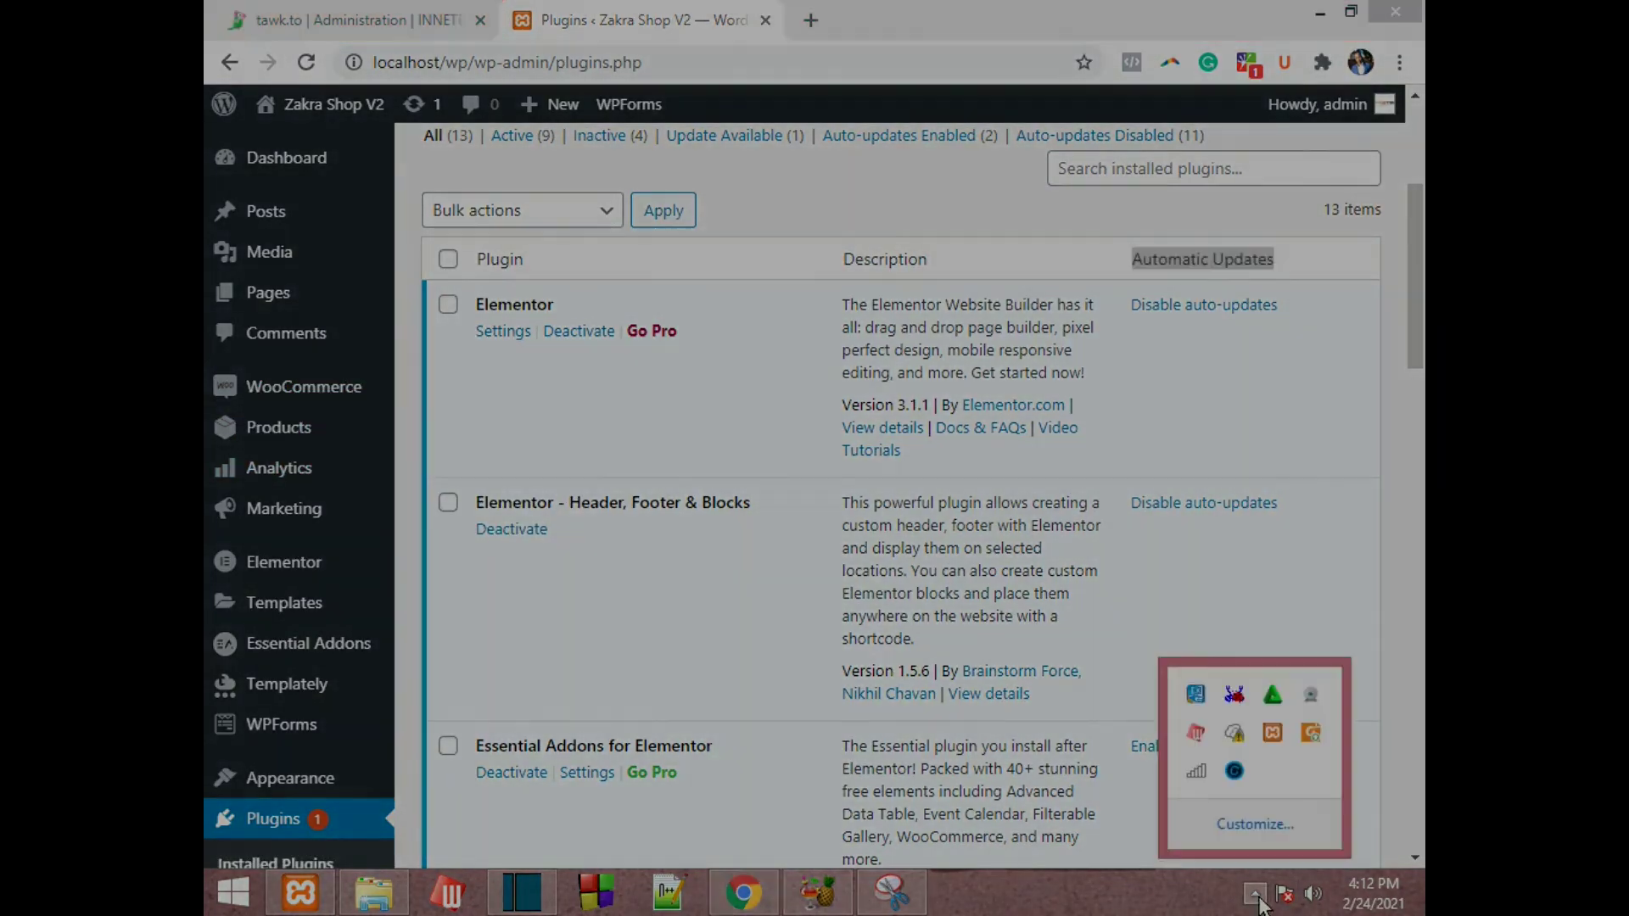